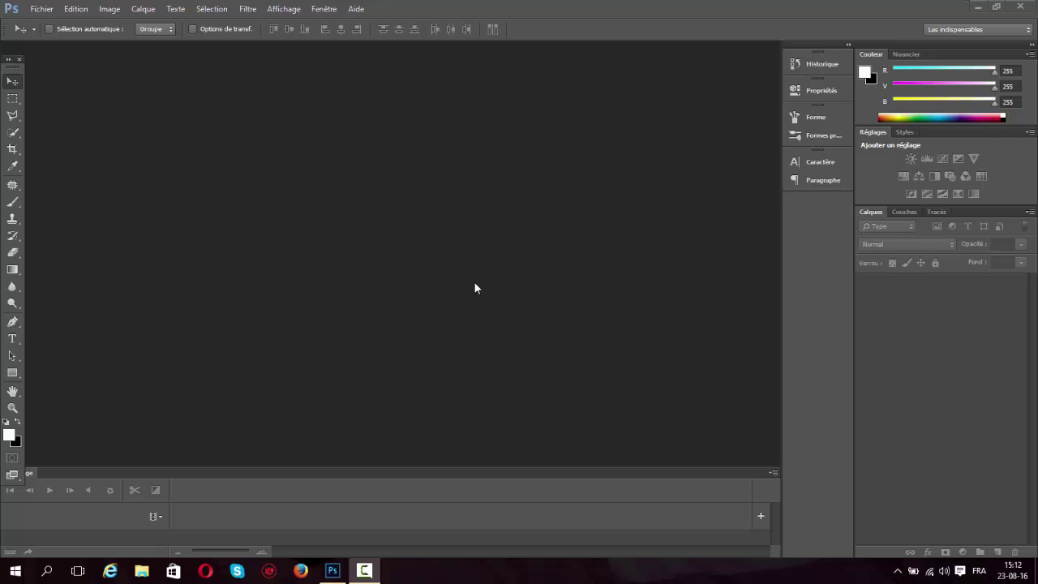
Search the GFX (Logo et Bannière) folder for "miniature youtube" and open Miniature pour Youtube.png
click(39, 8)
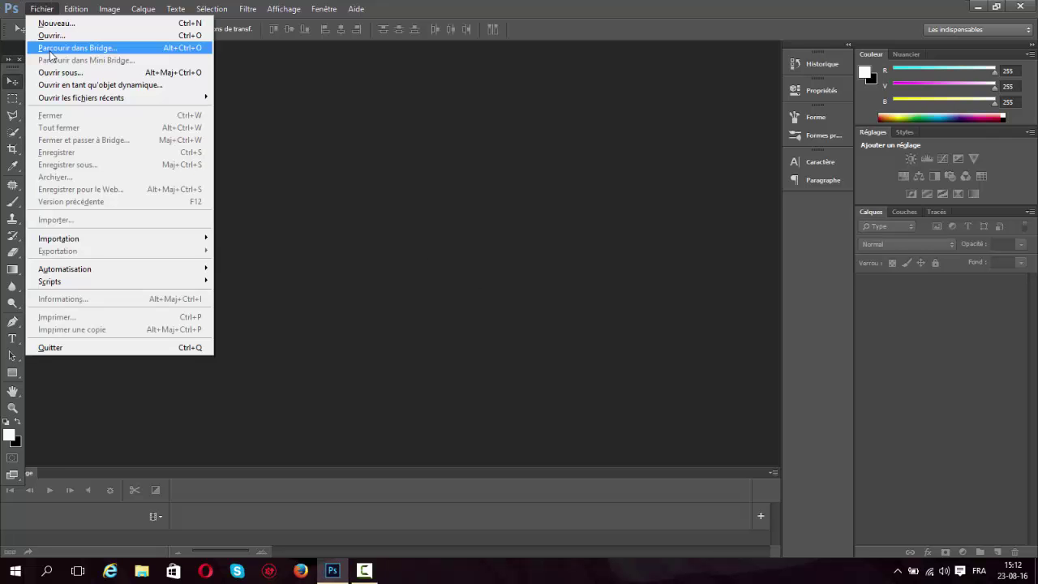
key(Right)
mouse_move(39, 6)
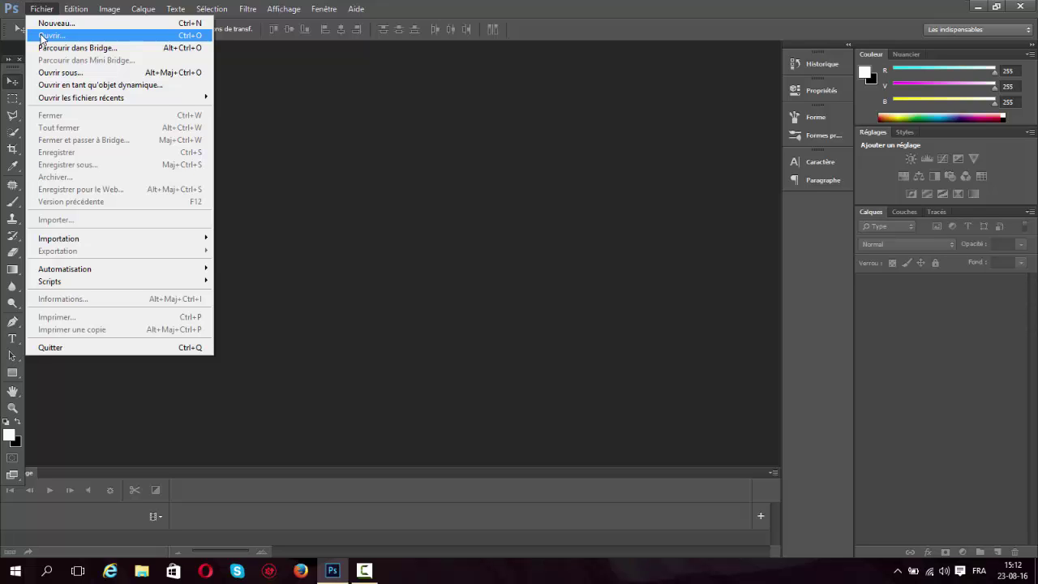
click(41, 37)
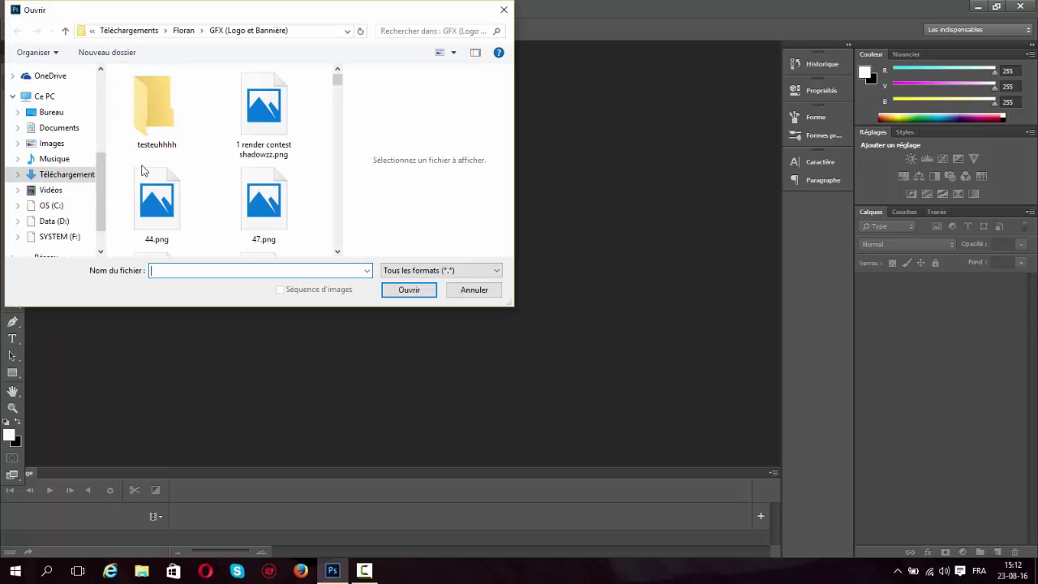
mouse_move(301, 17)
mouse_down()
mouse_move(297, 92)
mouse_move(317, 51)
mouse_move(291, 14)
mouse_move(300, 17)
mouse_up()
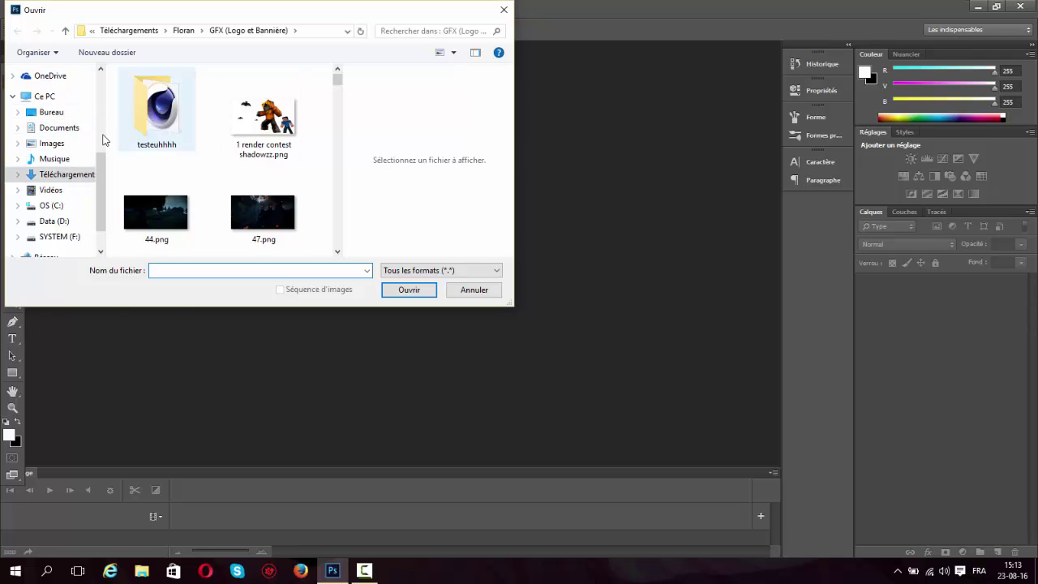
click(402, 32)
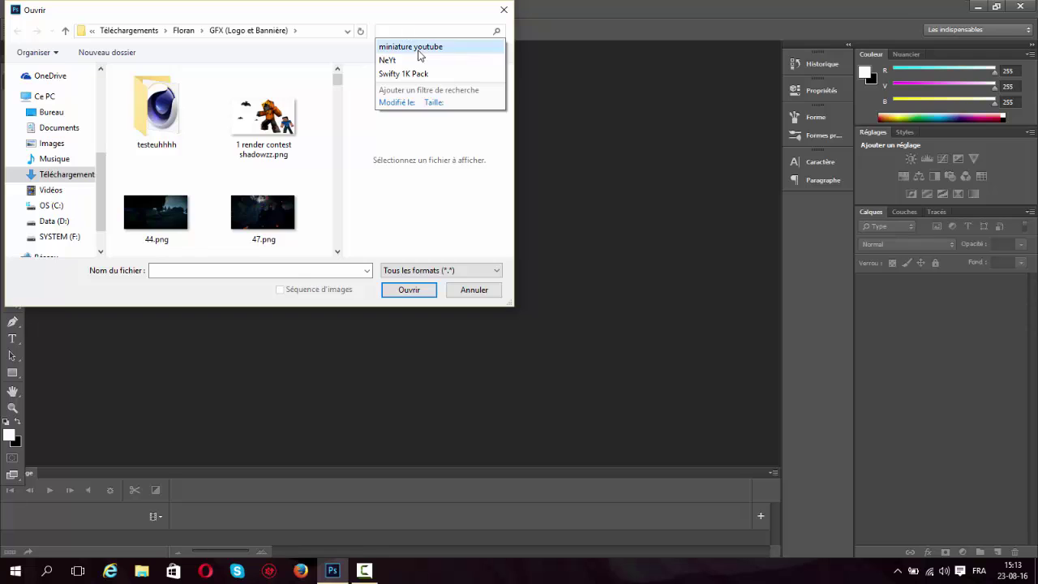
click(417, 49)
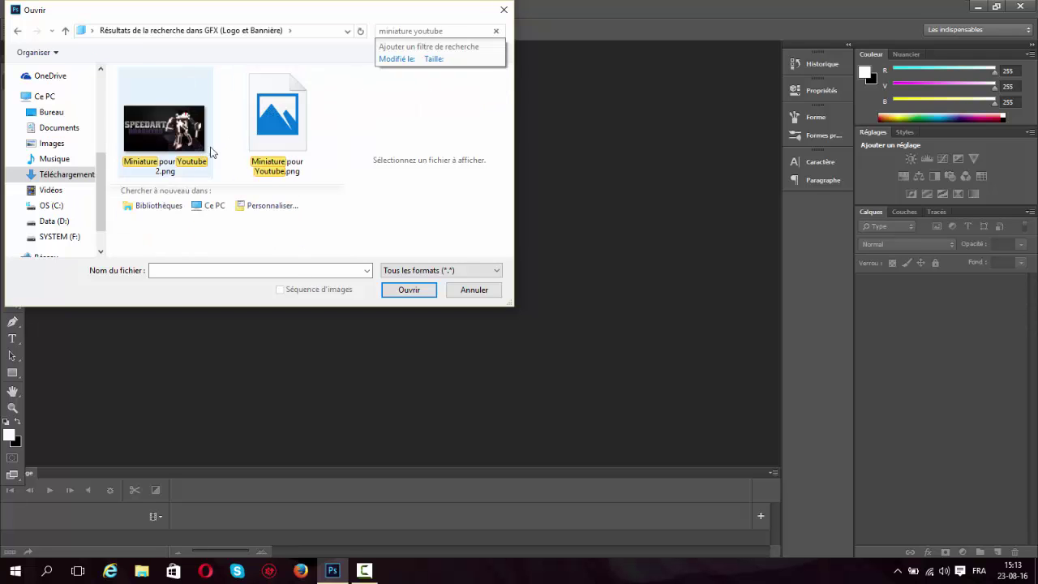
double_click(272, 125)
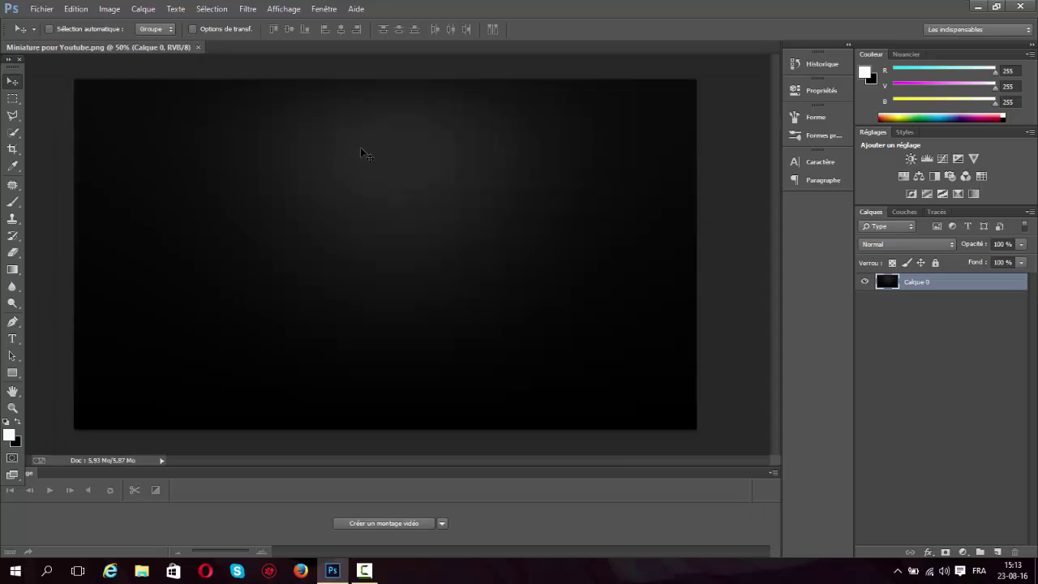
Place 67.png from the desktop folder Screen minecraft into the Miniature pour Youtube.png document
click(42, 8)
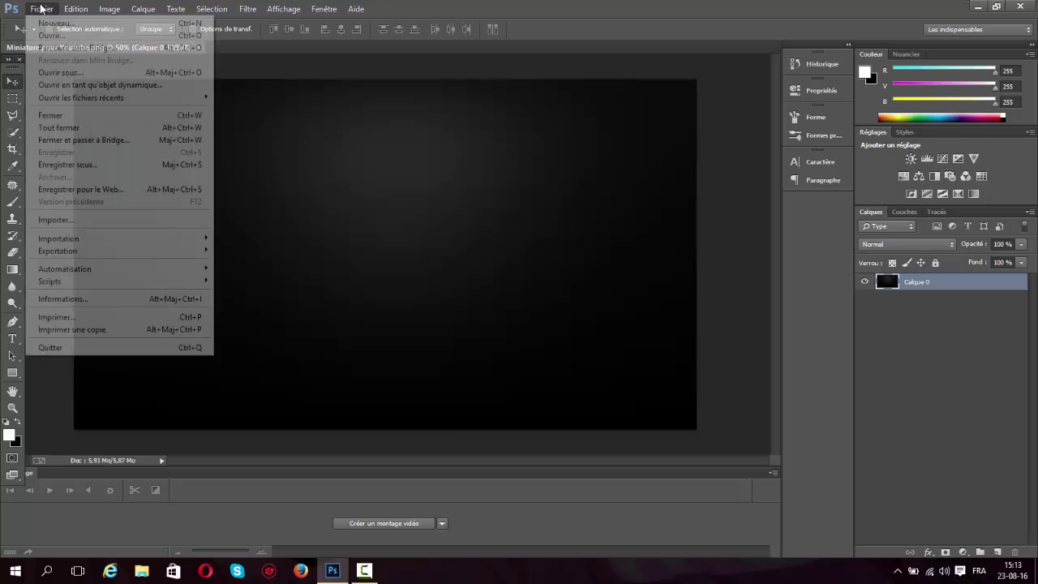
click(89, 85)
click(977, 6)
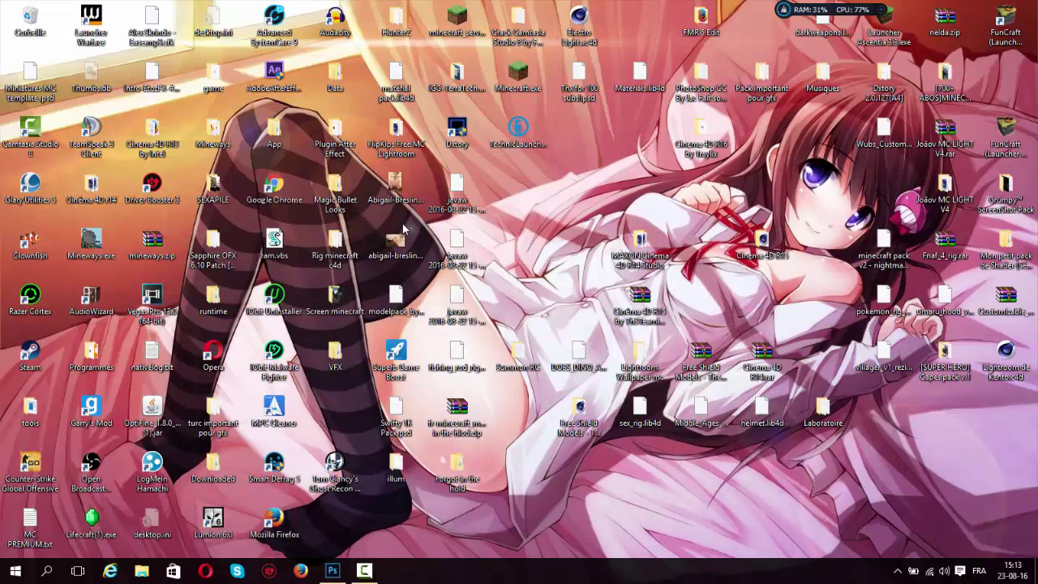
double_click(338, 301)
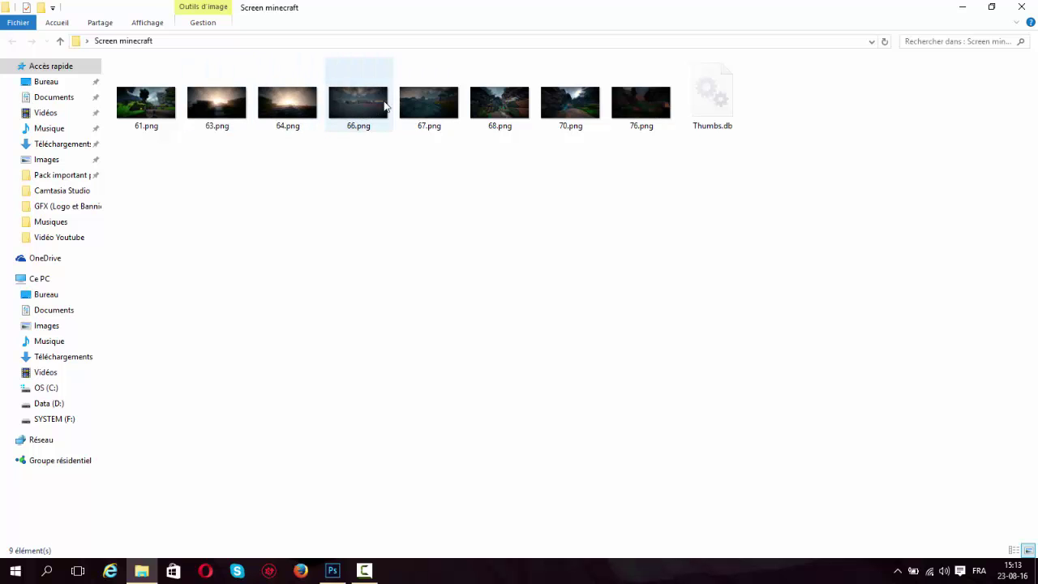
drag(439, 107, 362, 312)
Scale the placed image to about 106.6 % and move it so it covers the whole canvas
drag(687, 112, 727, 87)
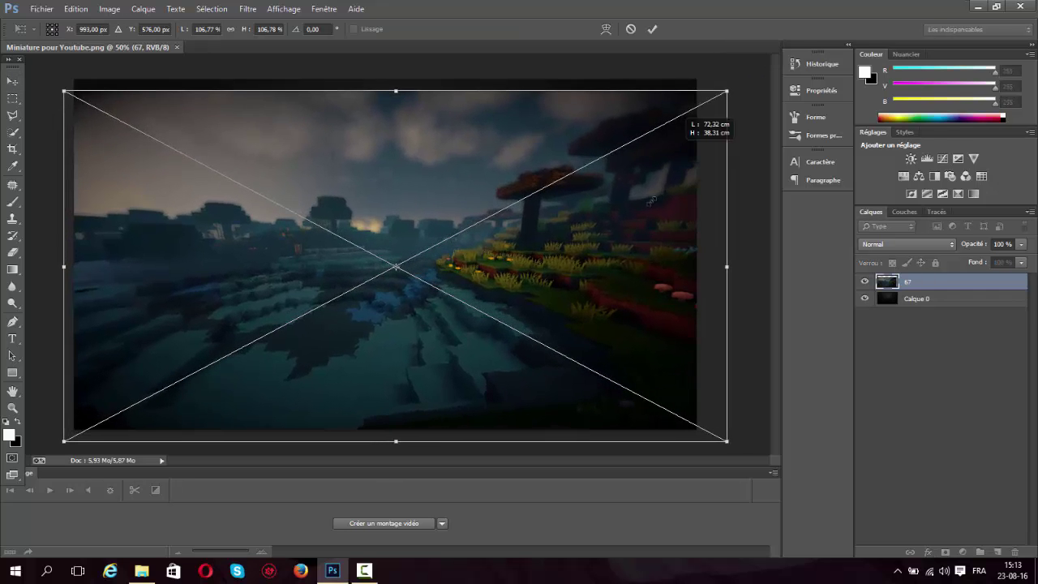
drag(650, 201, 642, 192)
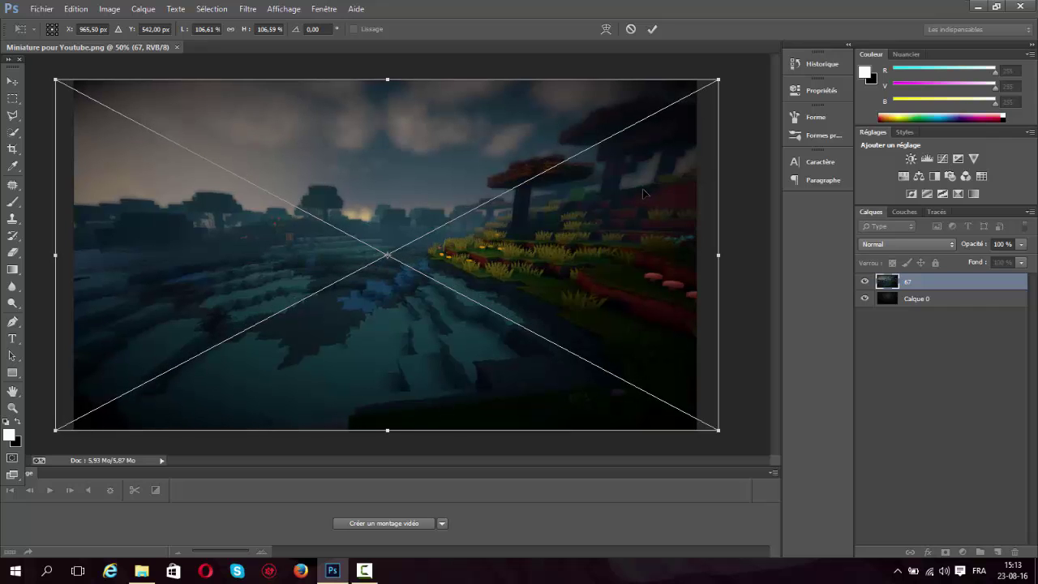
click(654, 30)
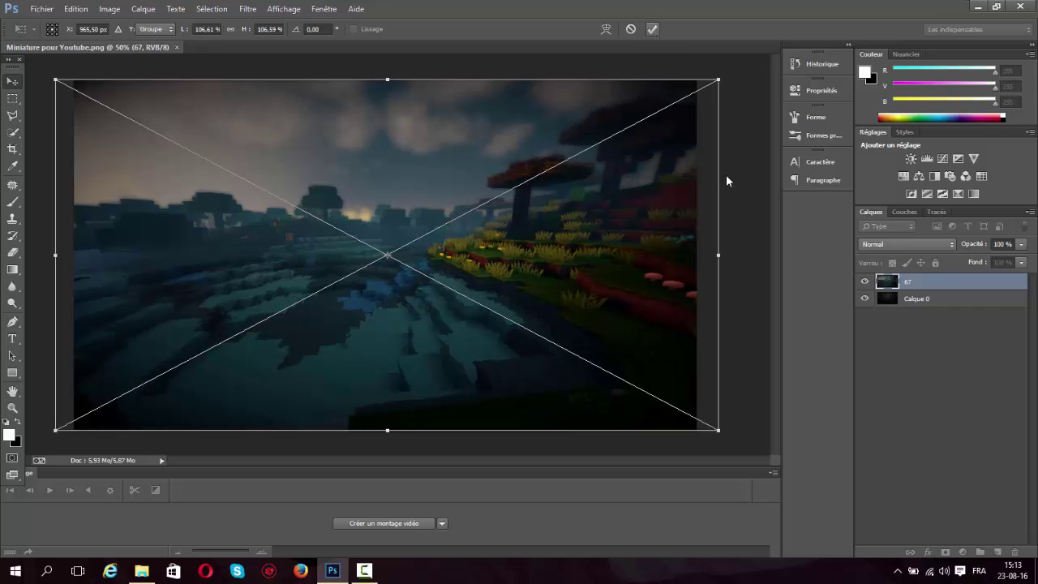
Delete the Calque 0 background layer beneath the placed image
click(913, 300)
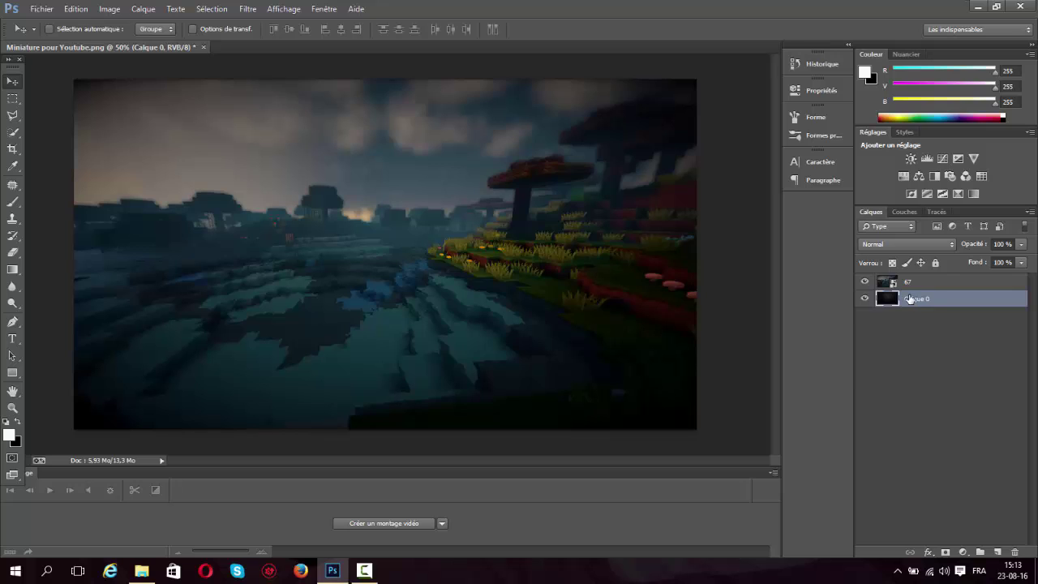
key(Delete)
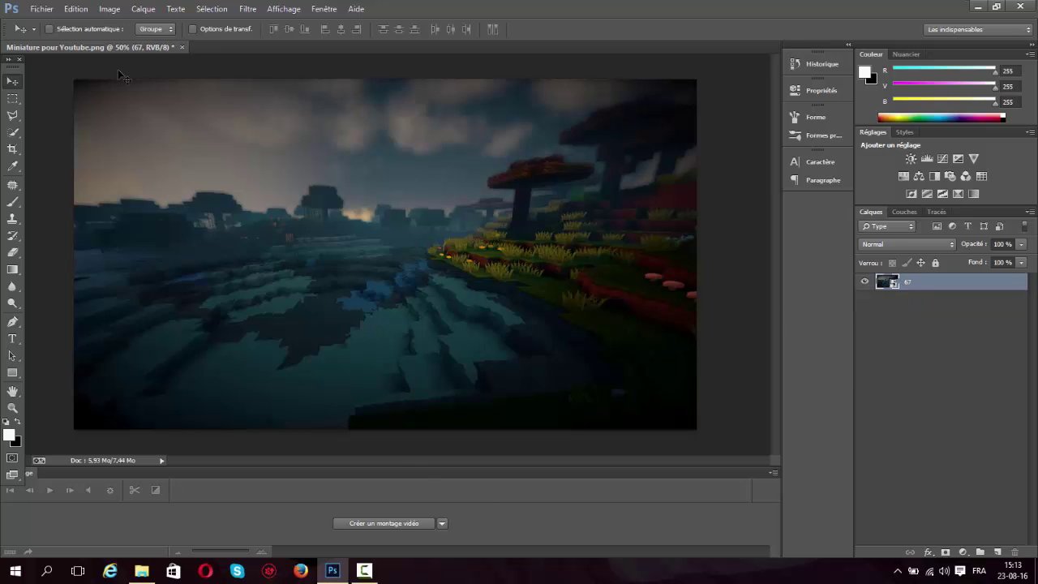
Enable the transform controls and enlarge the 67 layer to about 107.1 %
click(195, 29)
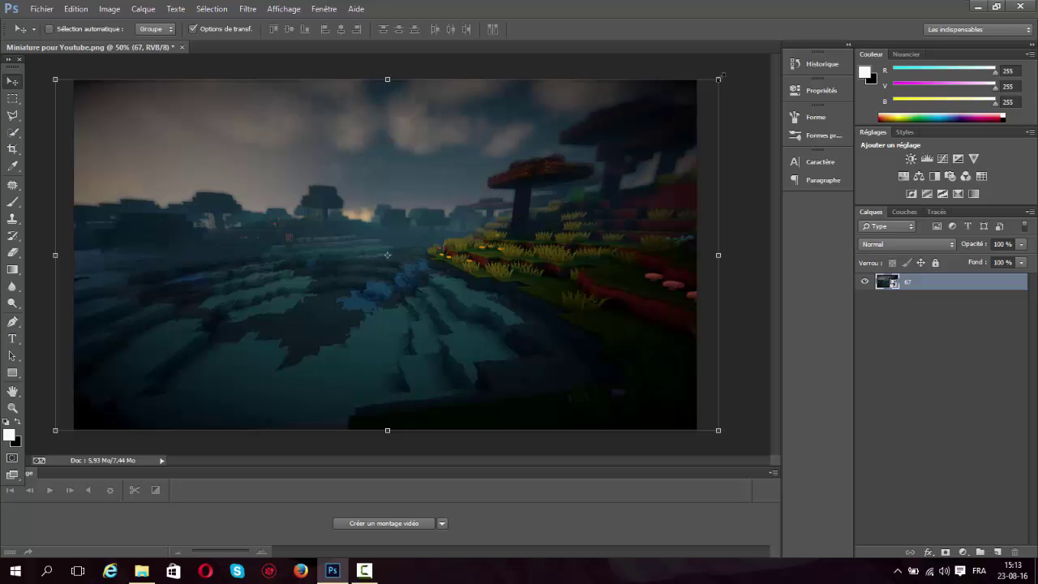
click(718, 79)
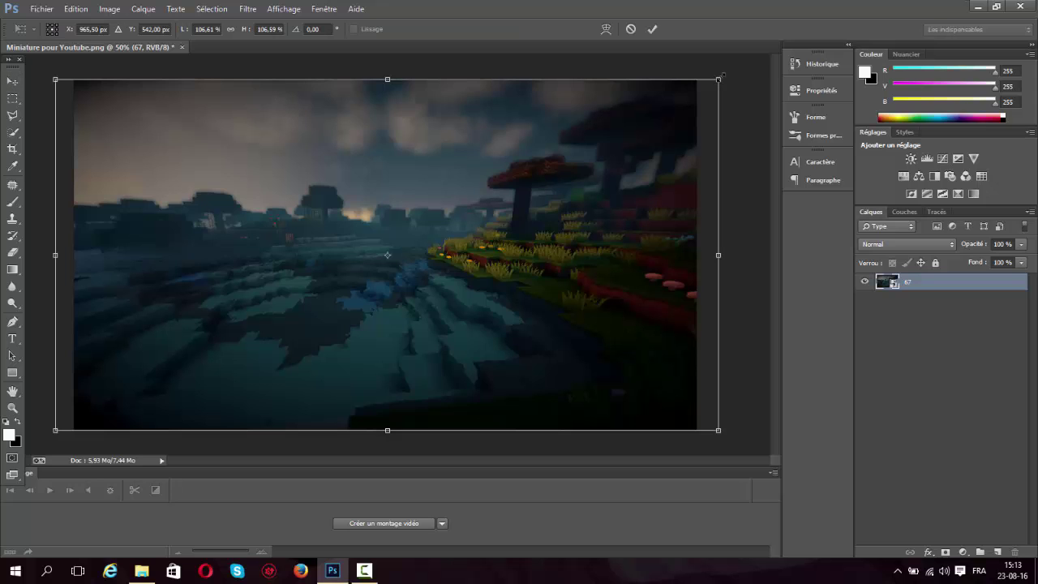
drag(719, 78, 722, 78)
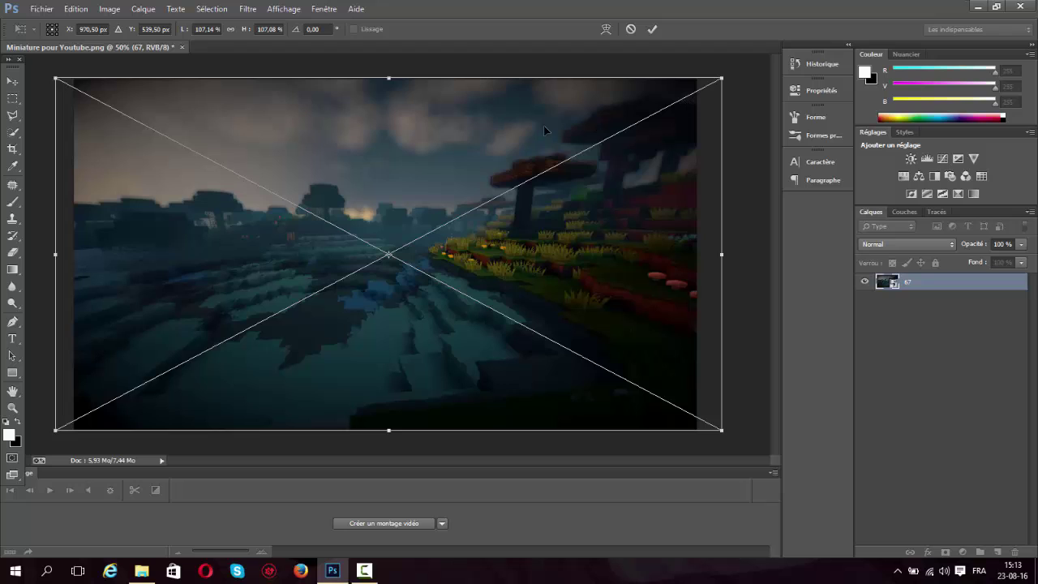
key(Return)
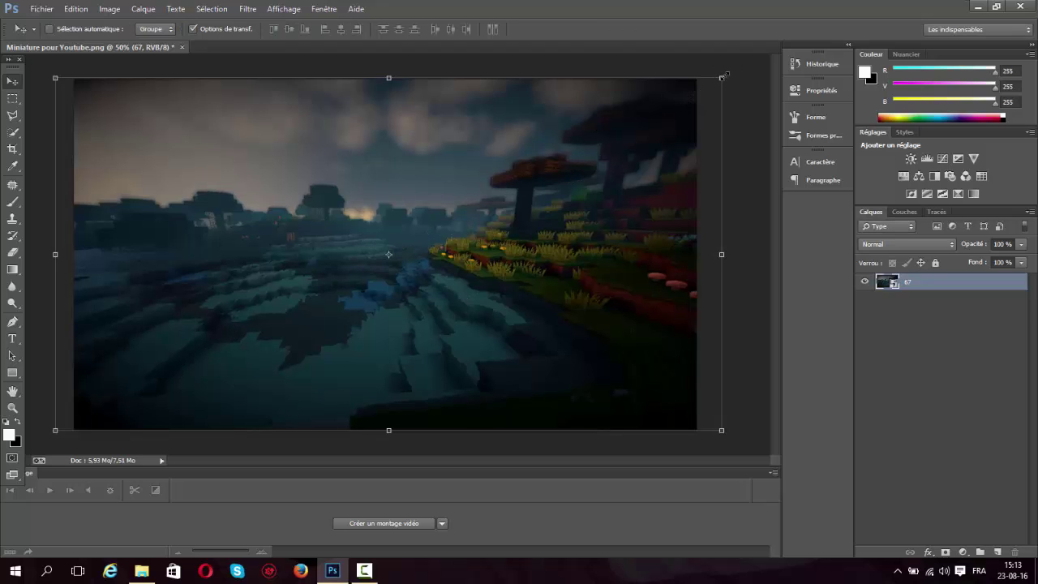
drag(723, 76, 450, 228)
key(ctrl+z)
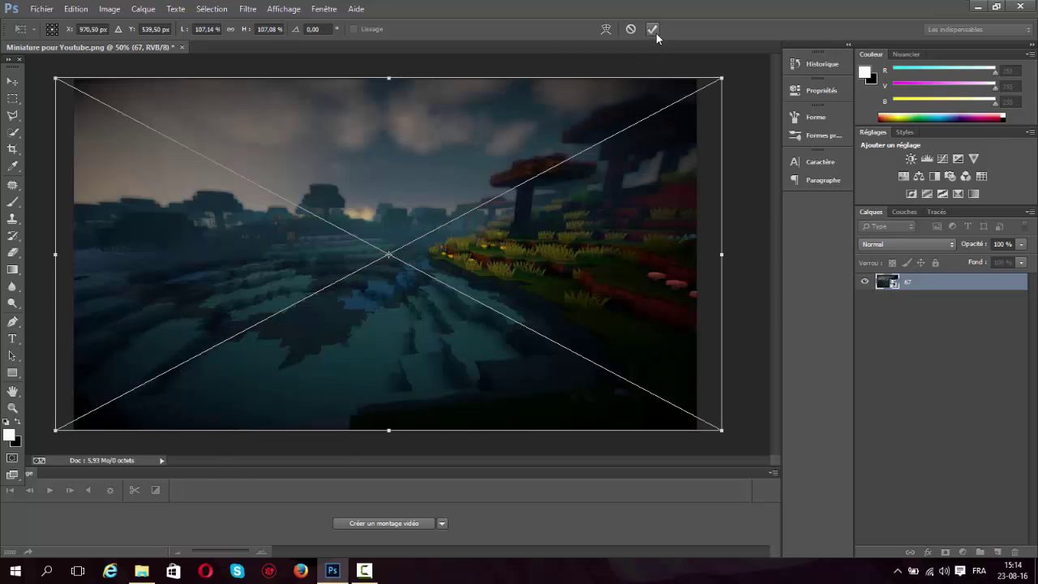
click(655, 33)
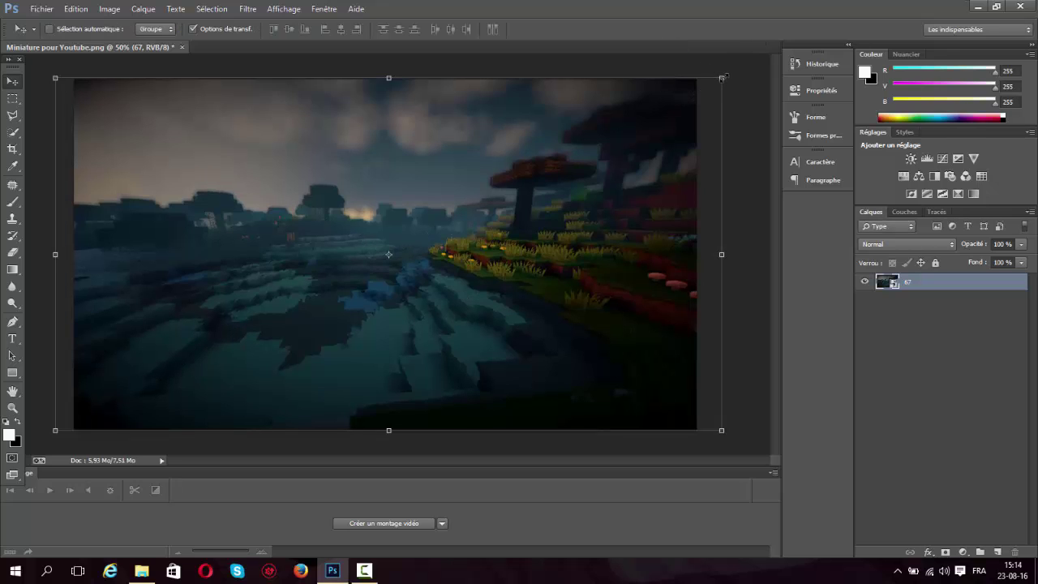
Enlarge the 67 layer slightly further from its upper-right corner so it extends past the canvas edges
key(ctrl+t)
mouse_move(722, 78)
mouse_down()
mouse_move(625, 117)
mouse_move(727, 71)
mouse_up()
key(Return)
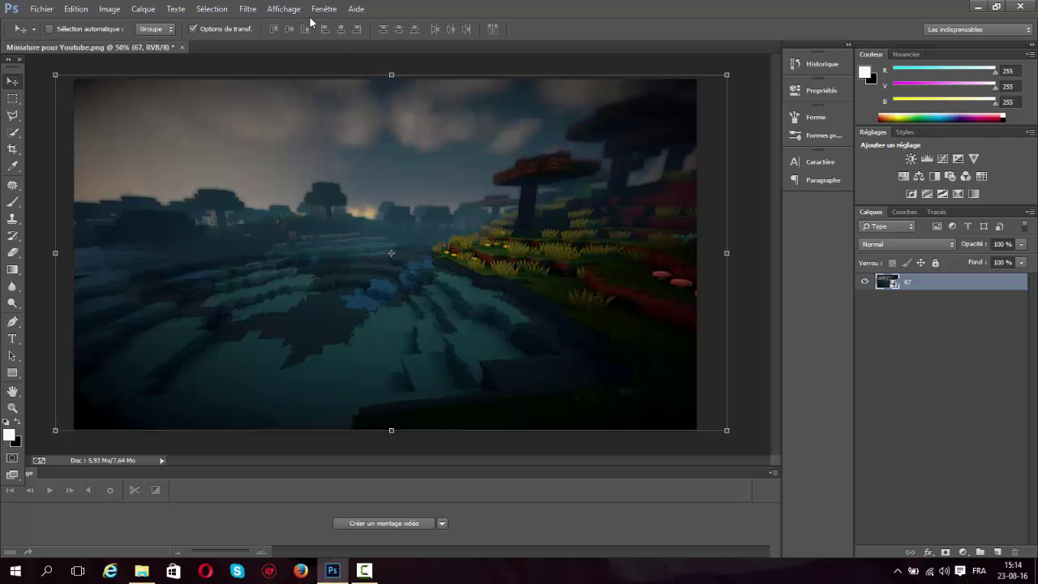
Apply a light Gaussian Blur (Flou gaussien) filter with a slightly reduced radius to the 67 layer
click(284, 8)
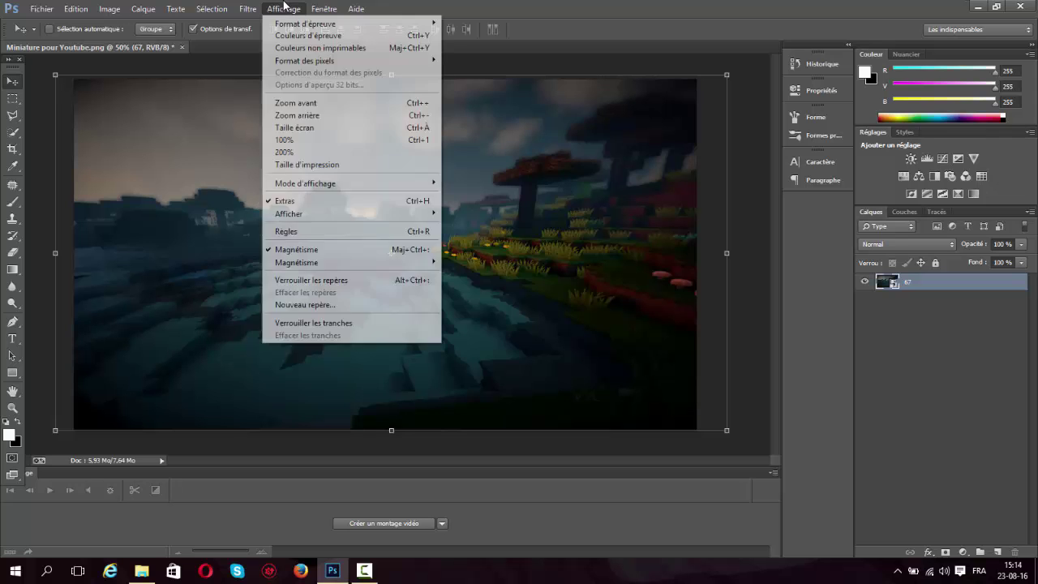
mouse_move(330, 11)
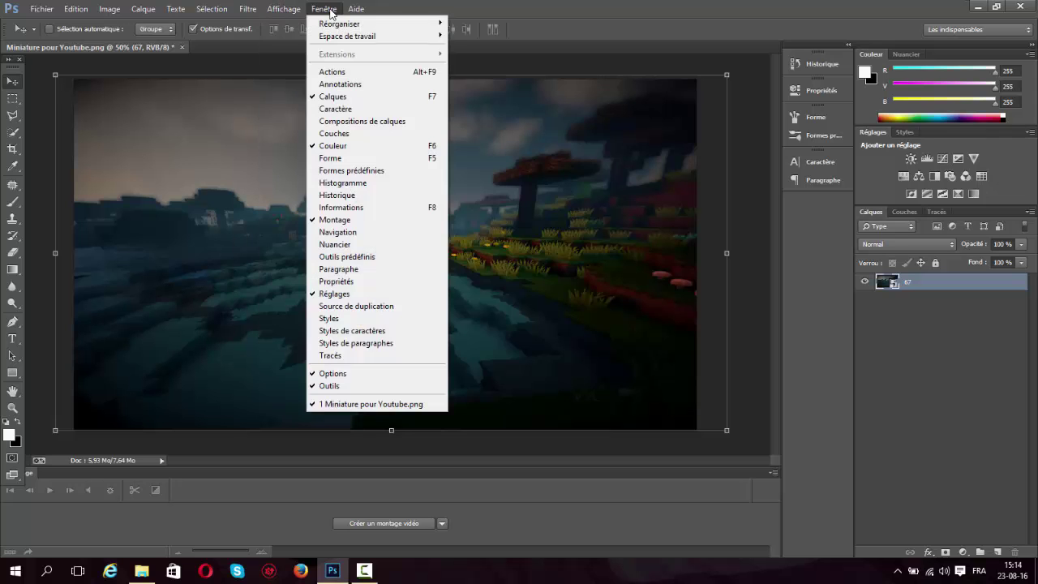
mouse_move(244, 12)
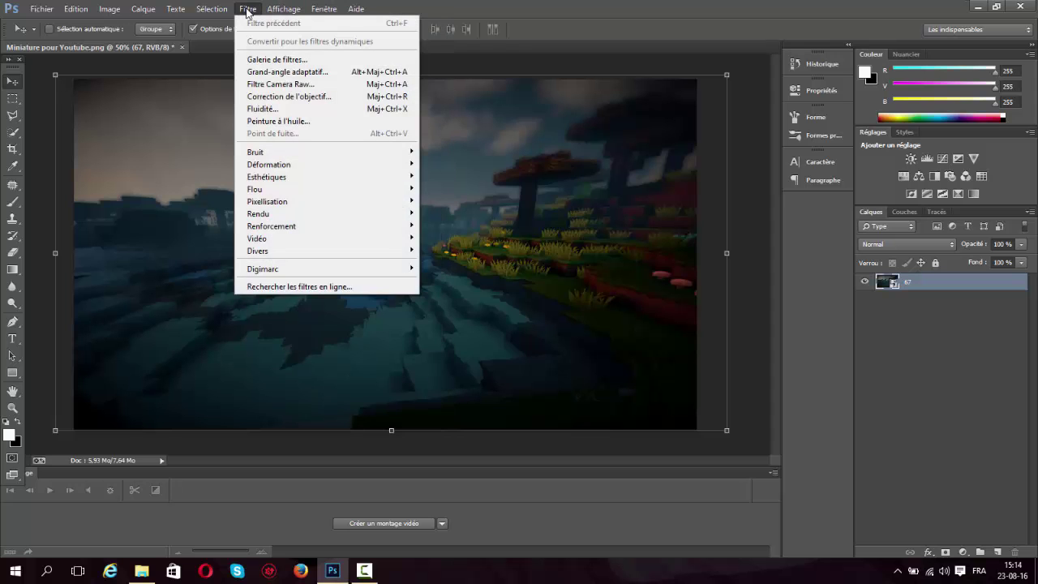
click(263, 11)
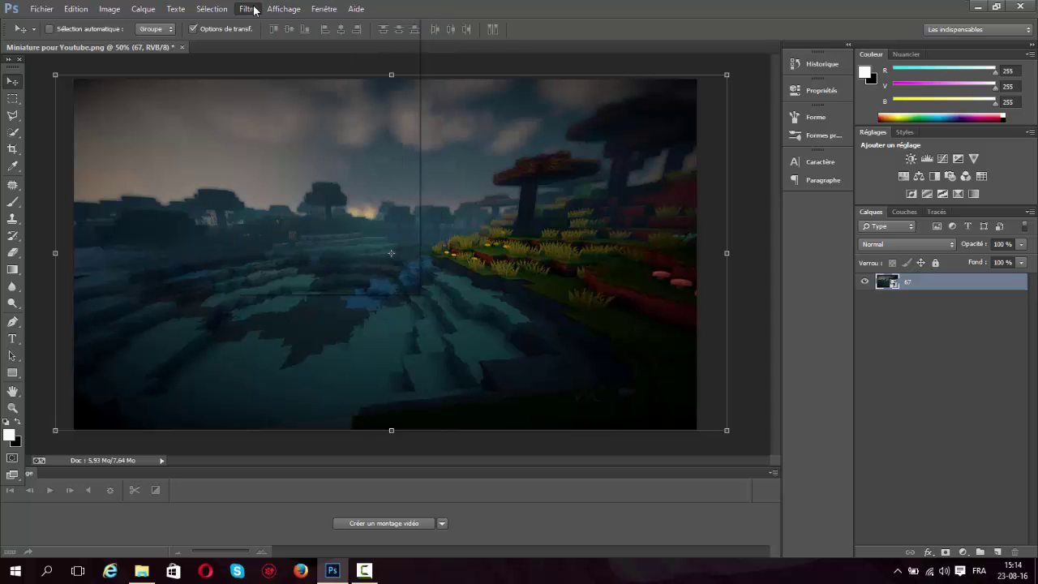
click(256, 11)
mouse_move(293, 192)
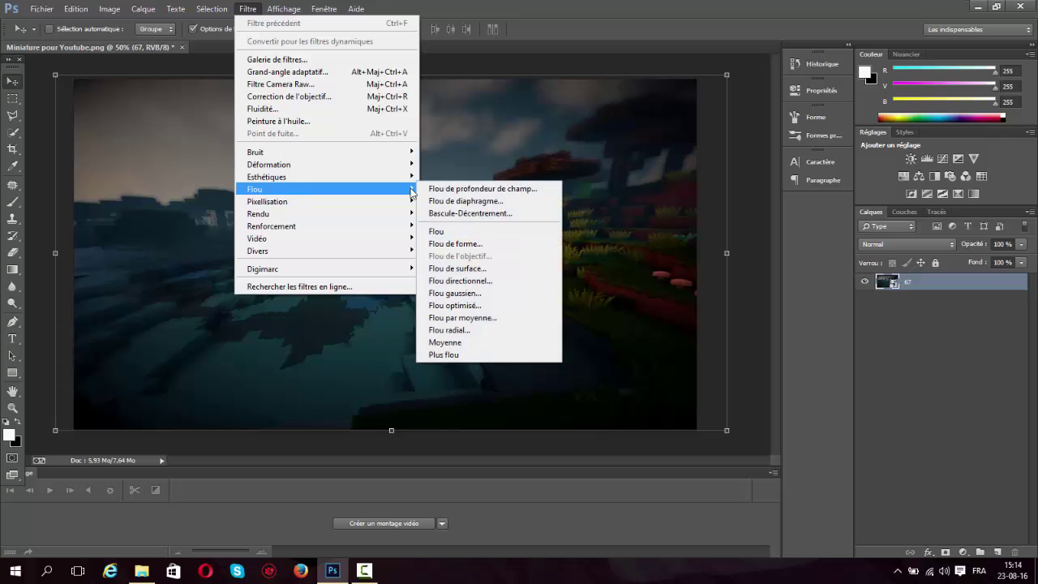
click(441, 294)
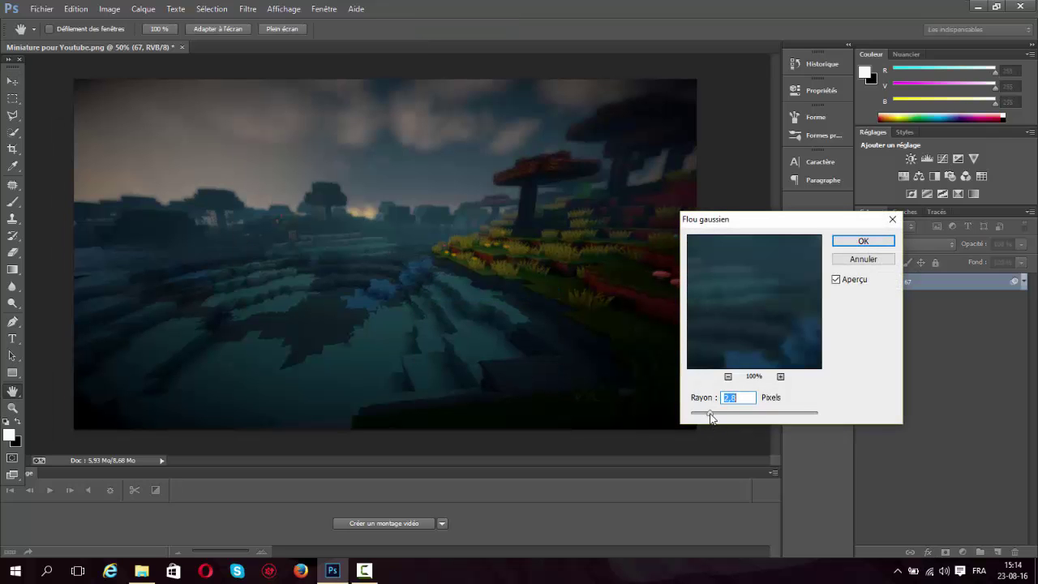
drag(710, 416, 705, 418)
click(859, 241)
key(v)
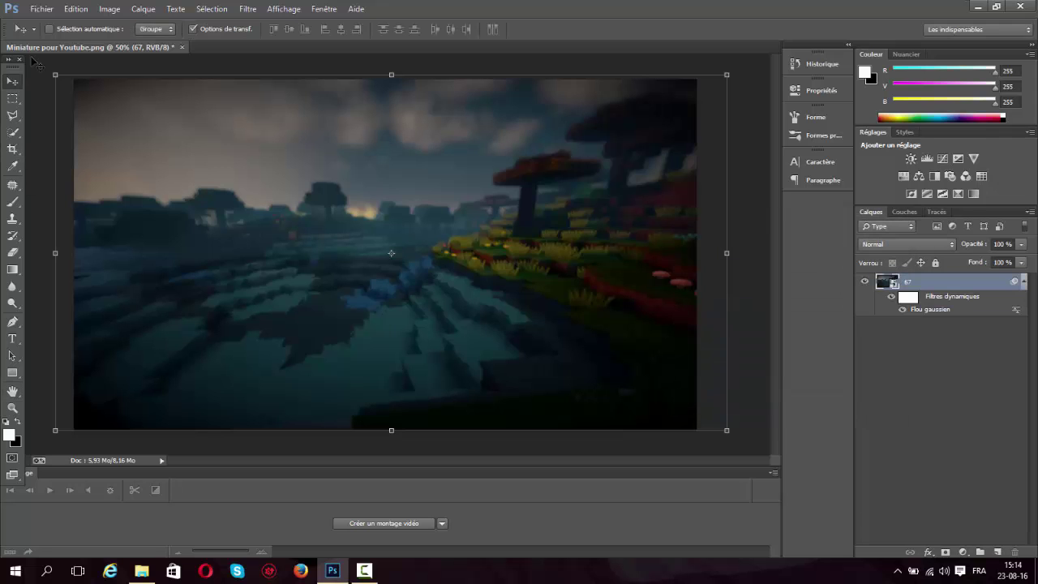
Search the Téléchargements folder for "sywozz" while opening another file, and clear that search
click(41, 8)
click(41, 8)
key(ctrl+o)
scroll(102, 134, down, 2)
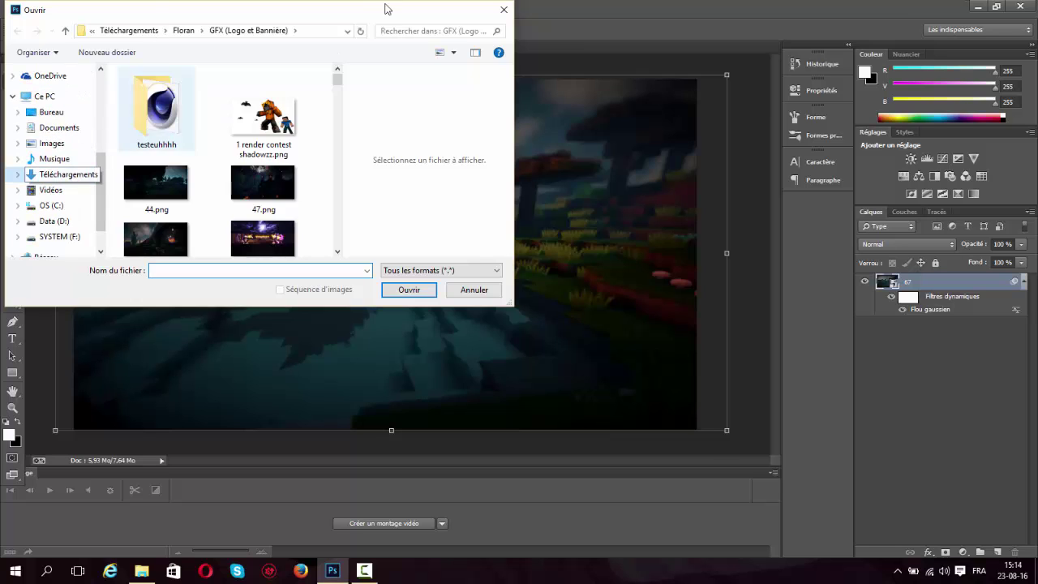
click(395, 30)
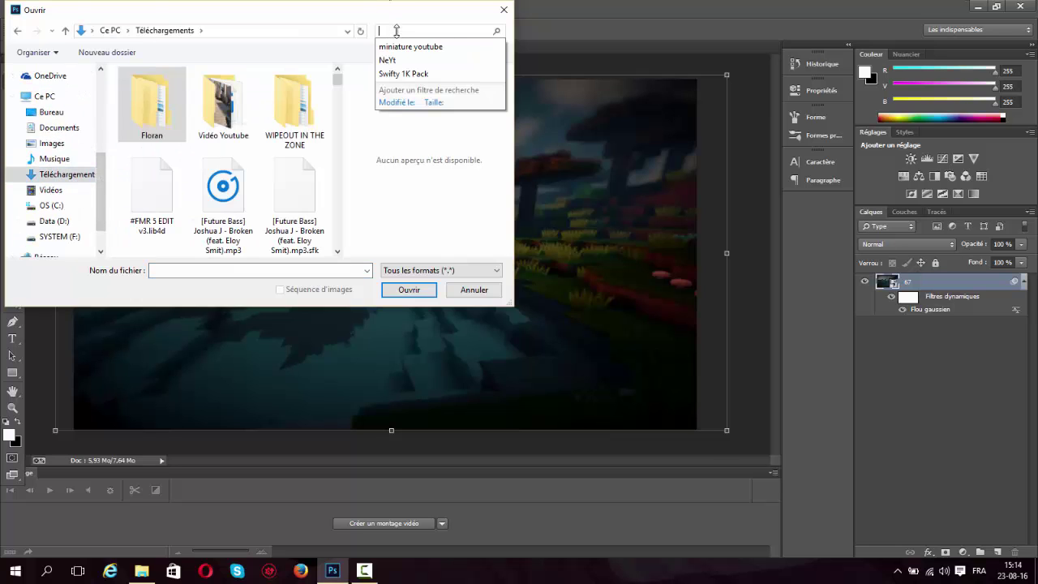
text(sywozz)
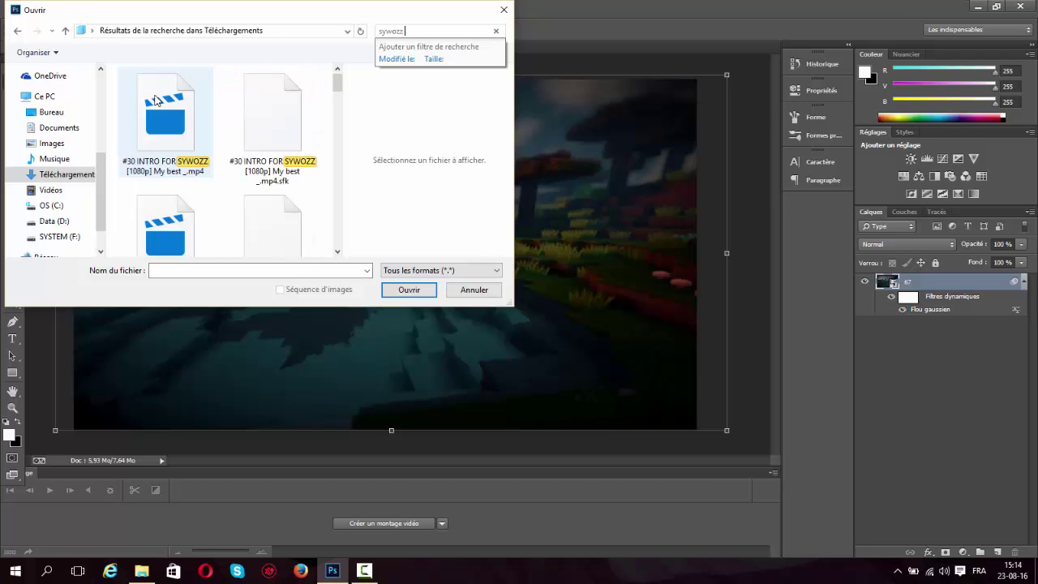
click(496, 32)
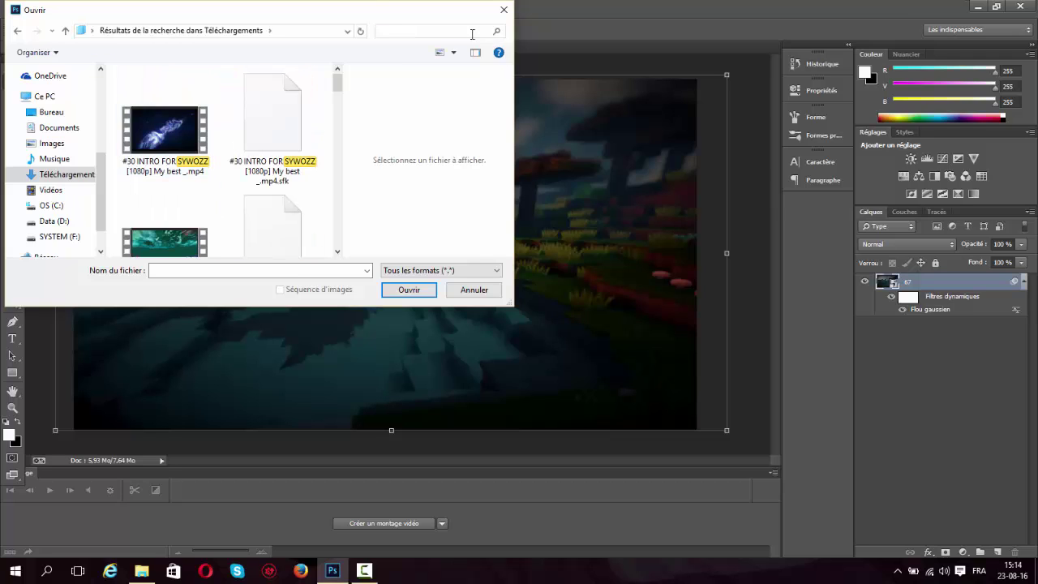
Browse to the GFX (Logo et Bannière) folder in the file-opening dialog and search it for "sywozz"
double_click(149, 113)
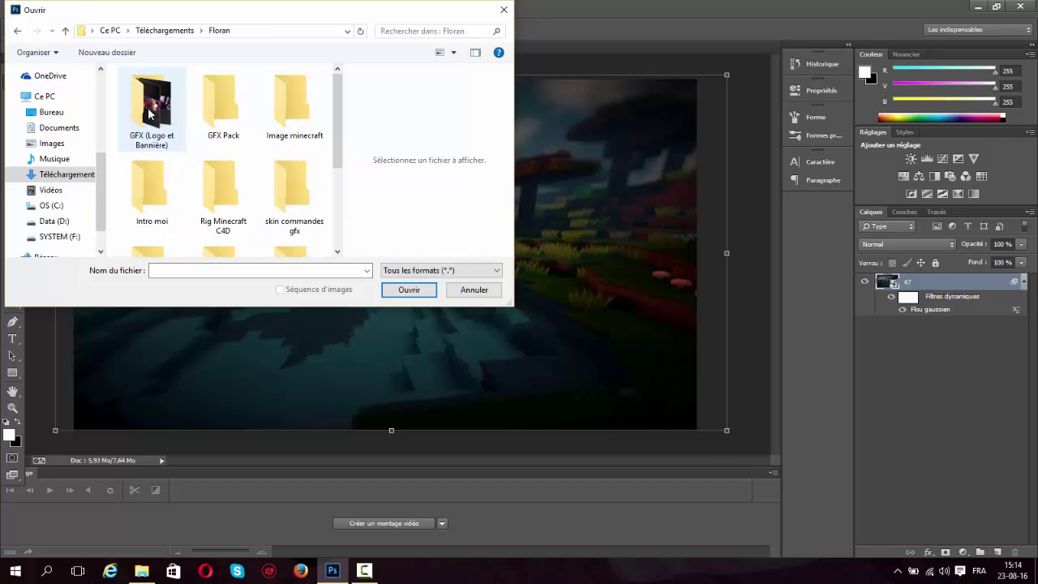
double_click(149, 113)
click(397, 30)
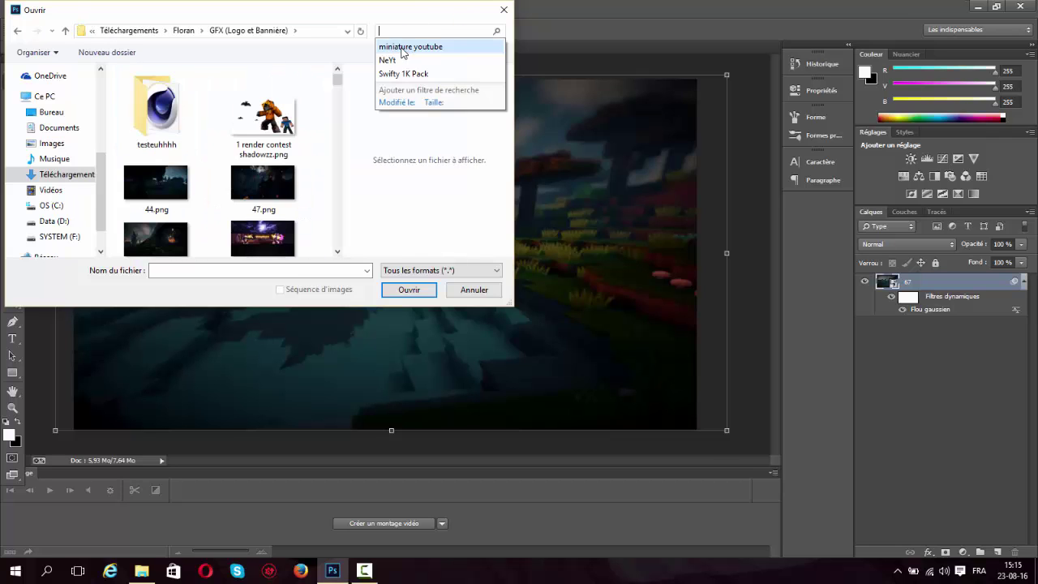
text(sywozz)
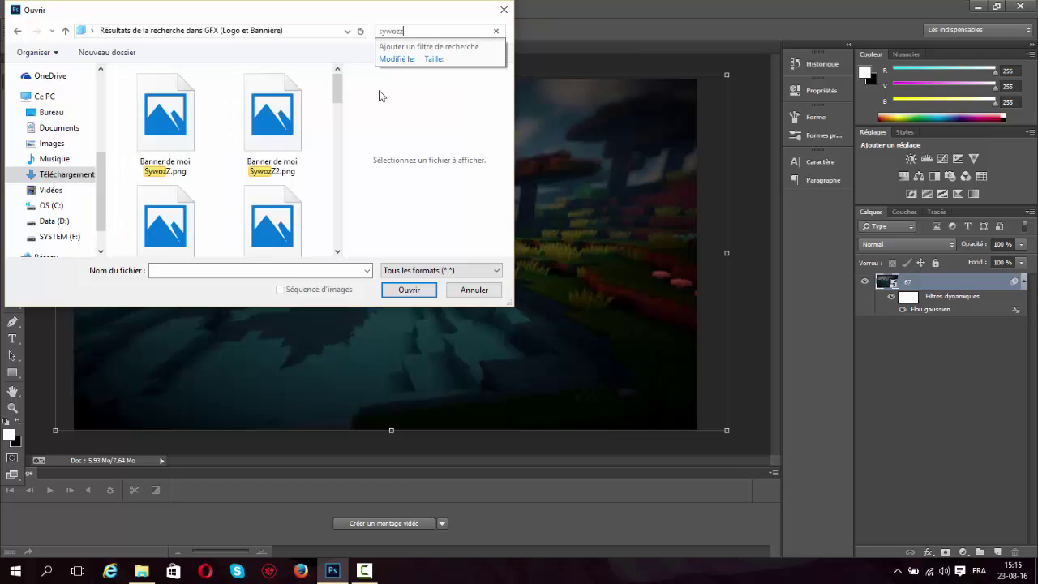
Search the GFX (Logo et Bannière) folder for "rendu sywozz" instead, clear the search, and close the dialog without opening a file
click(414, 31)
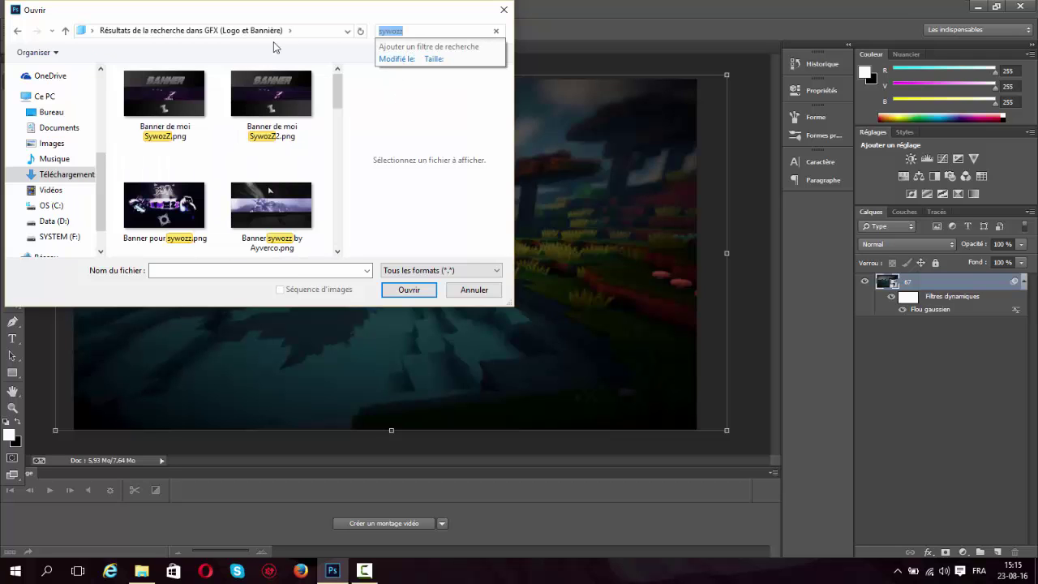
key(BackSpace)
text(ndu)
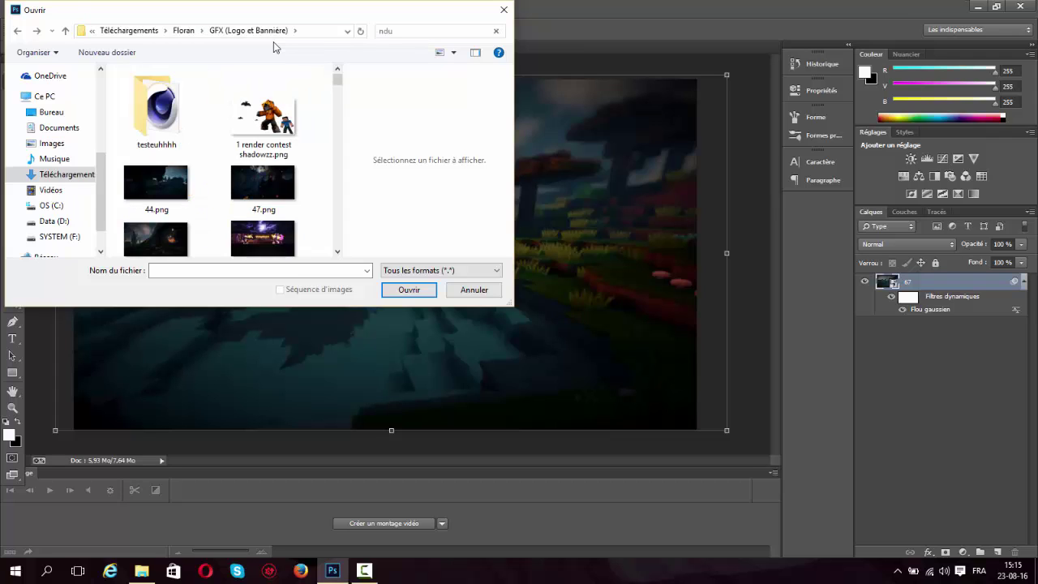
key(BackSpace)
key(BackSpace)
key(BackSpace)
text(rendu sywoz)
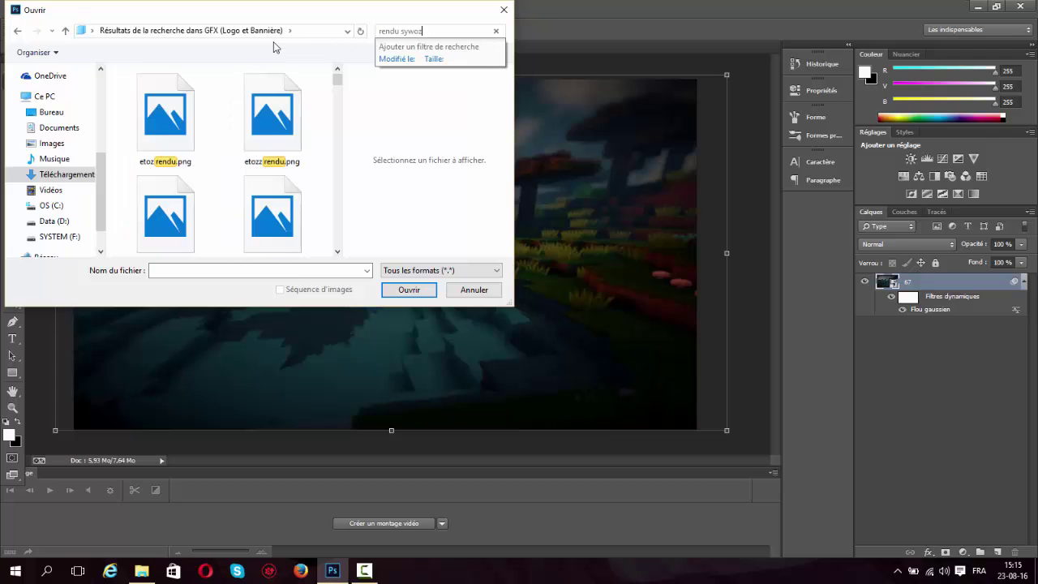
text(z)
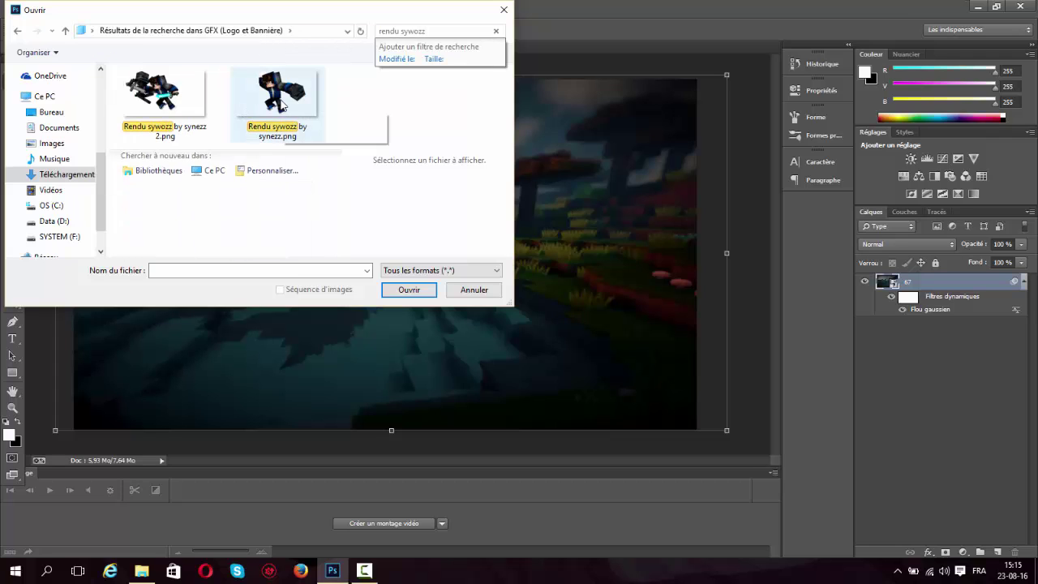
click(496, 31)
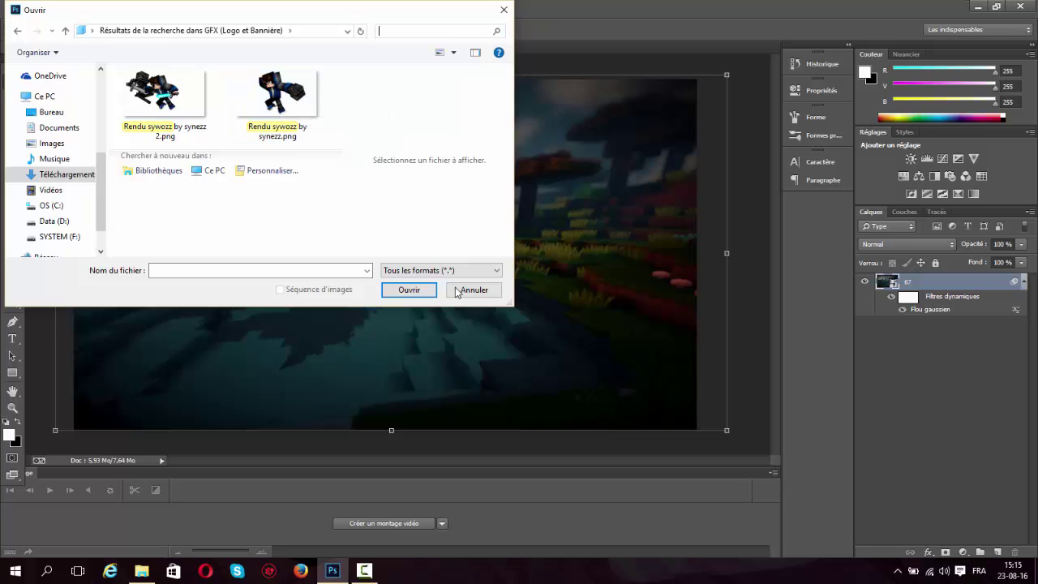
click(504, 10)
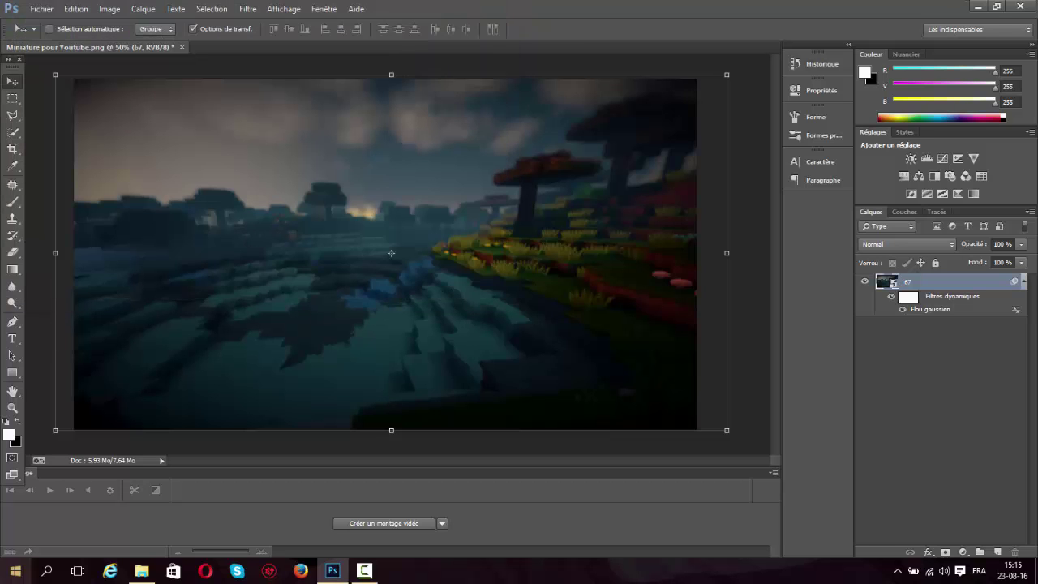
Switch to File Explorer, browse from Téléchargements to the GFX (Logo et Bannière) folder, and search it for "rendu test"
click(142, 571)
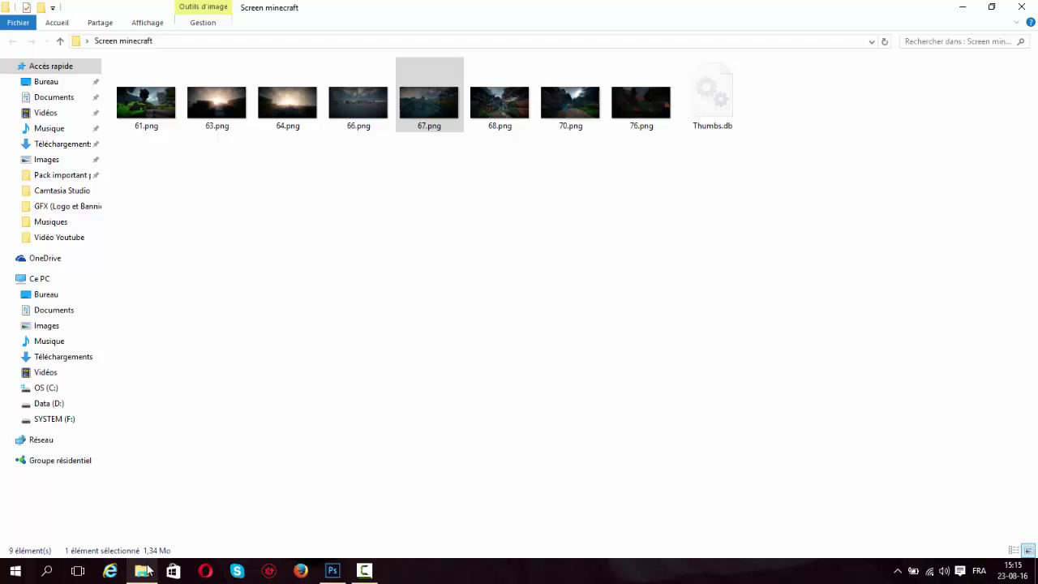
click(78, 144)
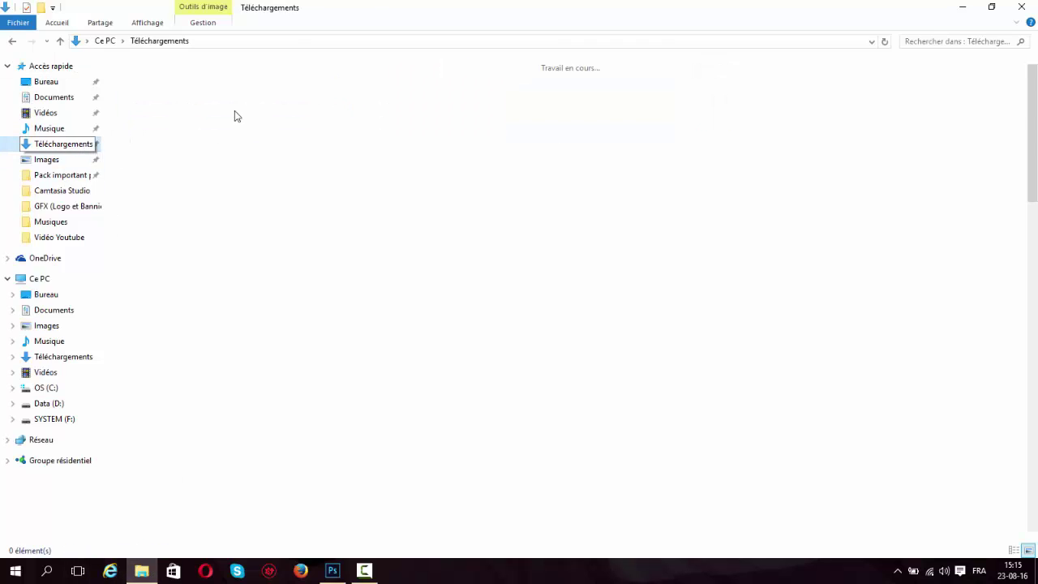
double_click(173, 111)
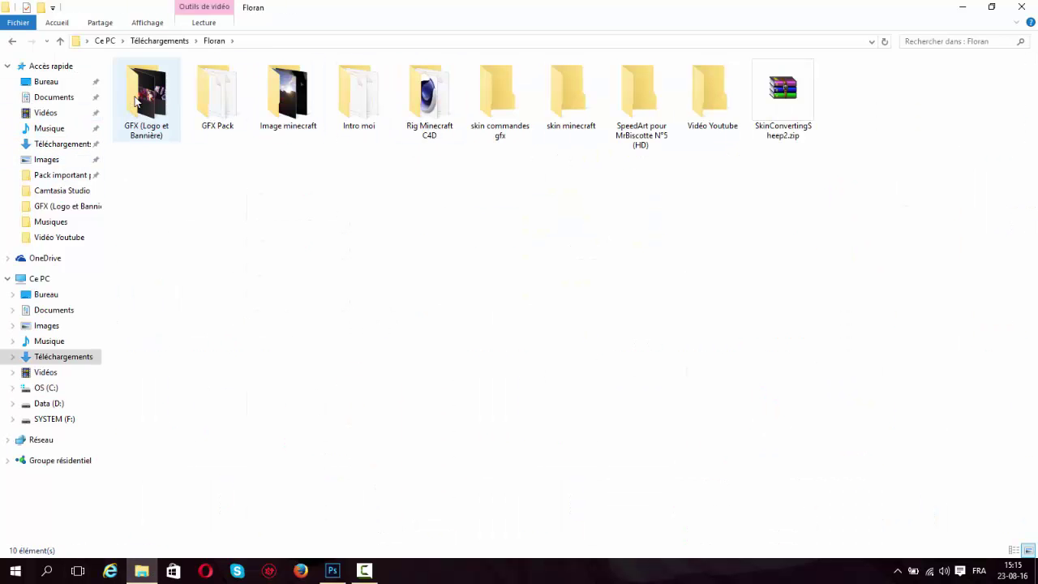
double_click(135, 98)
click(951, 41)
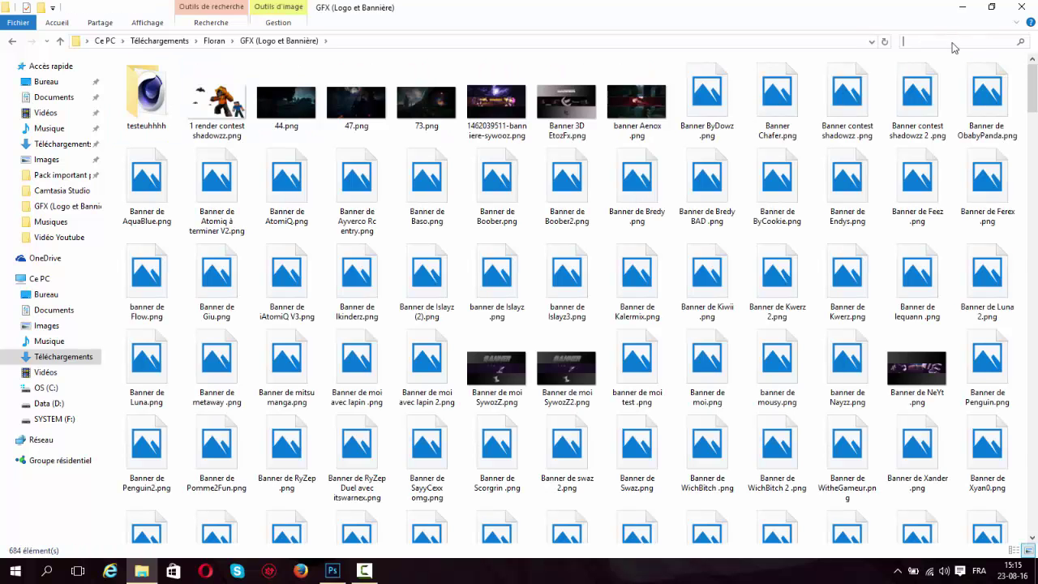
text(rendu)
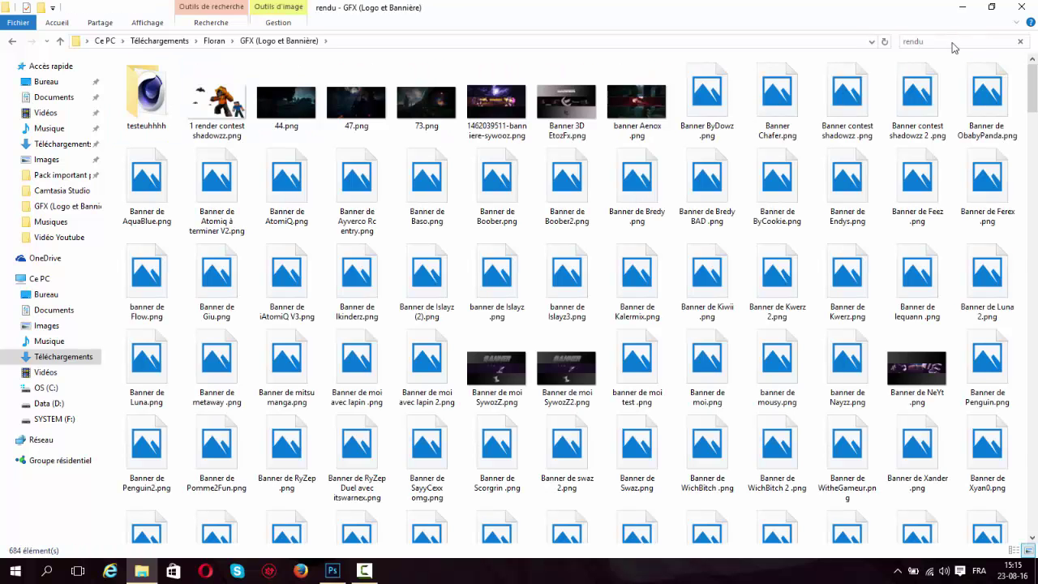
text( test)
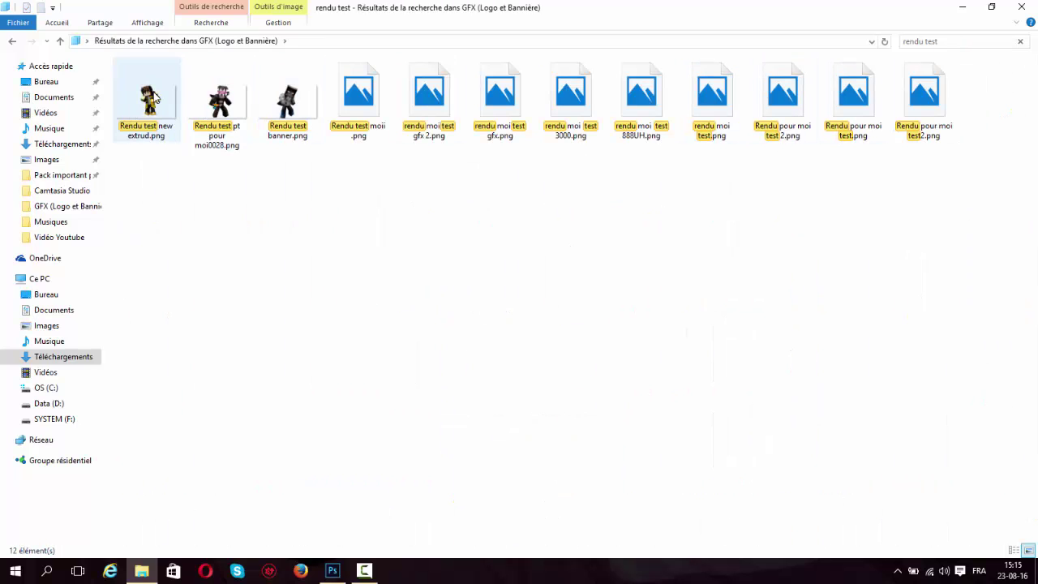
Place Rendu test new extrud.png in the Photoshop thumbnail document, enlarged to 108.8 % and positioned at about X 828.5 px, Y 557.5 px
drag(156, 96, 436, 245)
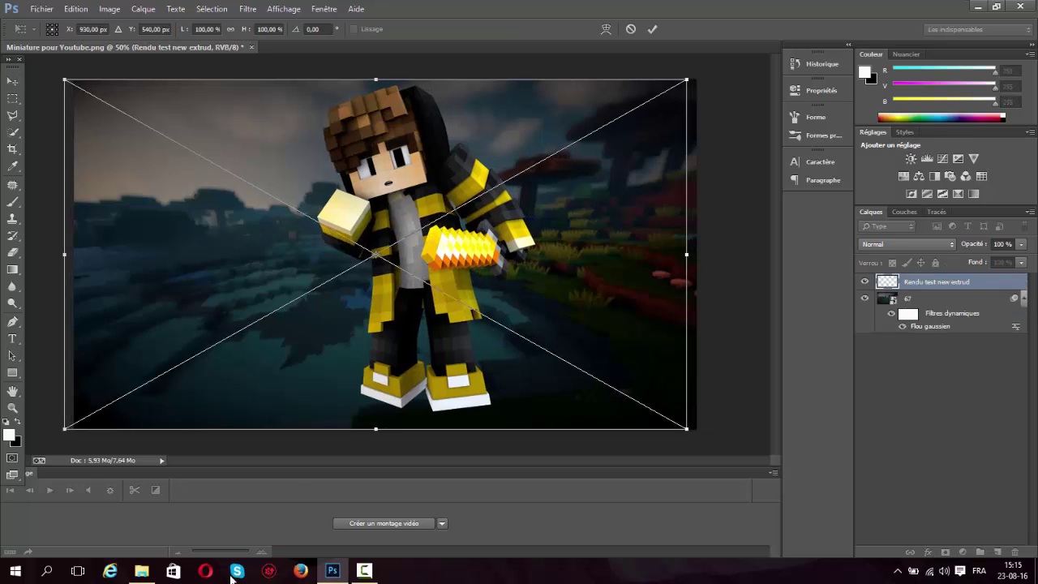
click(140, 571)
drag(438, 192, 402, 209)
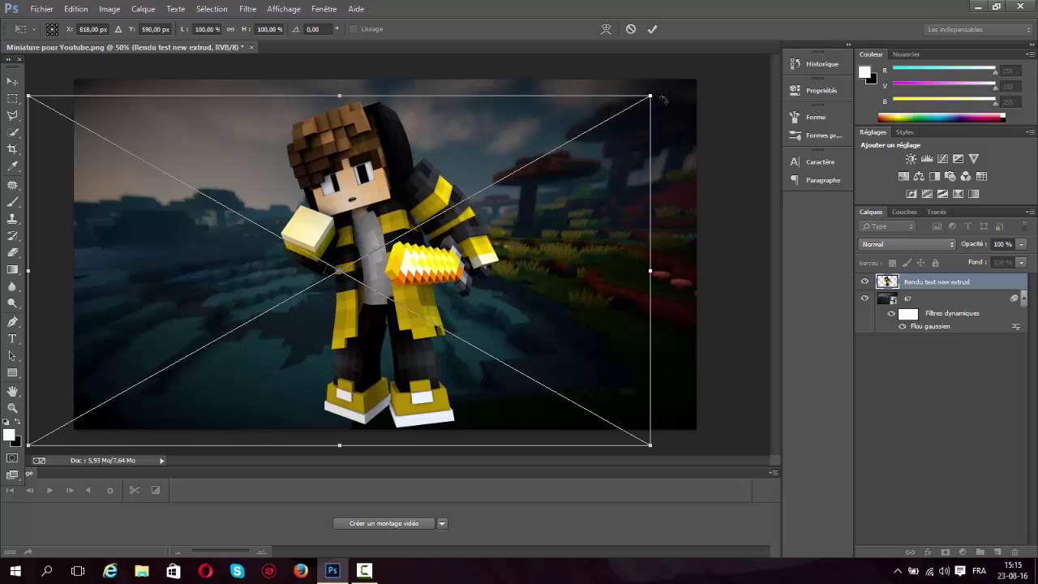
drag(653, 94, 695, 69)
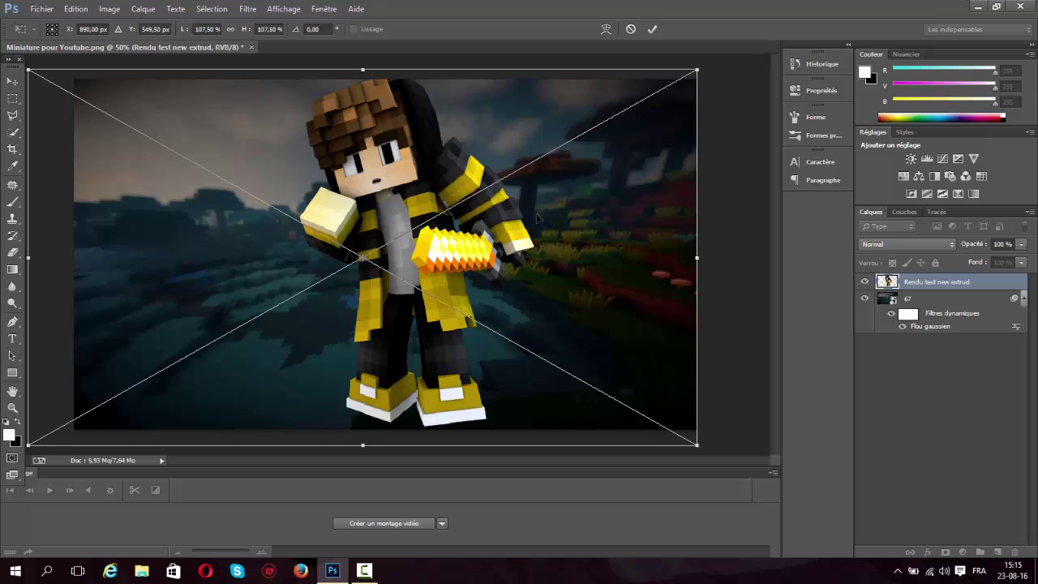
mouse_move(541, 217)
mouse_down()
mouse_move(528, 220)
mouse_move(537, 226)
mouse_up()
drag(697, 77, 704, 69)
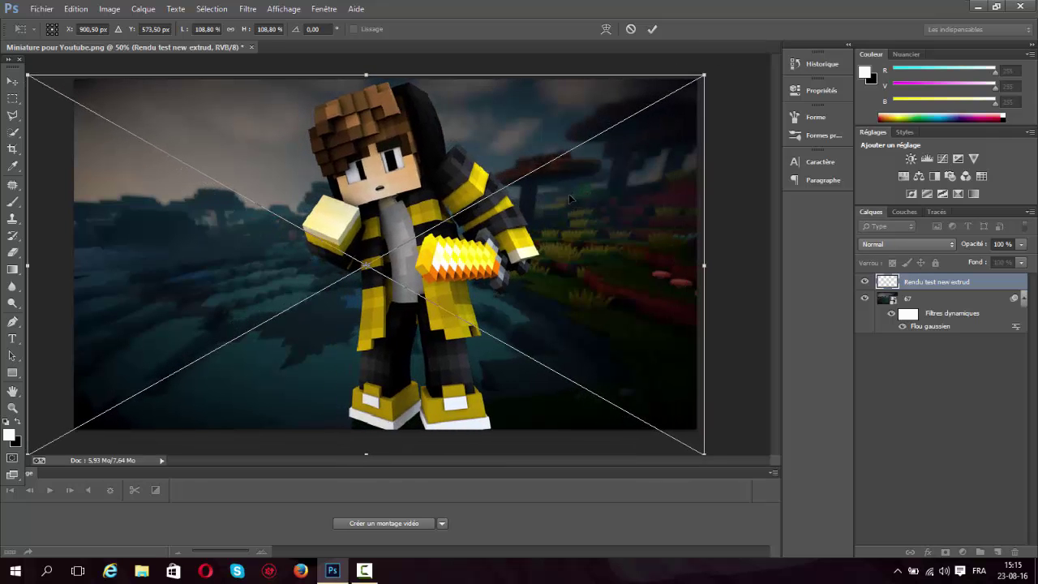
drag(571, 199, 550, 195)
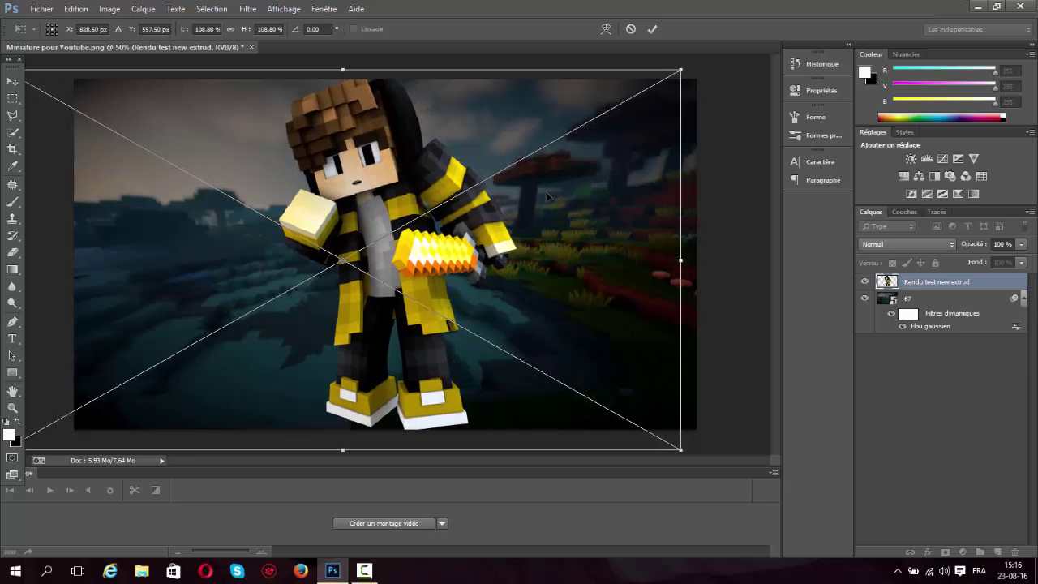
key(Return)
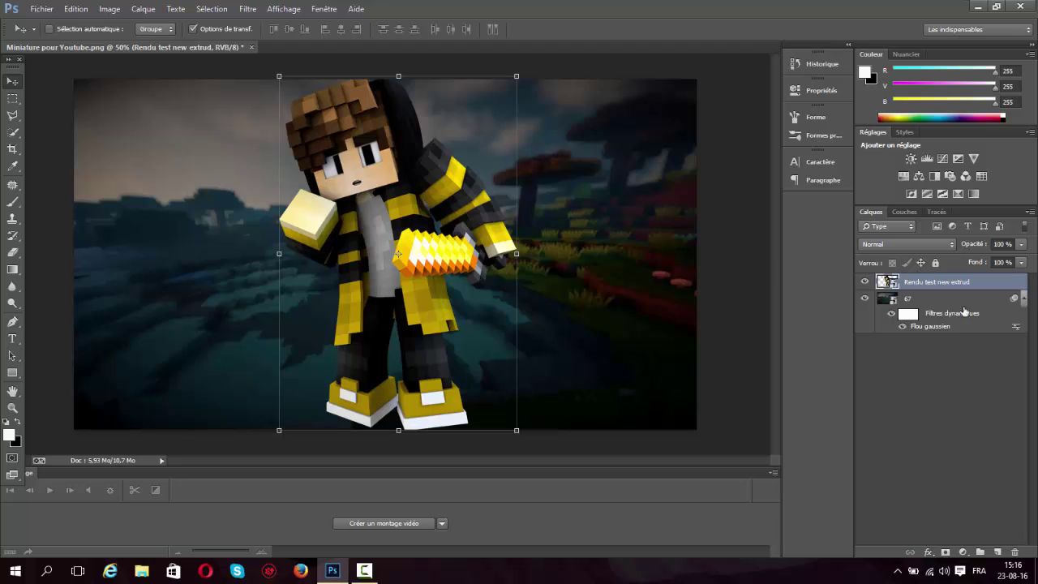
Rasterize the 67 background layer and fill its water and bright sky areas with white using the Paint Bucket (Pot de peinture)
click(945, 298)
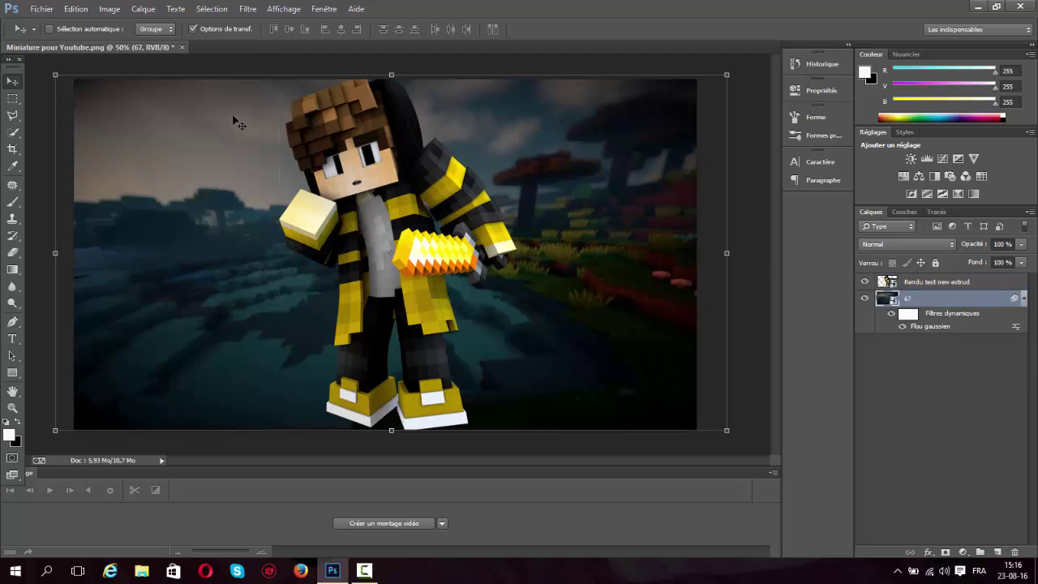
click(13, 202)
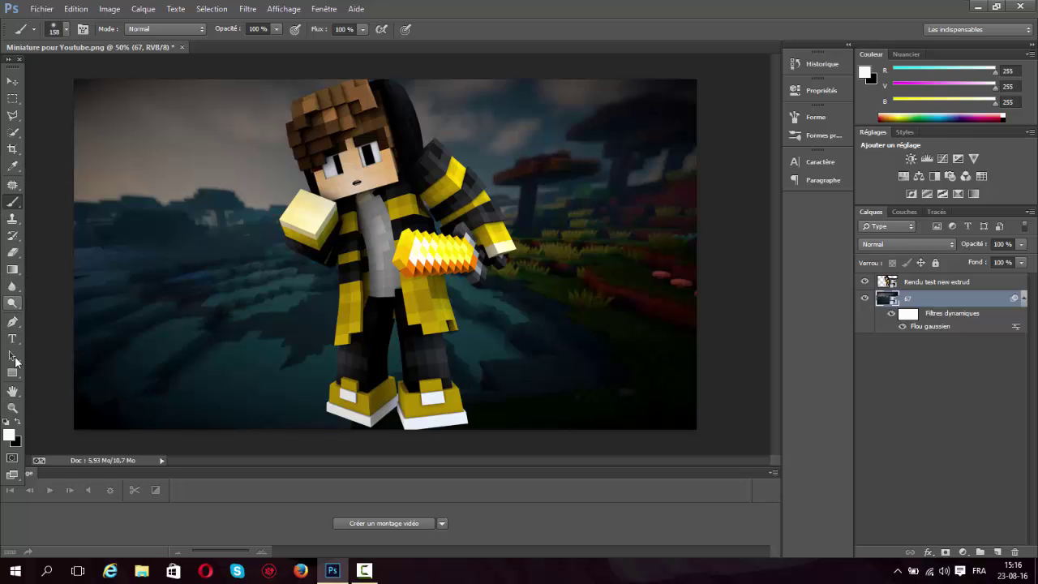
click(14, 374)
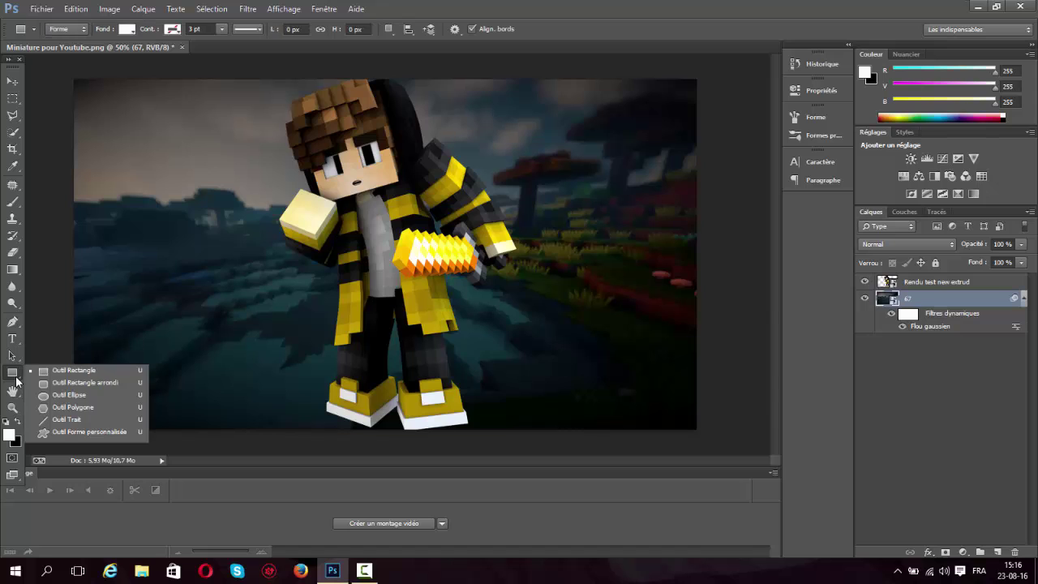
click(13, 270)
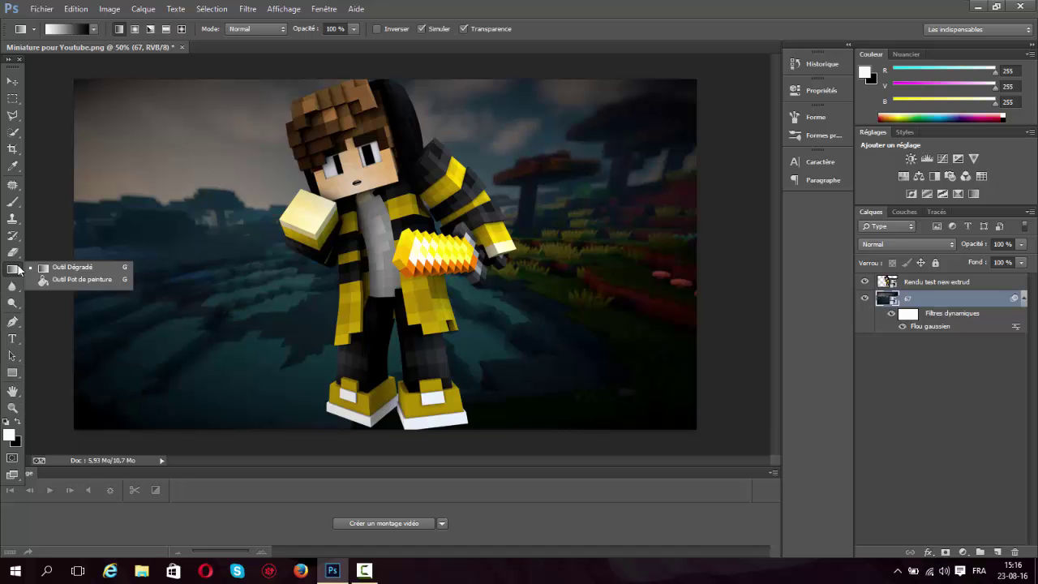
click(65, 281)
click(197, 321)
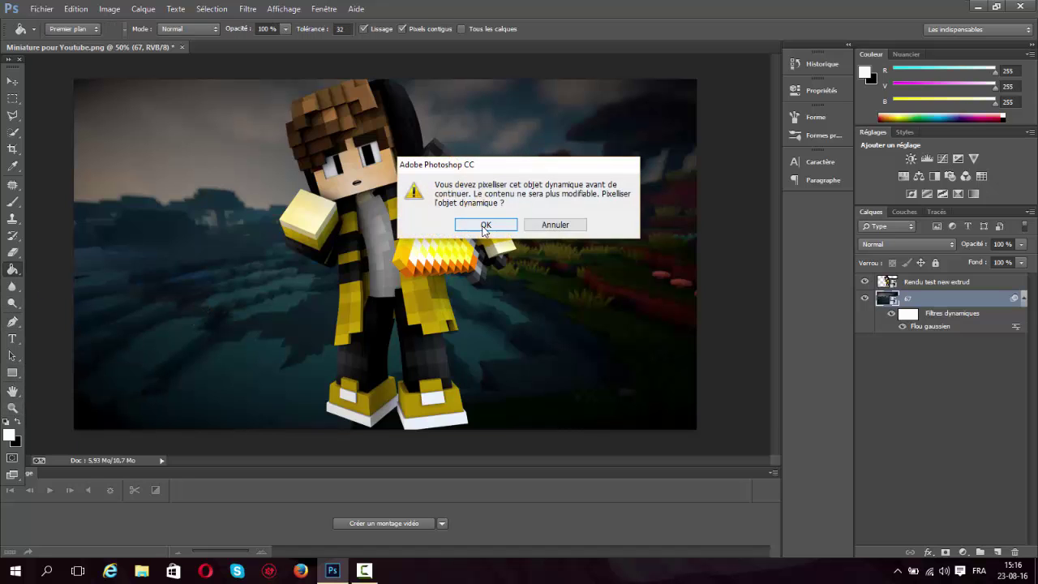
key(Return)
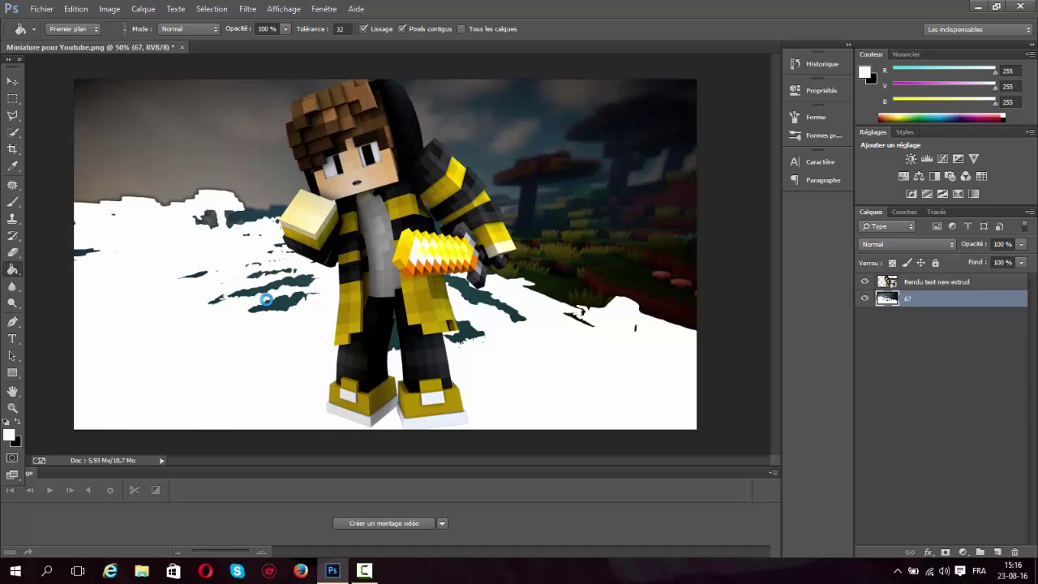
click(290, 309)
click(220, 214)
click(197, 159)
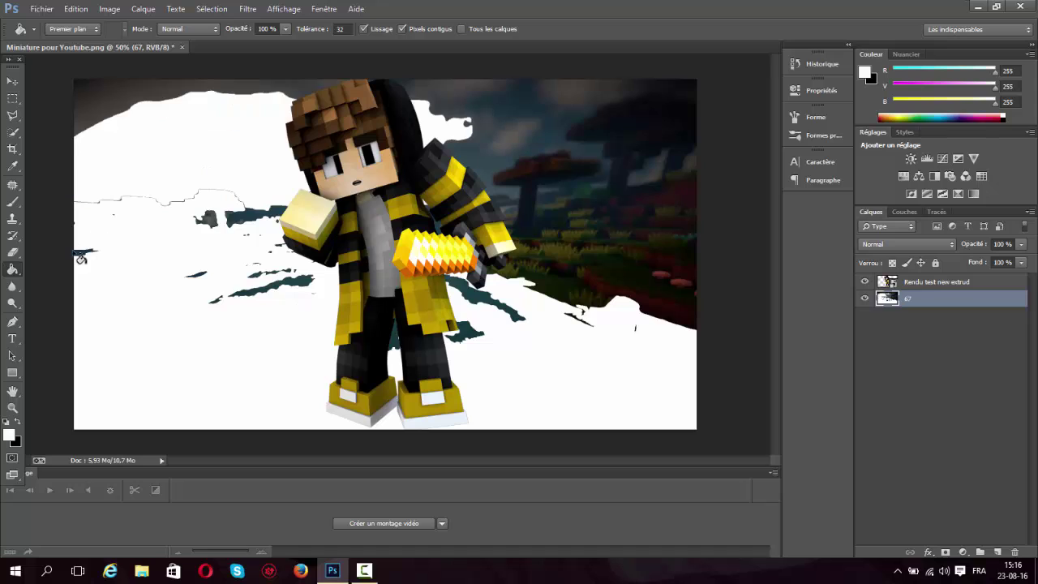
Paint over the remaining scenery on the 67 layer in white with a soft 445 px brush
click(16, 203)
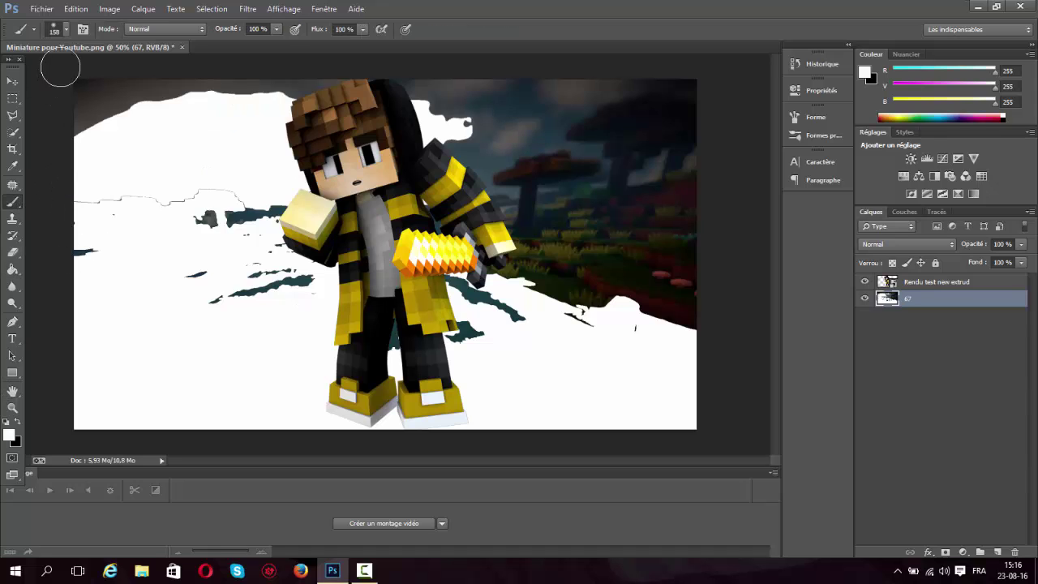
click(65, 30)
double_click(148, 52)
text(445)
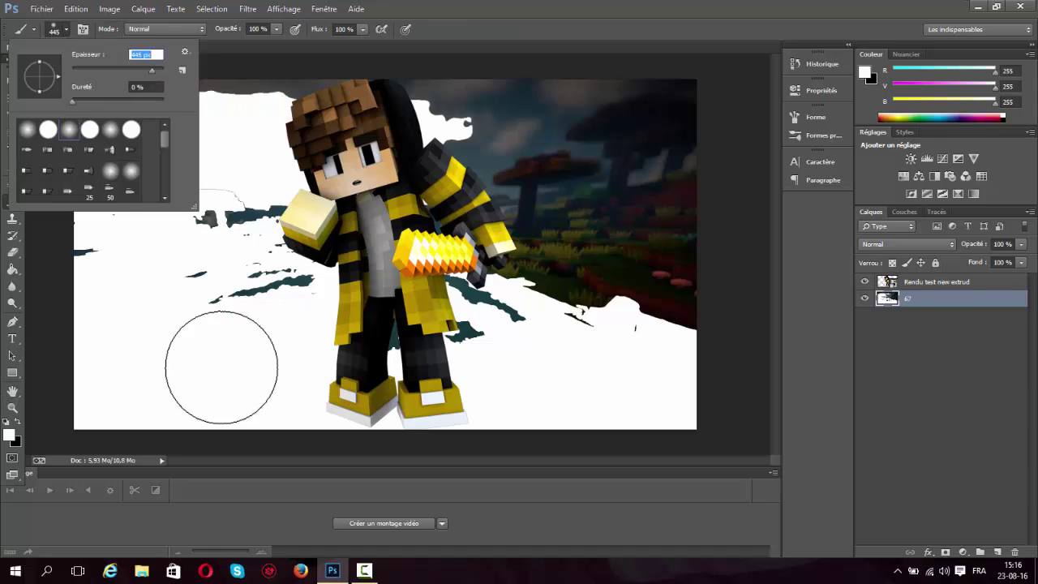
key(Return)
mouse_move(220, 354)
mouse_down()
mouse_move(281, 169)
mouse_move(280, 134)
mouse_move(825, 162)
mouse_move(0, 133)
mouse_move(586, 120)
mouse_move(127, 232)
mouse_up()
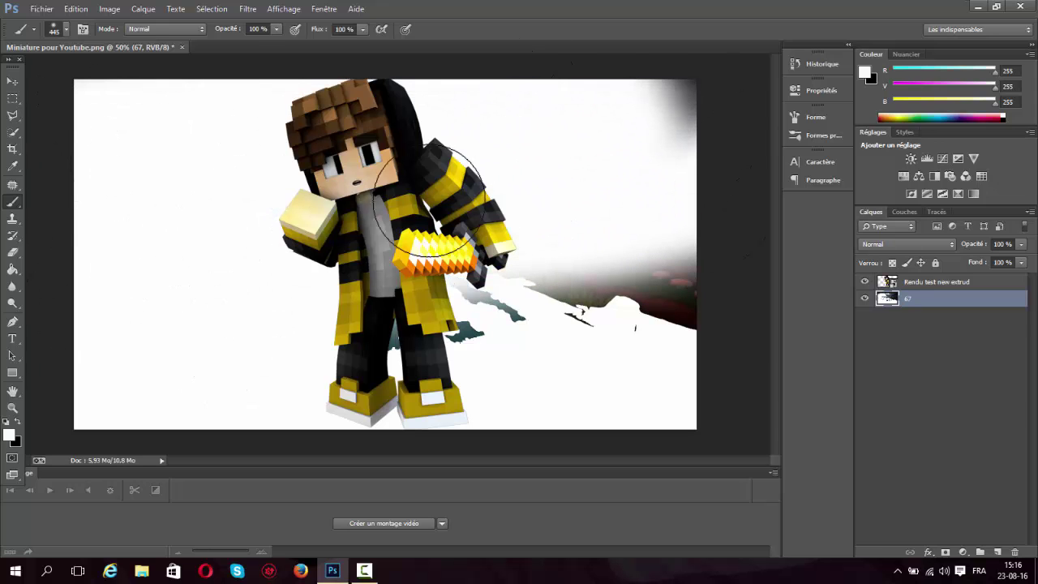
mouse_move(379, 343)
mouse_down()
mouse_move(530, 362)
mouse_move(887, 349)
mouse_move(455, 214)
mouse_move(548, 72)
mouse_move(852, 202)
mouse_move(588, 143)
mouse_move(892, 50)
mouse_up()
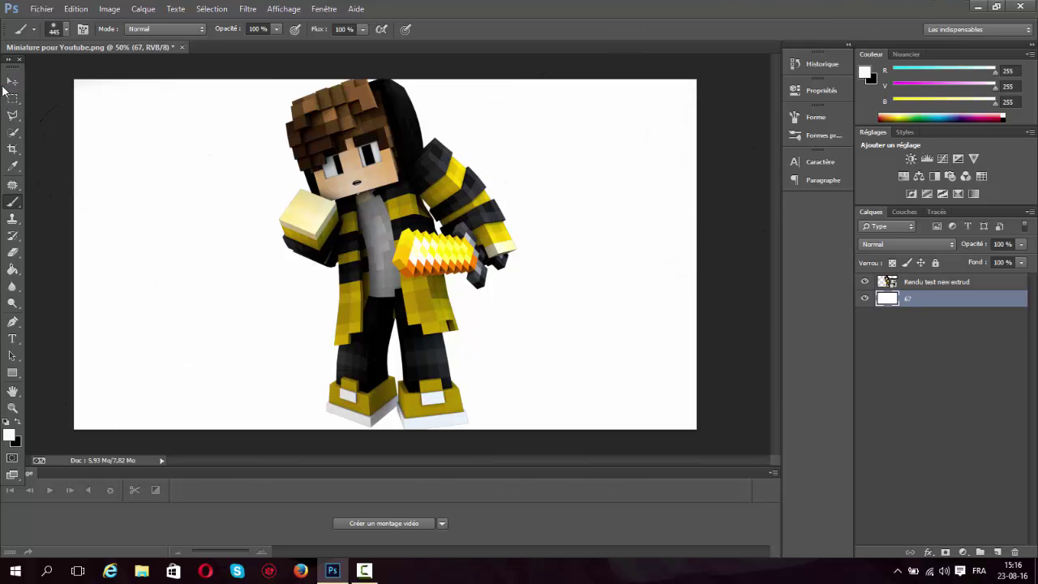
click(12, 81)
click(11, 96)
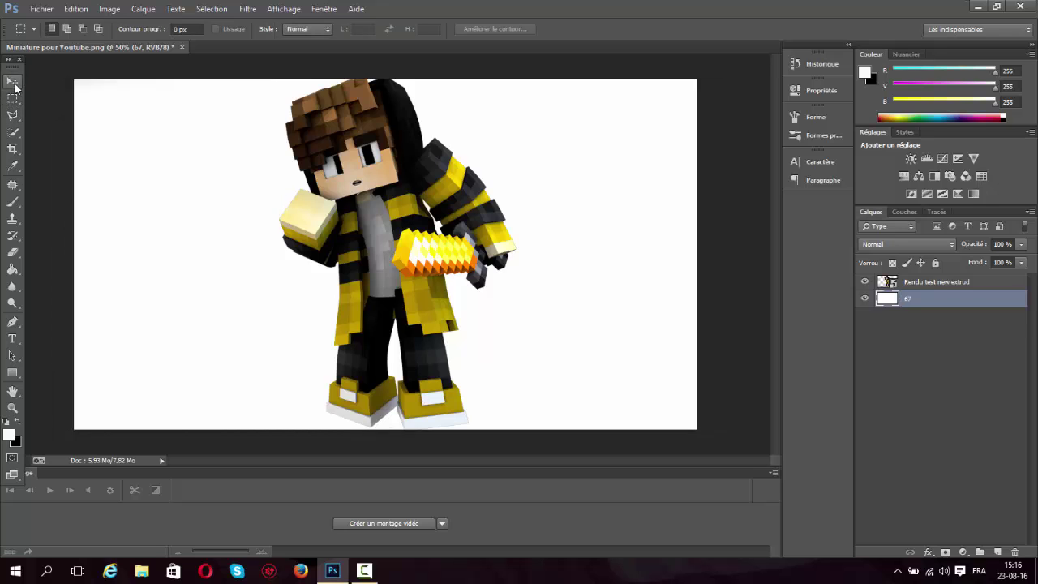
click(12, 81)
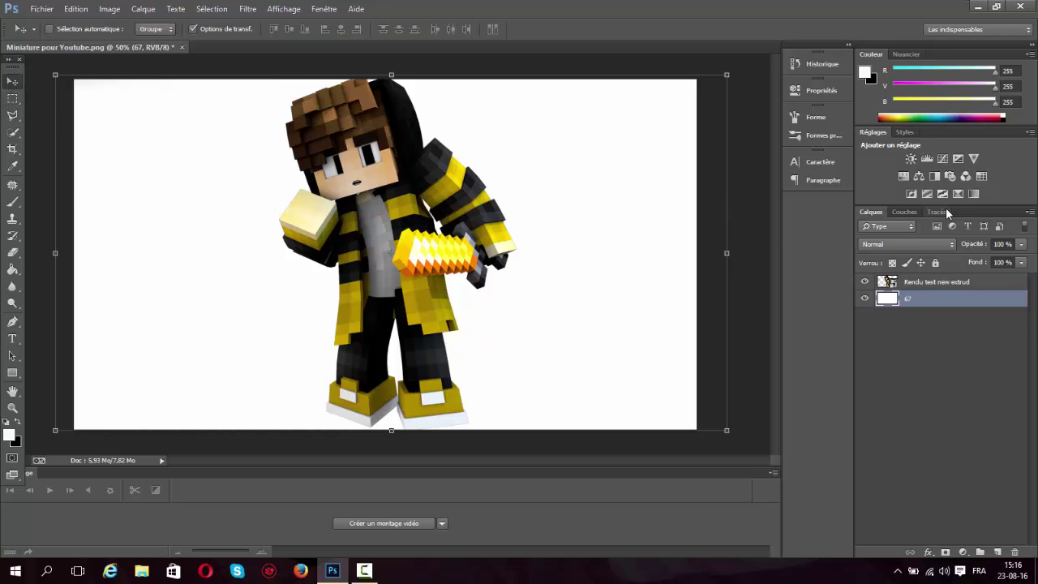
click(934, 282)
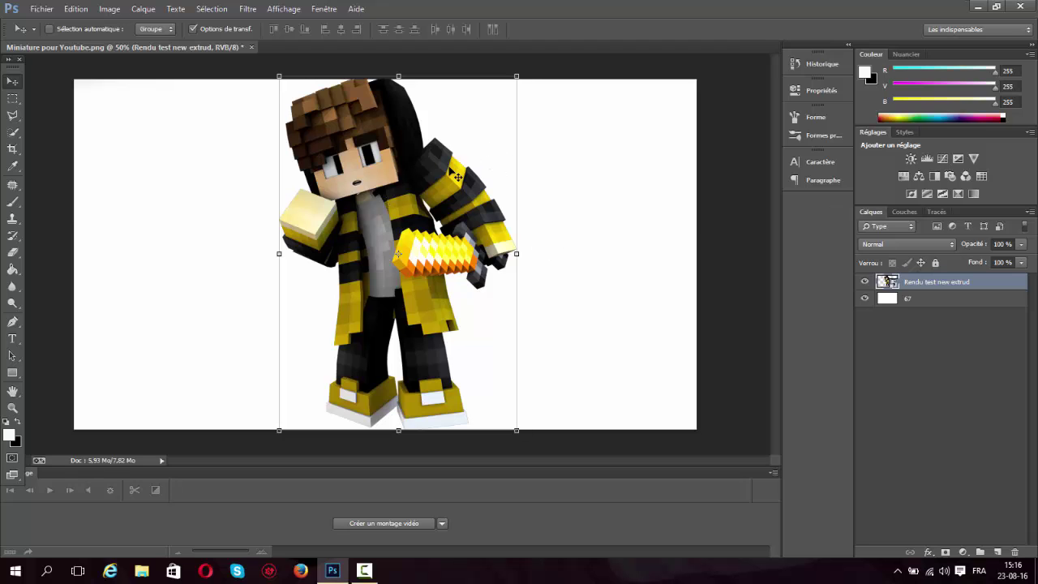
double_click(983, 284)
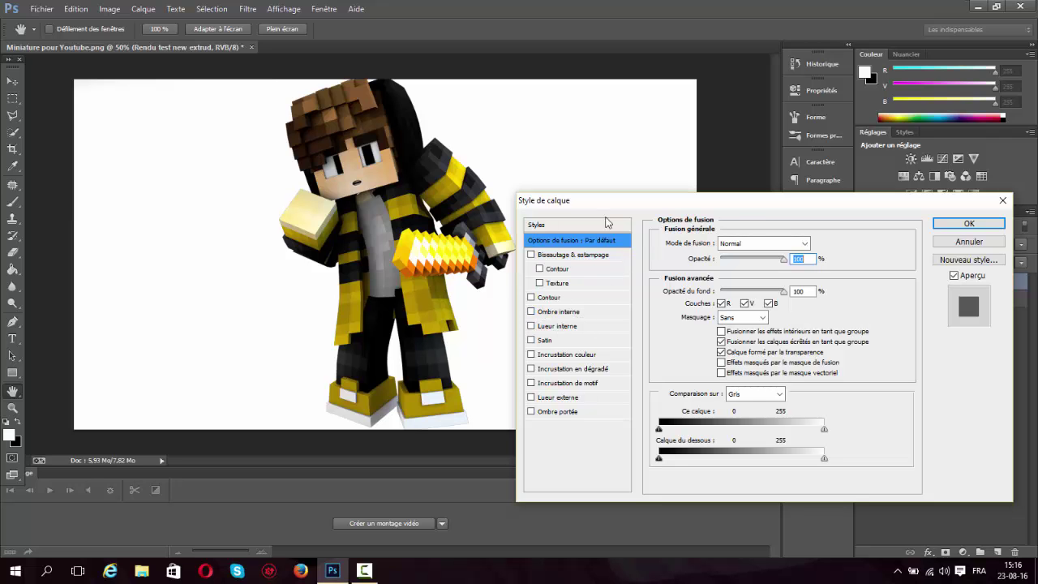
drag(735, 199, 495, 188)
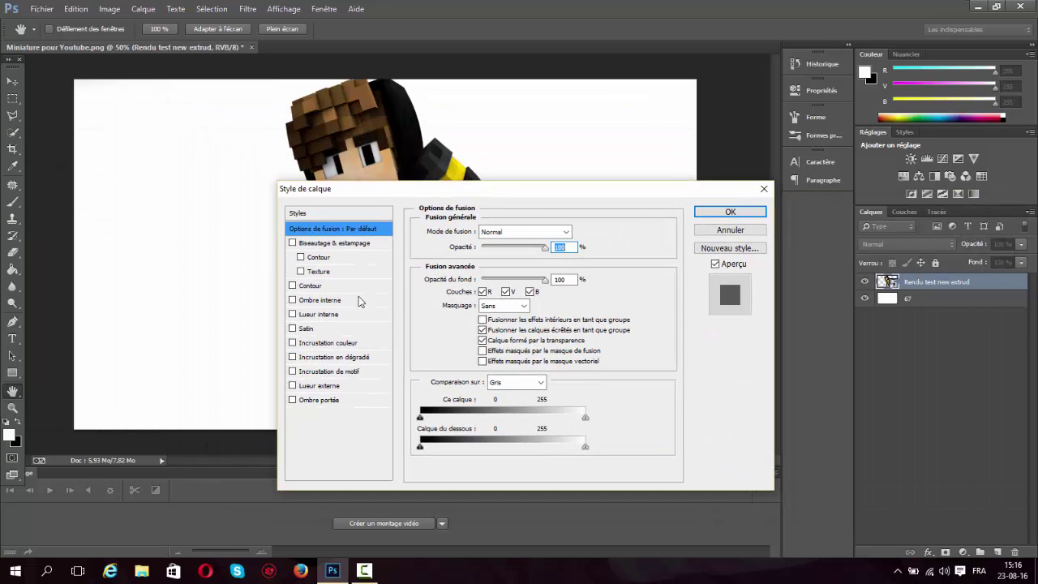
click(331, 316)
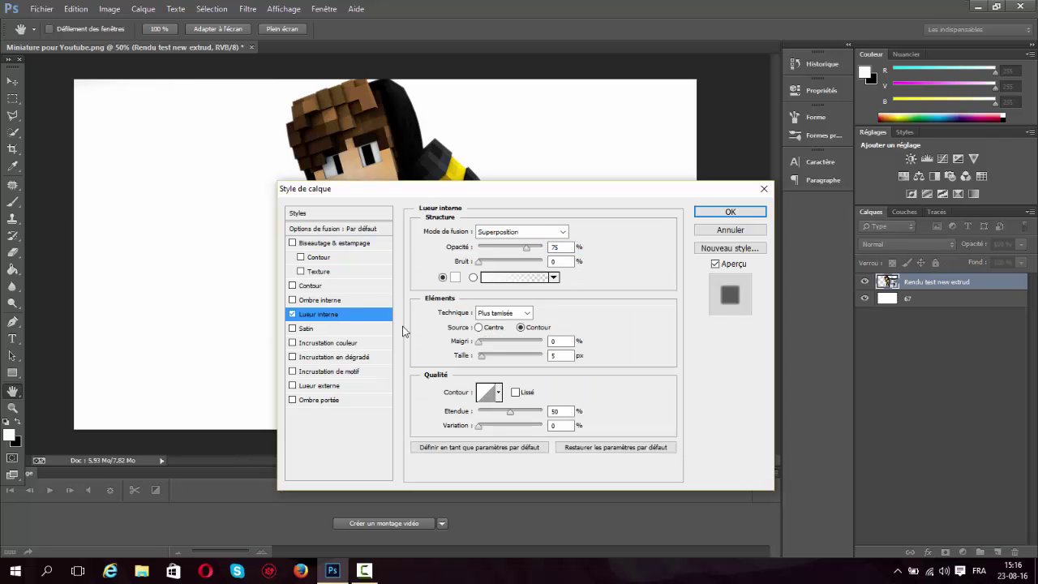
drag(512, 185, 743, 196)
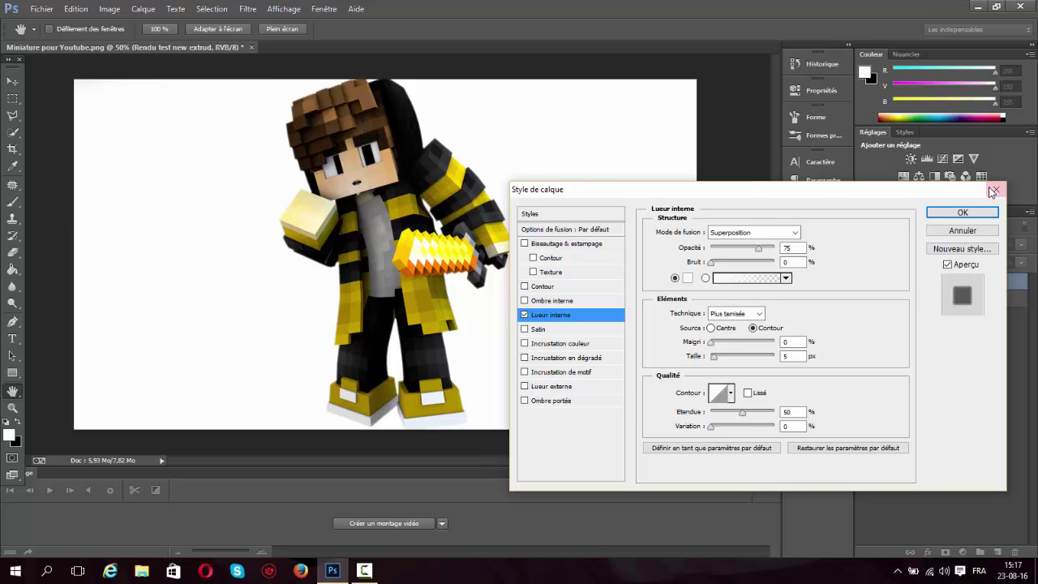
drag(919, 190, 689, 195)
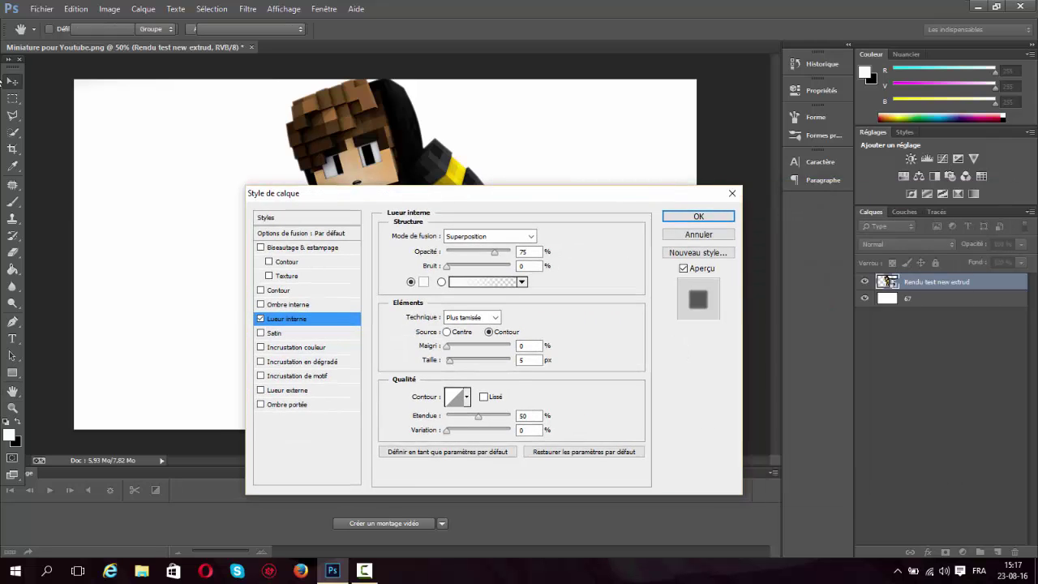
click(732, 196)
Step back through the history until all the white brush strokes and fills on the 67 background layer are undone
click(76, 9)
click(71, 49)
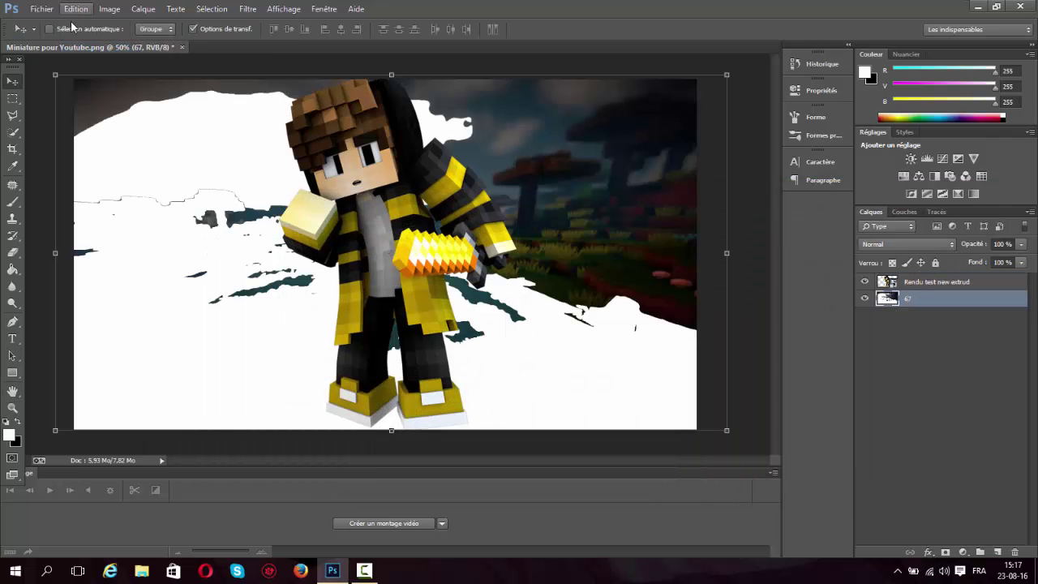
click(75, 8)
click(89, 49)
click(75, 9)
click(81, 47)
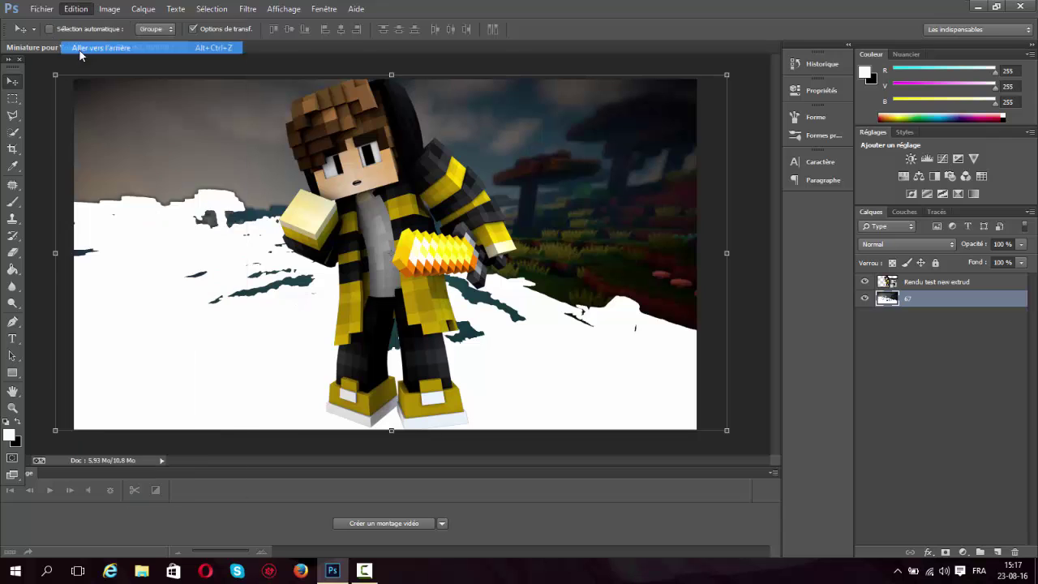
click(75, 9)
click(90, 48)
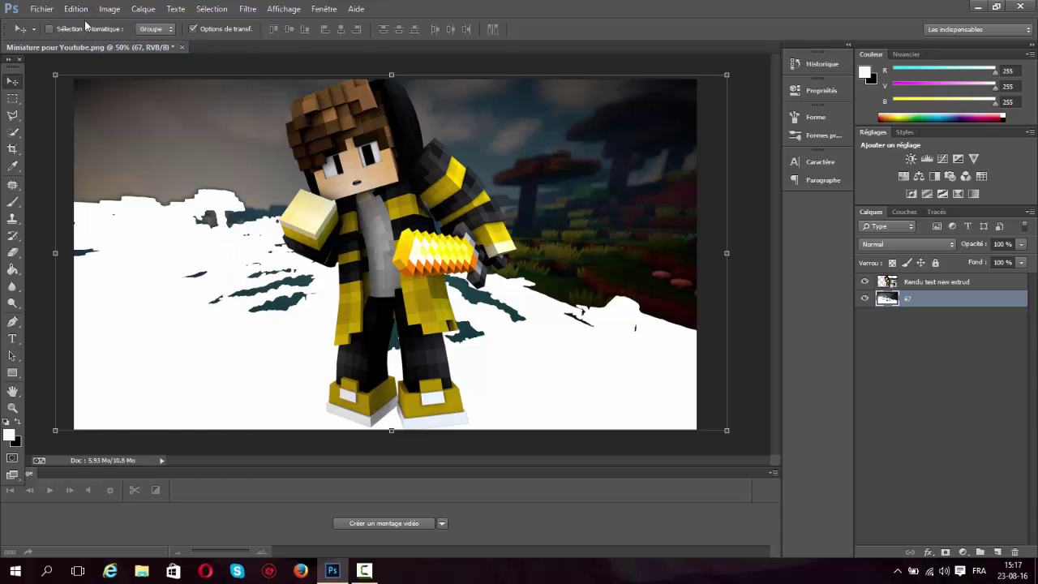
click(75, 9)
click(91, 49)
click(76, 9)
click(89, 48)
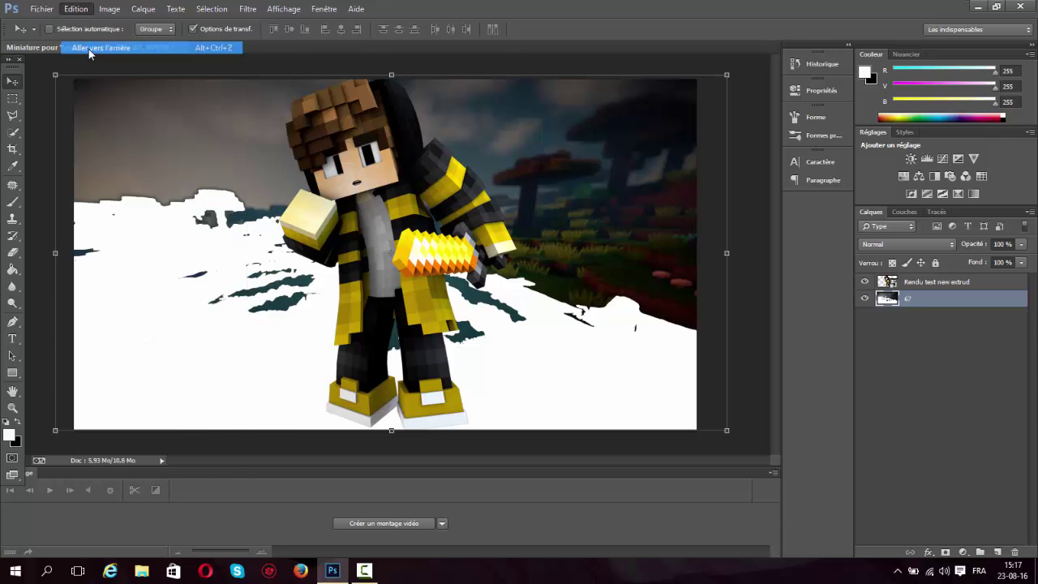
click(75, 9)
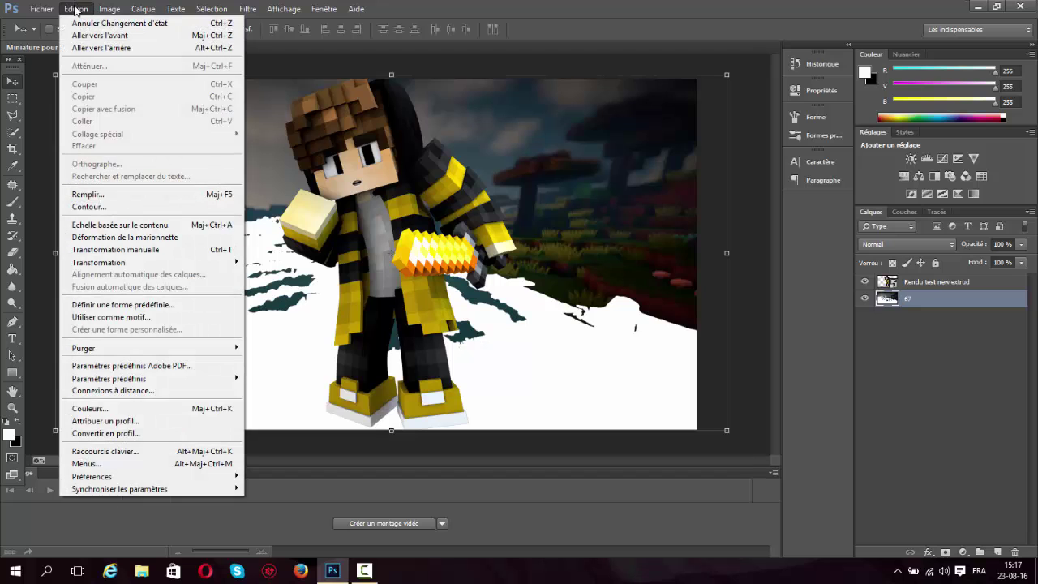
click(89, 48)
click(75, 8)
click(90, 48)
click(75, 9)
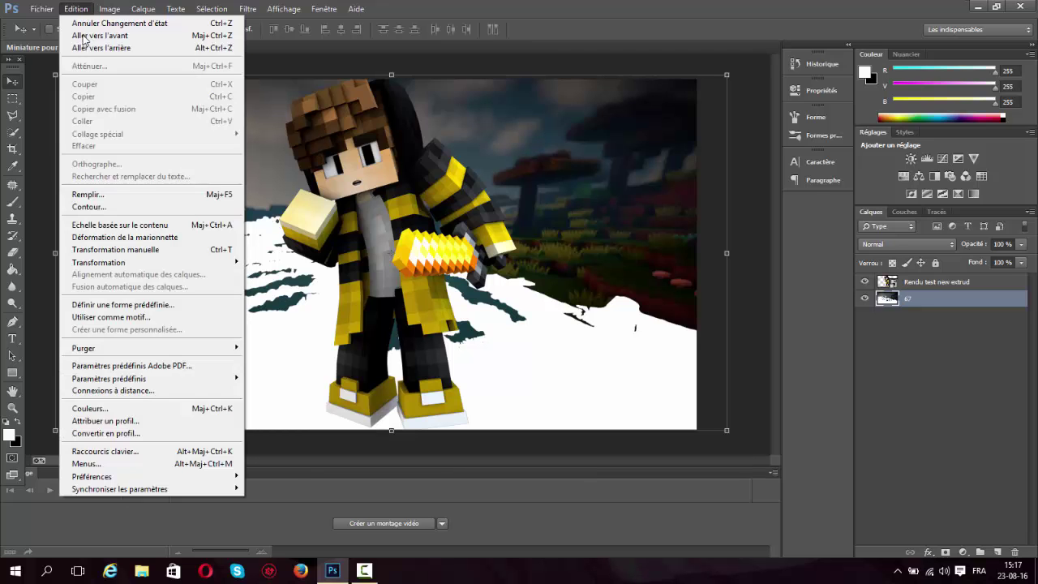
click(89, 47)
click(76, 9)
click(91, 49)
click(75, 9)
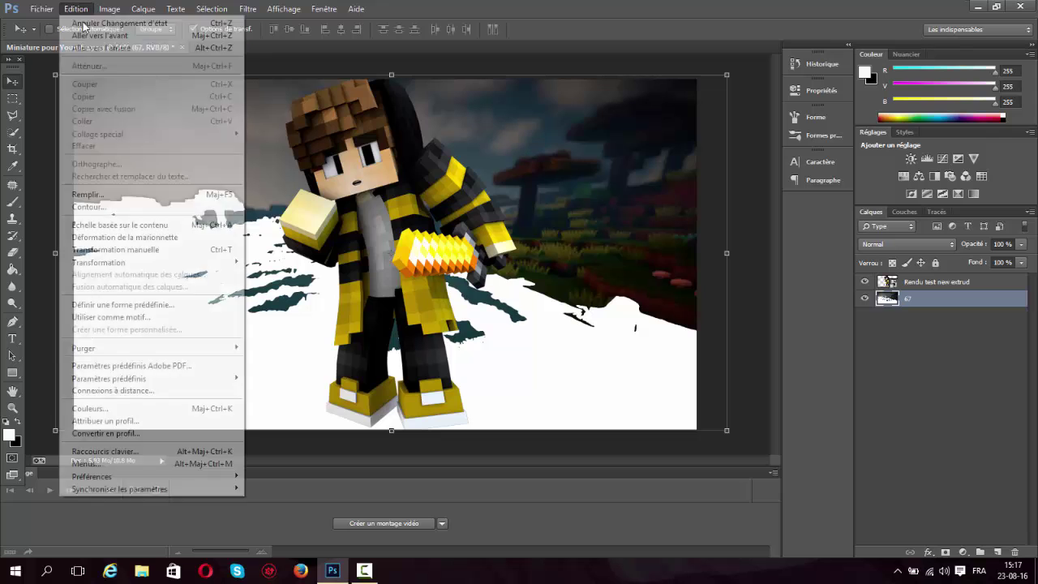
click(89, 48)
click(76, 9)
click(89, 48)
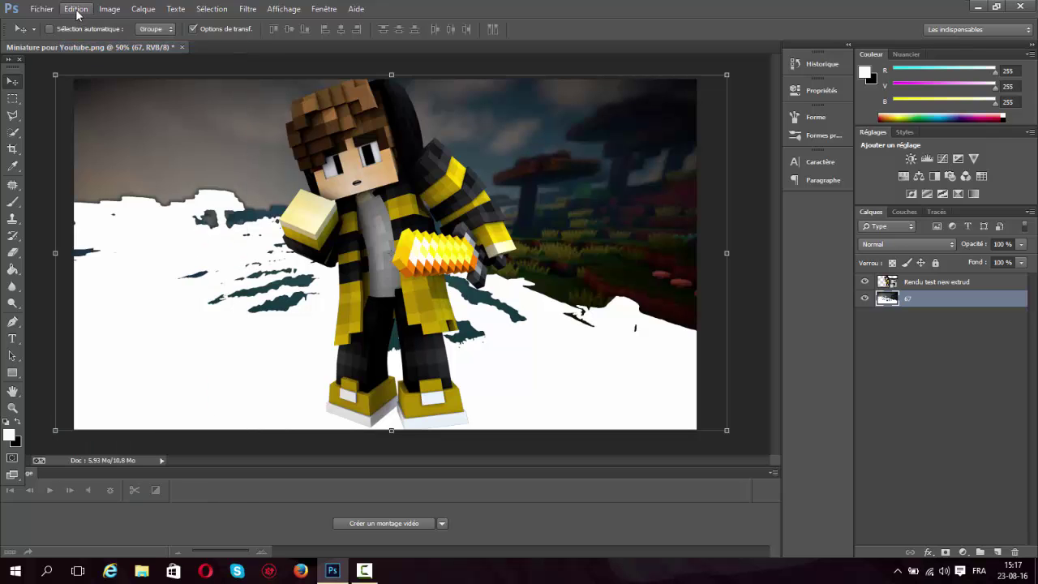
click(76, 9)
click(89, 48)
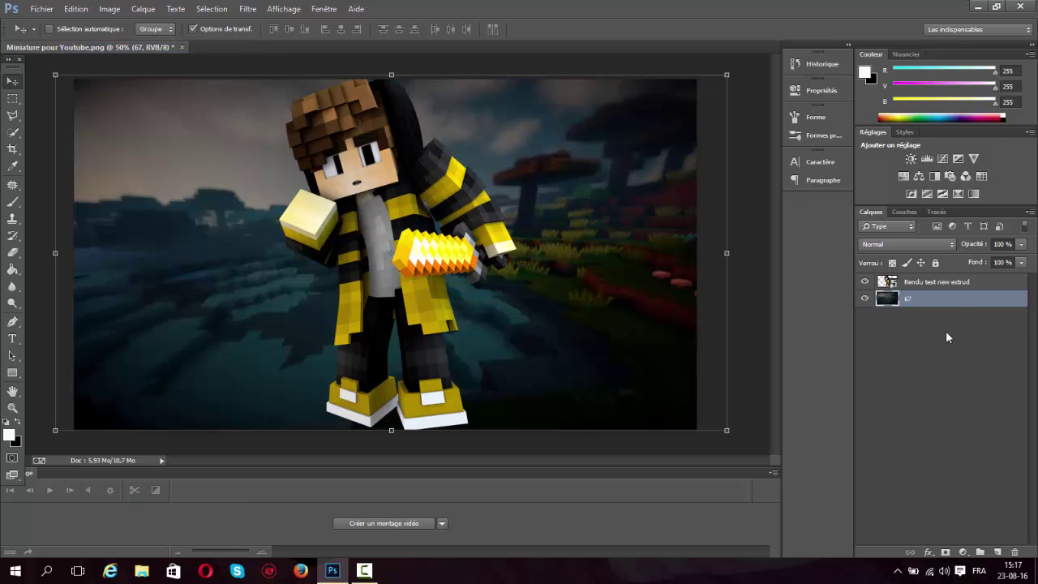
Add an inner glow (Lueur interne) to the Rendu test new extrud layer with a size of 15 px and 80 % opacity
click(922, 285)
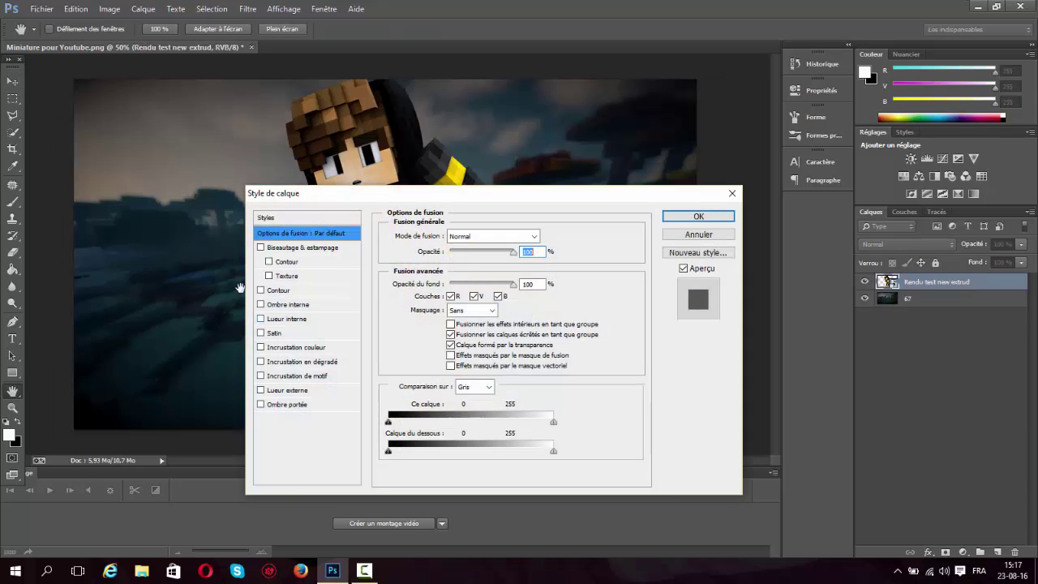
drag(502, 200, 543, 188)
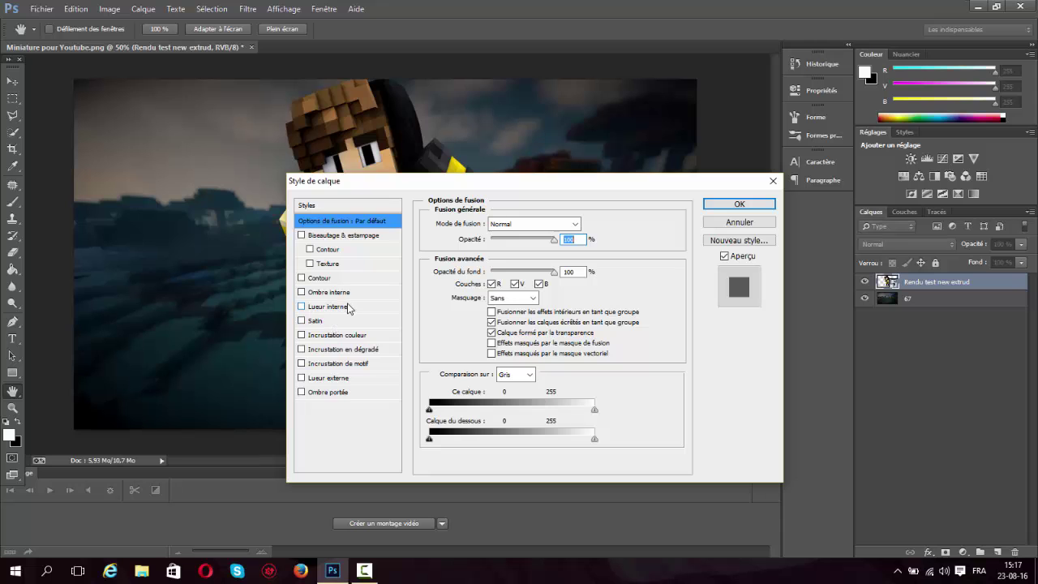
click(347, 306)
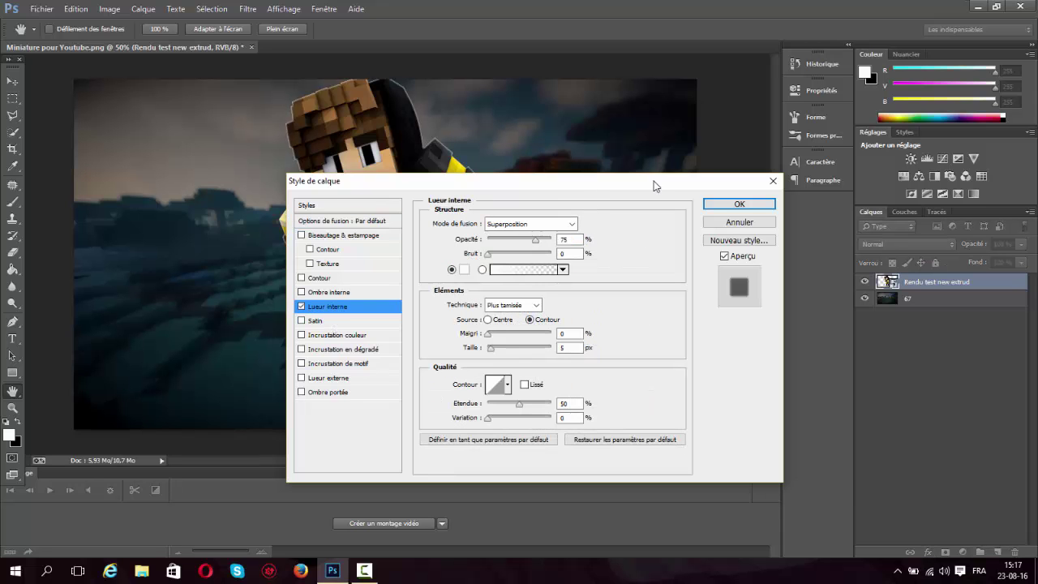
drag(655, 185, 845, 154)
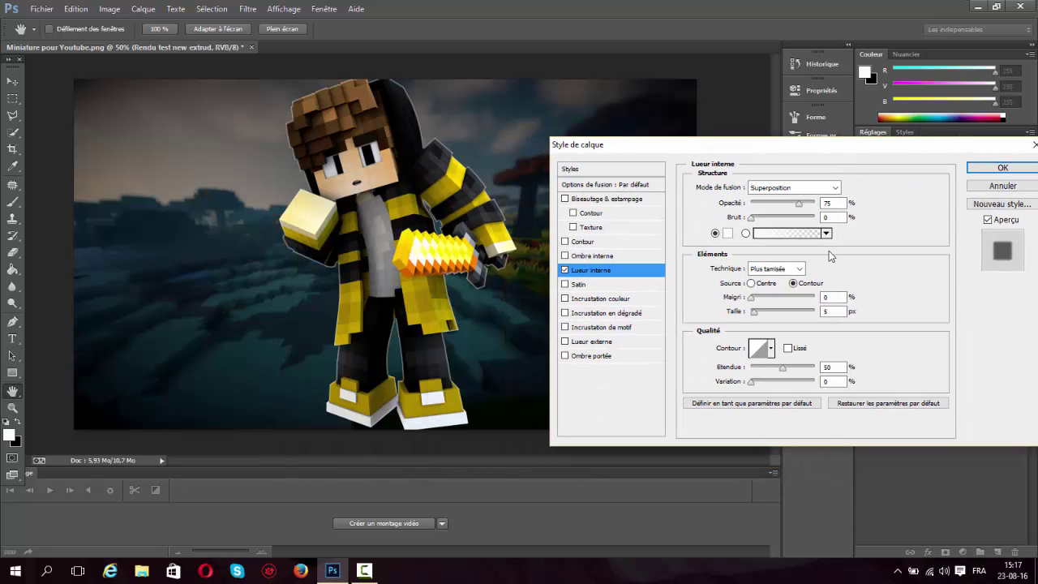
double_click(834, 310)
text(20)
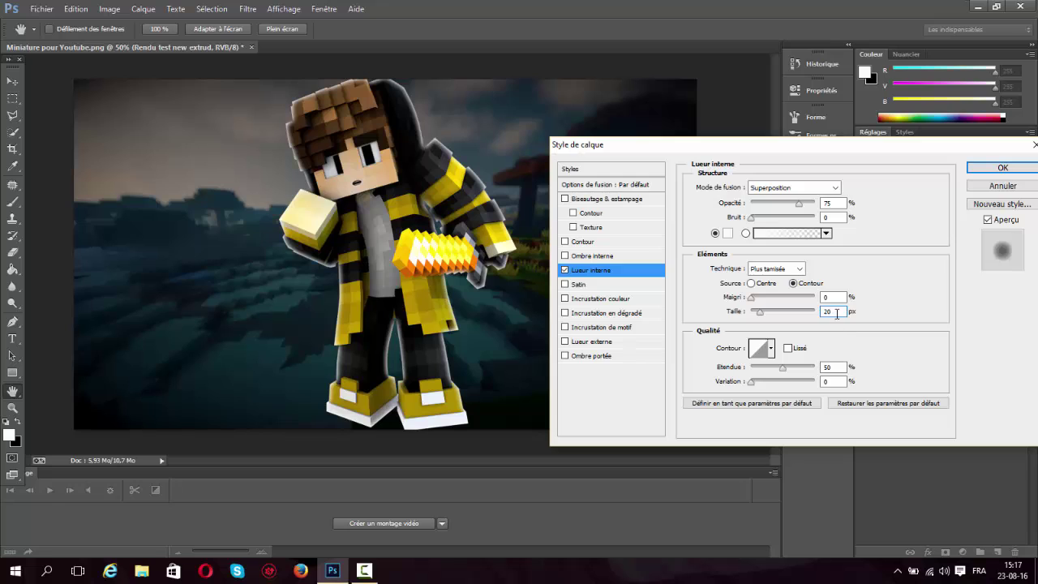
text(15)
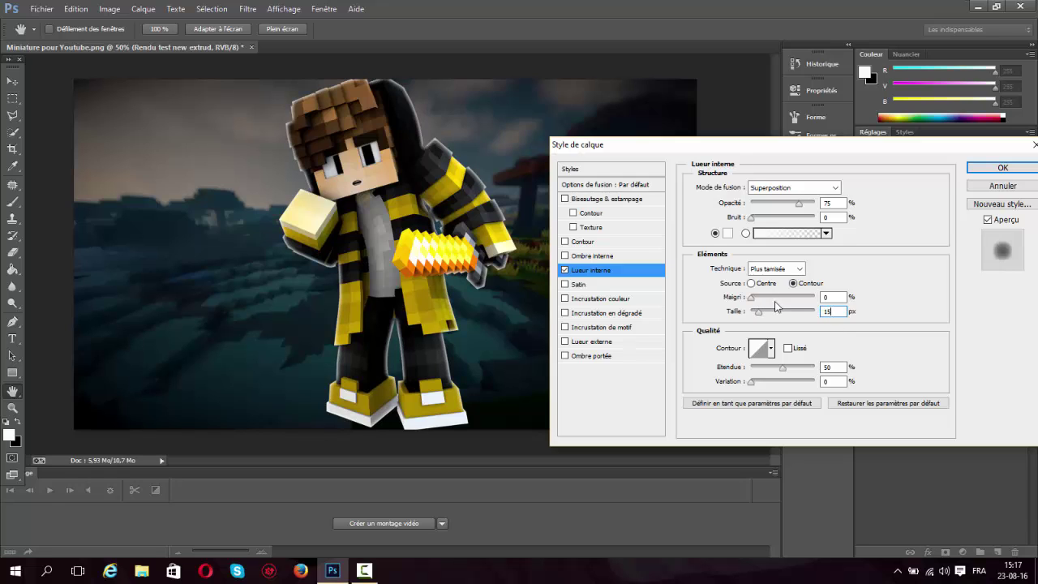
click(775, 206)
Compare Densité linéaire - (Ajout), Incrustation and Superposition as the inner glow's blending mode, and set it to Densité couleur -
click(782, 193)
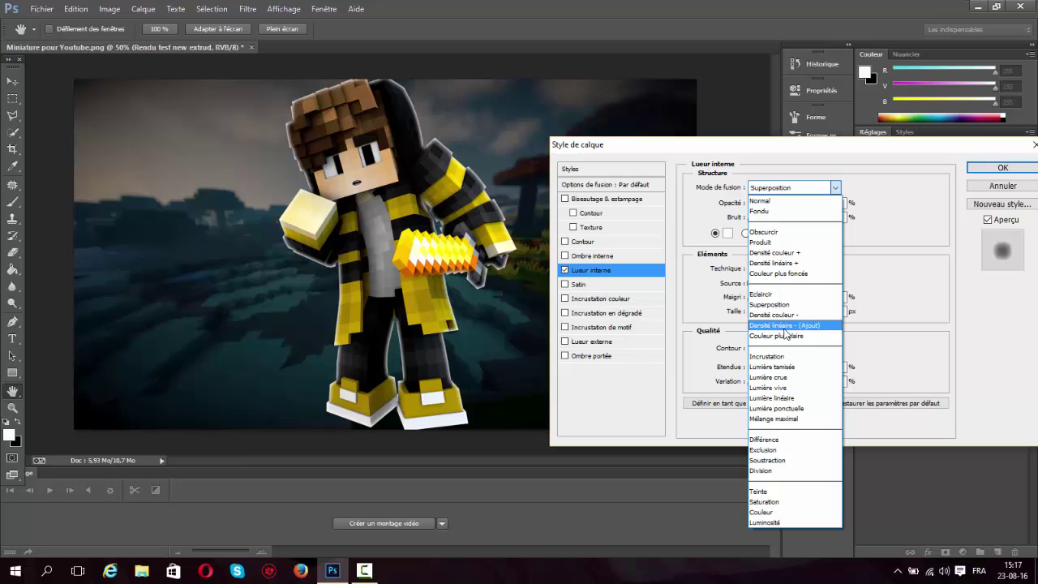
click(801, 316)
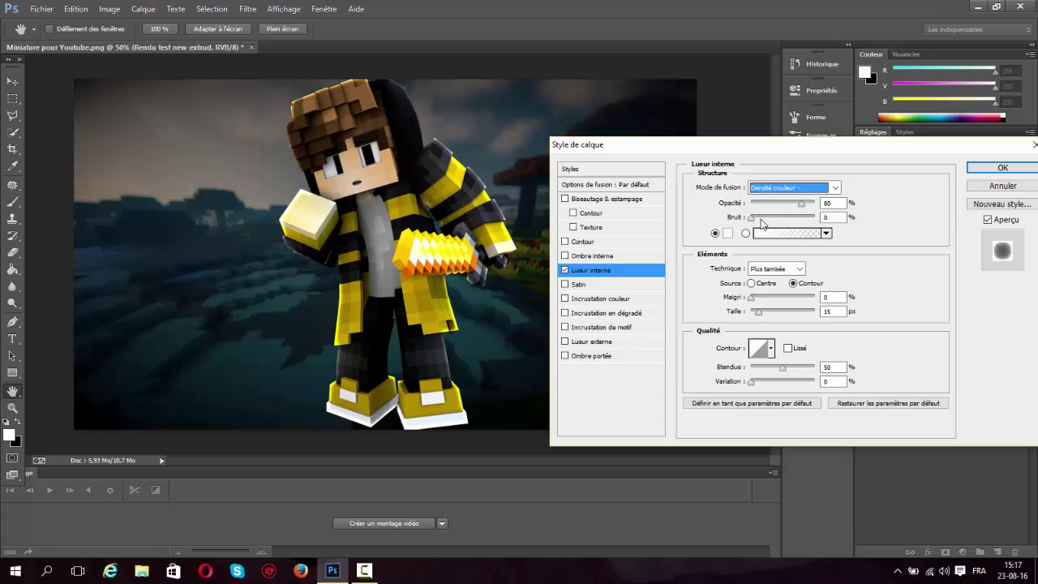
click(794, 191)
click(793, 326)
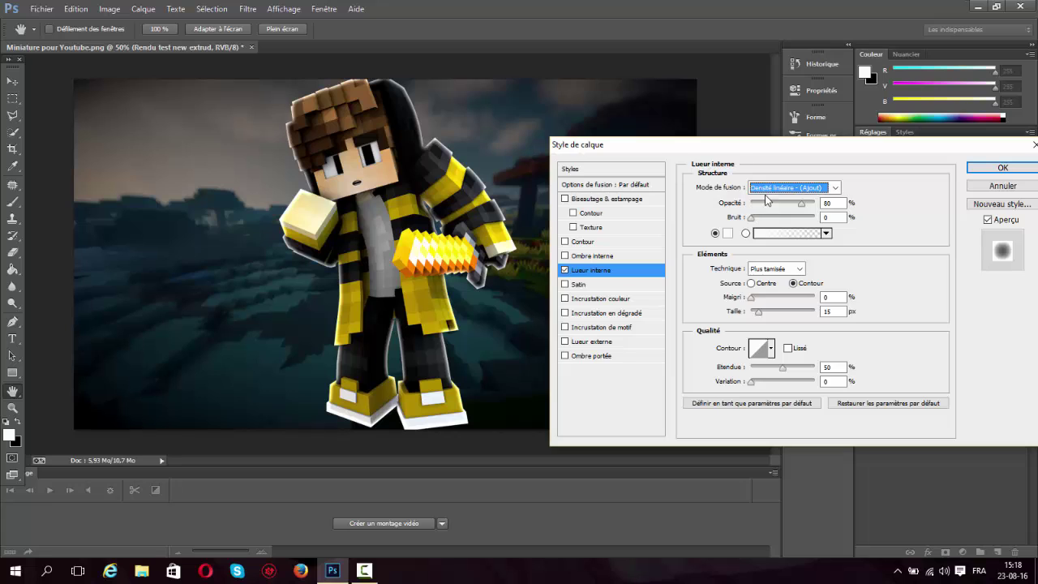
click(766, 188)
click(766, 356)
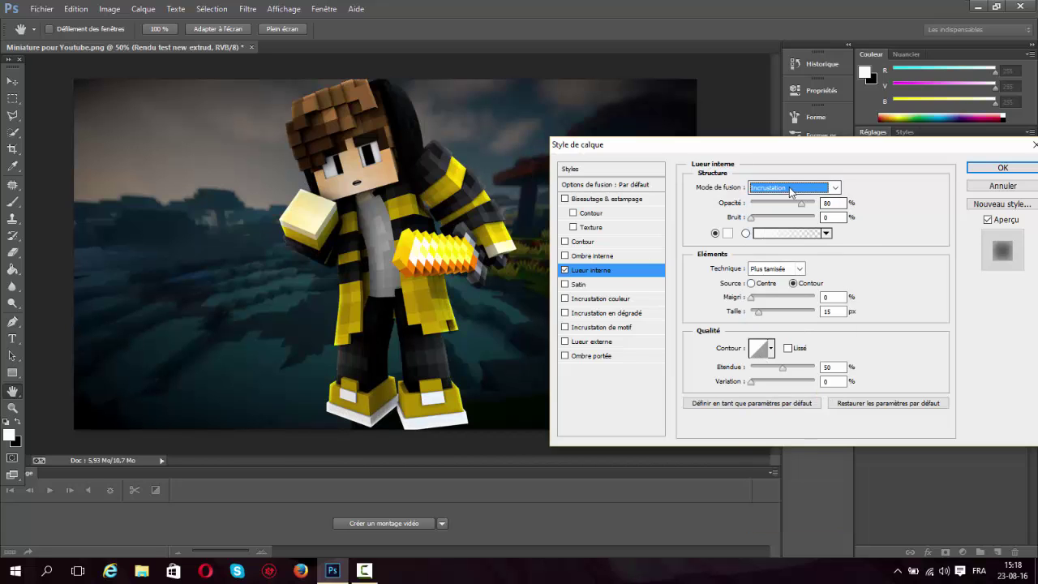
click(794, 190)
click(783, 302)
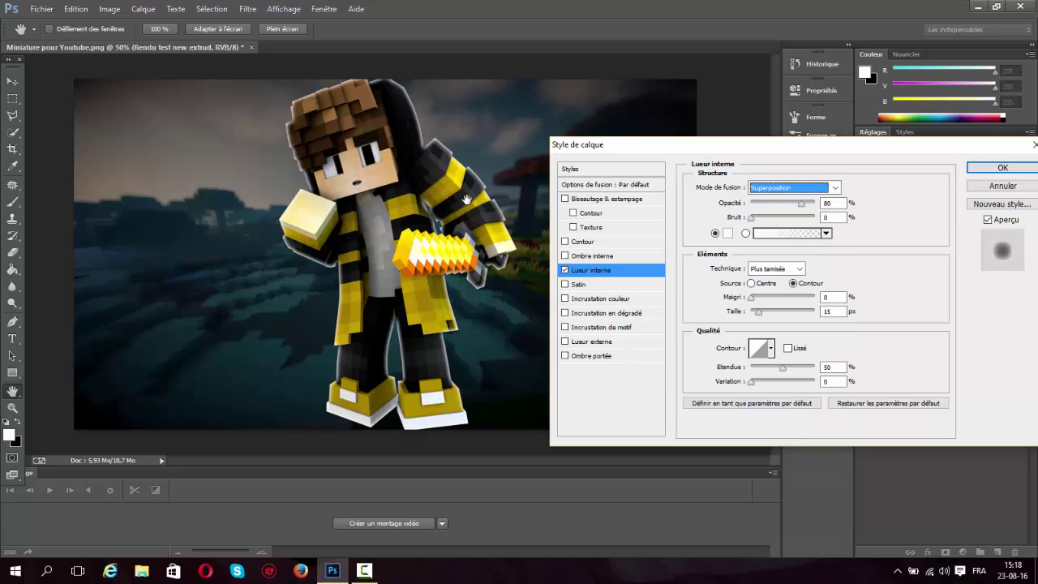
click(781, 189)
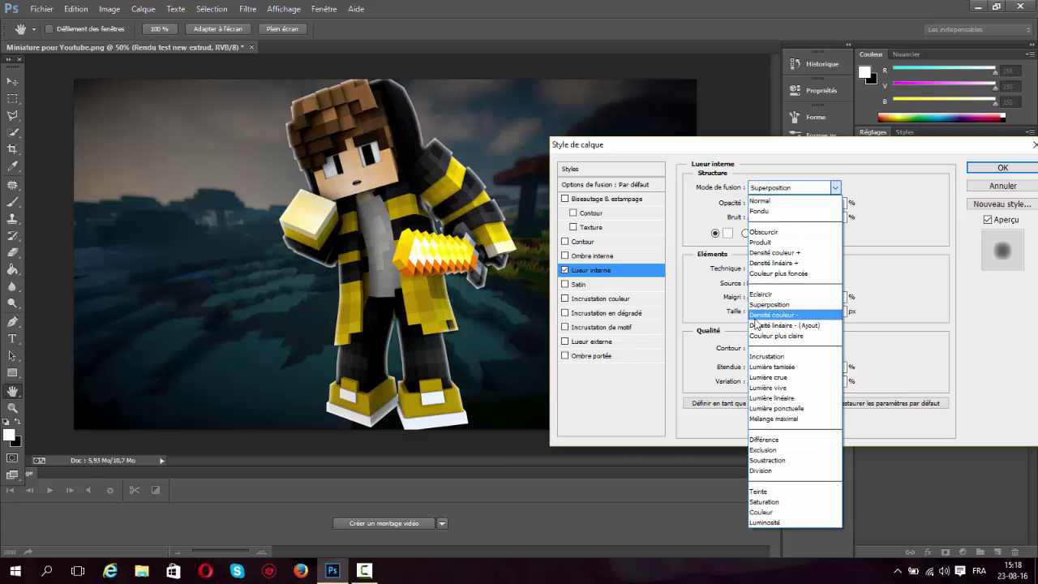
click(770, 314)
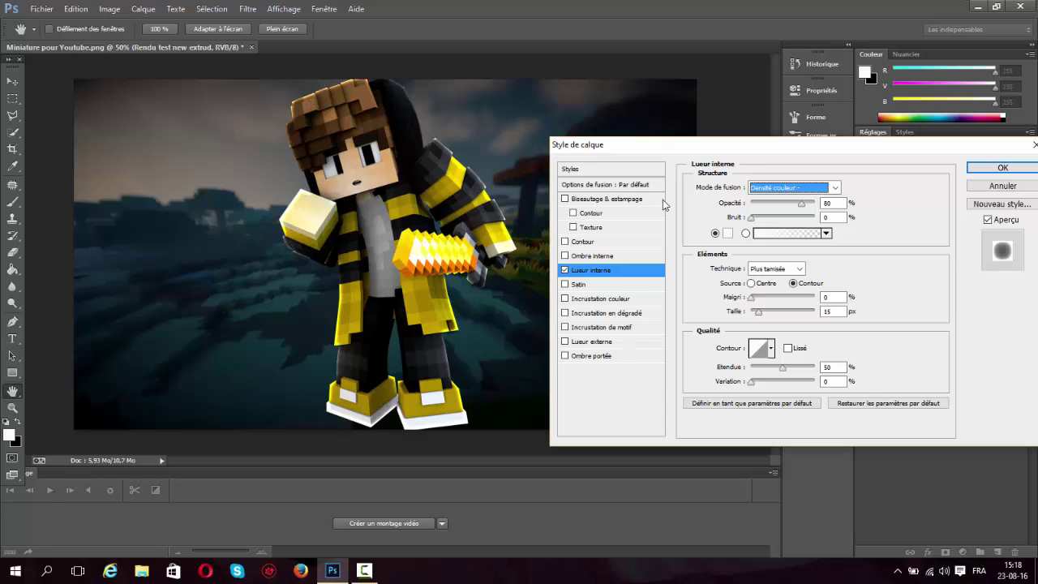
Add a black-to-white gradient overlay (Incrustation en dégradé) to the character in Incrustation mode, with opacity reduced to about 56 %
click(619, 313)
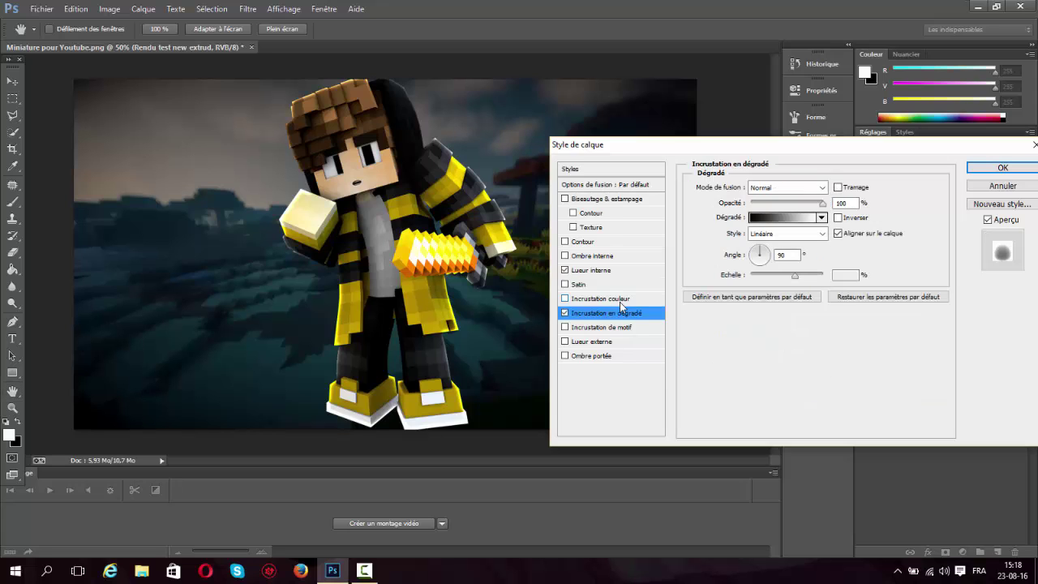
click(762, 218)
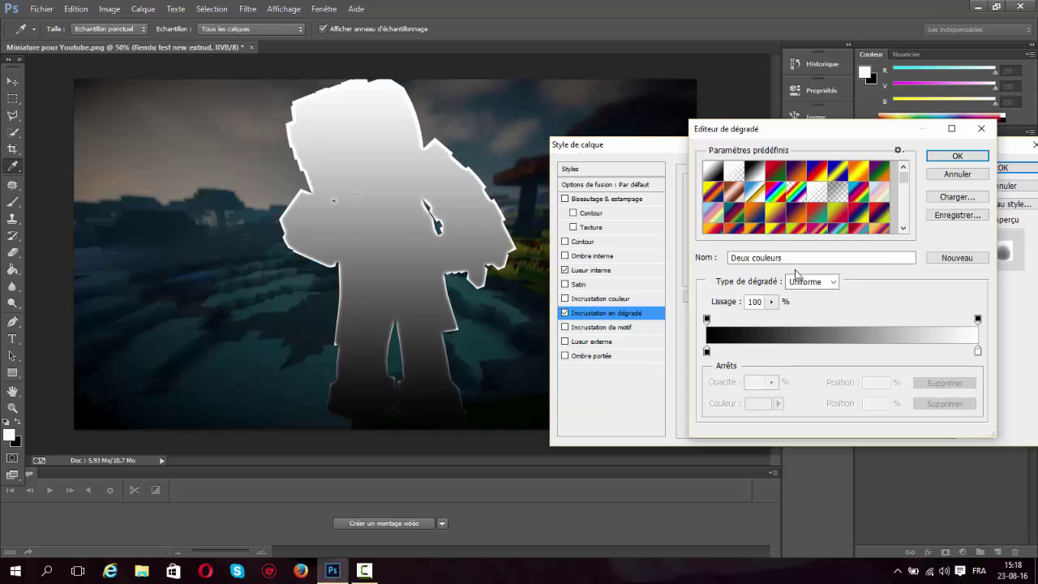
click(956, 157)
click(773, 191)
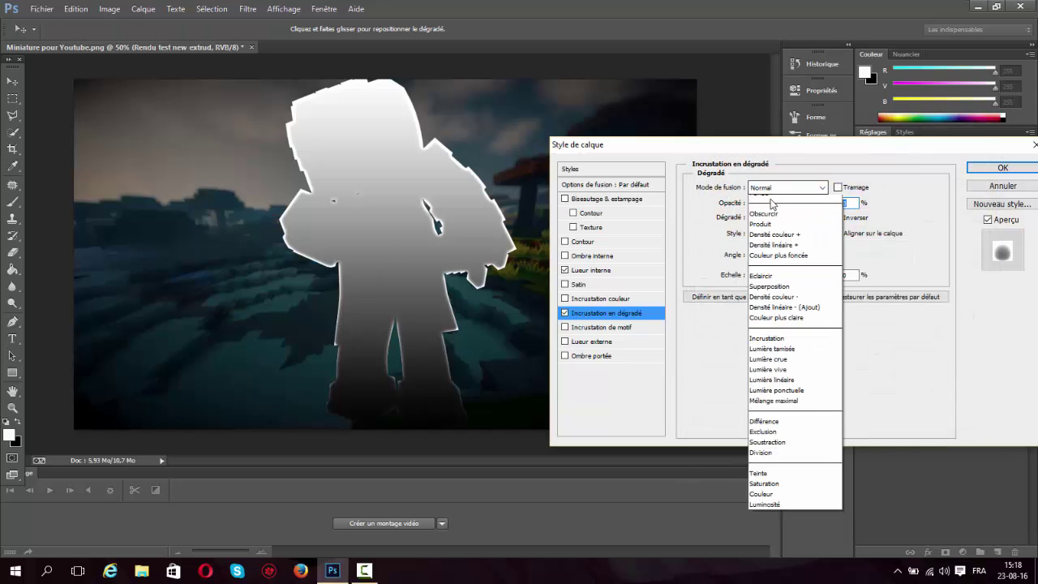
click(759, 357)
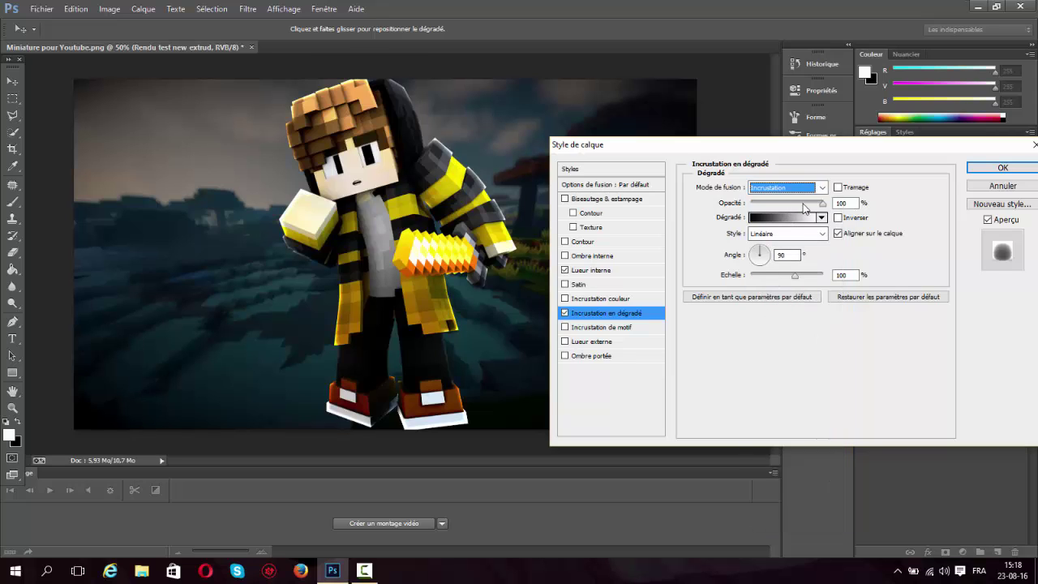
drag(819, 205, 793, 209)
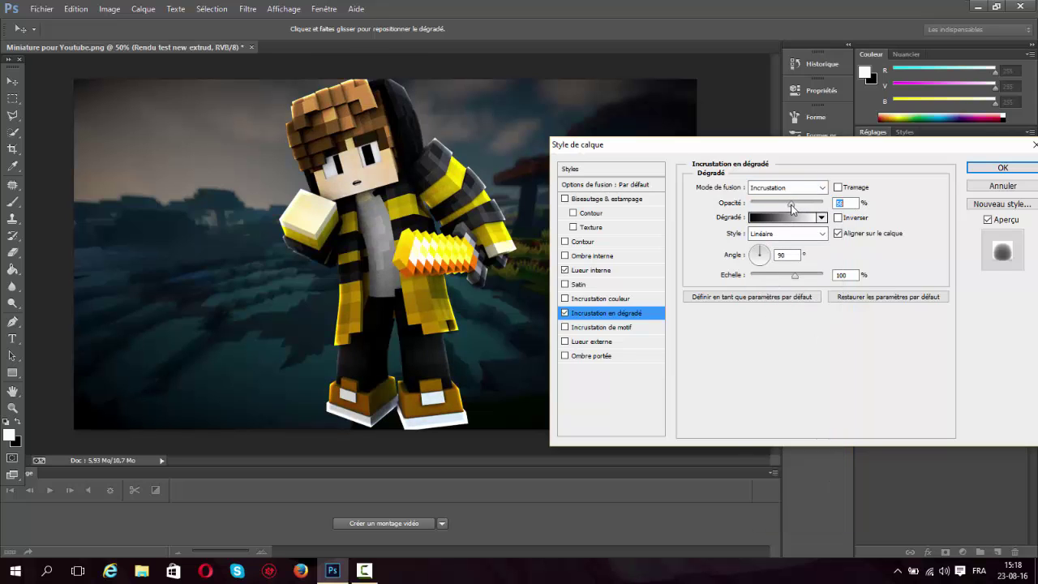
Add a colour overlay (Incrustation couleur) to the character layer in a saturated, slightly darkened yellow
click(609, 299)
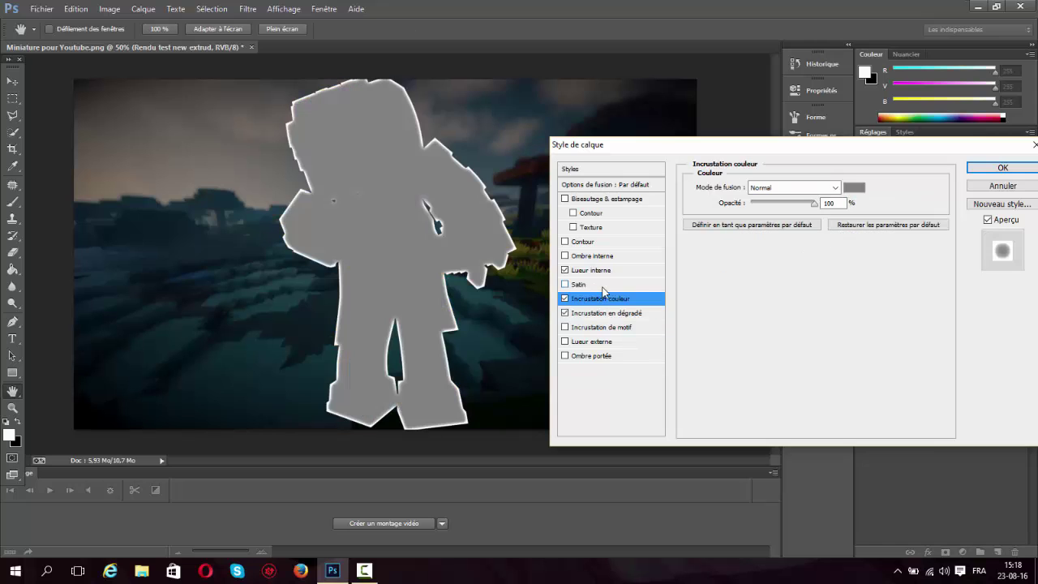
click(851, 187)
mouse_move(630, 254)
mouse_down()
mouse_move(645, 261)
mouse_move(372, 266)
mouse_move(584, 231)
mouse_move(622, 239)
mouse_up()
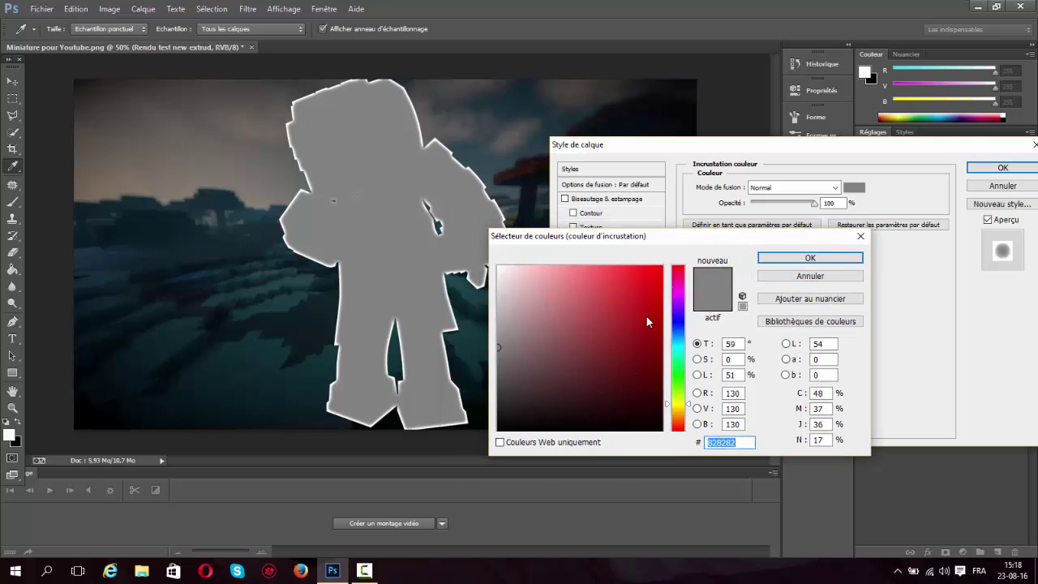
click(653, 290)
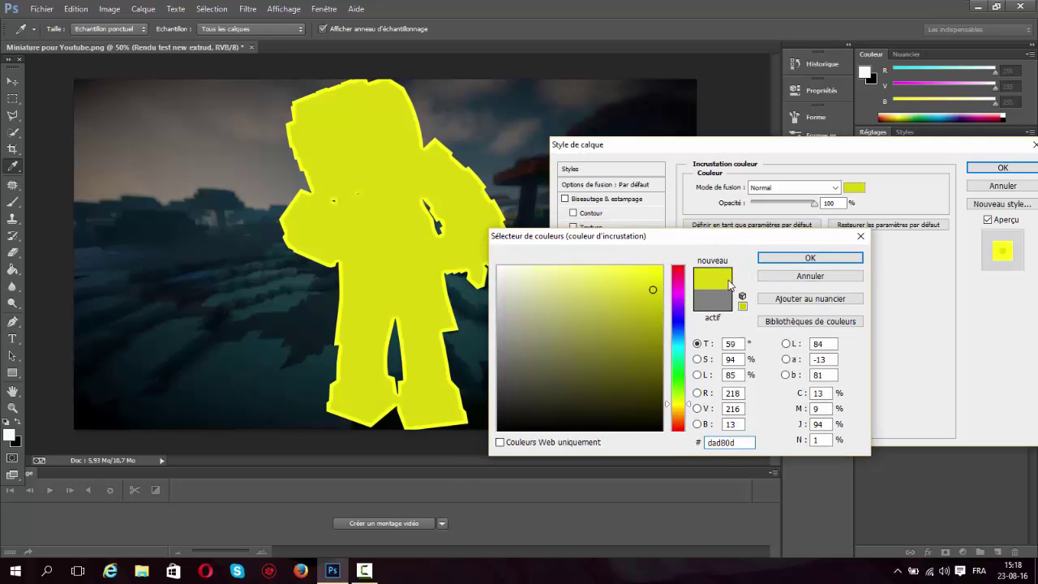
click(809, 257)
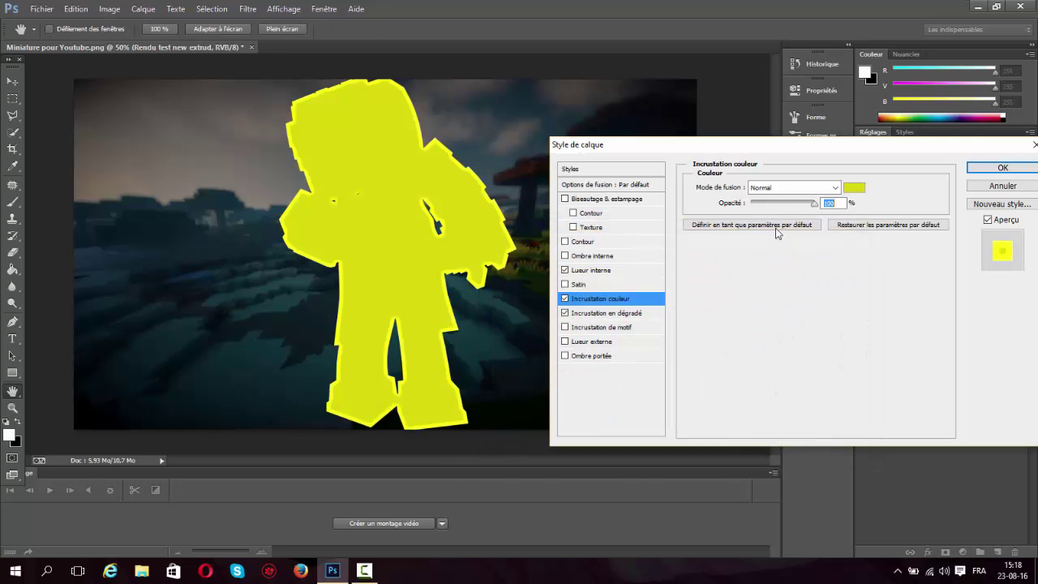
click(860, 190)
click(654, 320)
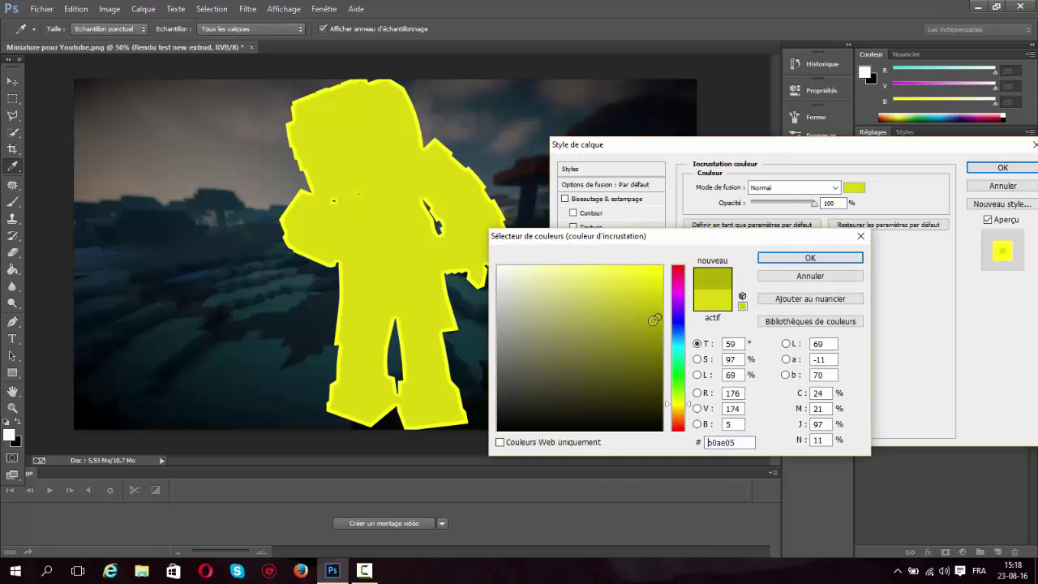
drag(653, 320, 654, 301)
click(801, 258)
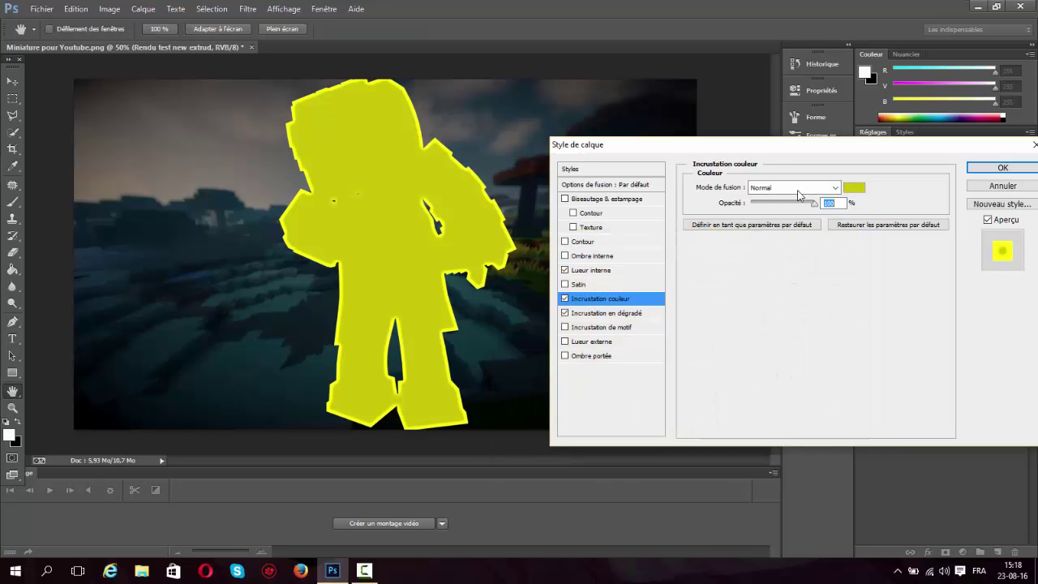
Try Superposition as the colour overlay's blending mode, set it to Incrustation and lower its opacity to about 12 %
click(799, 193)
click(761, 298)
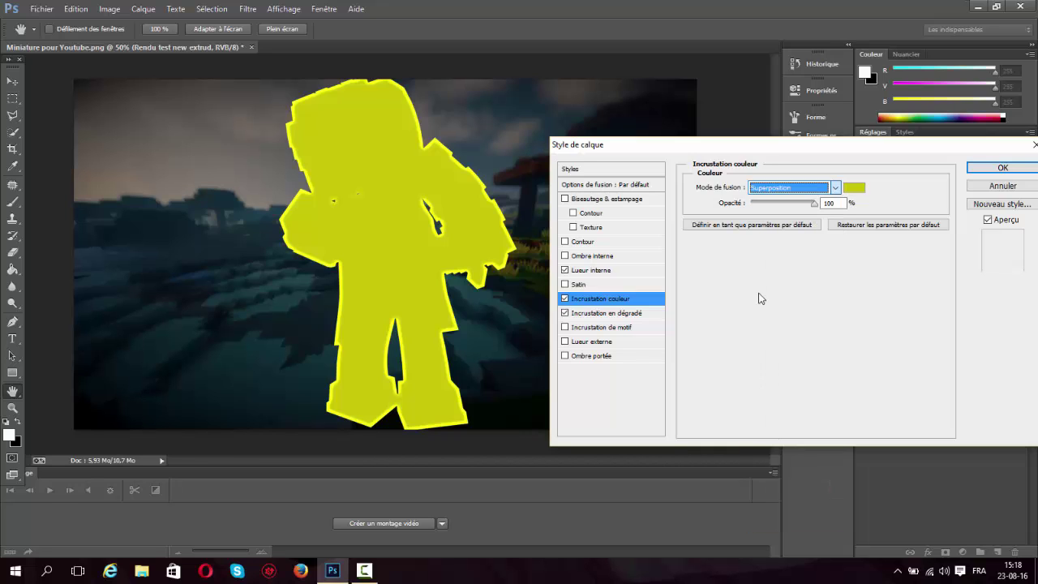
click(791, 187)
click(754, 302)
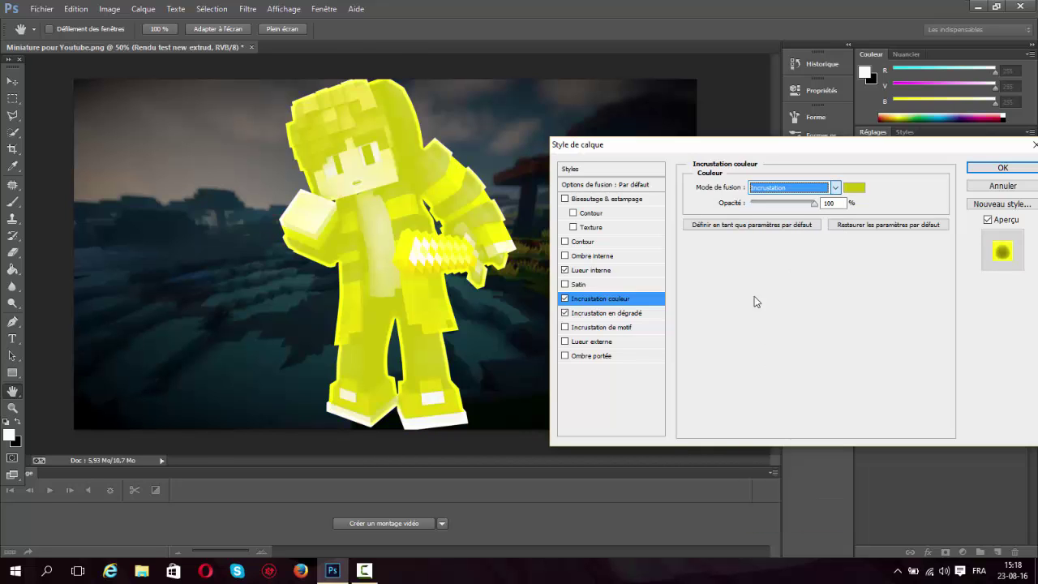
drag(800, 203, 768, 203)
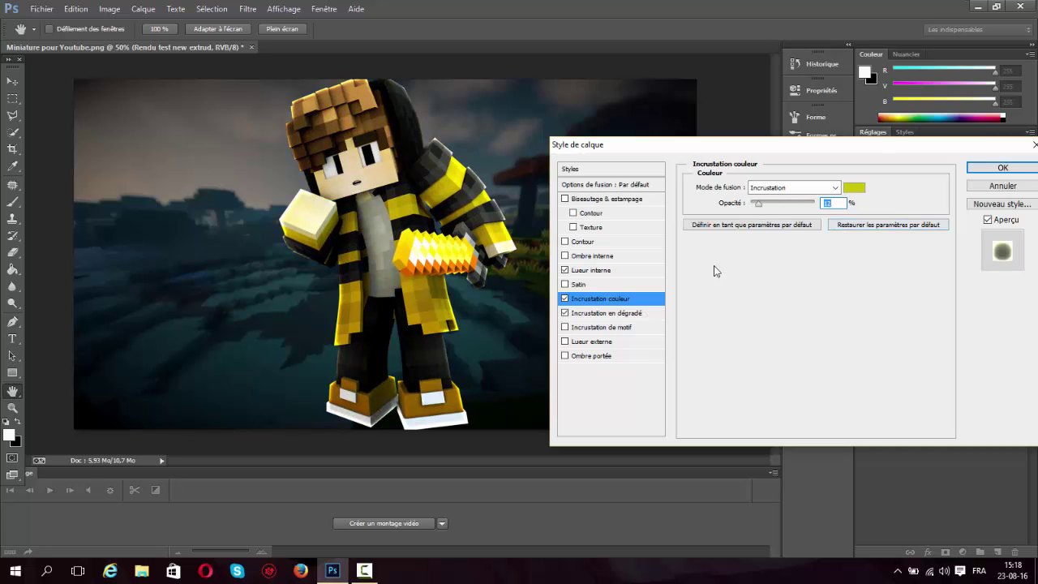
Add a pattern overlay (Incrustation de motif) with the dark woven texture, keeping the current patterns instead of loading Surfaces artistiques
click(604, 329)
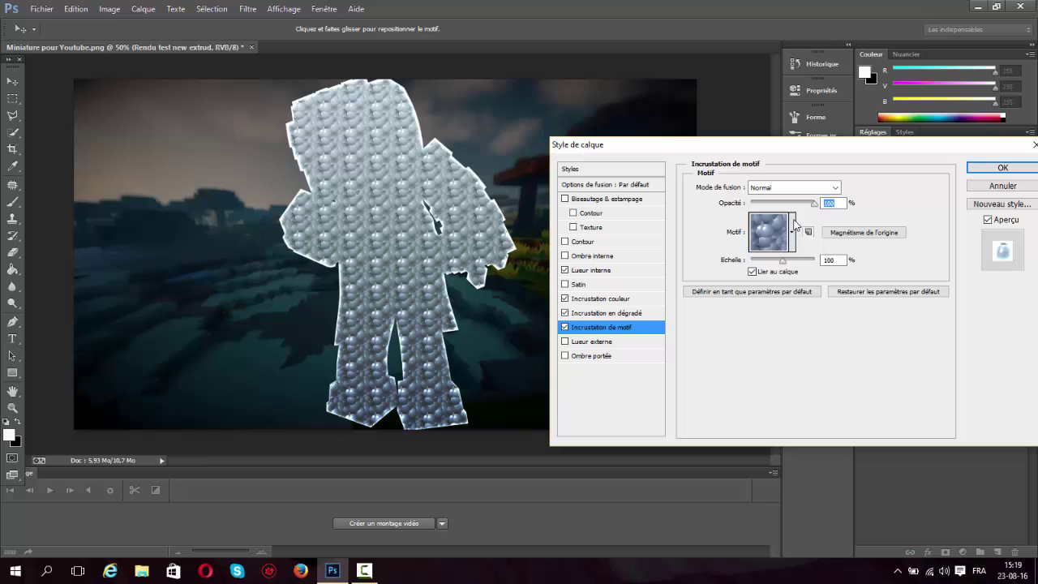
click(792, 231)
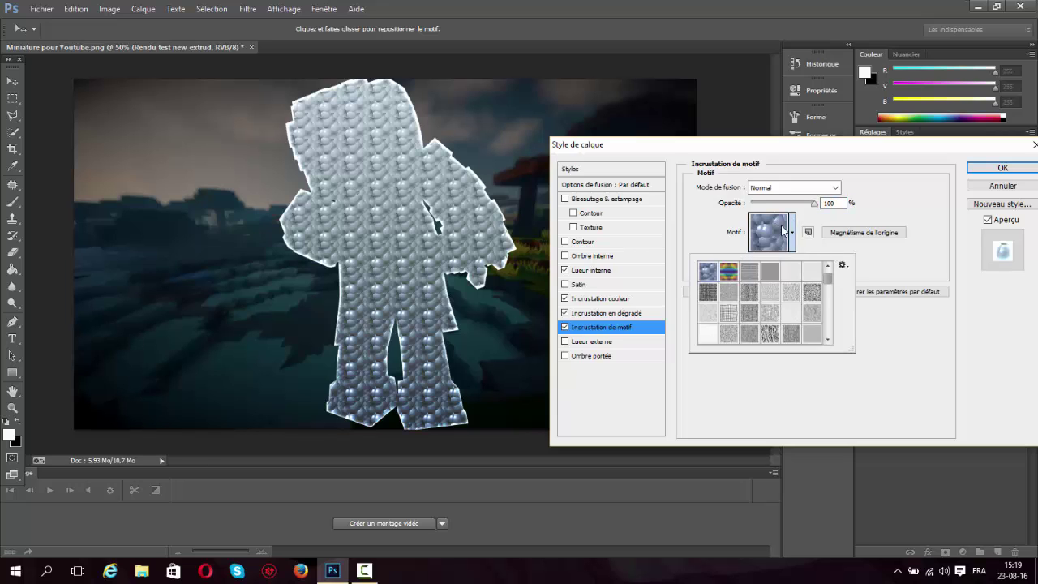
scroll(762, 288, down, 3)
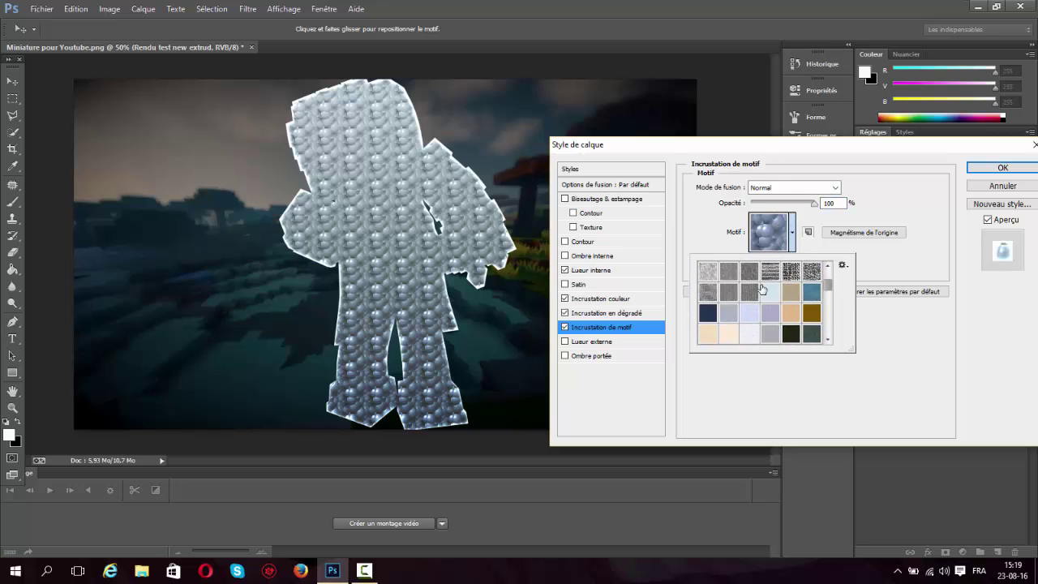
scroll(768, 281, up, 3)
click(845, 266)
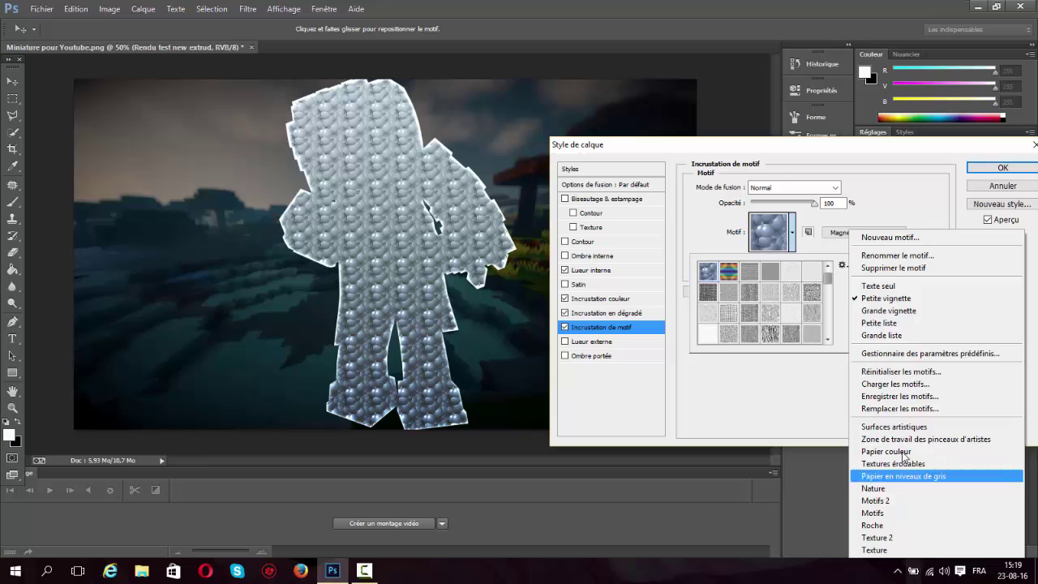
click(893, 426)
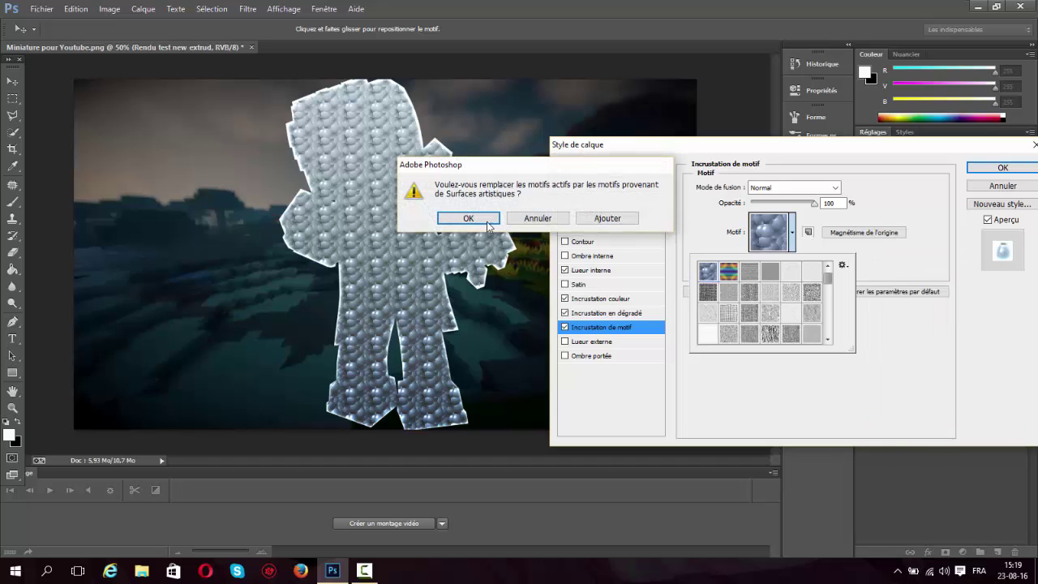
click(534, 218)
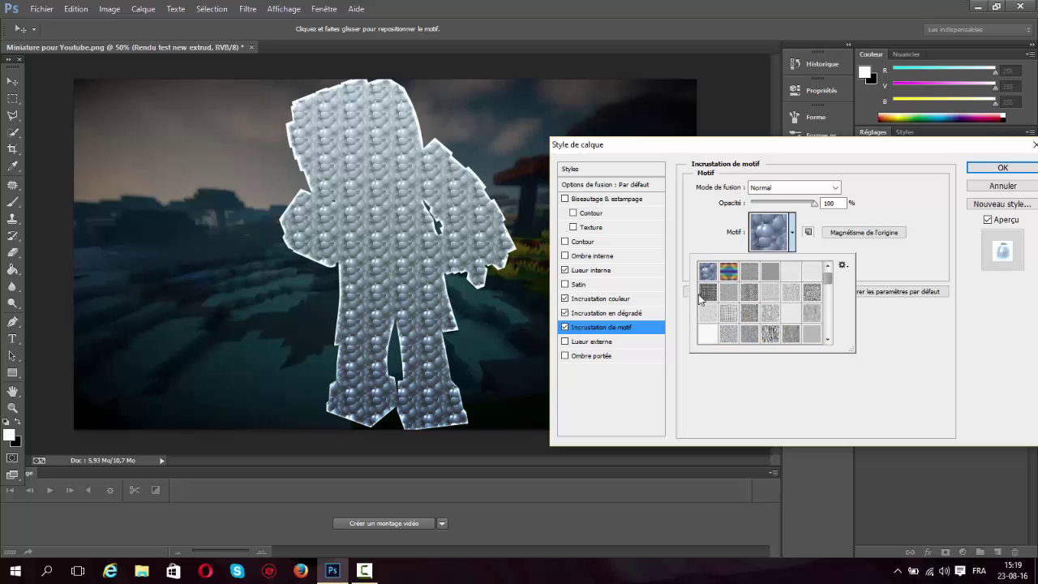
click(707, 291)
click(880, 256)
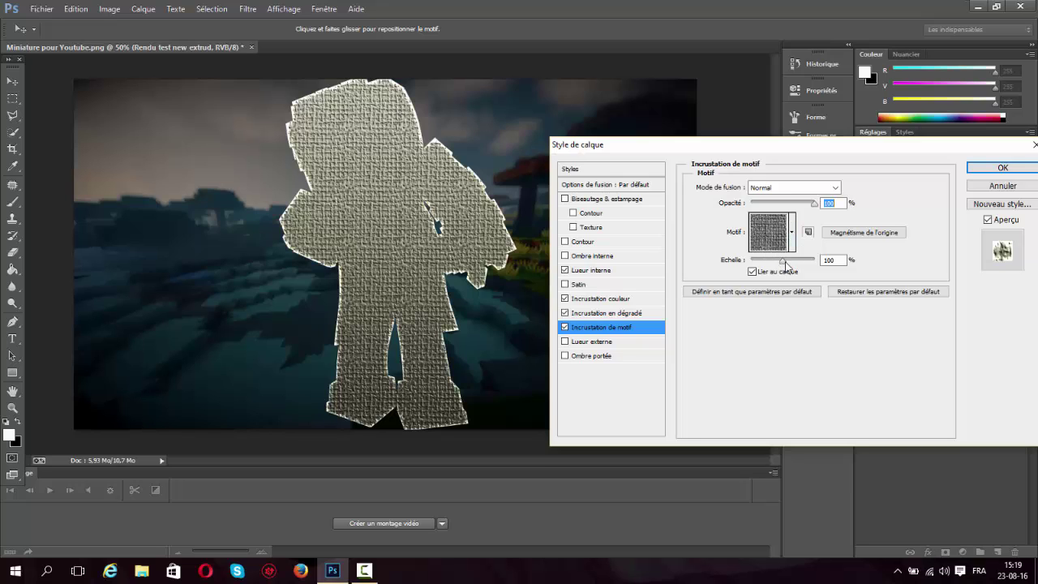
Scale the overlay pattern to 796 %, blend it in Eclaircir mode at about 10 % opacity and apply the layer styles
drag(786, 261, 809, 264)
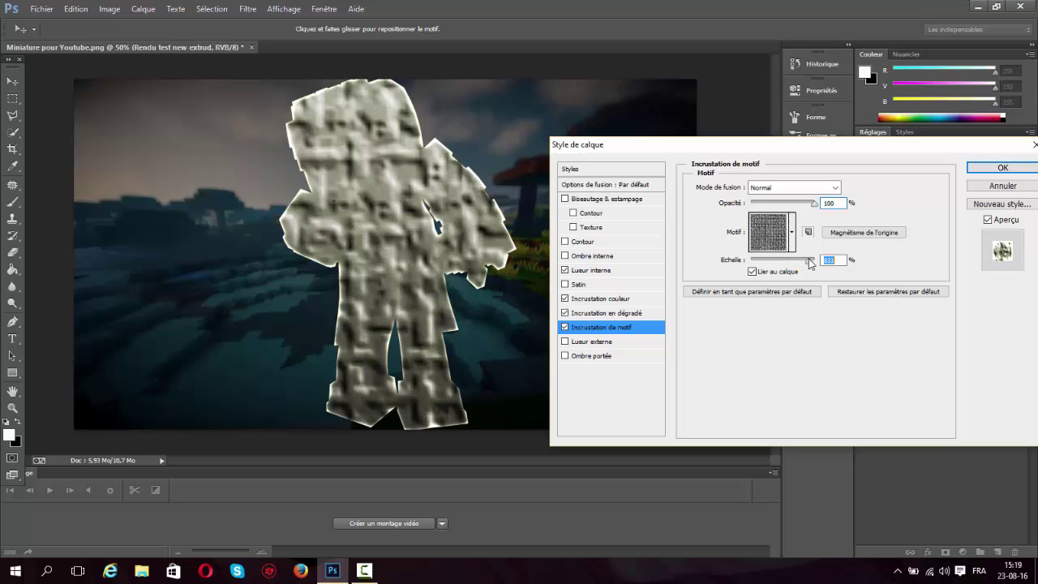
click(778, 187)
click(767, 295)
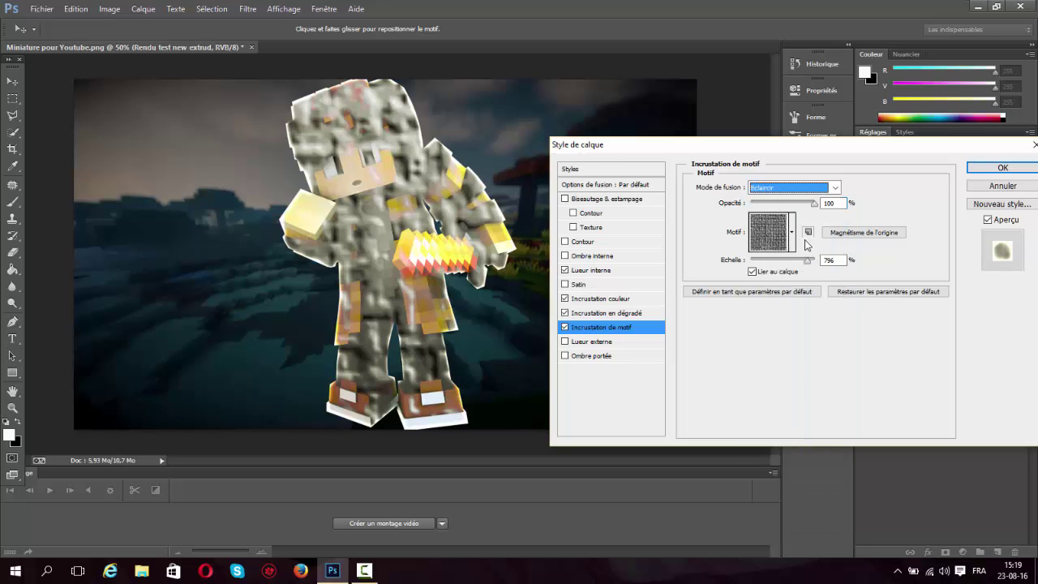
mouse_move(761, 204)
mouse_down()
mouse_move(742, 207)
mouse_move(758, 209)
mouse_up()
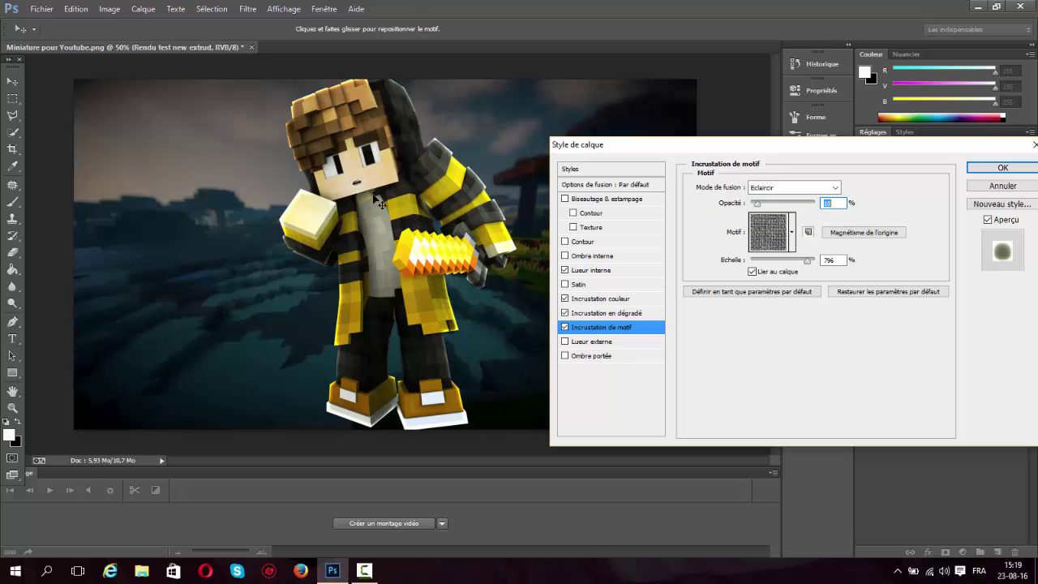
click(1002, 167)
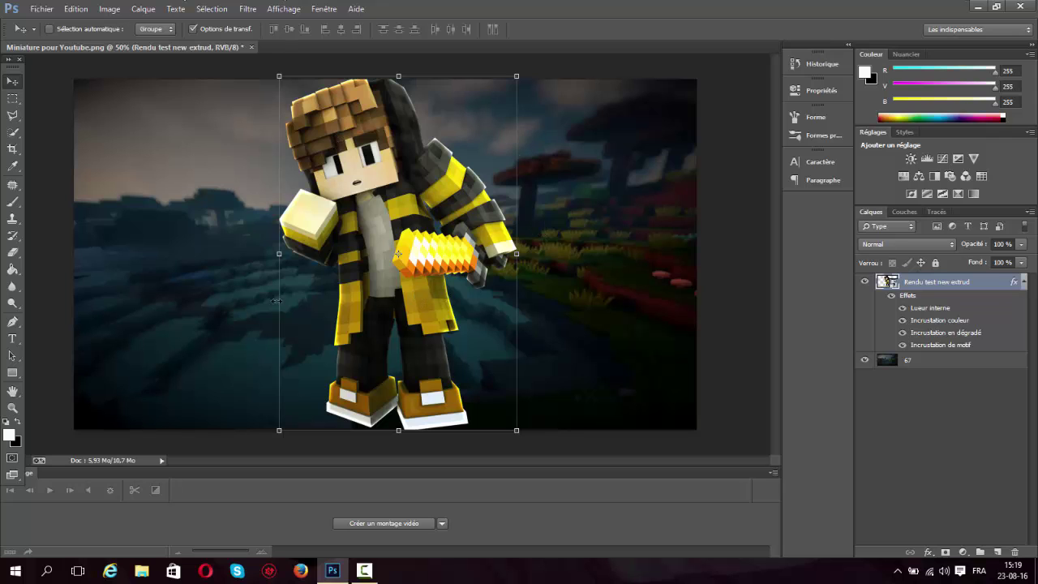
Start opening another file and go to the Téléchargements folder
click(41, 9)
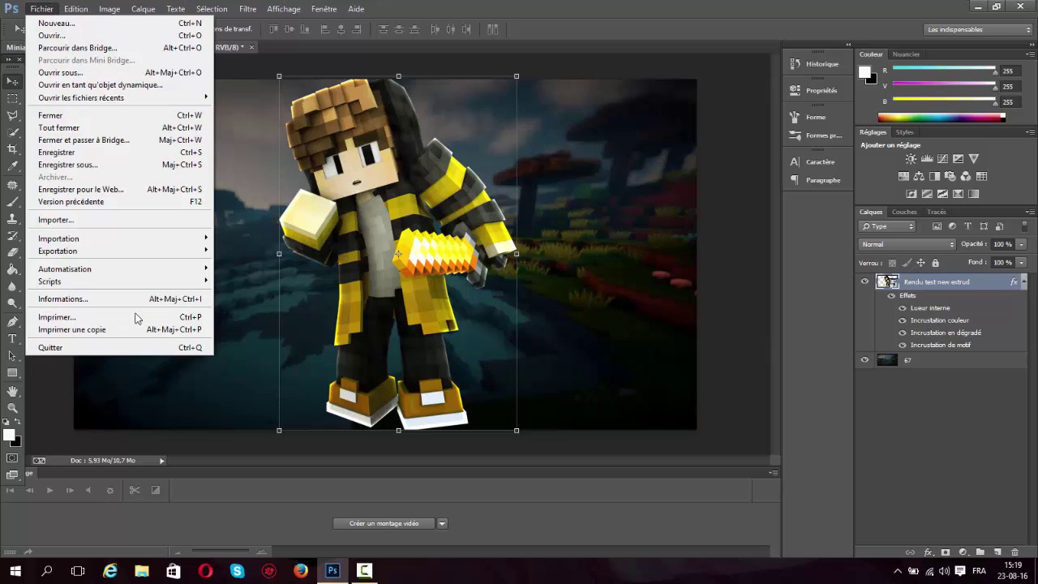
click(52, 35)
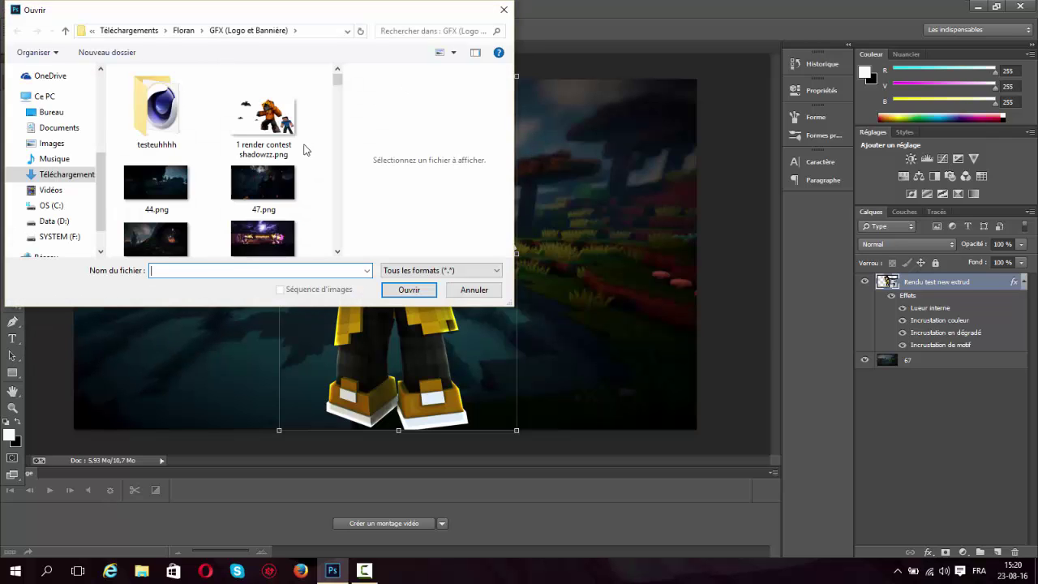
click(70, 175)
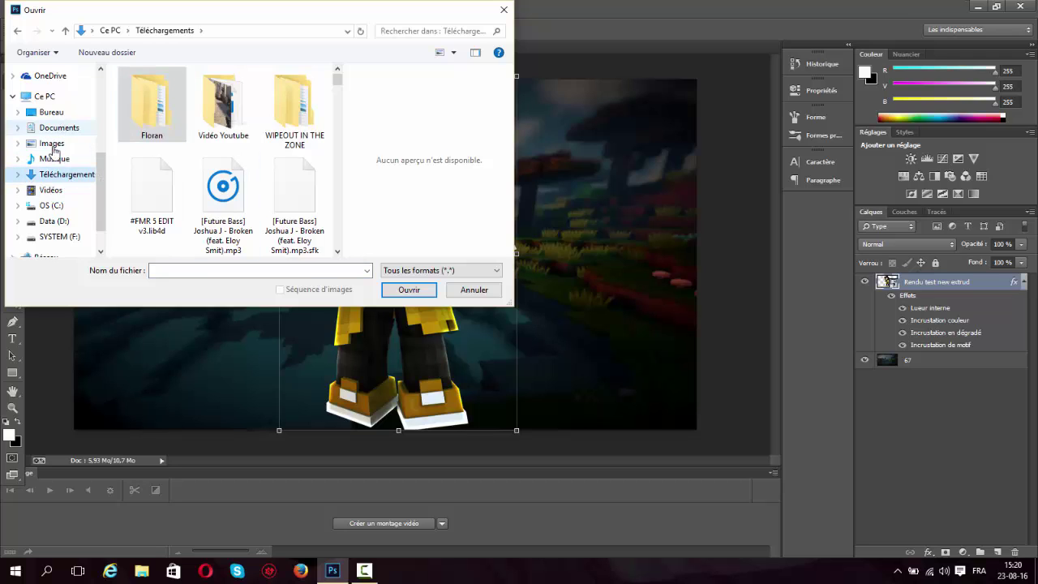
scroll(58, 201, down, 1)
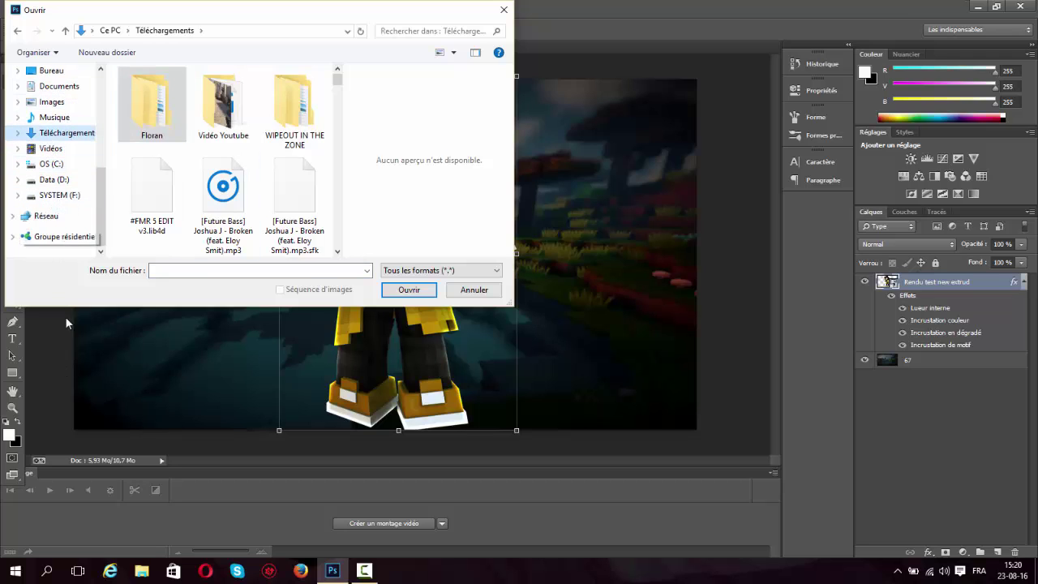
scroll(61, 194, up, 3)
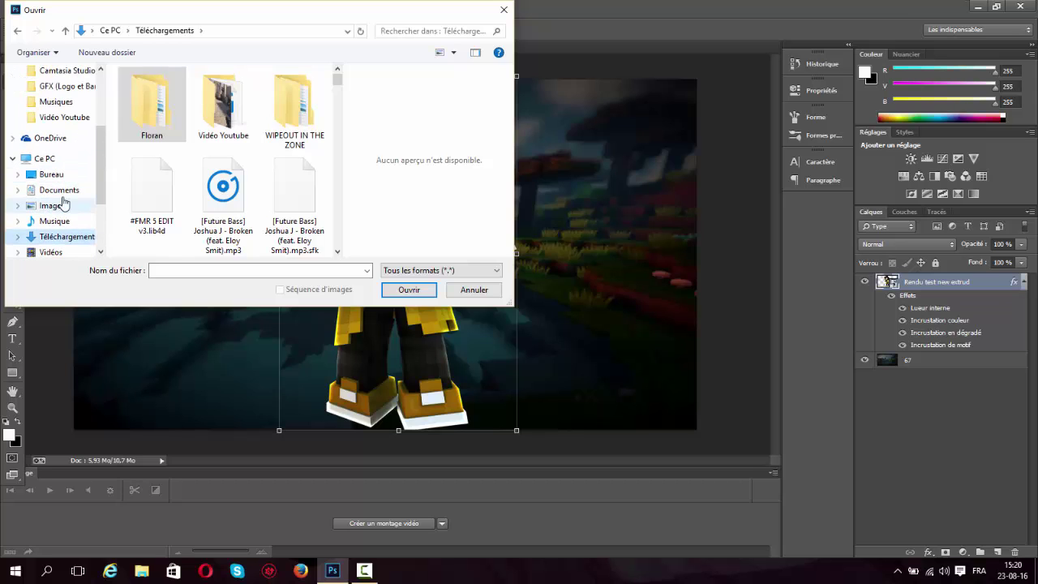
click(72, 175)
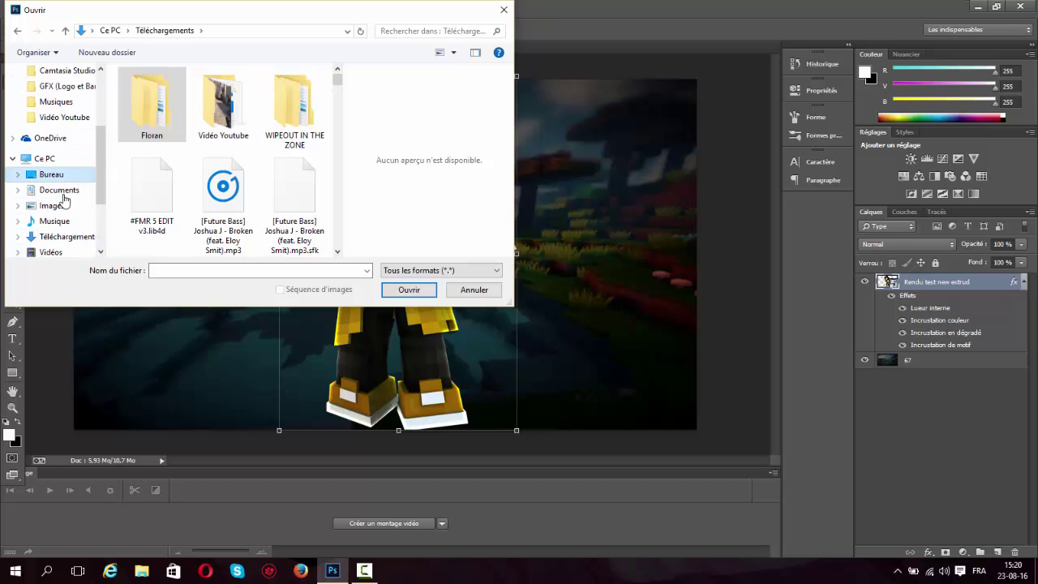
click(68, 236)
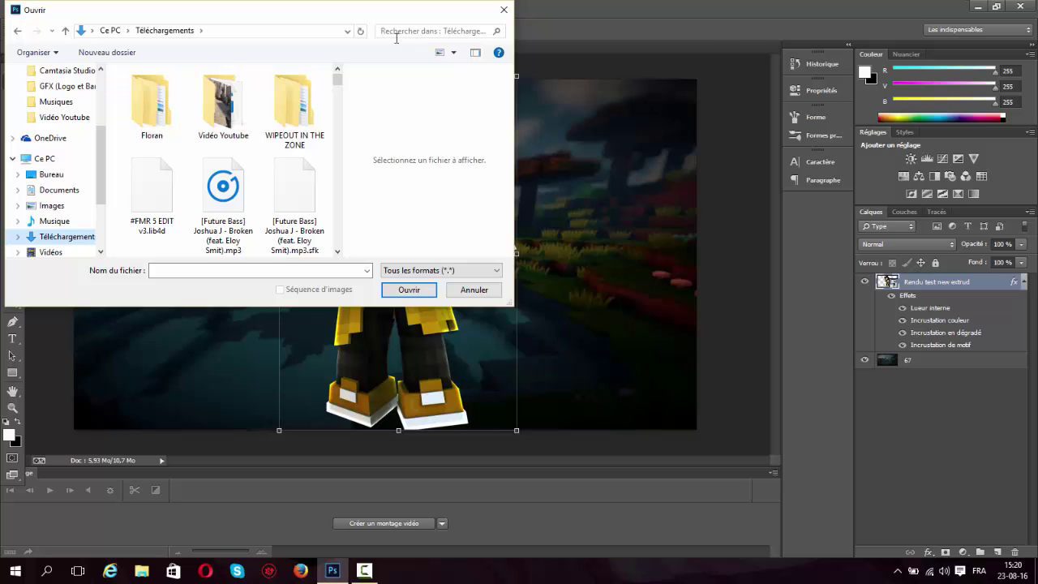
Find and open ShaDowZz_25K_Pack.psd in the Téléchargements folder, keeping its layers editable and accepting the missing fonts
scroll(202, 184, down, 10)
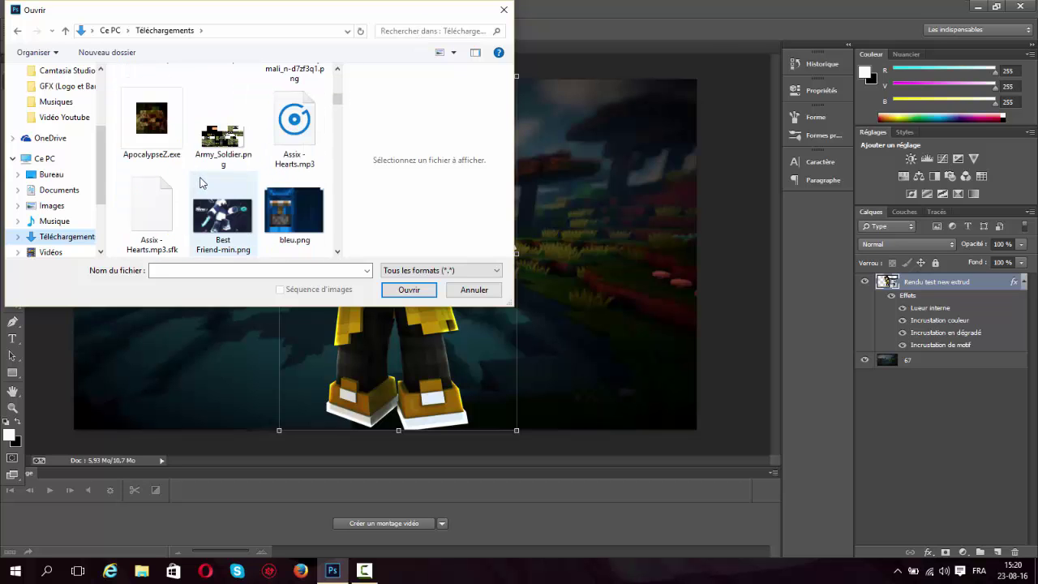
scroll(226, 189, down, 4)
scroll(233, 183, down, 3)
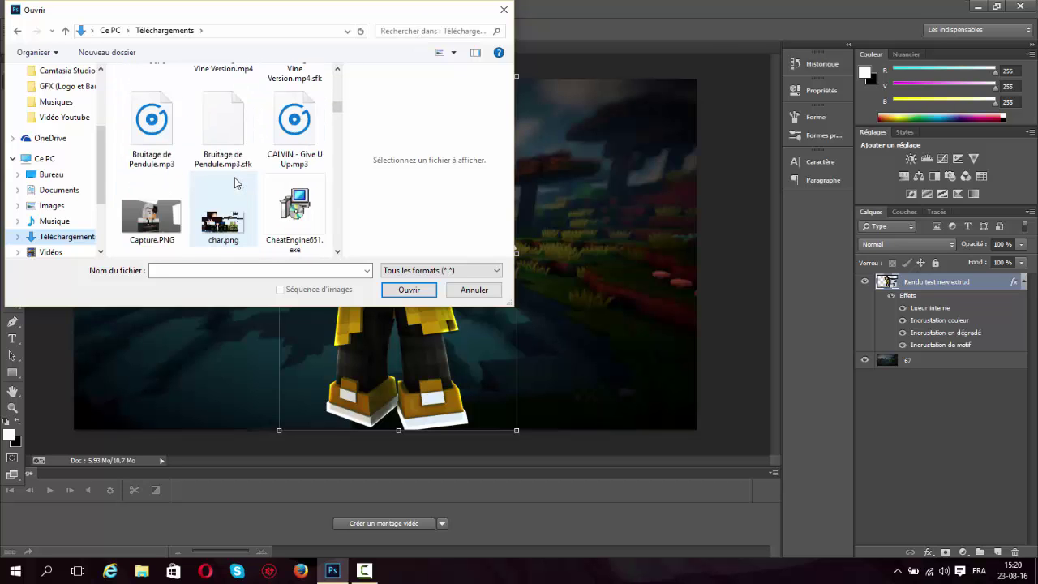
scroll(235, 181, down, 3)
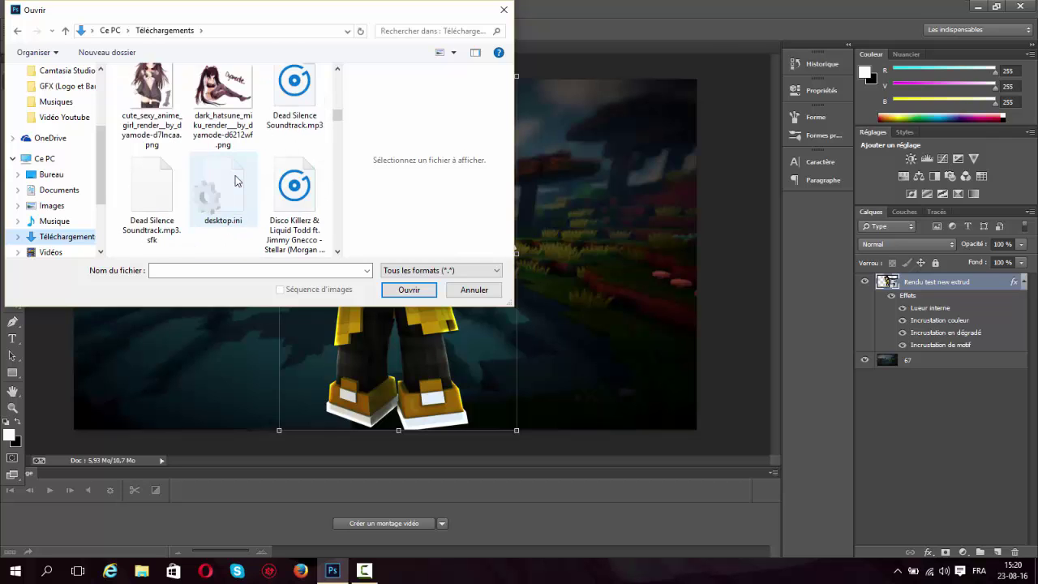
scroll(236, 182, down, 1)
scroll(236, 182, down, 4)
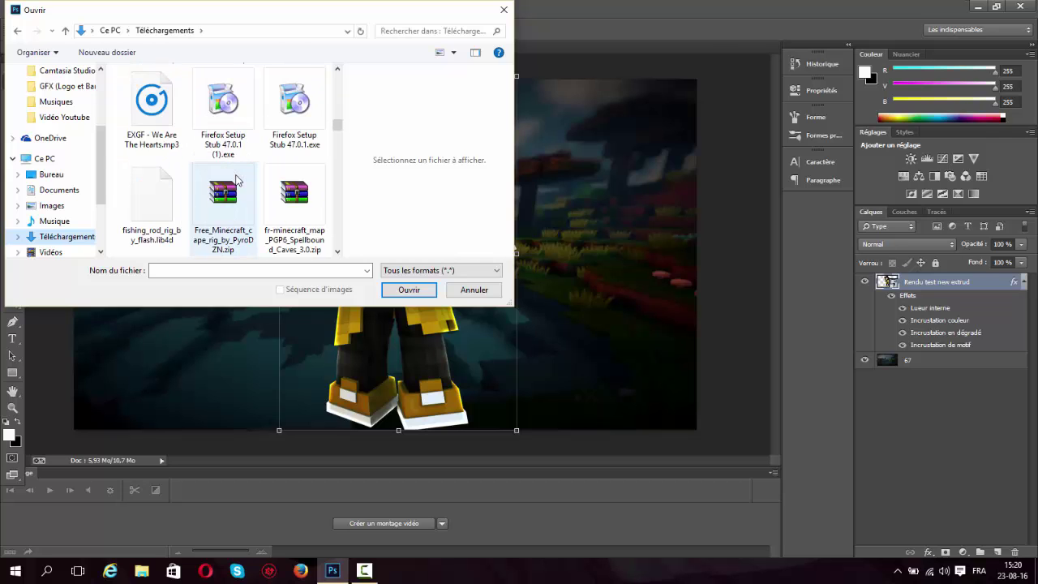
scroll(236, 181, down, 3)
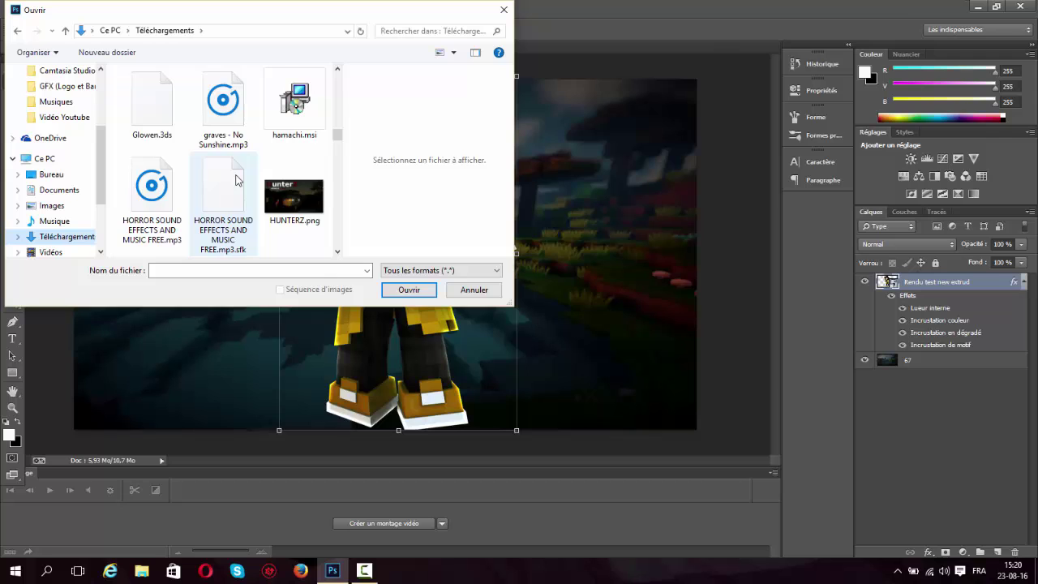
scroll(235, 180, down, 4)
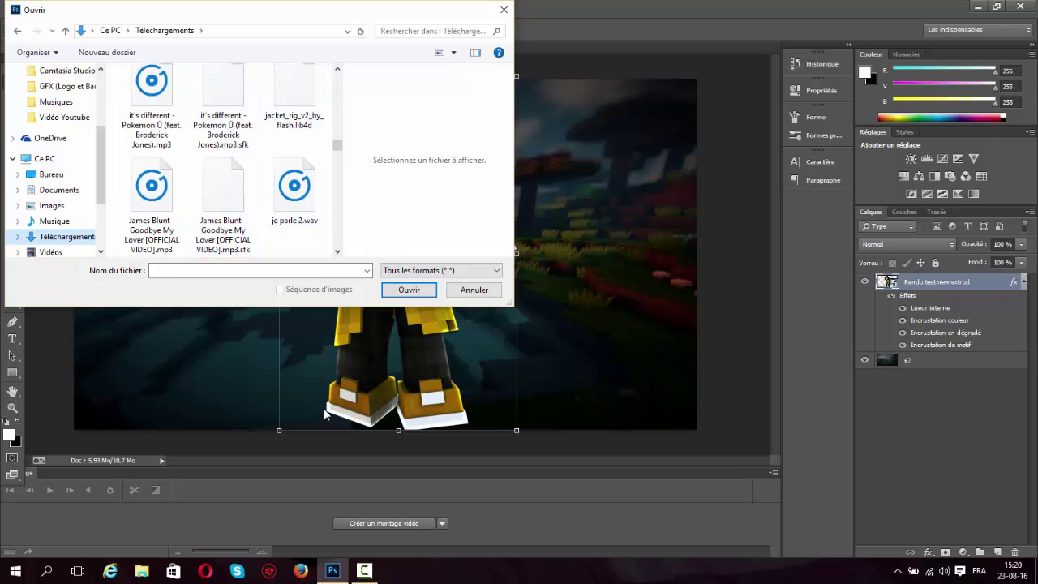
scroll(192, 180, down, 3)
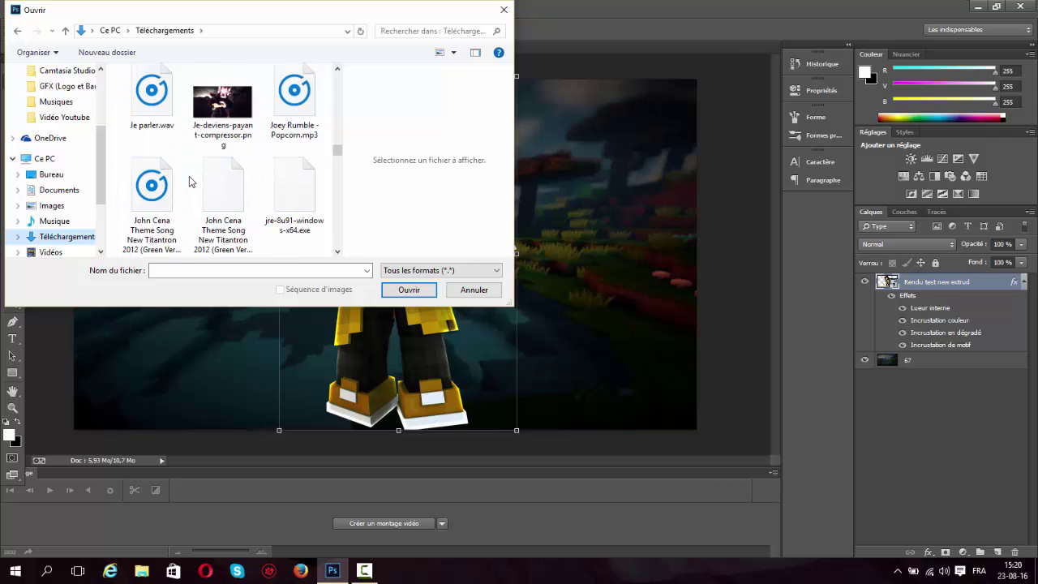
scroll(211, 176, down, 1)
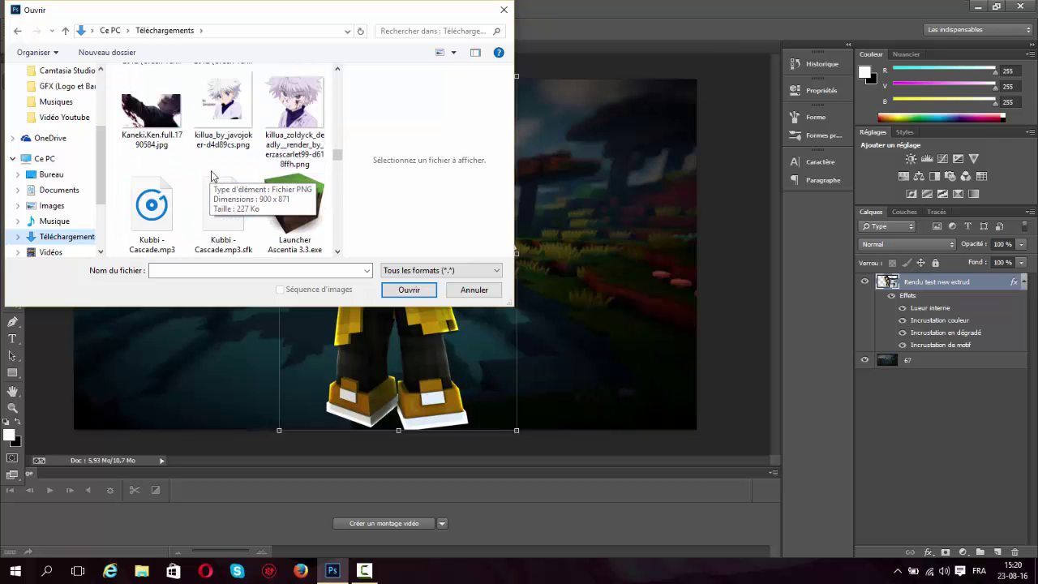
scroll(212, 176, down, 2)
scroll(215, 175, down, 2)
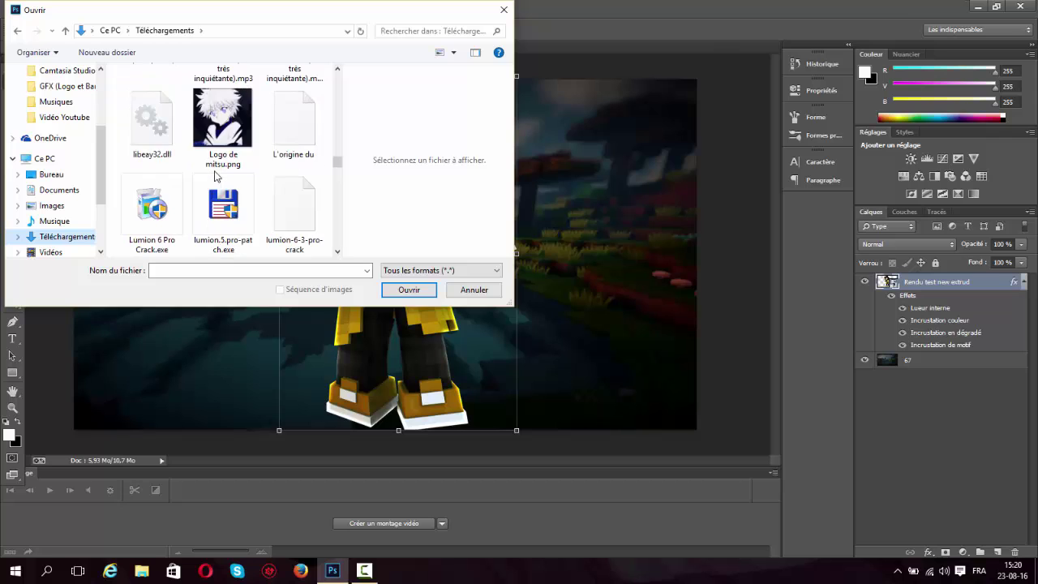
scroll(214, 176, down, 2)
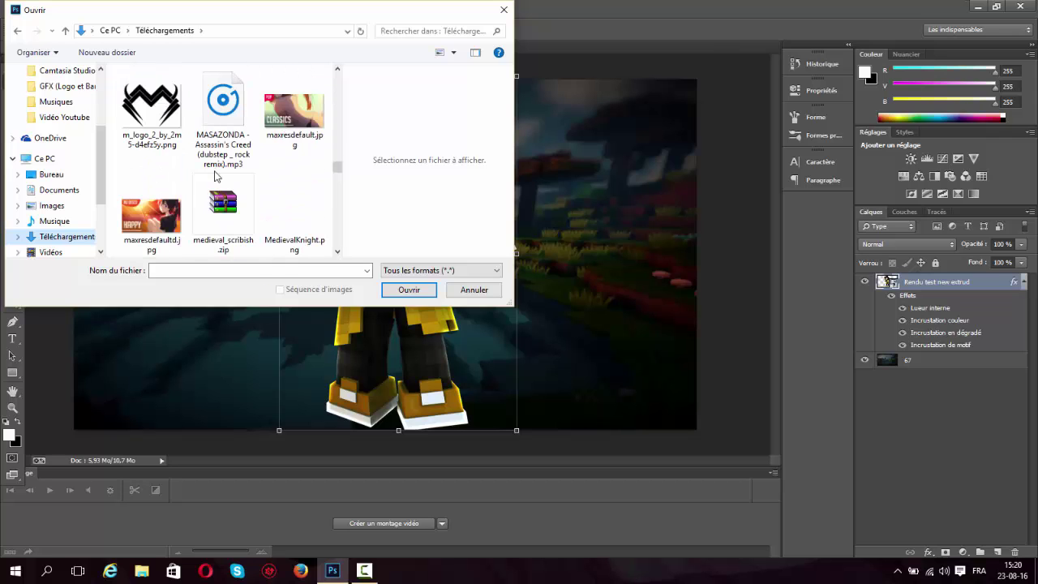
scroll(219, 176, down, 6)
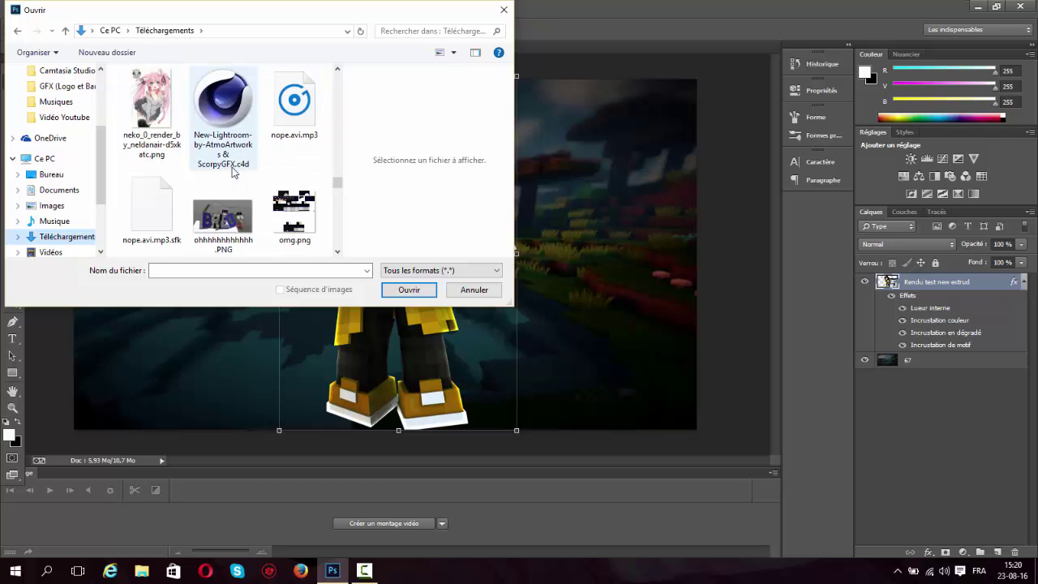
scroll(232, 171, down, 1)
scroll(219, 166, down, 6)
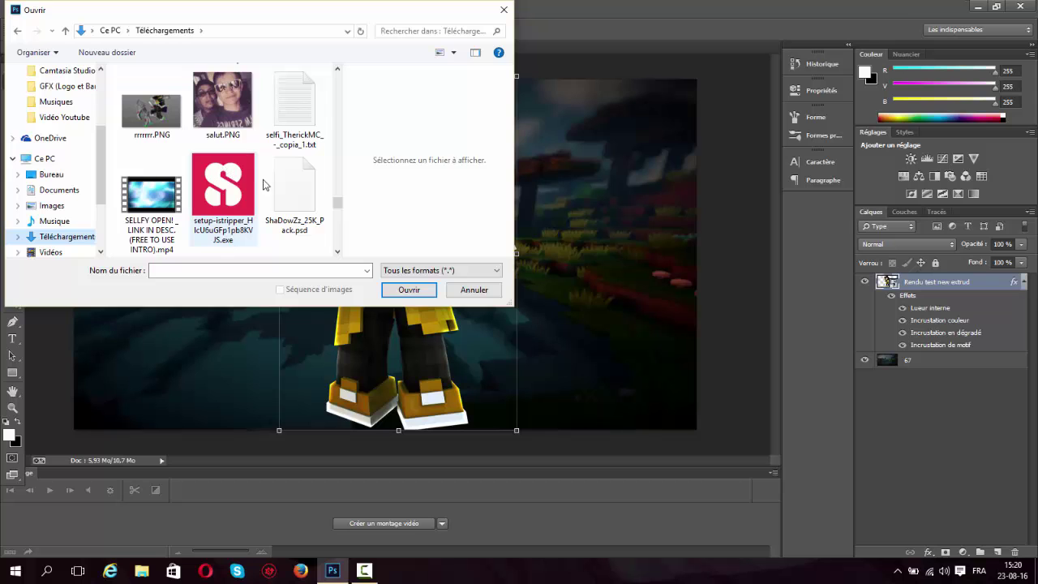
double_click(294, 208)
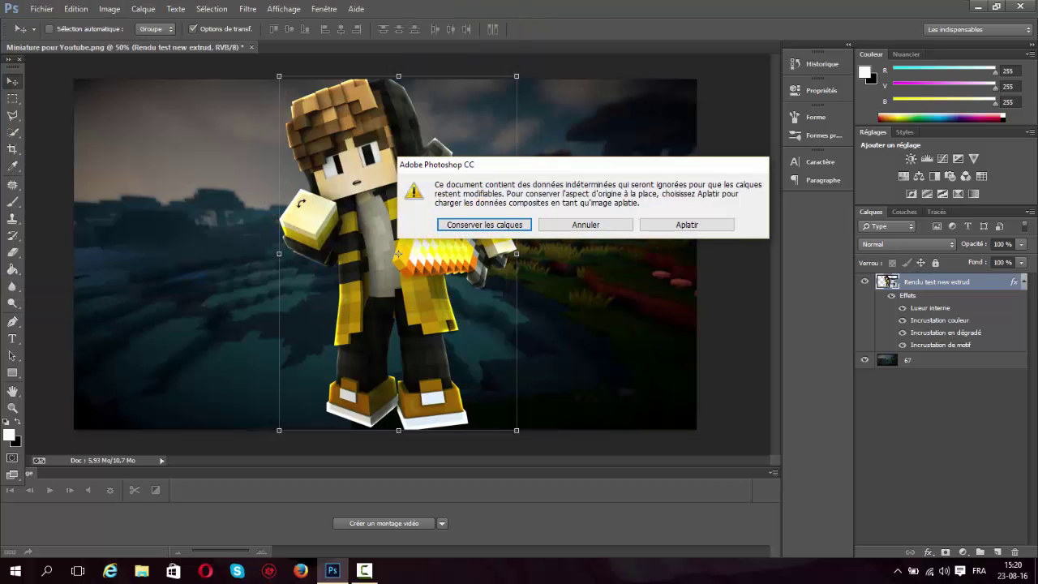
click(517, 227)
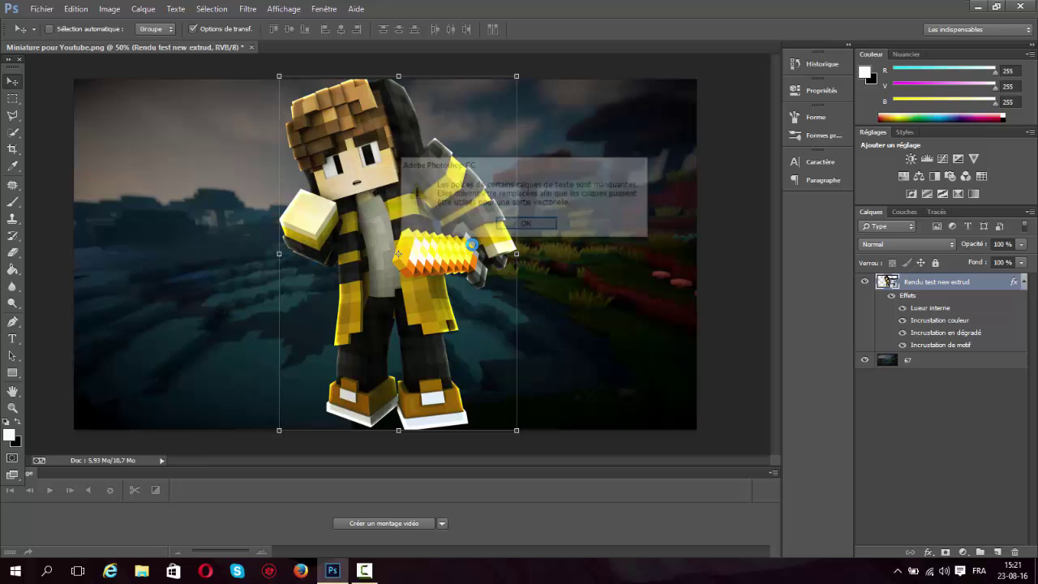
click(527, 224)
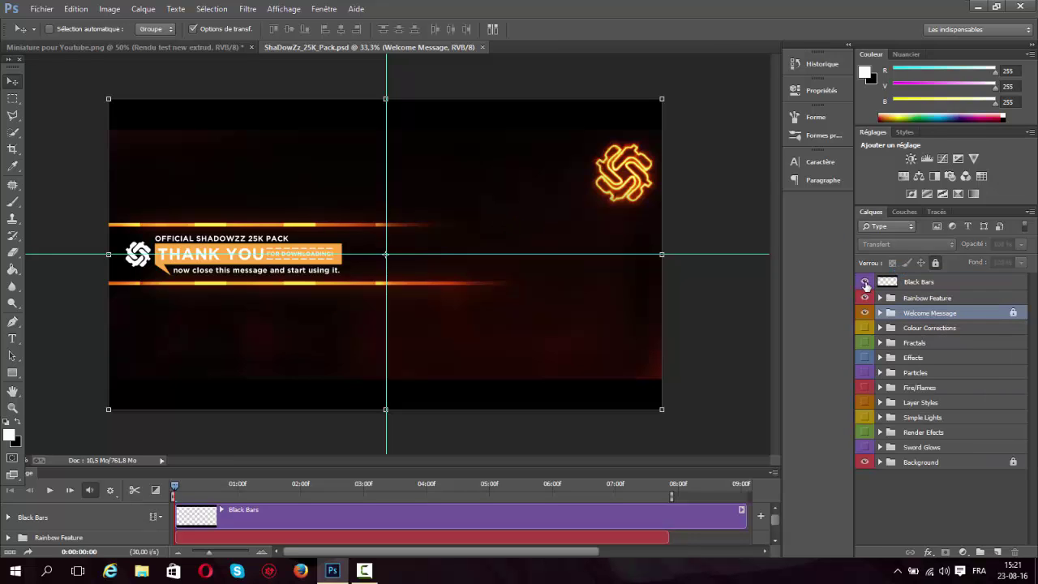
Hide the pack's Black Bars, Rainbow Feature and Welcome Message, and duplicate the Colour Corrections group into Miniature pour Youtube.png
click(864, 299)
click(864, 313)
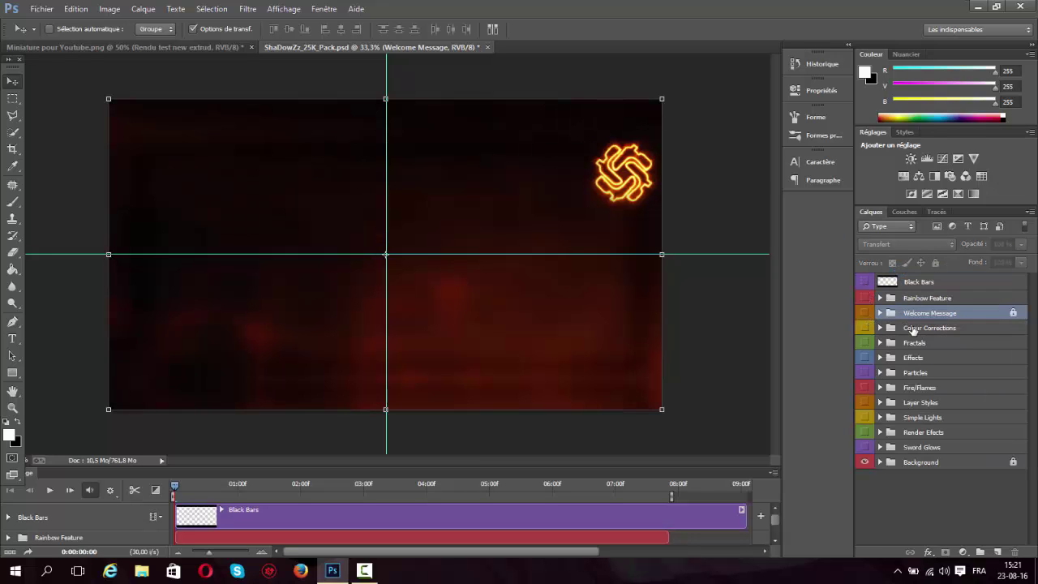
click(911, 327)
right_click(912, 328)
click(810, 231)
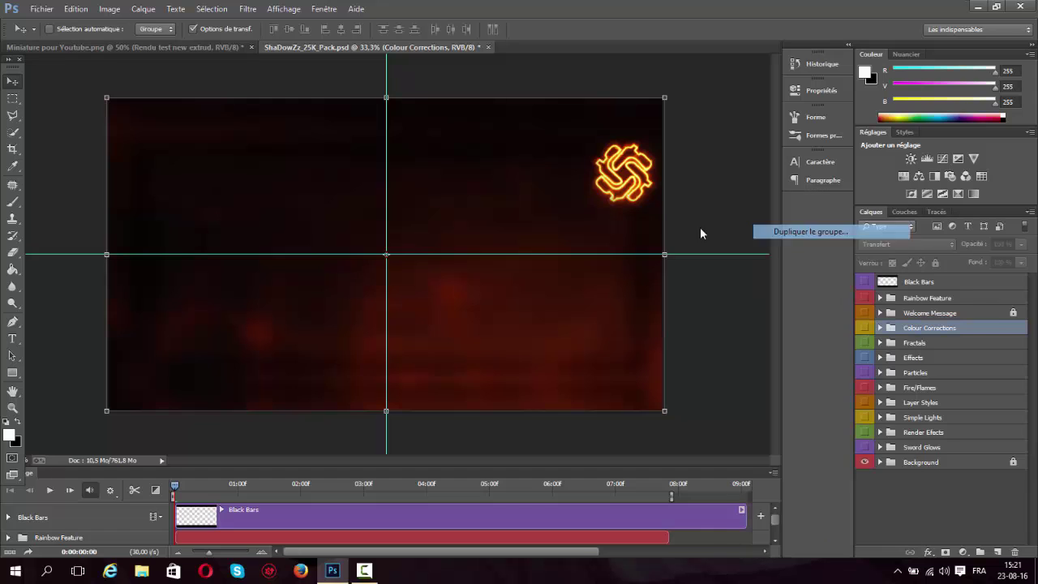
click(504, 170)
click(517, 184)
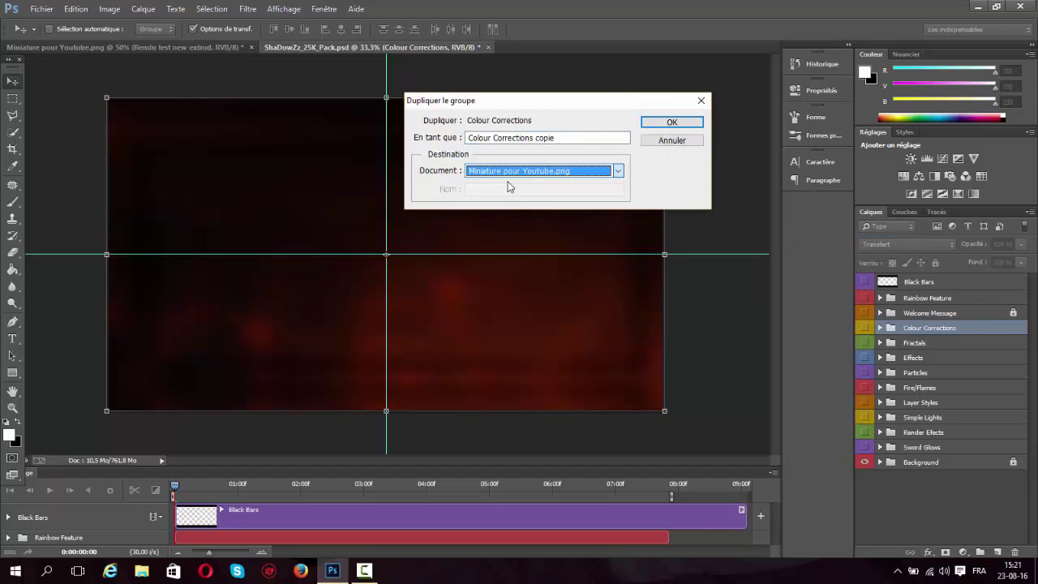
click(671, 121)
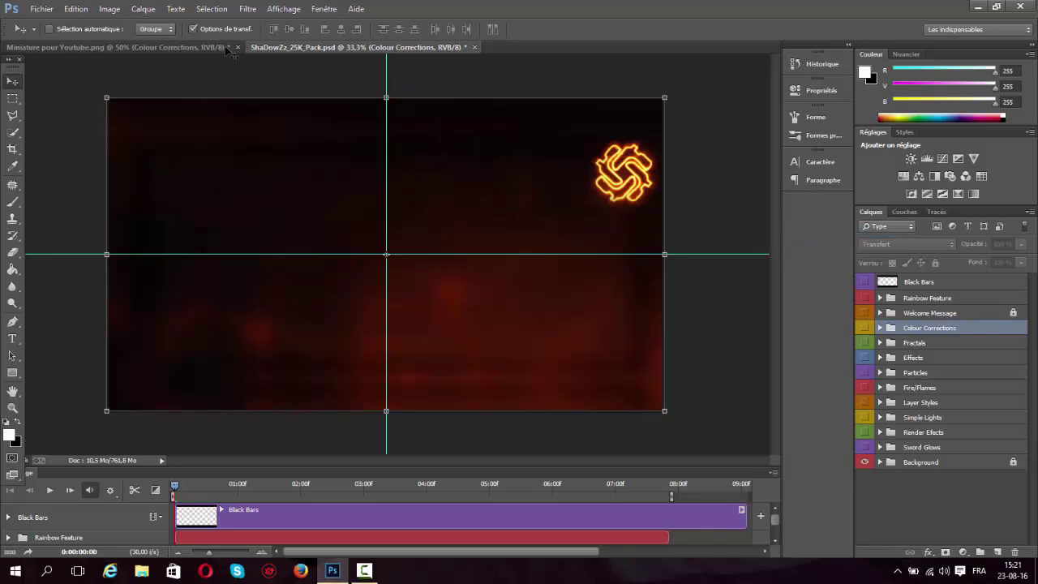
click(228, 48)
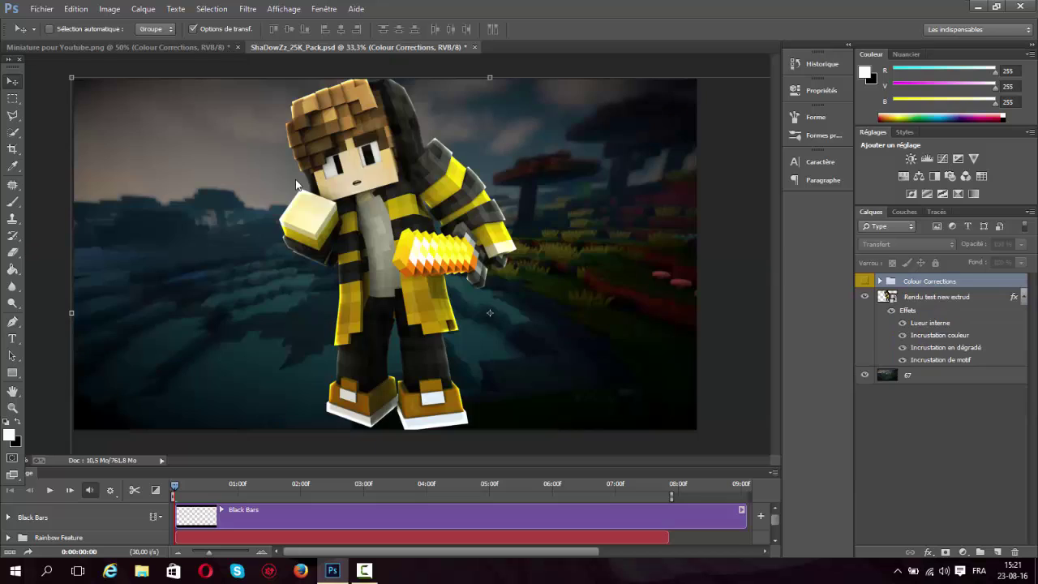
Add a gradient map adjustment layer (Courbe de transfert de dégradé) above Colour Corrections, using a black-to-white preset
click(964, 552)
click(916, 520)
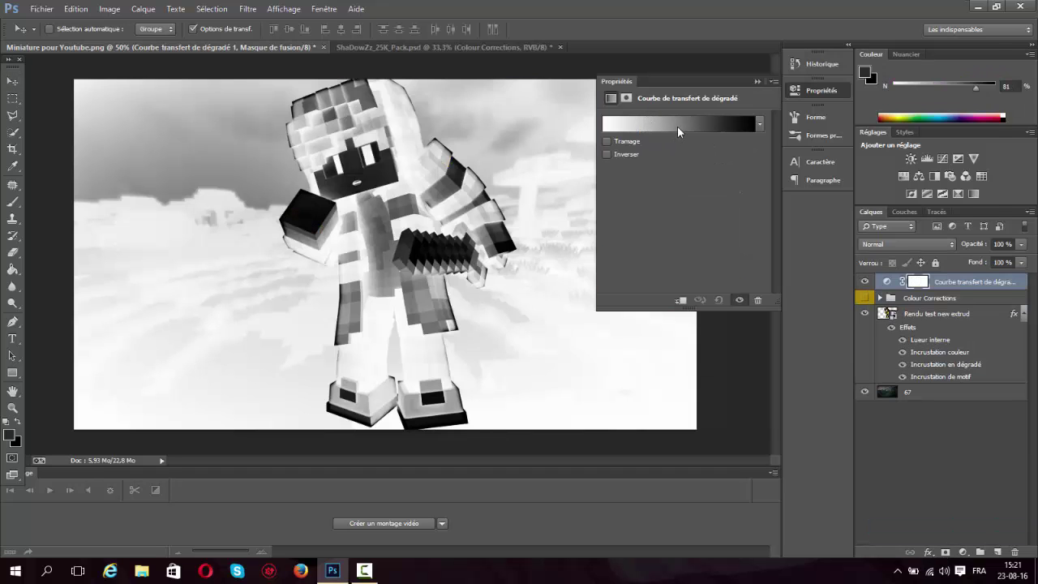
click(677, 125)
scroll(833, 206, down, 3)
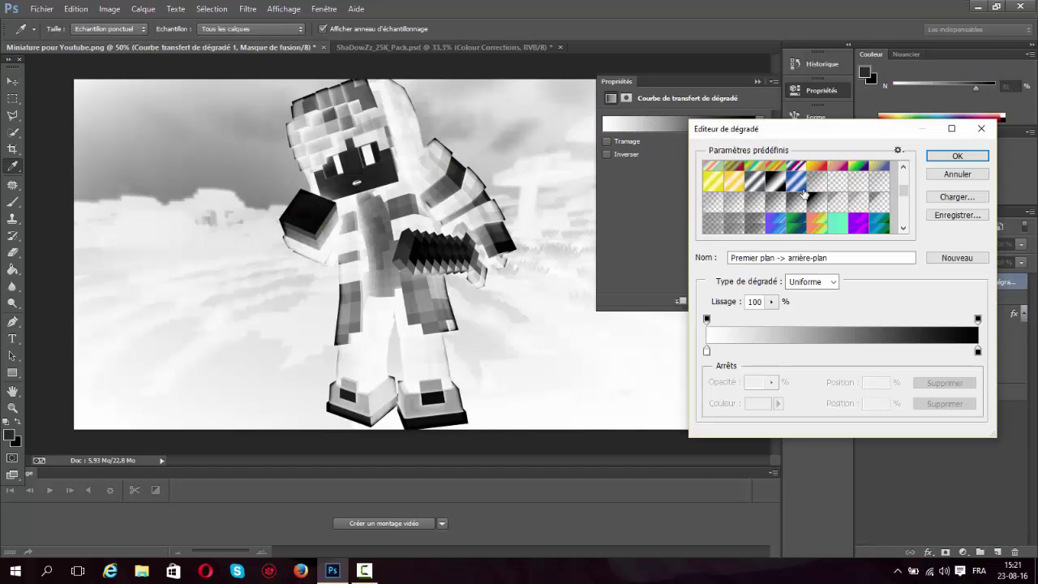
click(834, 206)
click(957, 156)
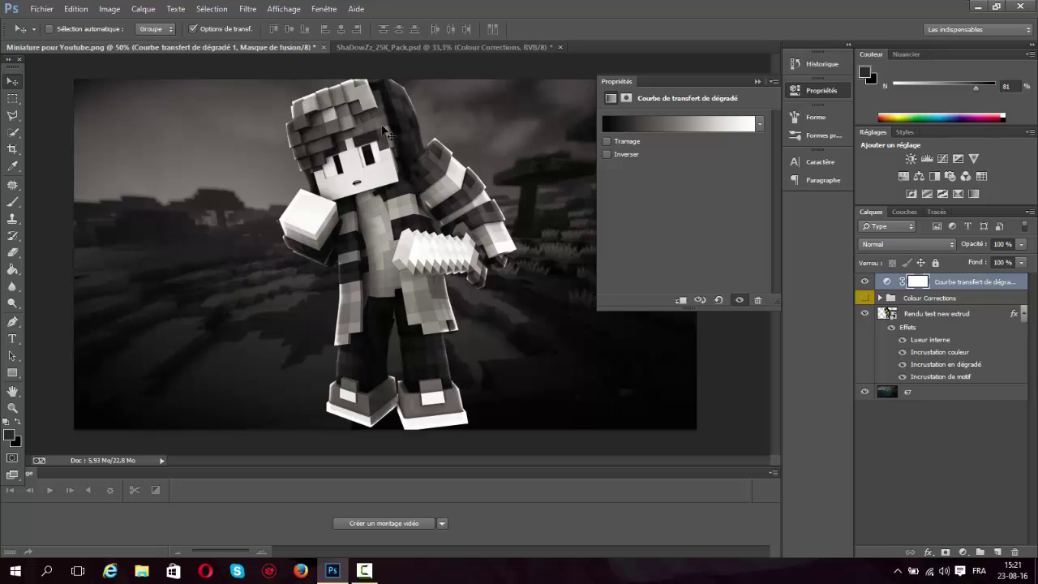
Erase the gradient map's mask over the character with a soft 303 px eraser and lower the layer's opacity to 58 %
click(12, 201)
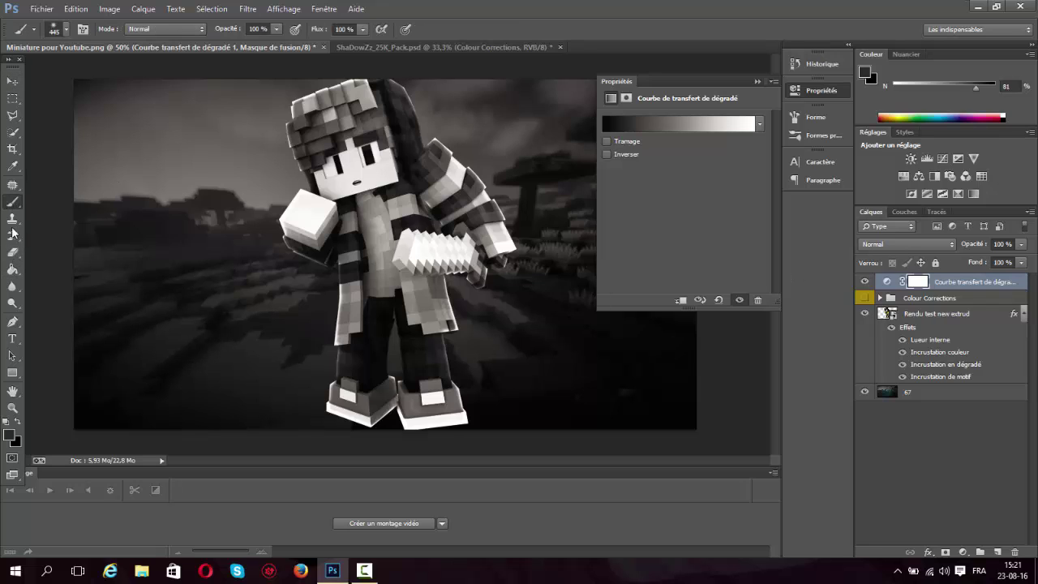
key(e)
click(67, 31)
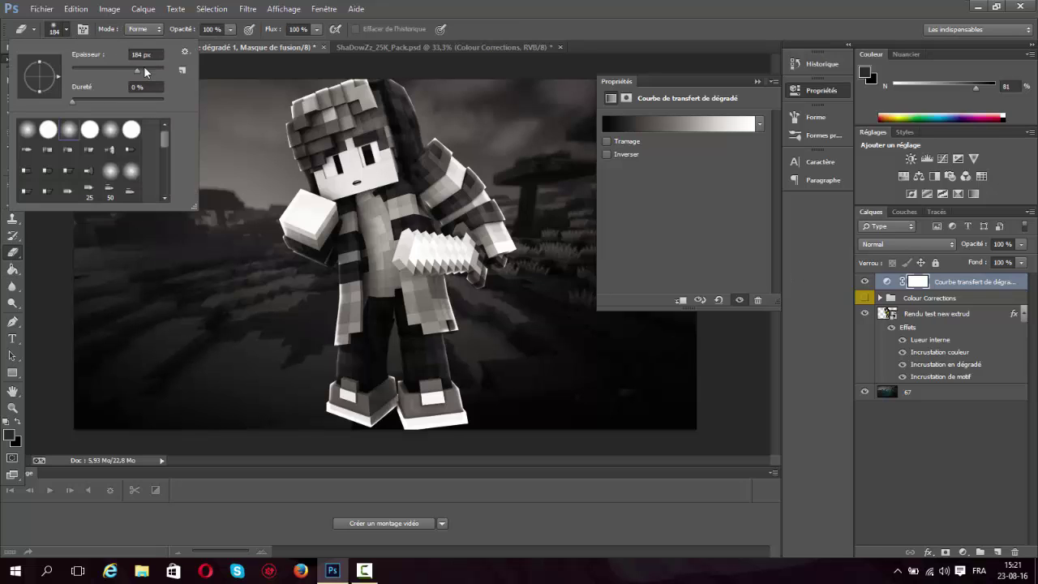
drag(142, 71, 145, 71)
mouse_move(336, 146)
mouse_down()
mouse_move(322, 120)
mouse_move(325, 138)
mouse_move(347, 115)
mouse_move(375, 152)
mouse_move(333, 191)
mouse_move(330, 230)
mouse_move(312, 225)
mouse_move(368, 248)
mouse_move(358, 390)
mouse_move(406, 390)
mouse_move(425, 344)
mouse_move(421, 244)
mouse_move(433, 204)
mouse_move(463, 208)
mouse_move(481, 267)
mouse_move(409, 174)
mouse_up()
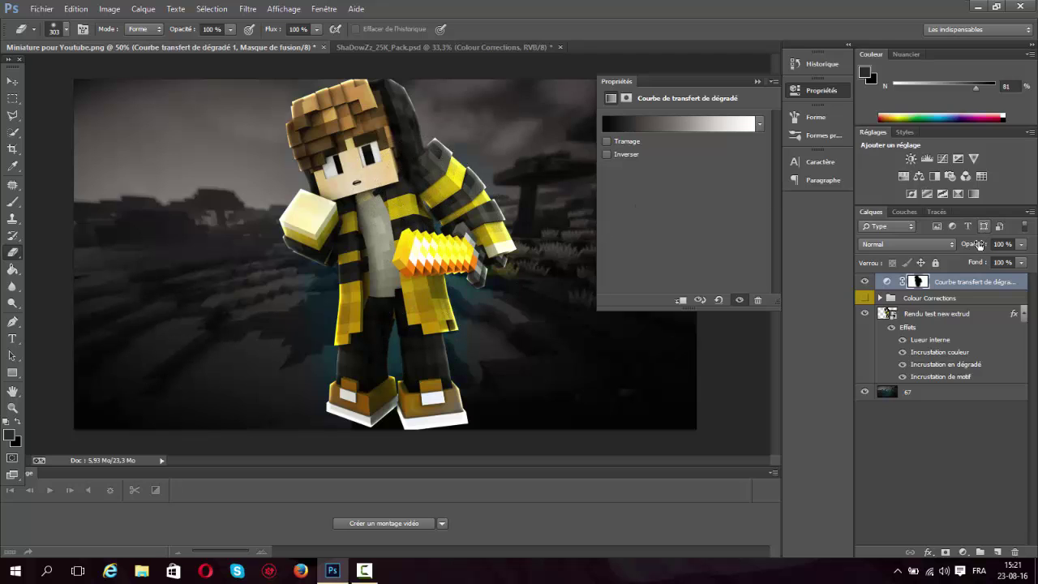
drag(979, 244, 953, 246)
click(758, 80)
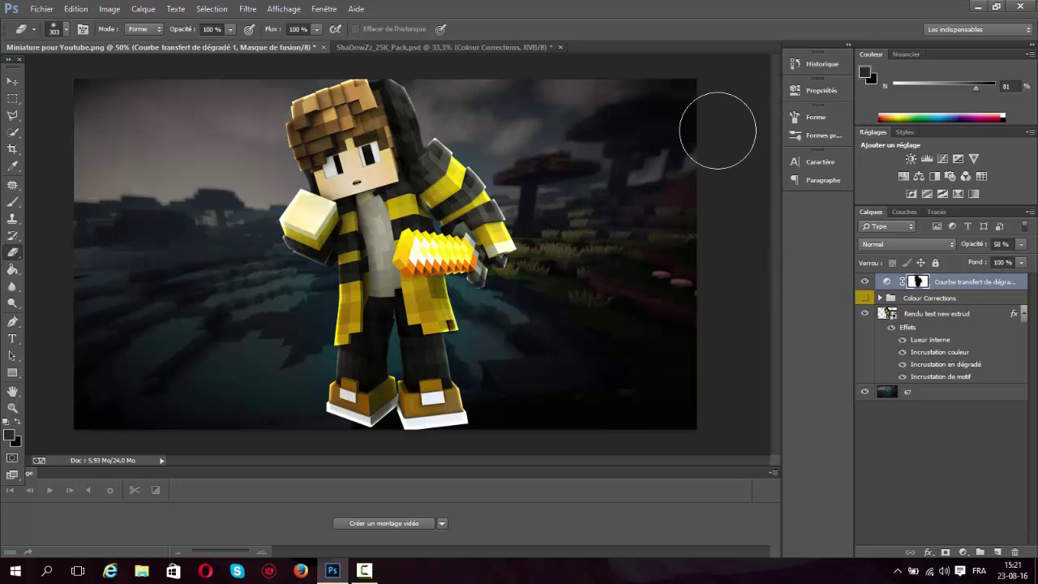
Add a second gradient map adjustment layer (Courbe de transfert de dégradé) and set its gradient's starting colour stop to bright yellow
click(963, 551)
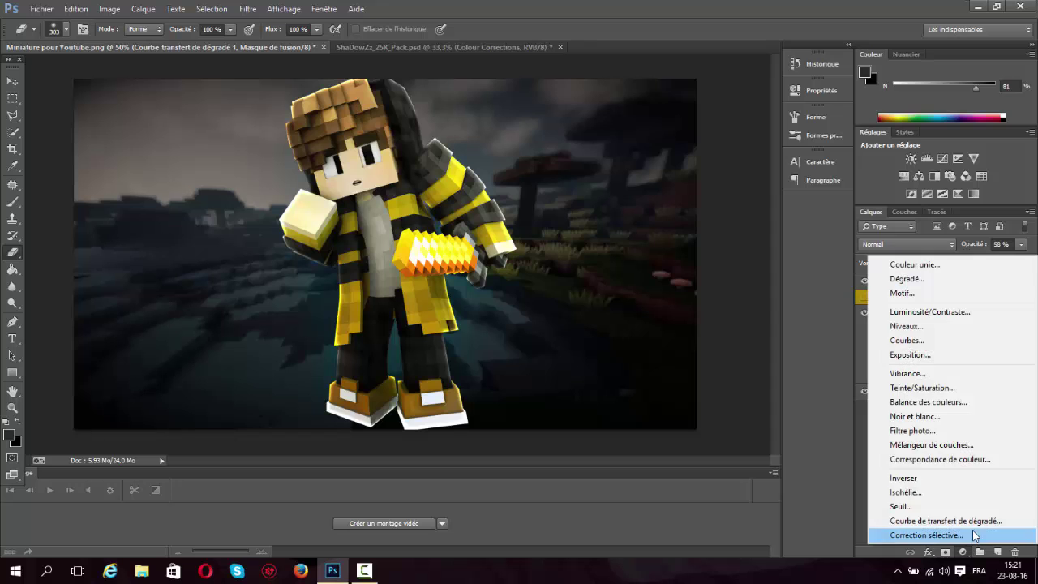
click(971, 519)
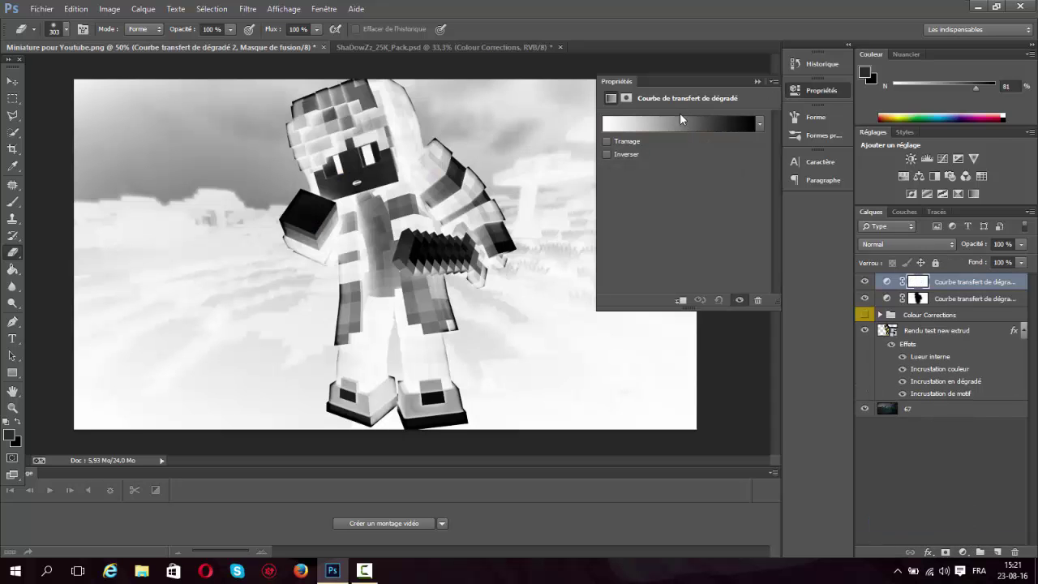
click(680, 120)
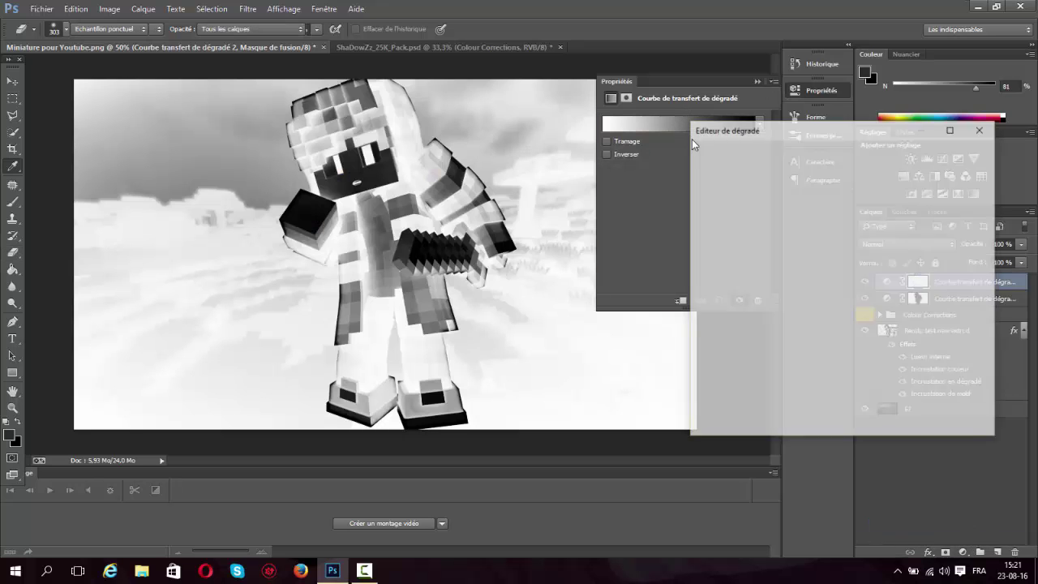
double_click(707, 353)
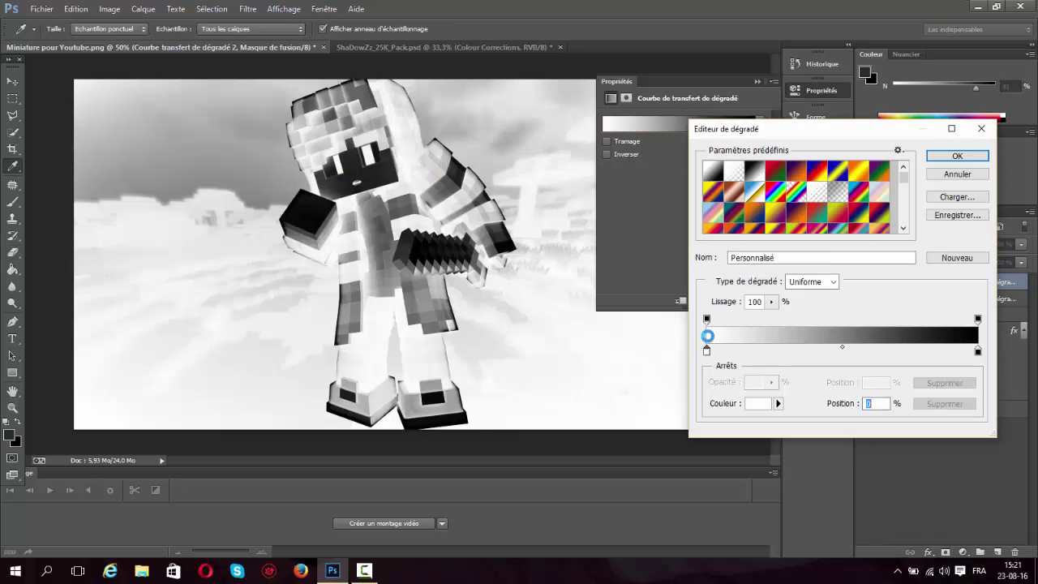
drag(675, 420, 675, 403)
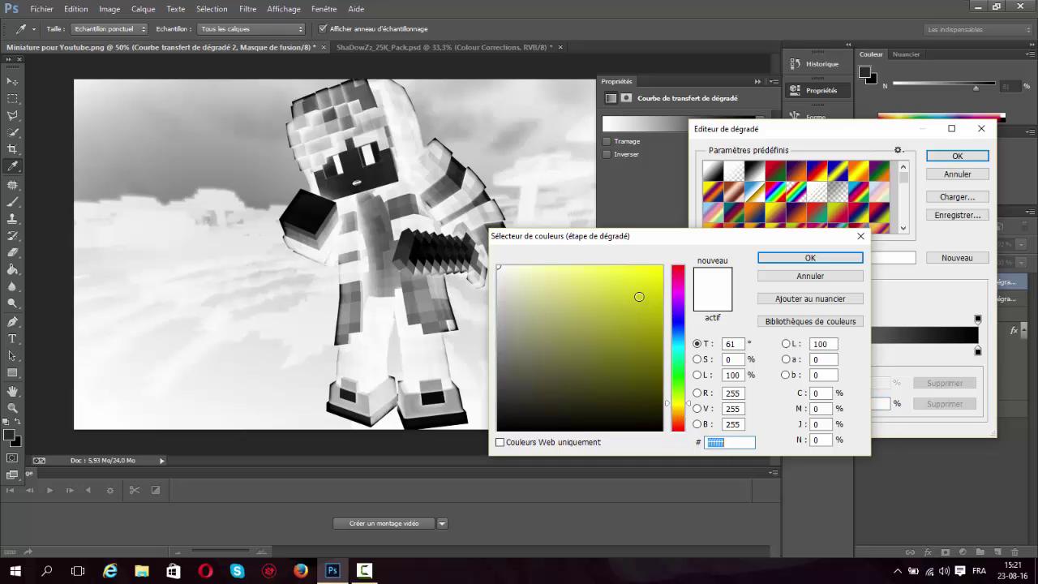
click(656, 279)
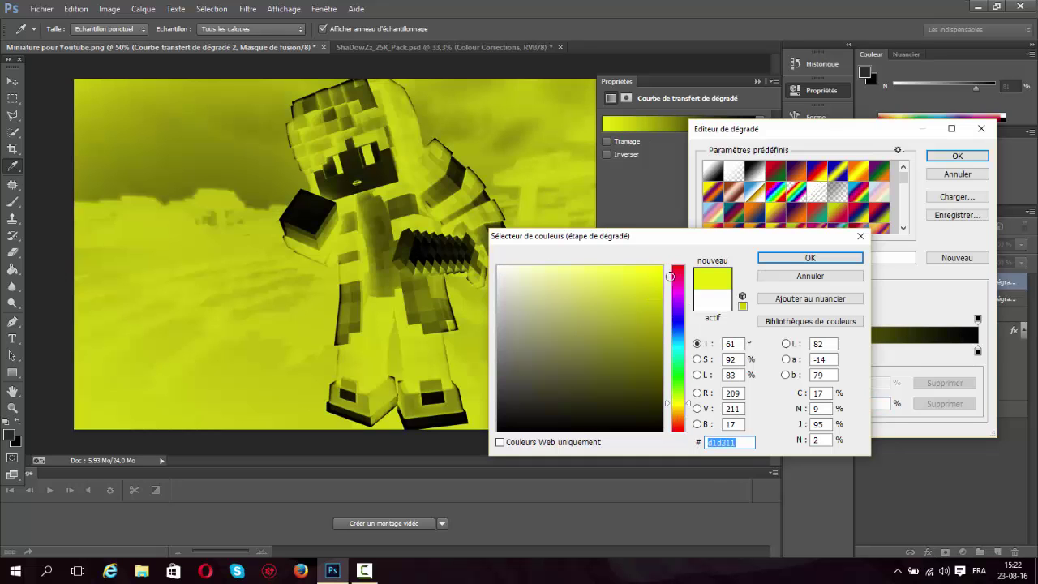
click(790, 259)
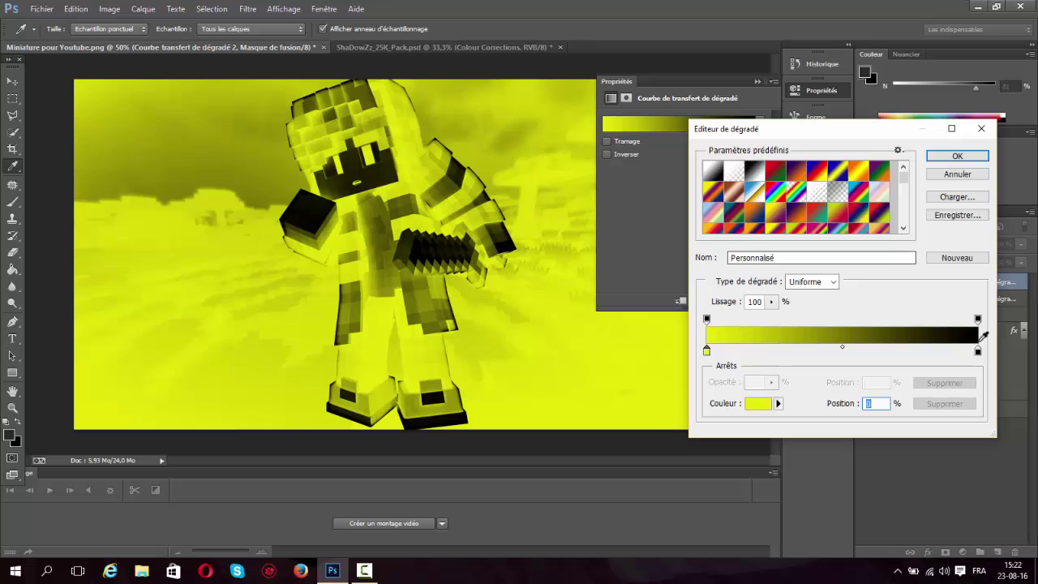
Set the gradient's ending colour stop to red #eb0606 and accept the yellow-to-red gradient
click(978, 352)
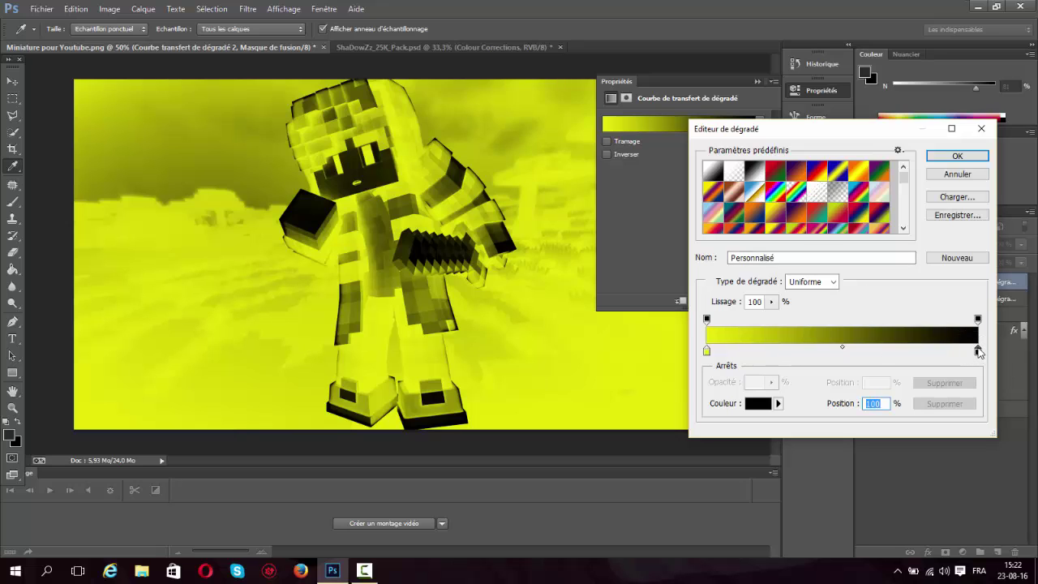
double_click(978, 352)
click(658, 278)
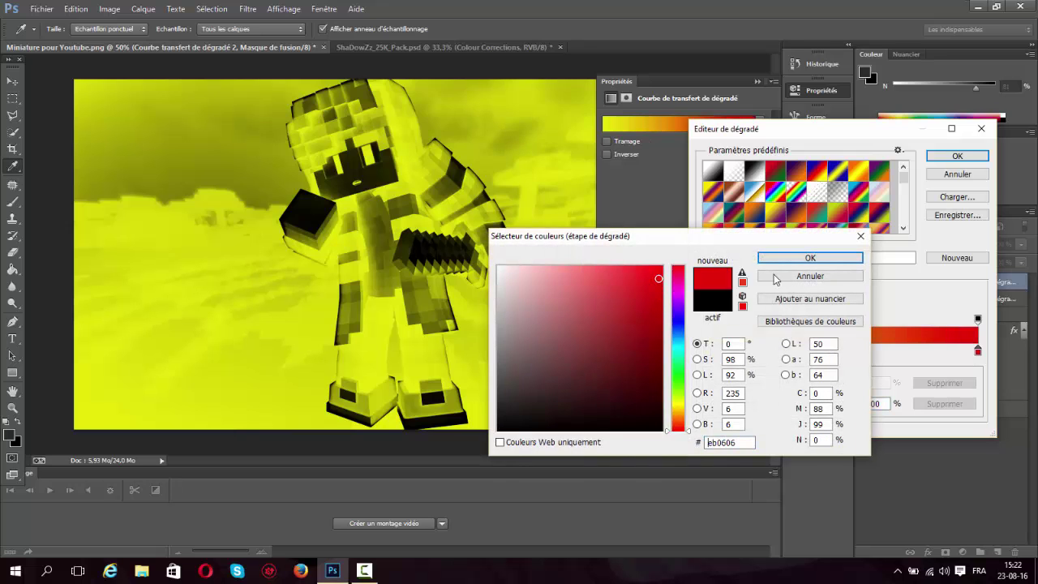
click(810, 257)
click(956, 157)
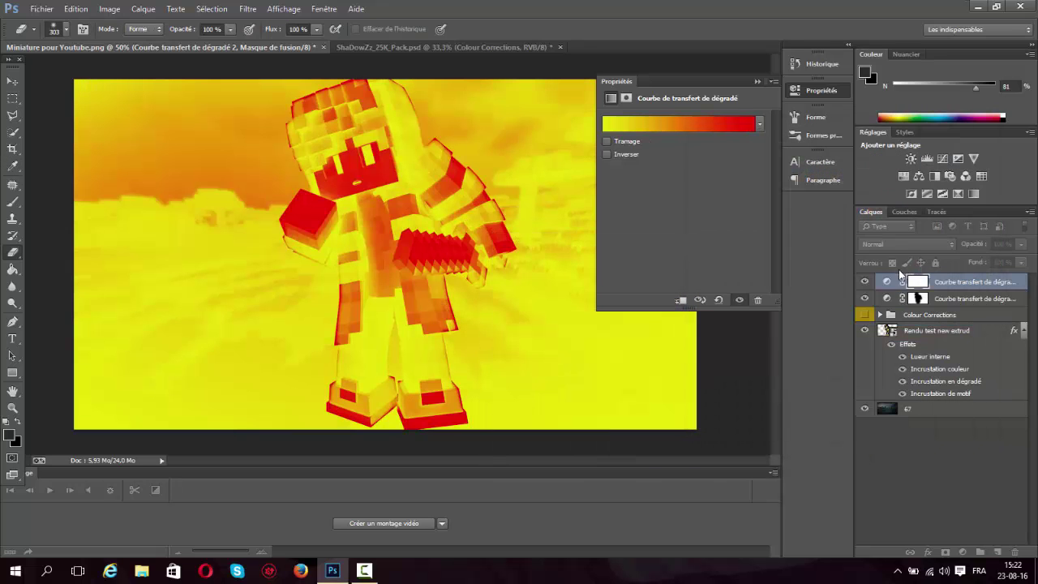
Blend the yellow-to-red gradient map in Incrustation mode at 13 % opacity
click(896, 244)
click(877, 161)
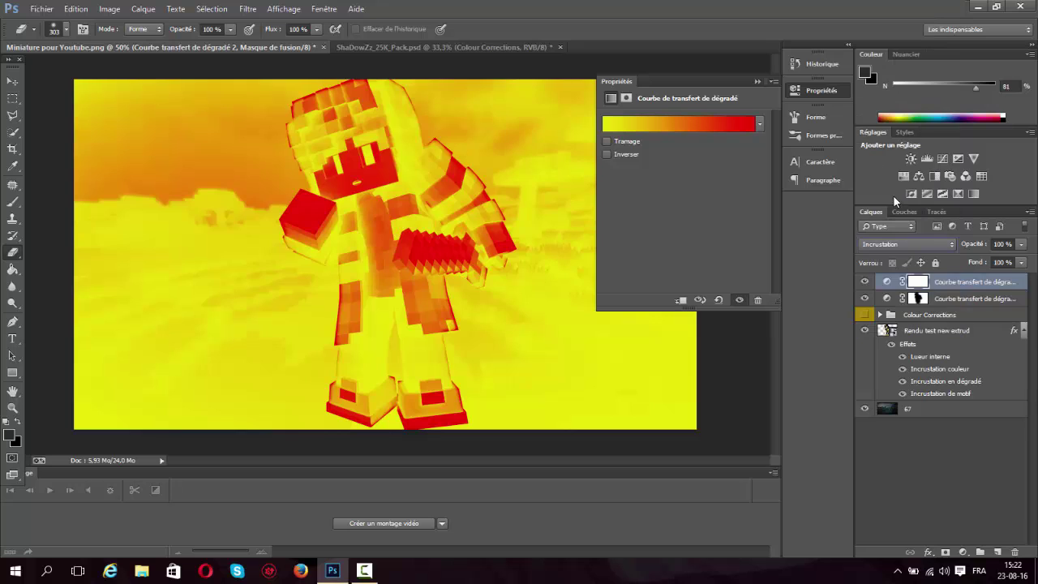
mouse_move(954, 249)
mouse_down()
mouse_move(939, 255)
mouse_move(970, 248)
mouse_move(944, 249)
mouse_move(953, 249)
mouse_up()
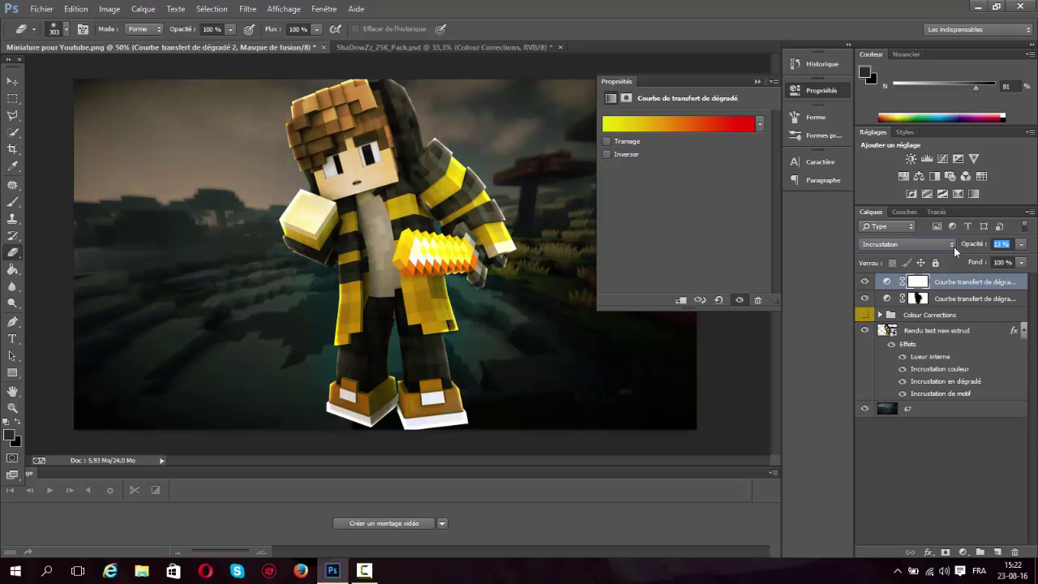
Add a third gradient map adjustment layer using the preset Jaune vert, Rouge violet
click(964, 550)
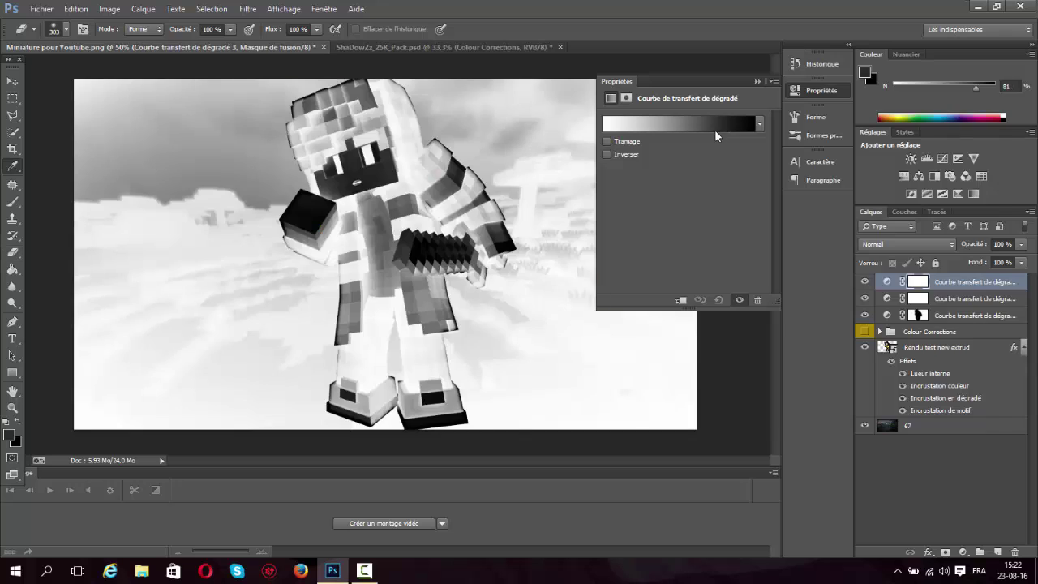
click(714, 129)
click(775, 170)
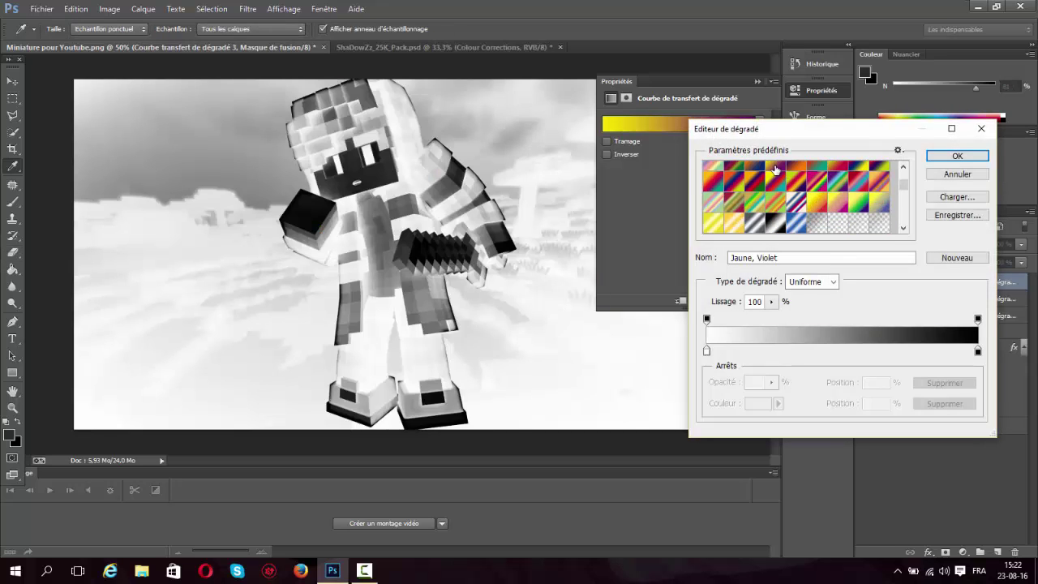
click(838, 168)
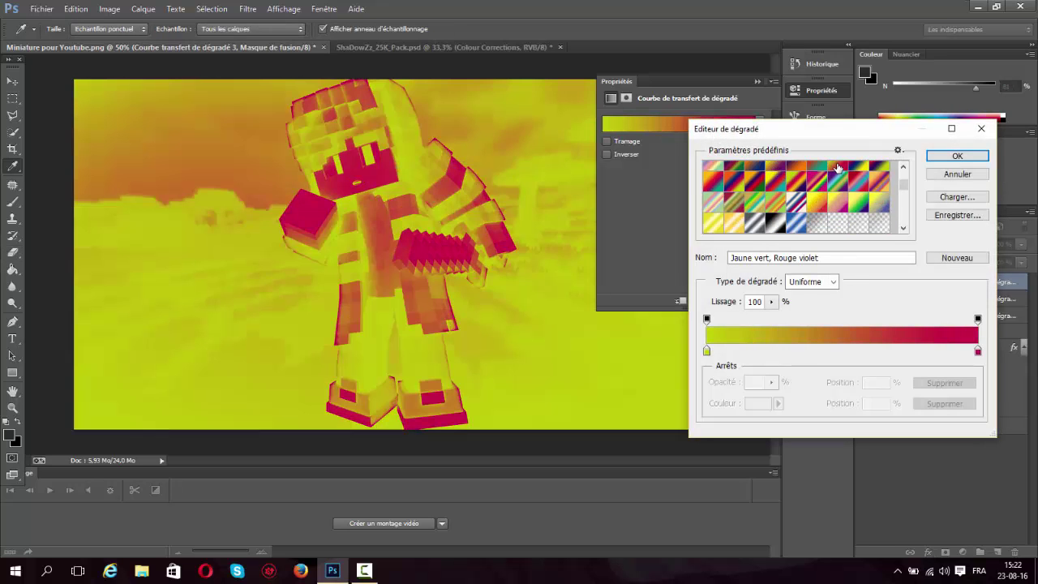
click(956, 158)
key(e)
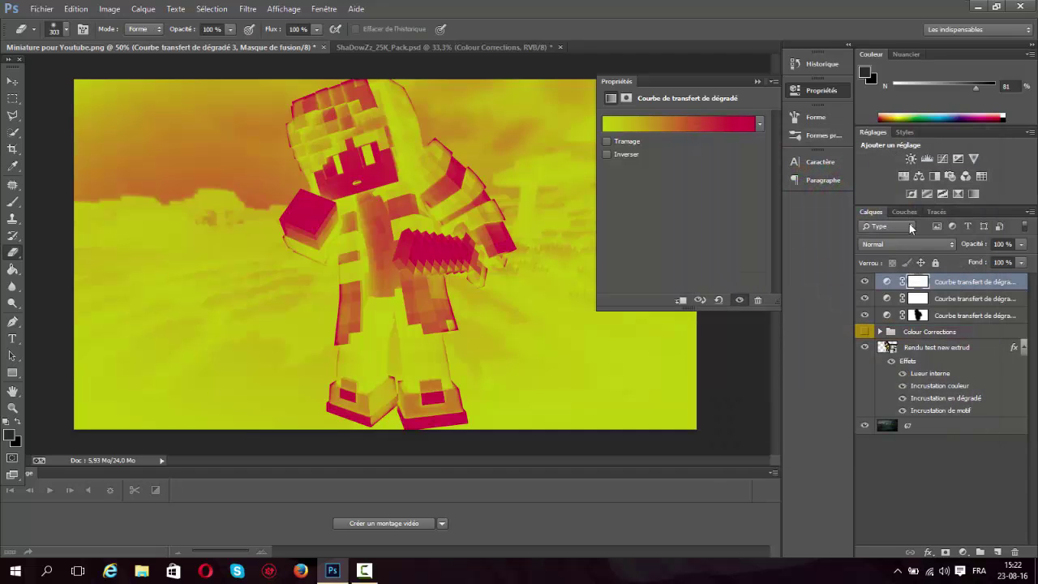
Try the Incrustation, Superposition and Densité linéaire - (Ajout) blend modes on the third gradient map
click(897, 243)
click(883, 161)
click(895, 244)
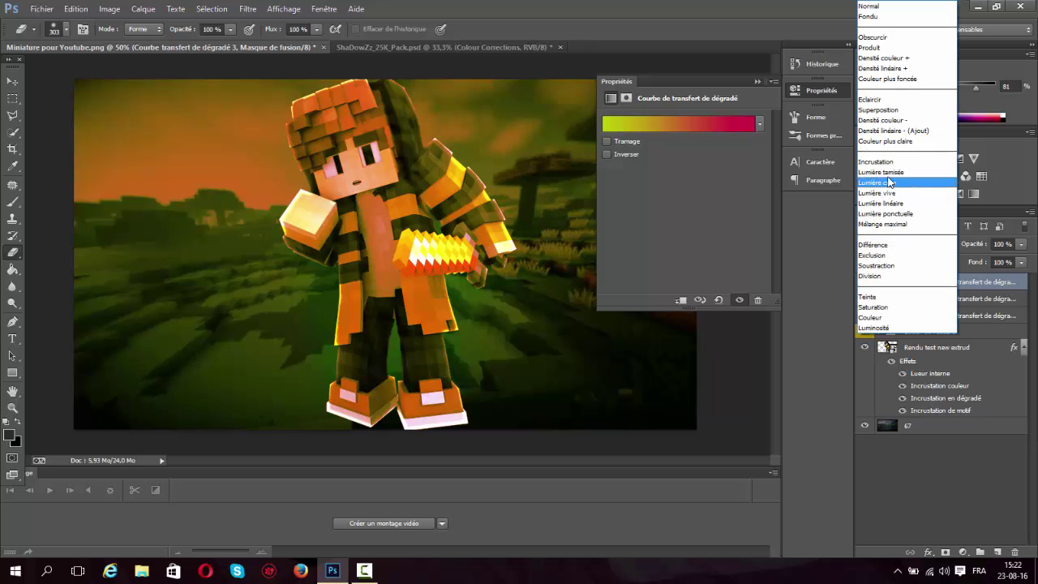
click(884, 115)
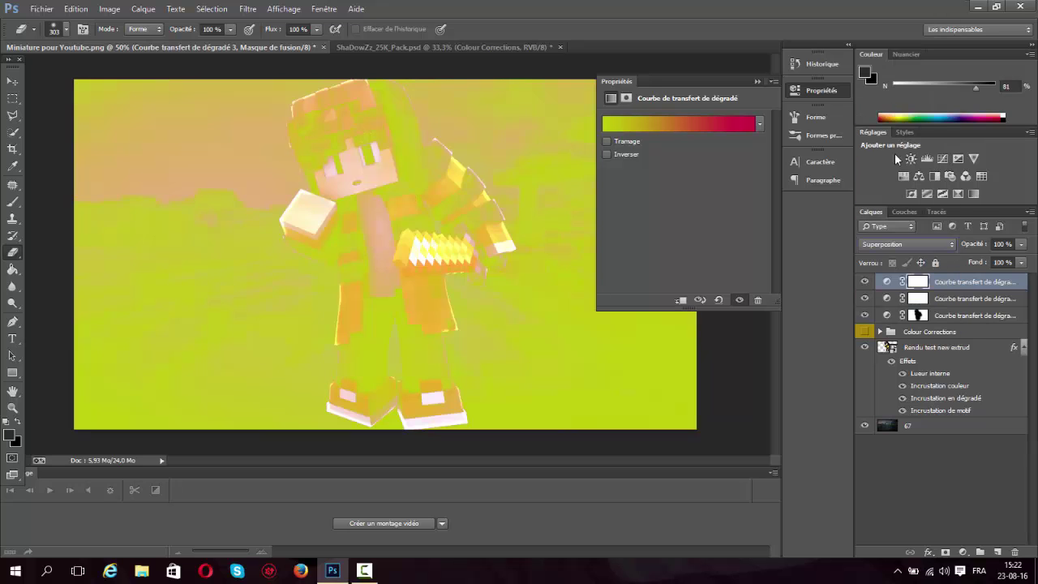
click(896, 245)
click(894, 131)
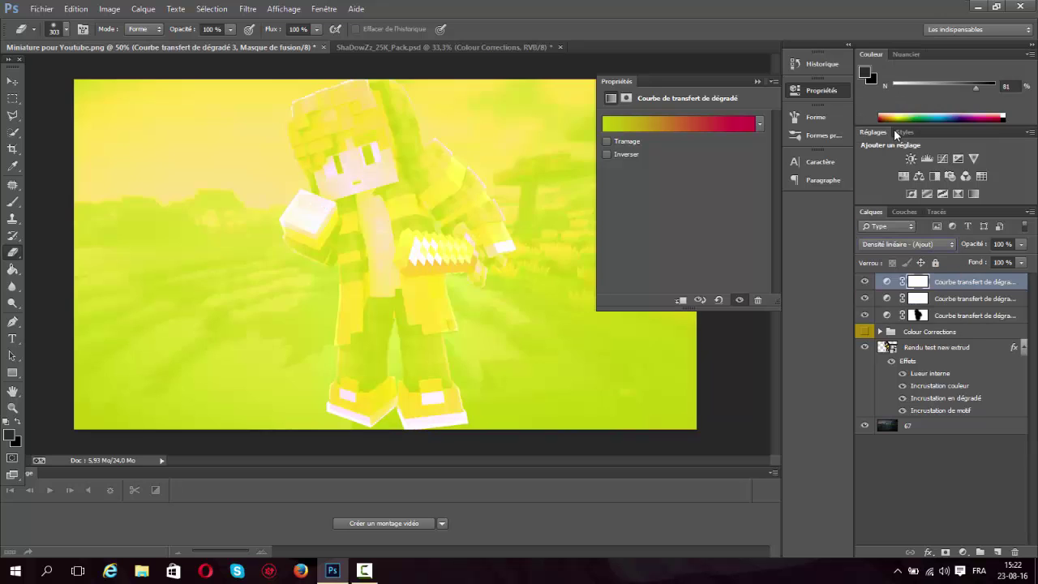
Set the third gradient map's blend mode to Densité couleur - and its opacity to 11 %
click(902, 244)
click(896, 123)
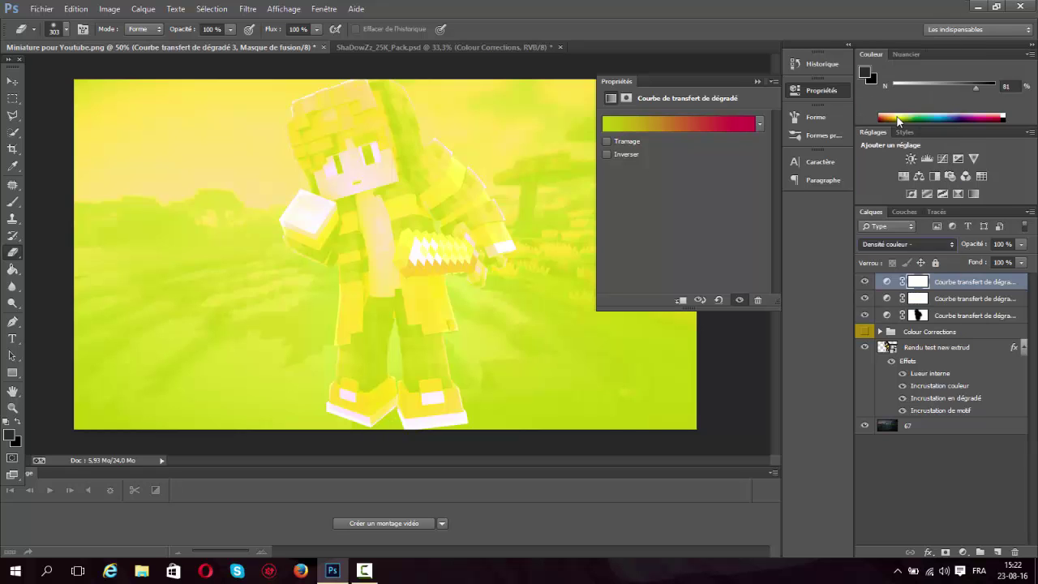
drag(978, 246, 919, 254)
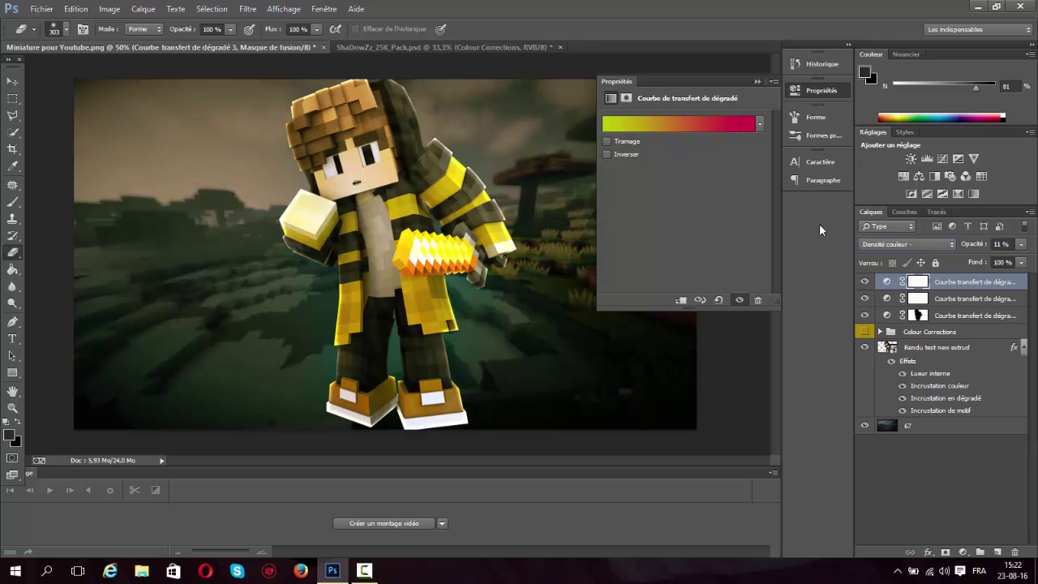
click(758, 82)
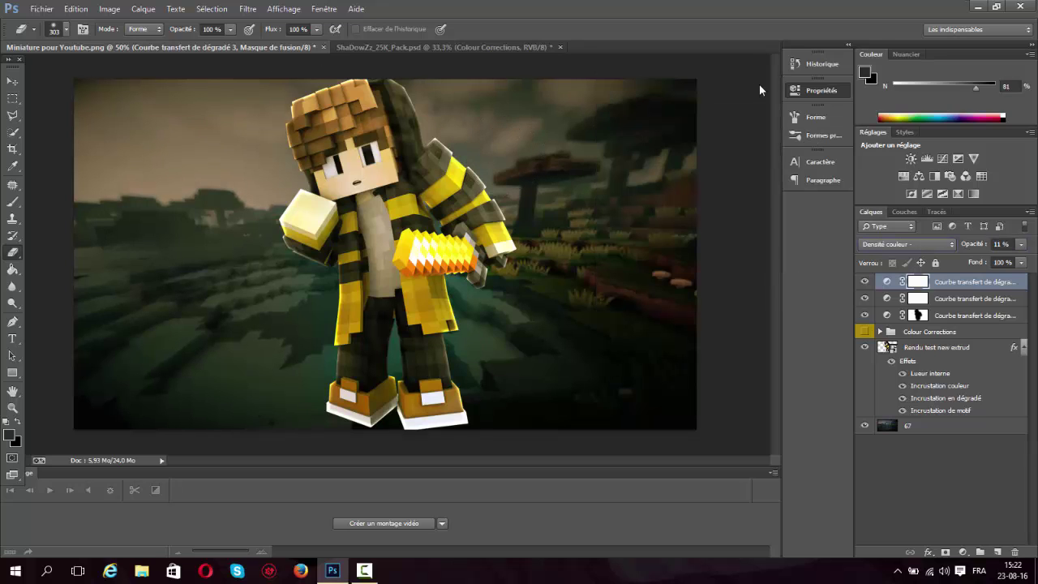
Add a fourth gradient map adjustment layer and set its gradient's starting colour stop to a medium blue
click(962, 552)
click(906, 525)
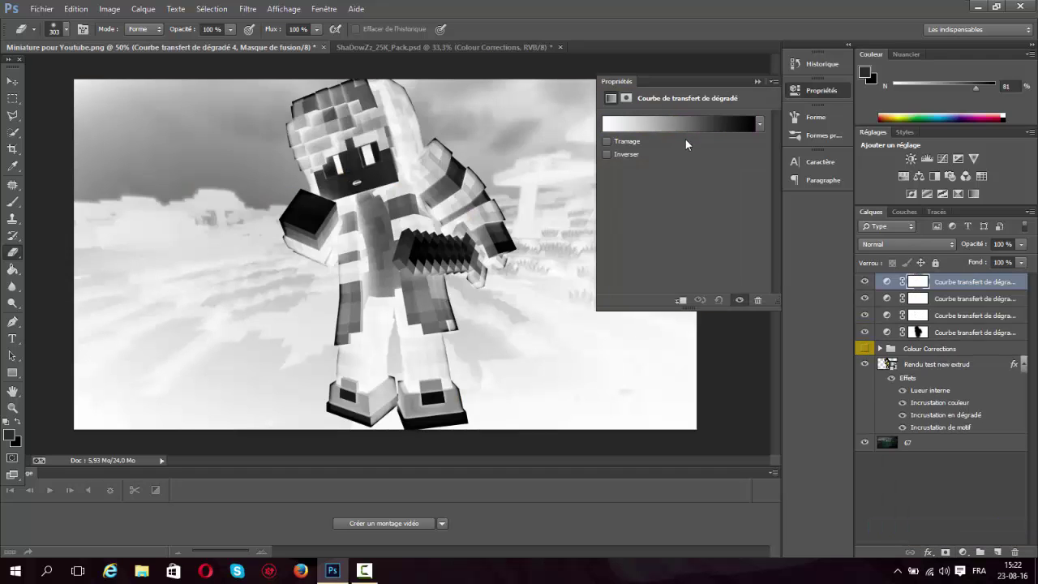
click(686, 126)
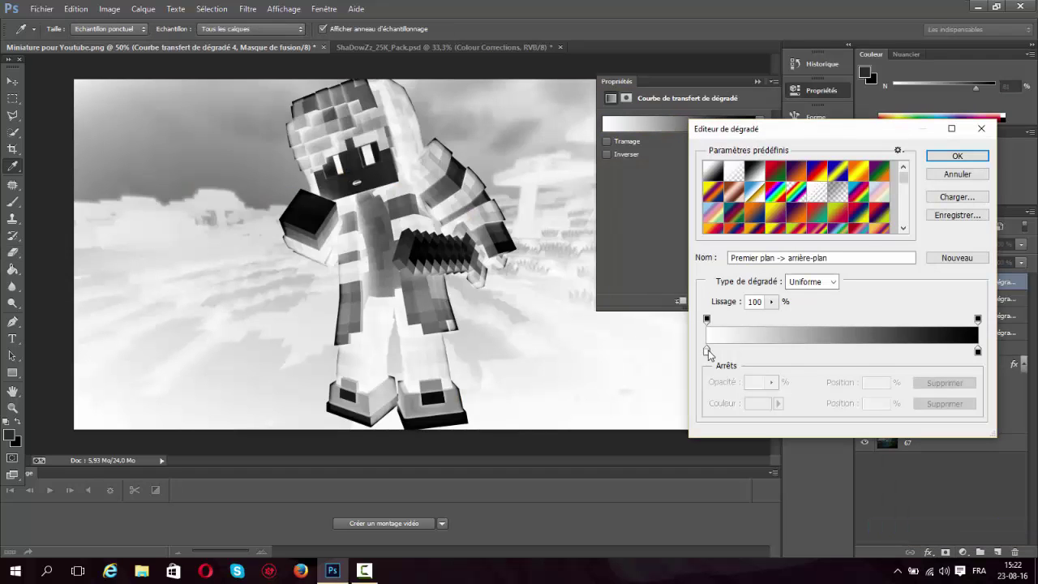
double_click(707, 350)
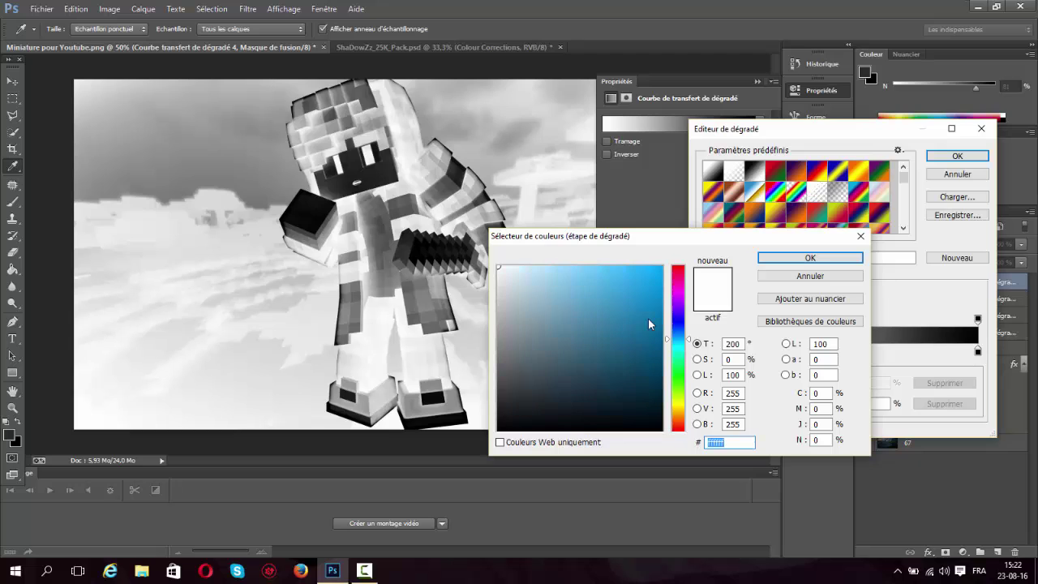
click(648, 319)
click(791, 257)
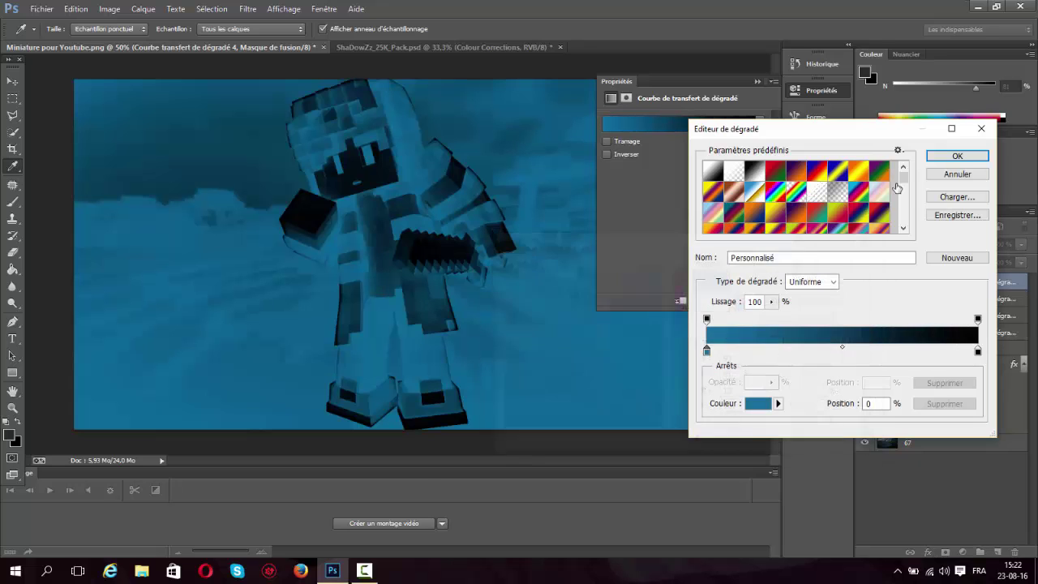
Set the gradient's ending colour stop to purple #7c075f and accept the blue-to-purple gradient
click(978, 352)
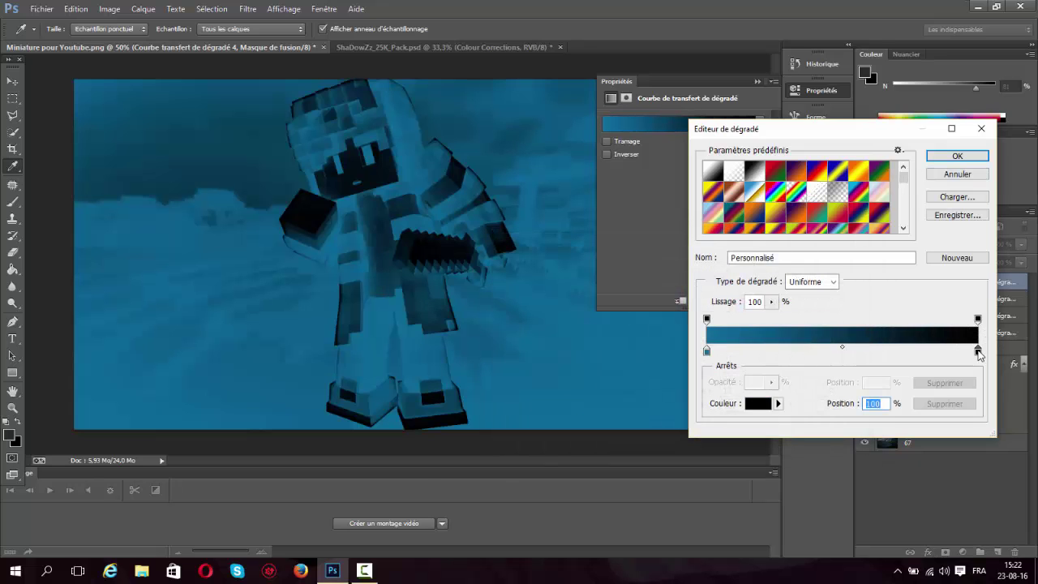
double_click(978, 352)
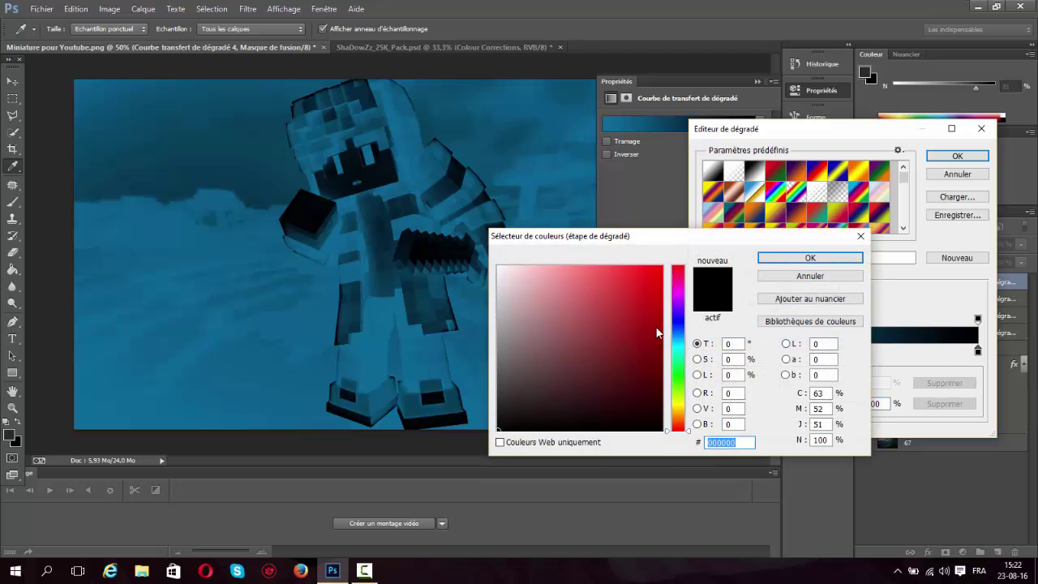
click(678, 286)
click(653, 333)
click(654, 350)
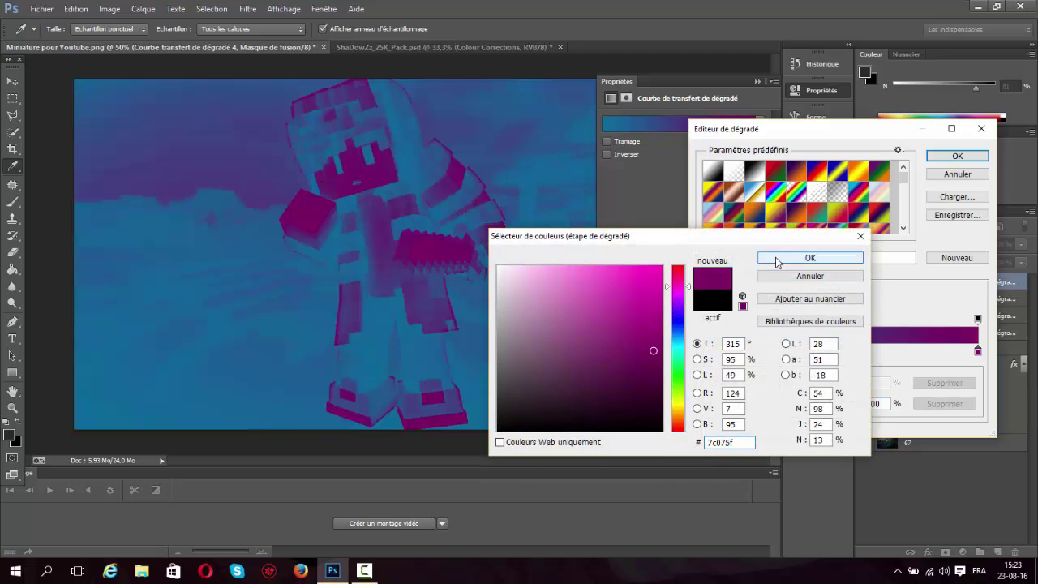
click(776, 259)
click(957, 156)
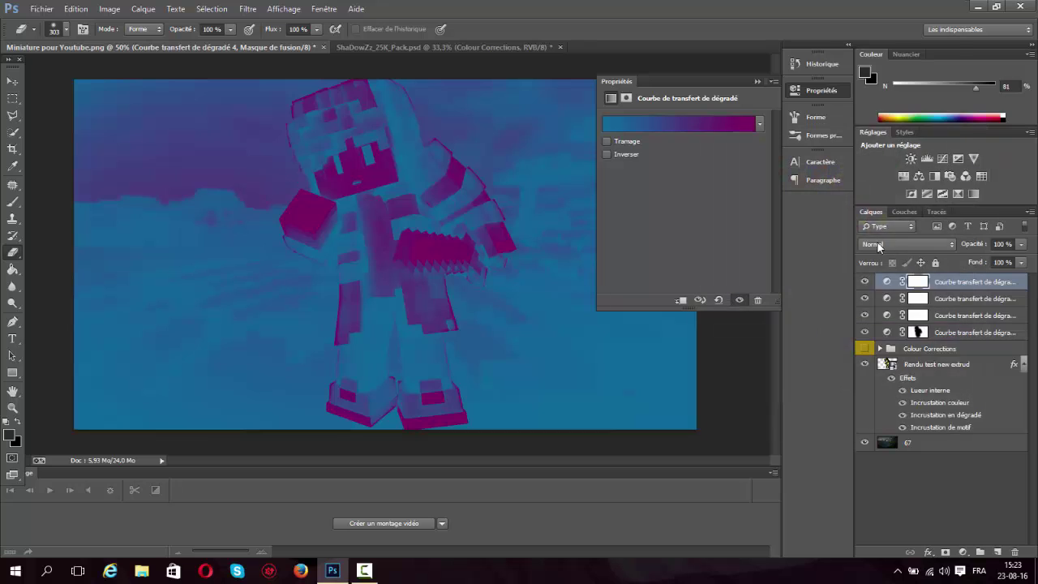
Blend the blue-to-purple gradient map in Incrustation mode at 70 % opacity
click(878, 246)
click(870, 162)
drag(978, 250, 955, 253)
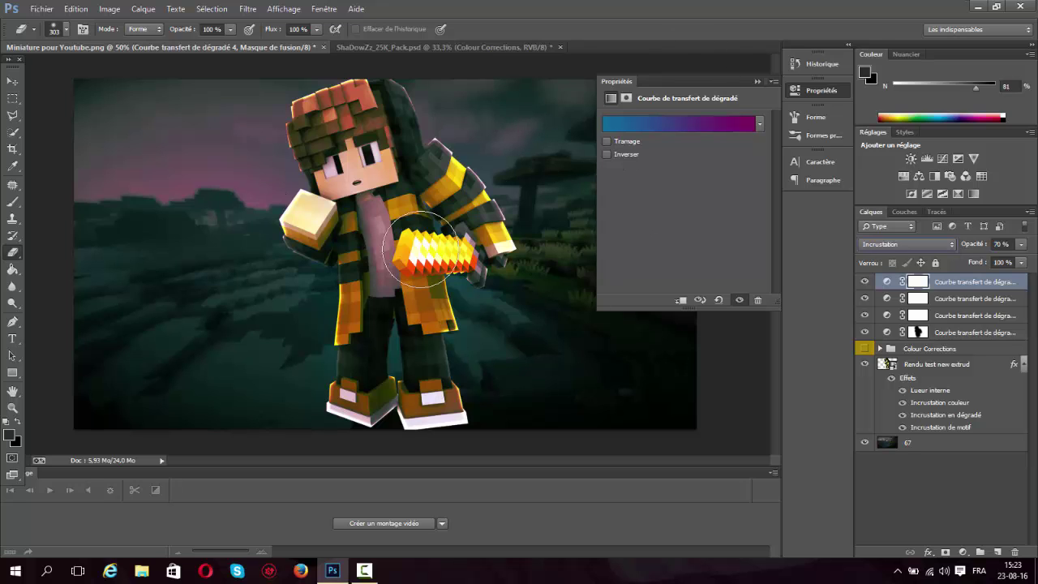
click(758, 82)
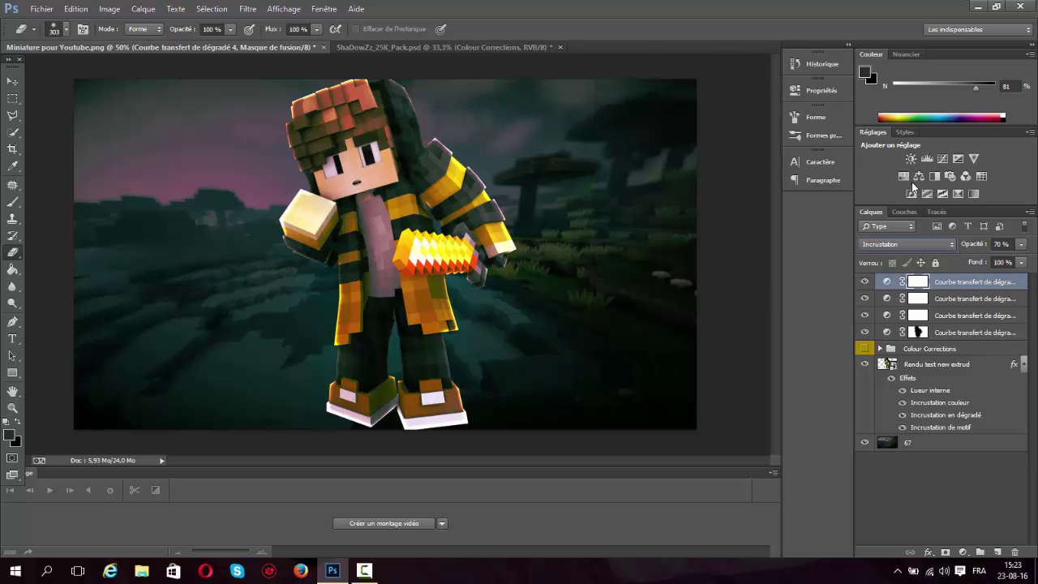
Add a Luminosité/Contraste adjustment layer on top with brightness 21 and contrast 42
click(910, 160)
drag(683, 154, 731, 182)
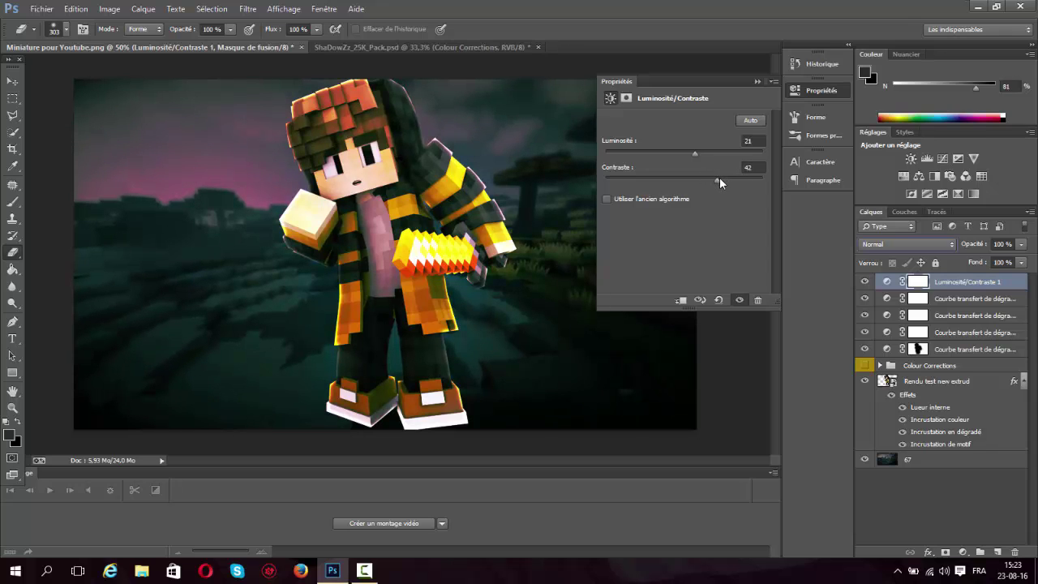
click(757, 82)
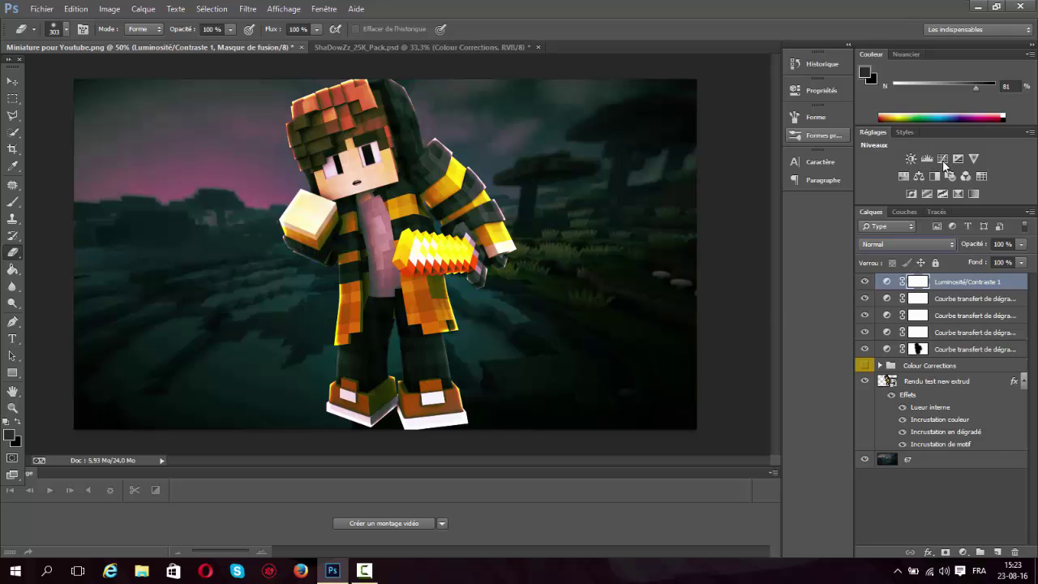
Add a Courbes adjustment layer on top with curve points at input 120, output 114 and input 65, output 64
click(927, 158)
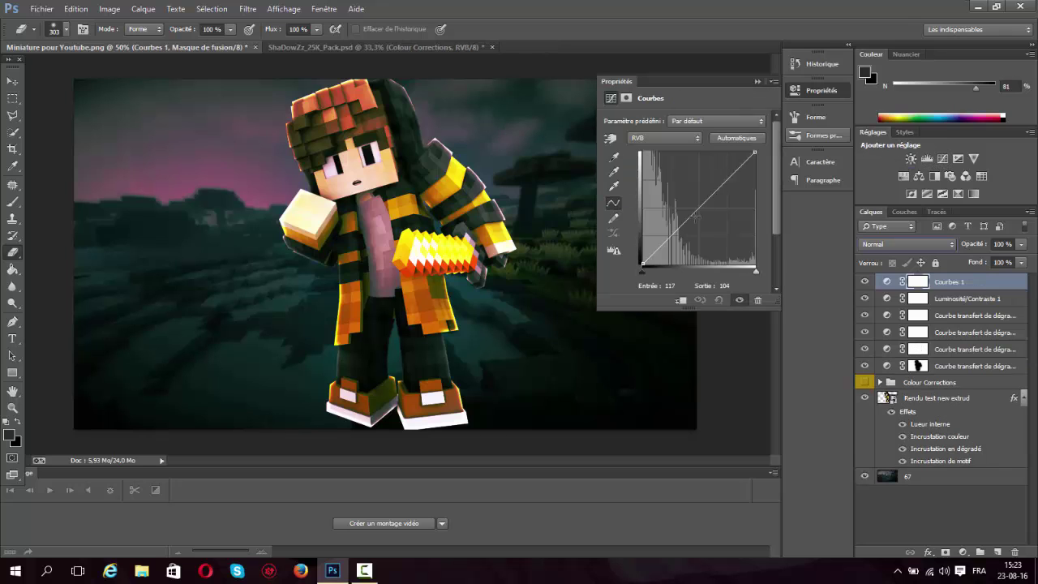
click(691, 212)
drag(692, 212, 695, 213)
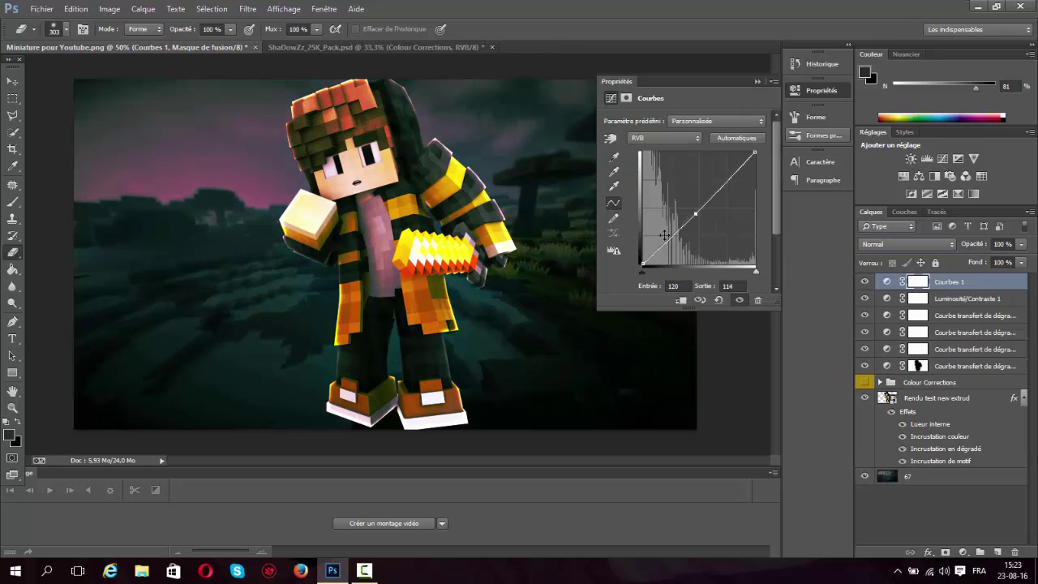
click(671, 235)
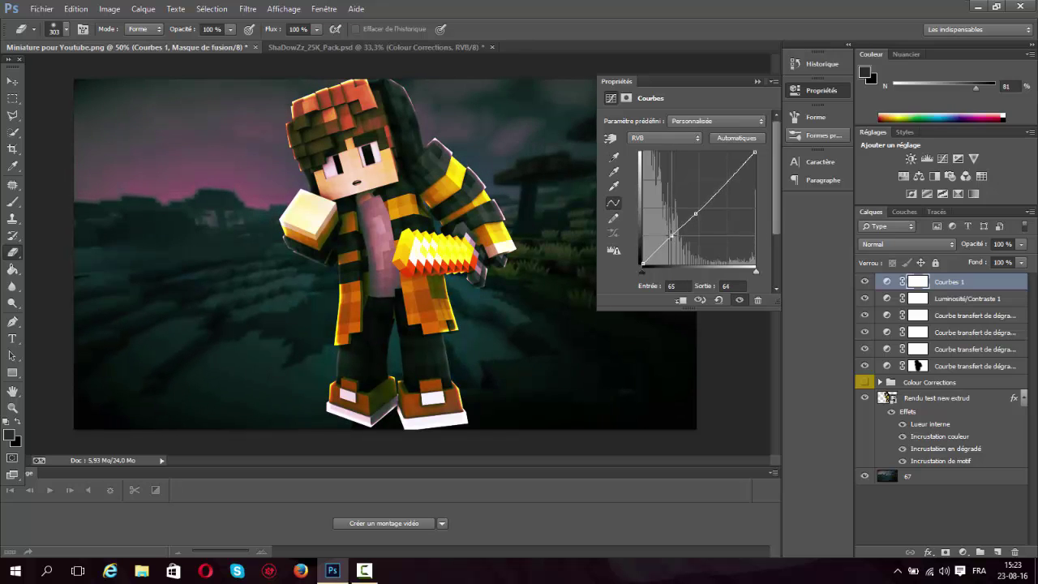
click(756, 82)
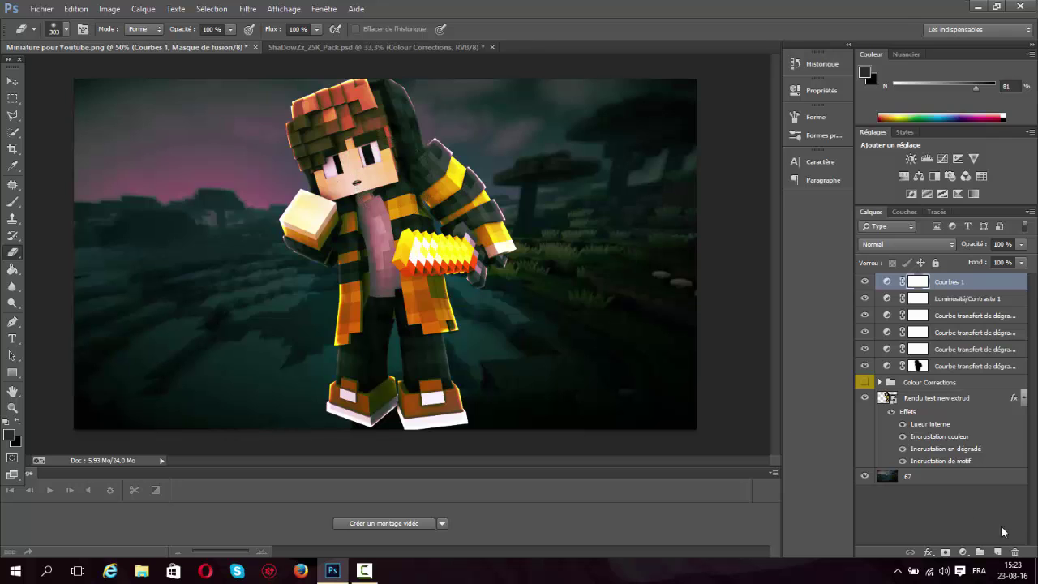
Create a new top layer and paint the whole canvas black (#000000) with a large soft brush
click(1000, 552)
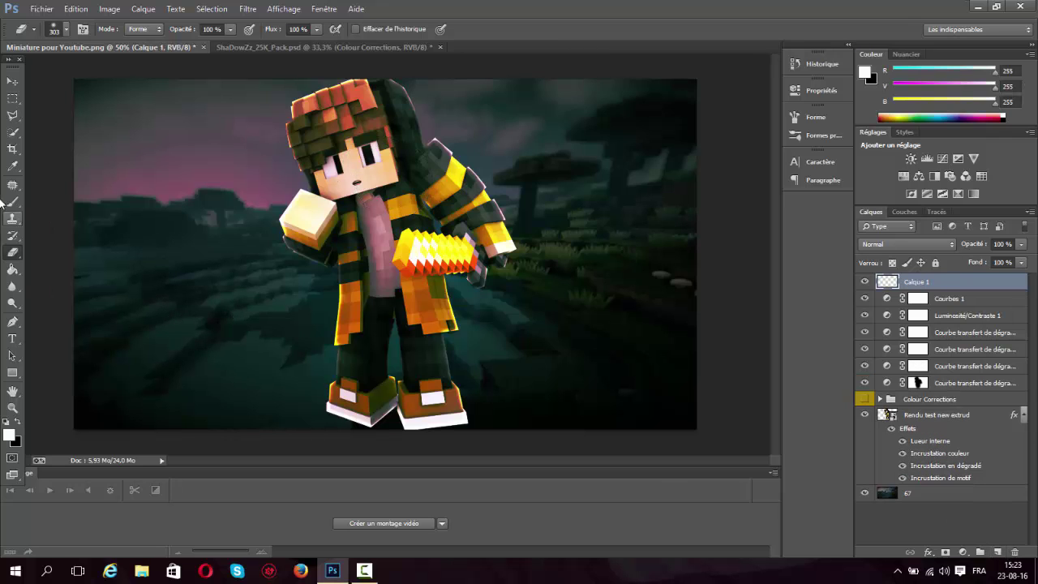
key(b)
key(x)
click(10, 436)
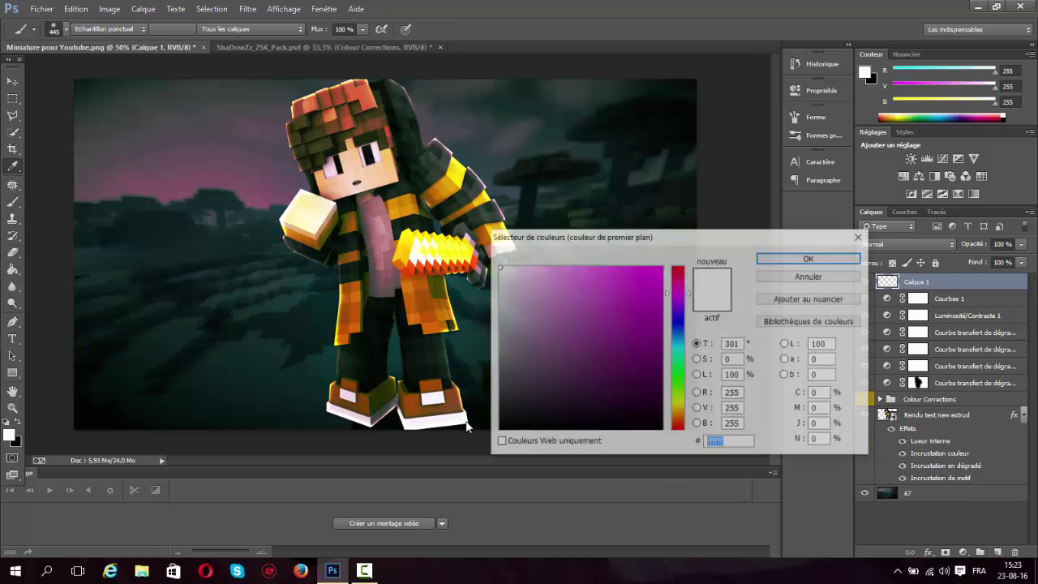
text(000000)
click(810, 258)
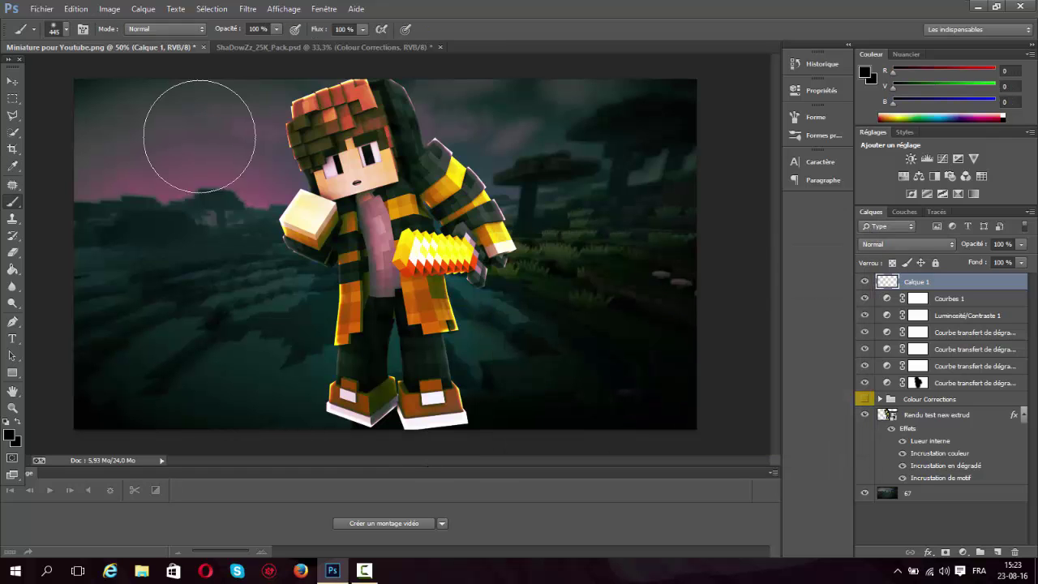
mouse_move(105, 97)
mouse_down()
mouse_move(625, 111)
mouse_move(665, 130)
mouse_up()
mouse_move(552, 211)
mouse_down()
mouse_move(65, 313)
mouse_move(65, 238)
mouse_move(324, 364)
mouse_move(564, 210)
mouse_move(654, 238)
mouse_move(414, 290)
mouse_move(82, 238)
mouse_up()
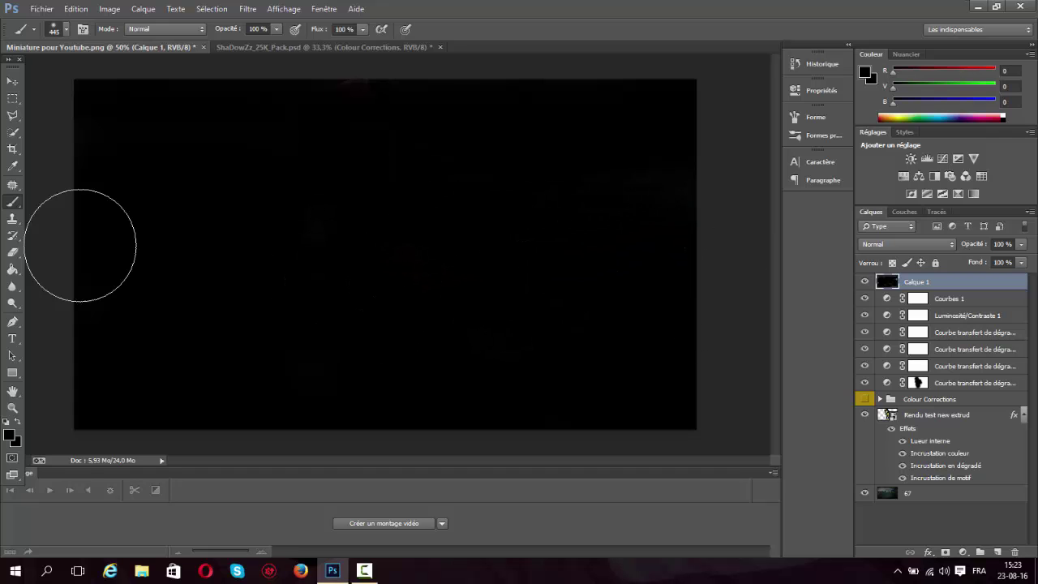
Erase the black around the character with a 487 px soft eraser and set the layer's opacity to 21 % for a vignette
click(12, 252)
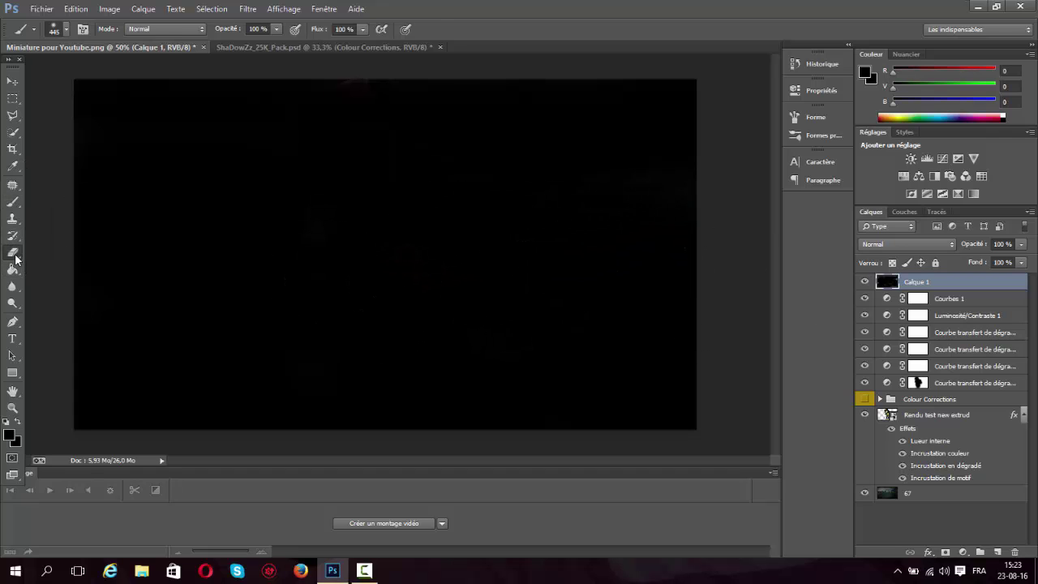
click(66, 30)
drag(153, 71, 154, 68)
mouse_move(297, 144)
mouse_down()
mouse_move(322, 159)
mouse_move(327, 140)
mouse_move(368, 300)
mouse_move(362, 358)
mouse_move(443, 329)
mouse_move(424, 173)
mouse_move(405, 140)
mouse_move(450, 178)
mouse_up()
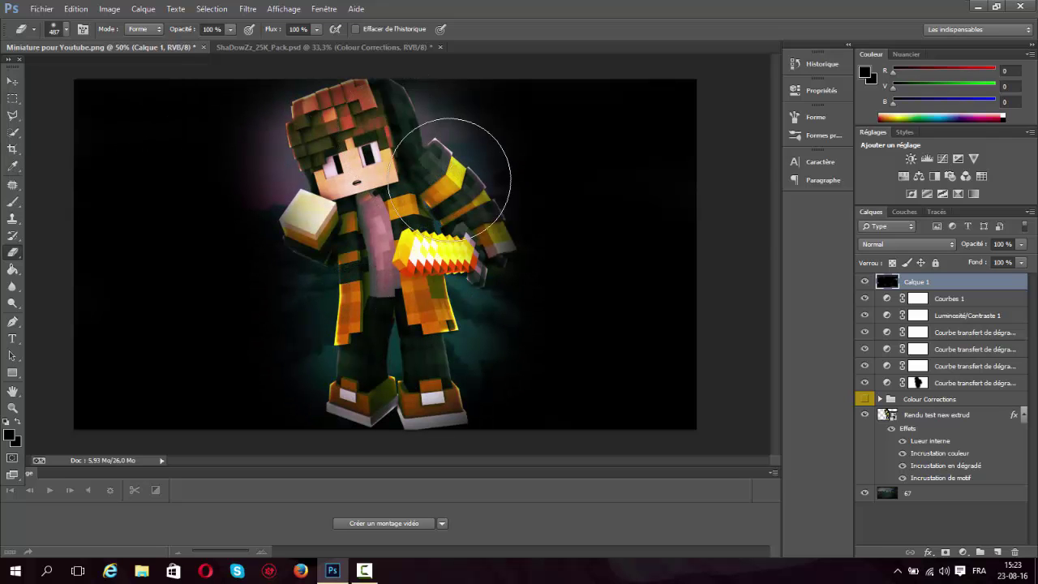
drag(985, 247, 925, 257)
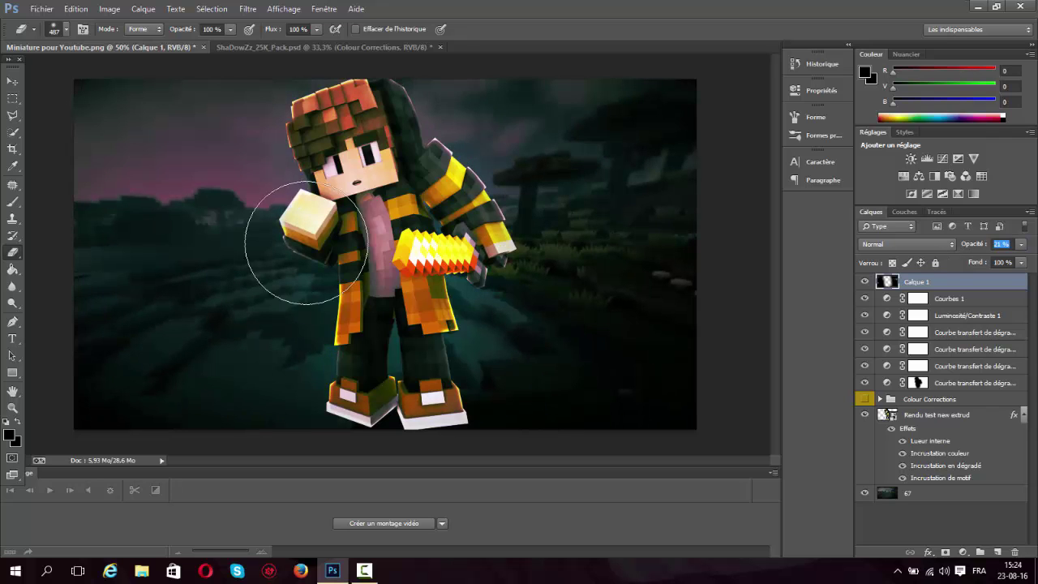
key(v)
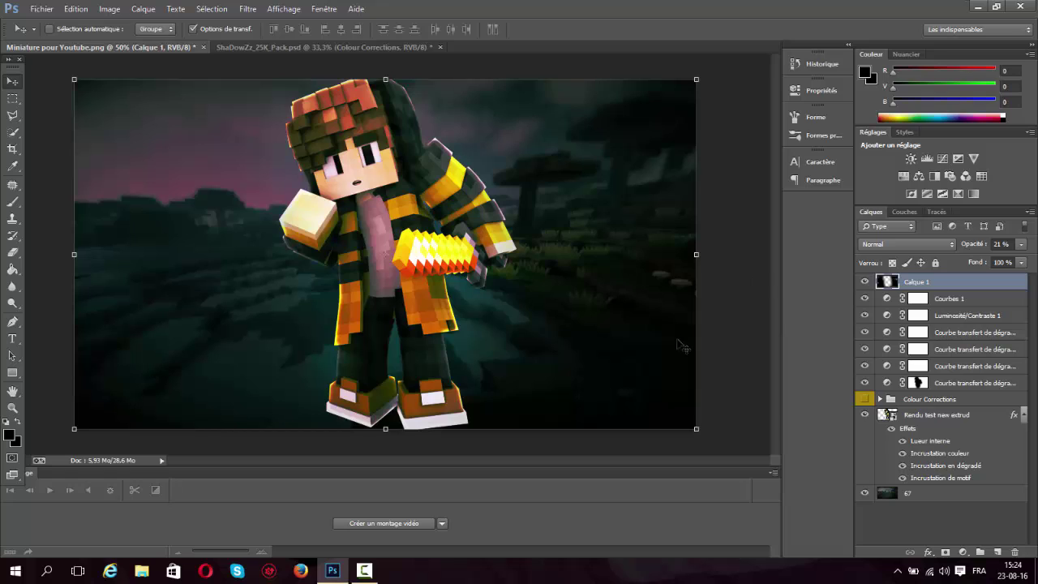
On a new layer, select a rectangle just inside the image edges and invert the selection to leave a thin border
click(998, 551)
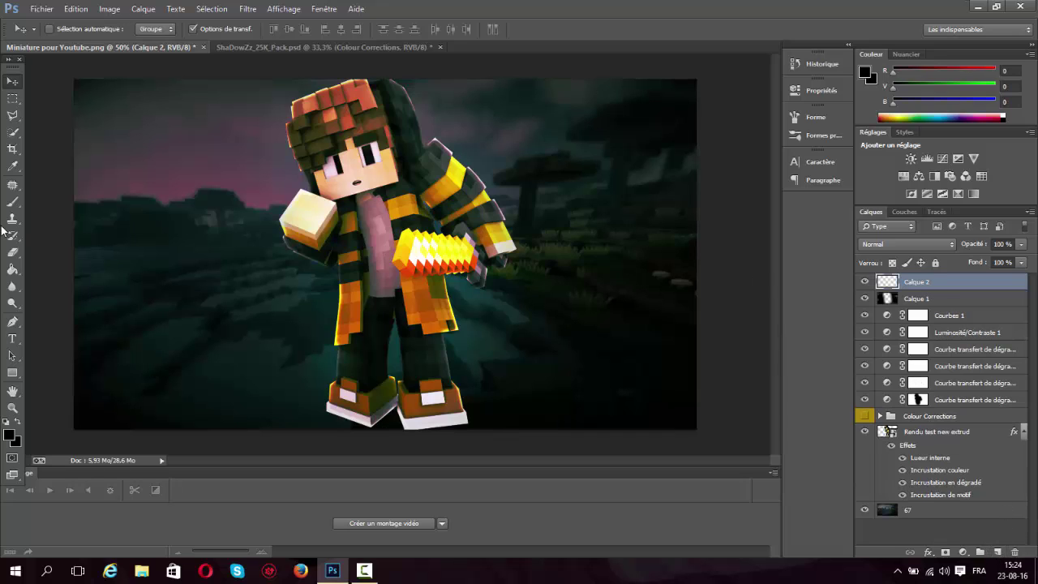
click(12, 98)
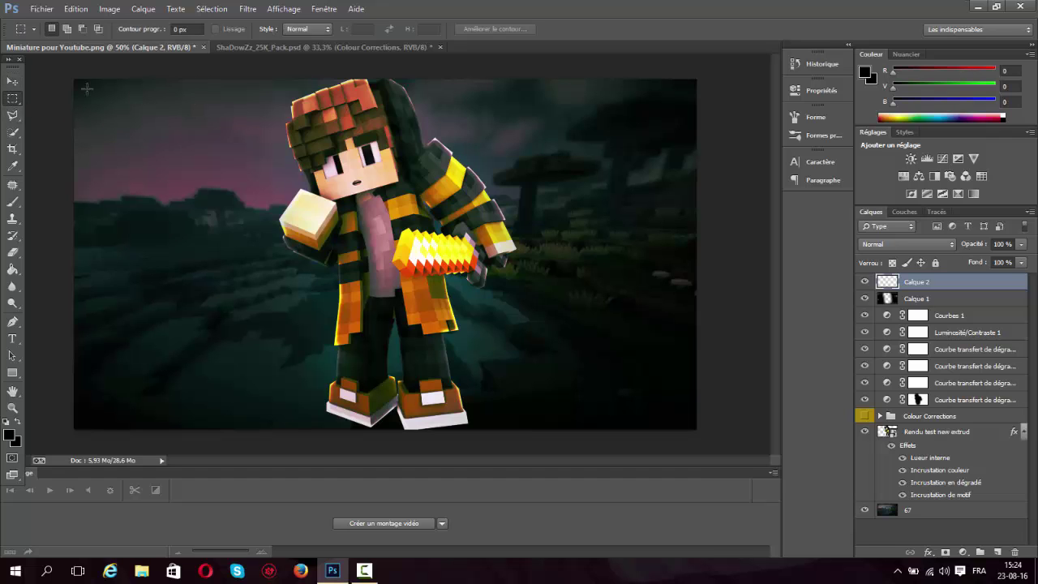
drag(78, 83, 690, 425)
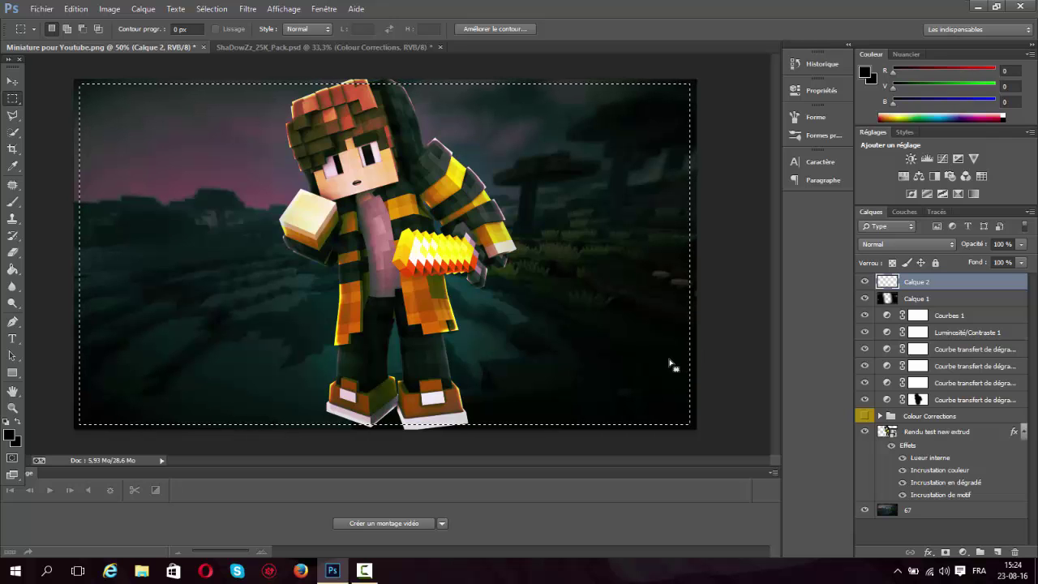
right_click(419, 231)
click(463, 258)
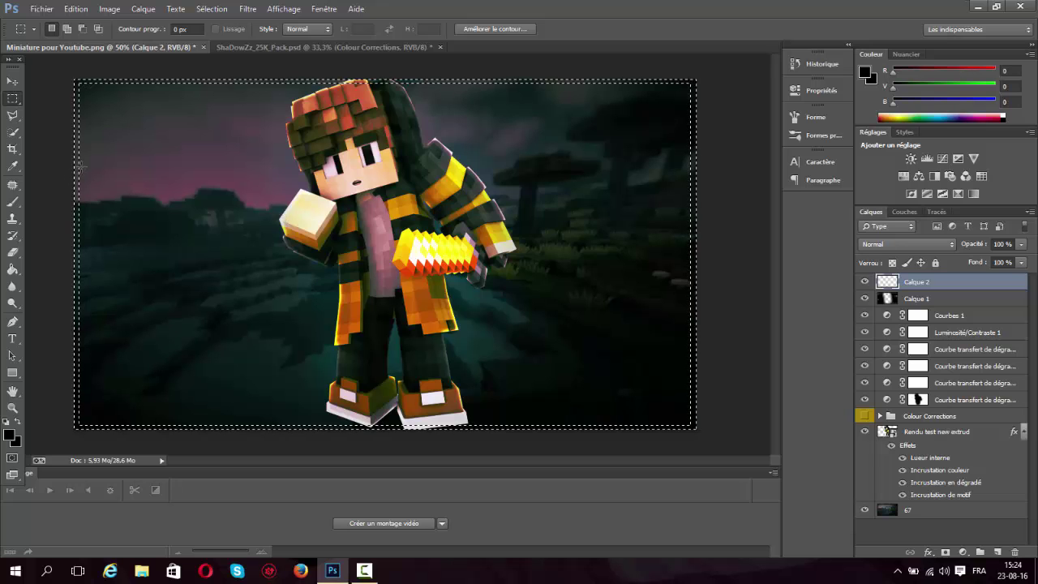
Paint the selected border white (#ffffff) with the brush and deselect it
click(13, 202)
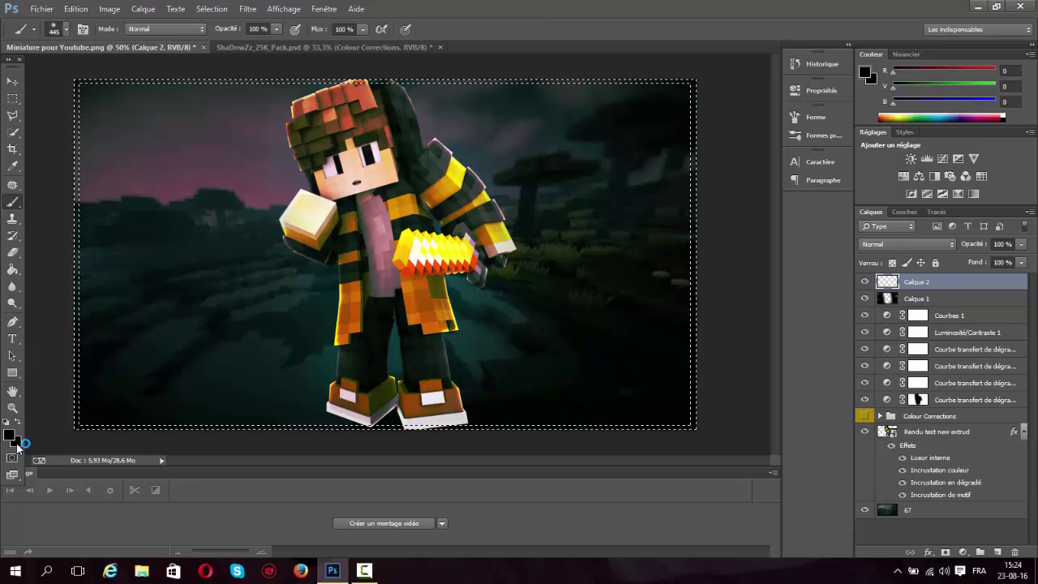
click(9, 438)
click(498, 267)
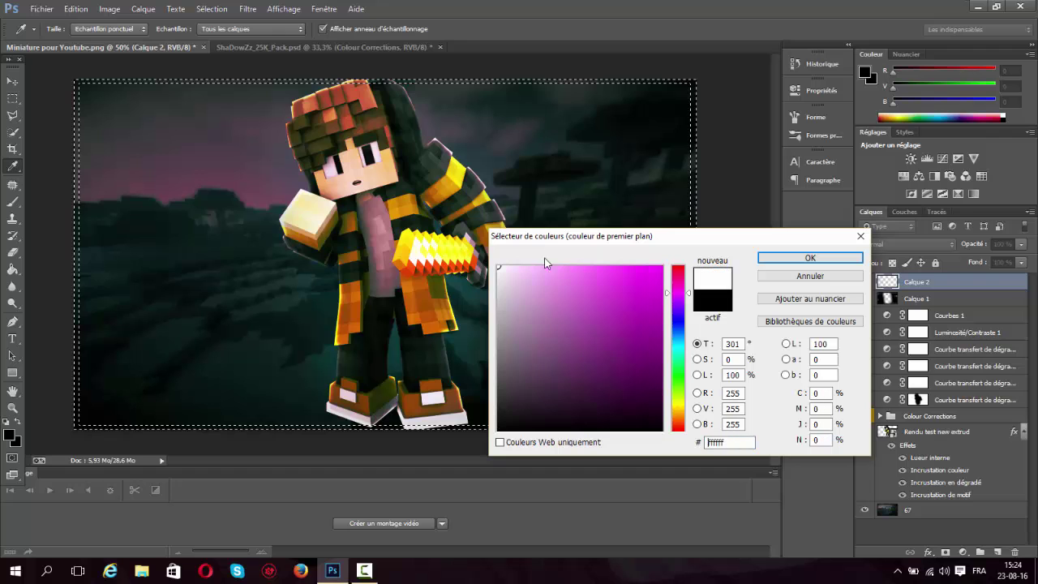
click(791, 260)
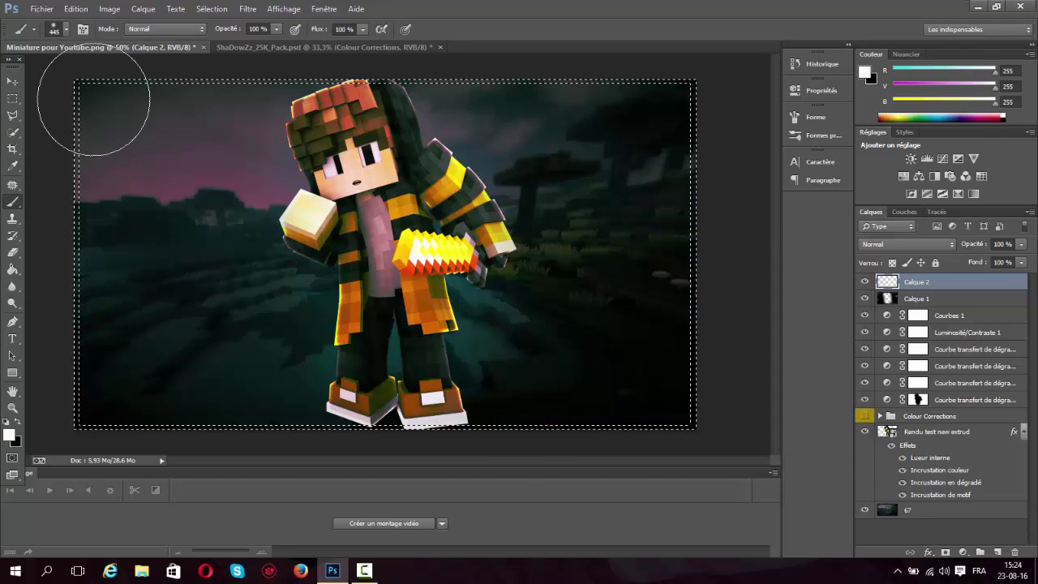
mouse_move(271, 82)
mouse_down()
mouse_move(246, 71)
mouse_move(731, 95)
mouse_move(713, 162)
mouse_move(419, 430)
mouse_move(328, 425)
mouse_move(41, 351)
mouse_move(48, 453)
mouse_move(2, 73)
mouse_up()
click(12, 98)
right_click(352, 263)
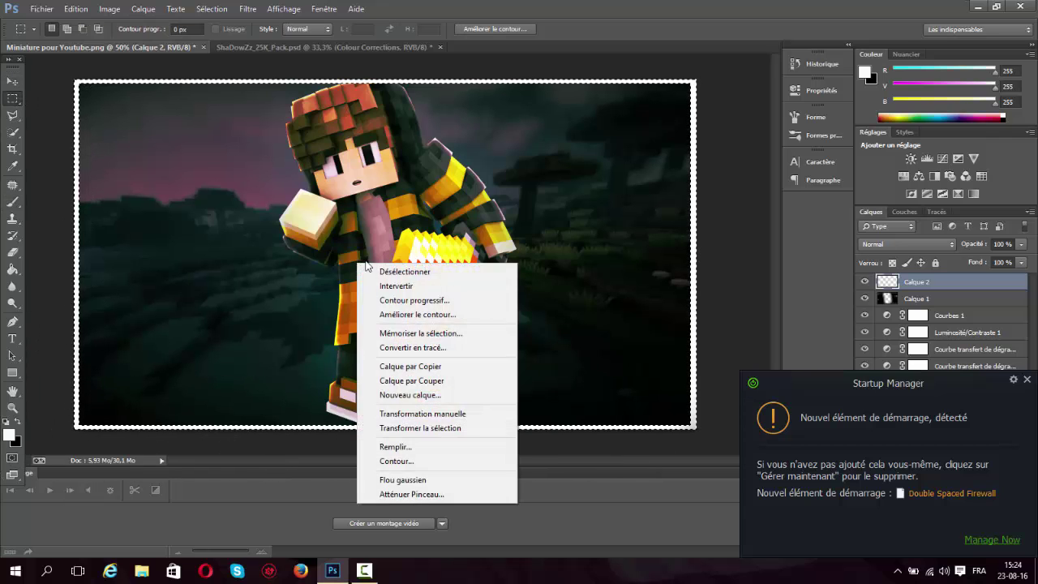
click(390, 271)
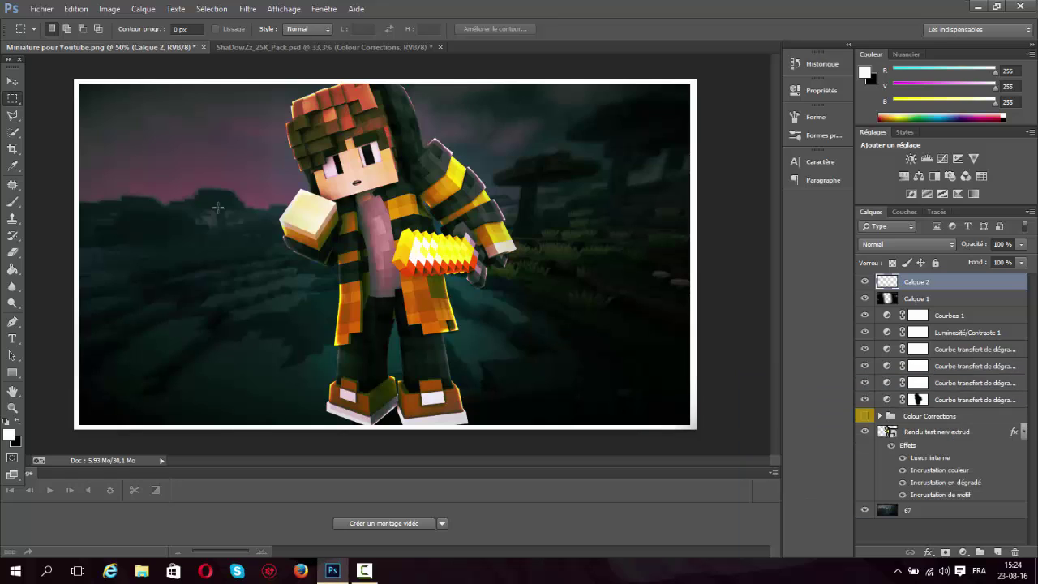
Set the white frame layer's blending mode to Incrustation
click(12, 81)
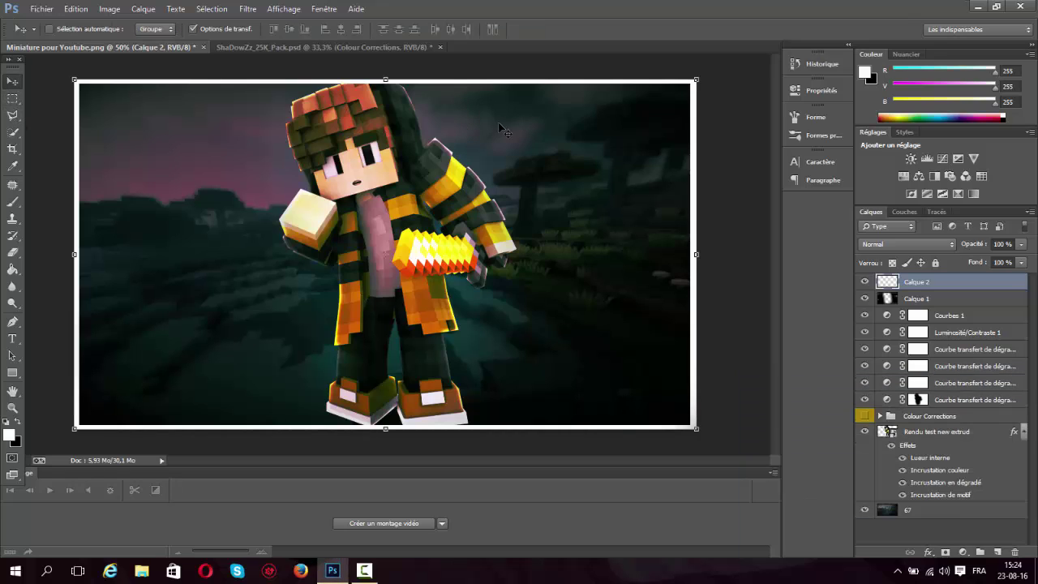
click(900, 243)
click(884, 169)
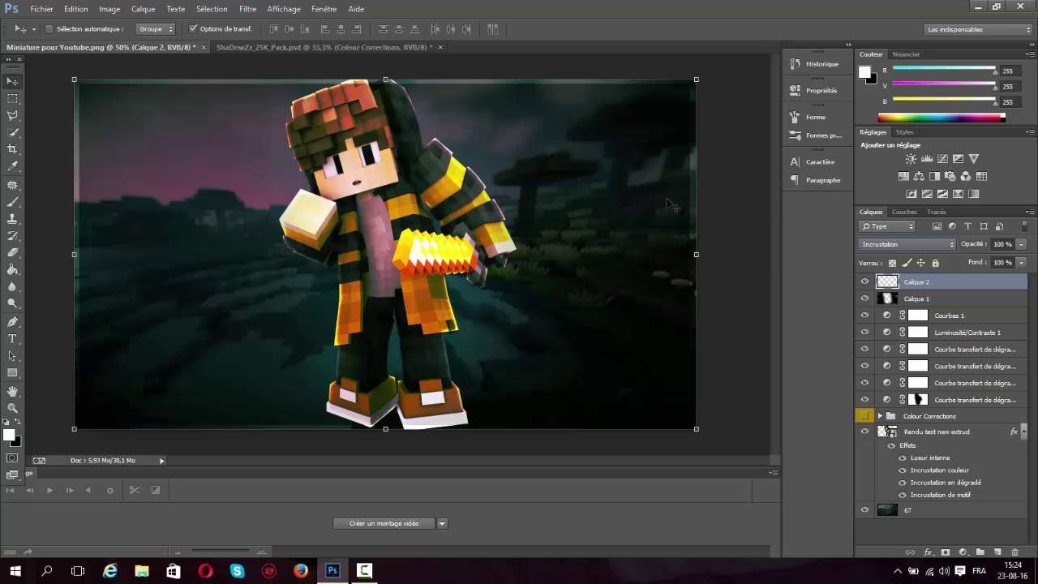
Scale the frame down so it sits slightly inset from the image edges, and centre it on the canvas
key(ctrl+t)
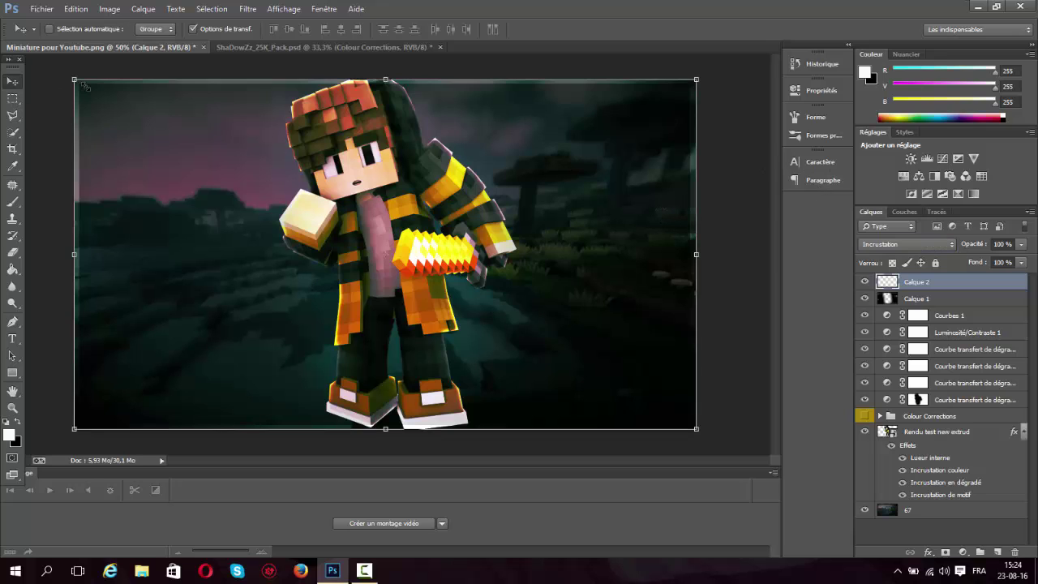
drag(74, 80, 147, 120)
key(Return)
drag(468, 261, 424, 244)
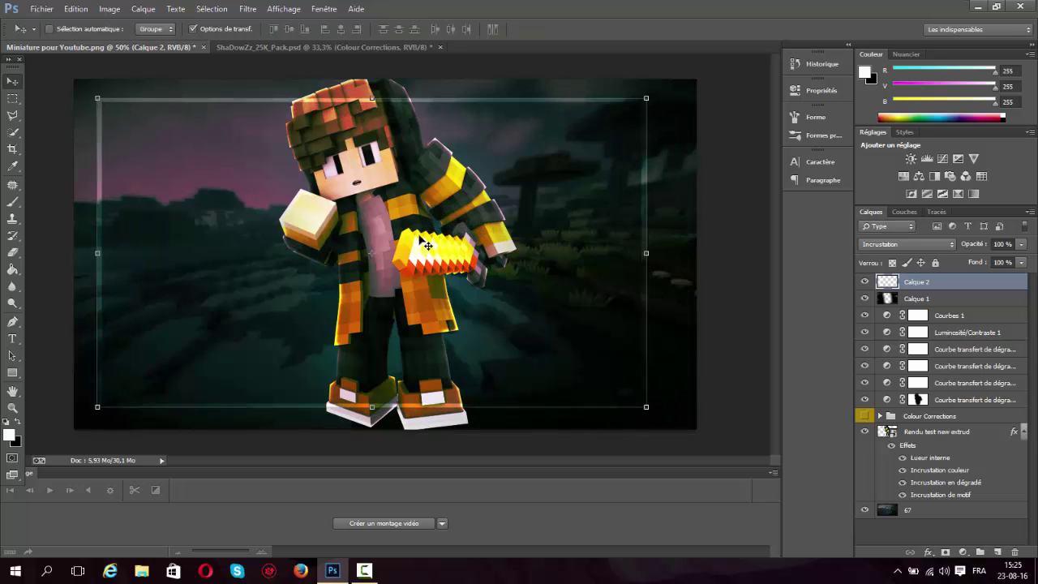
drag(595, 222, 603, 223)
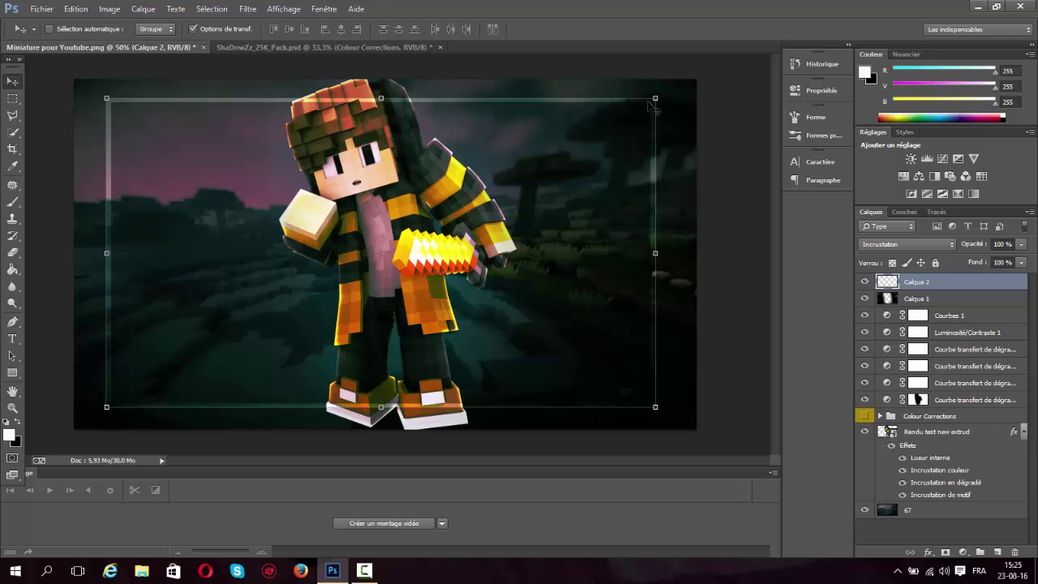
drag(658, 97, 680, 88)
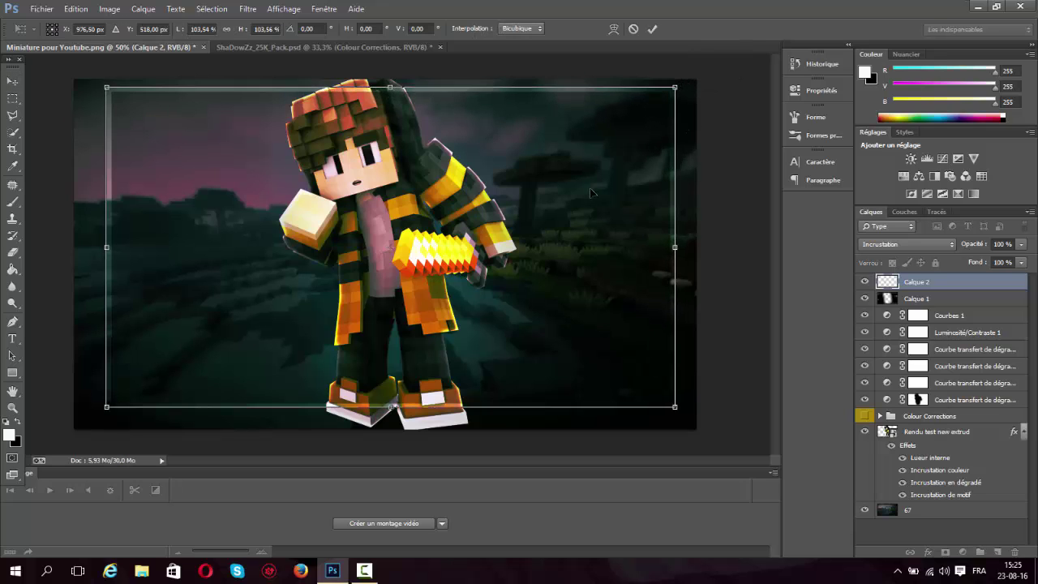
drag(586, 191, 573, 196)
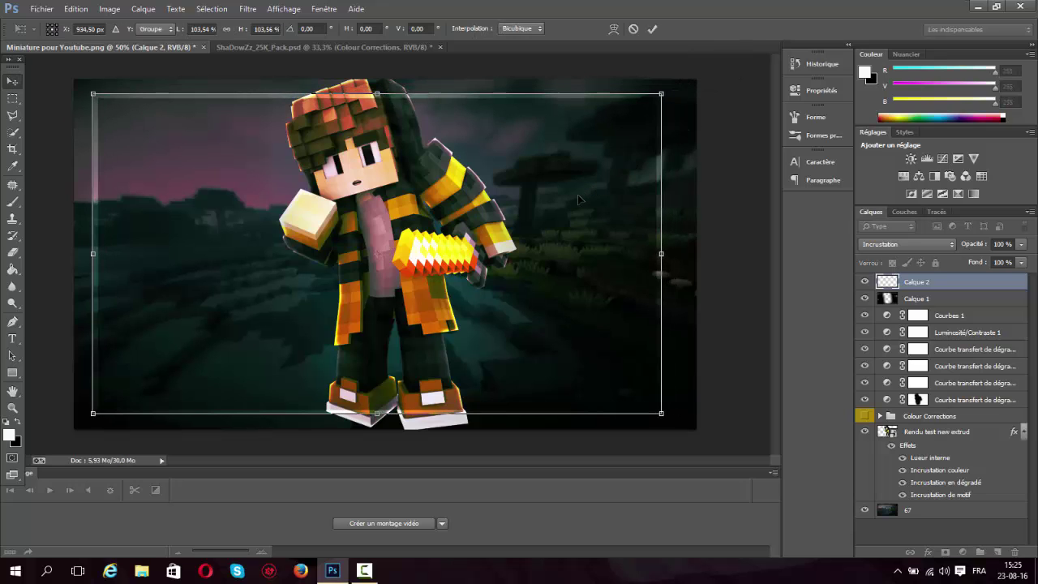
key(Return)
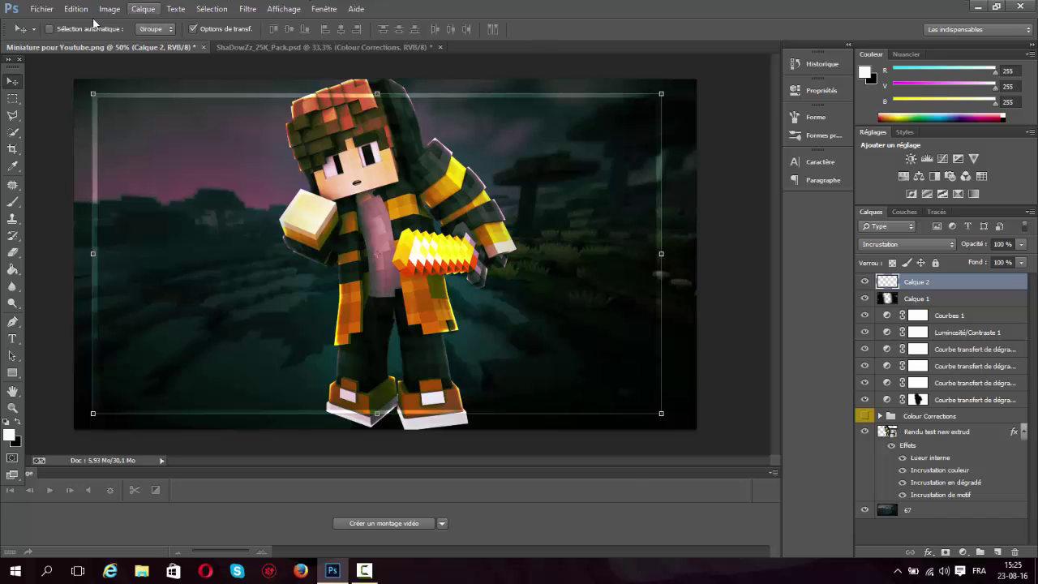
Erase the frame where it crosses the character and set the frame layer's opacity to 59 %
click(12, 252)
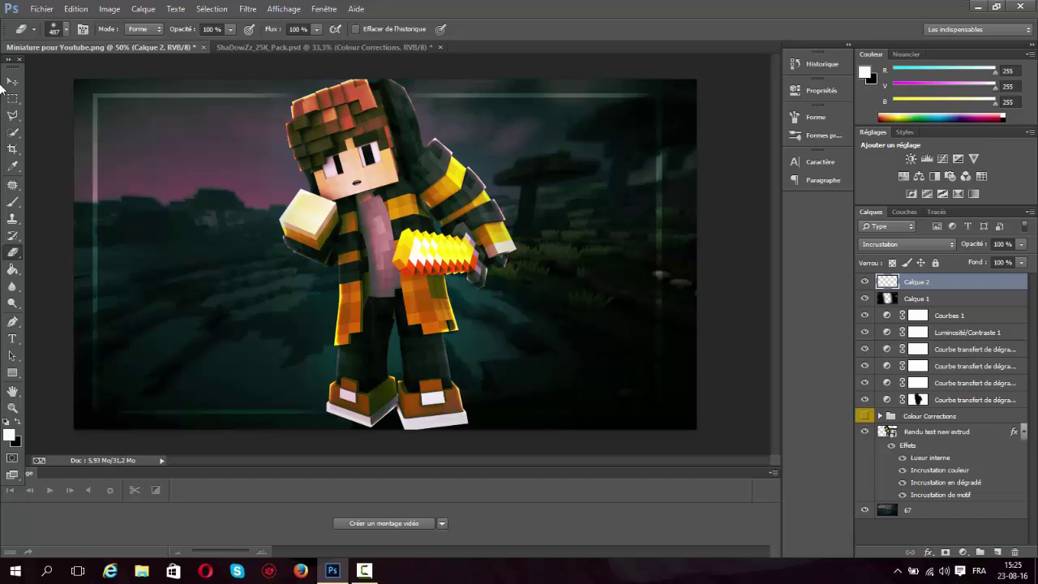
click(11, 83)
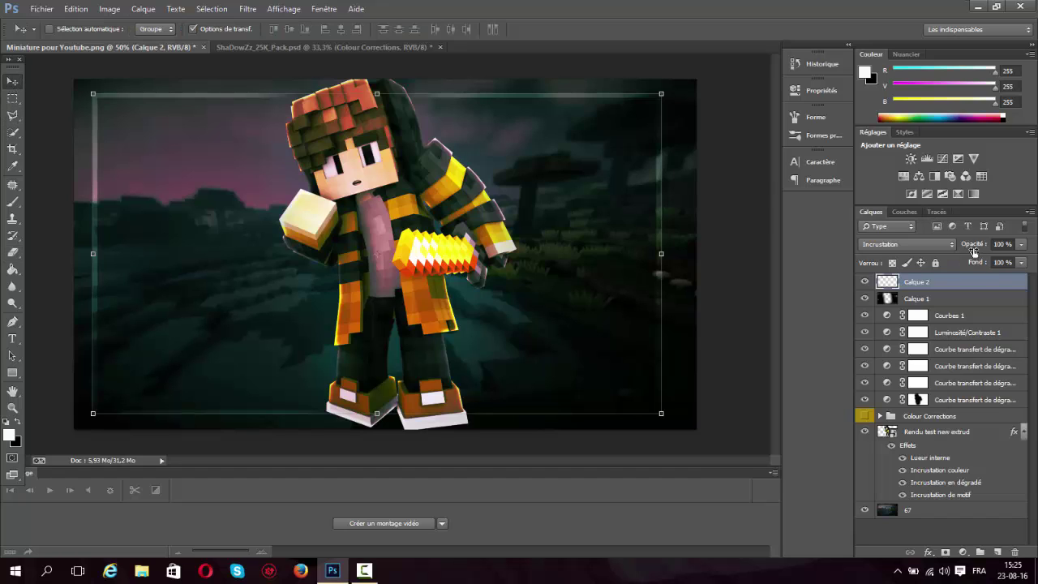
drag(983, 247, 981, 246)
drag(957, 248, 952, 247)
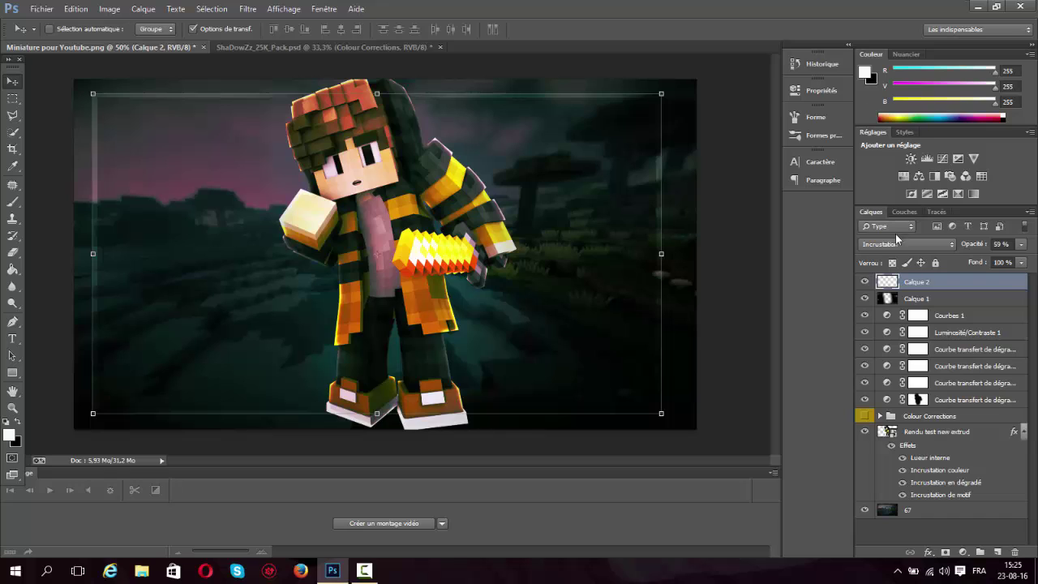
Select the Colour Corrections group and make it visible
click(932, 299)
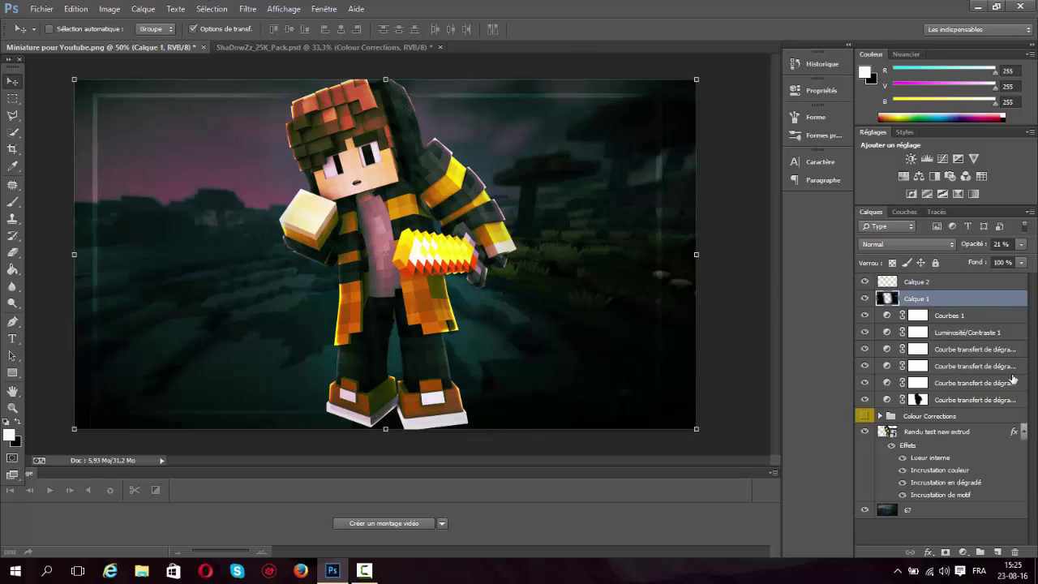
click(924, 421)
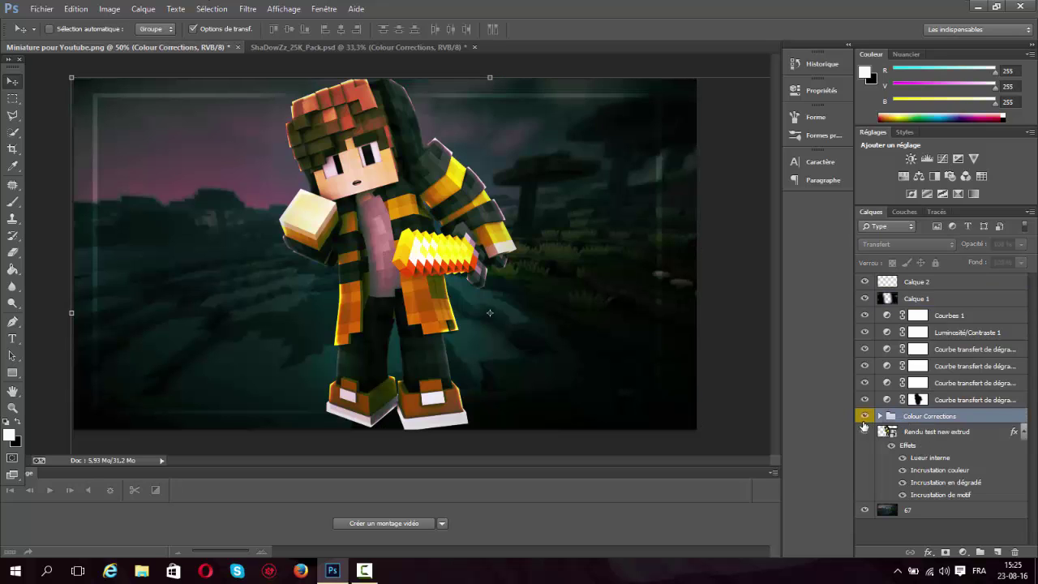
click(864, 419)
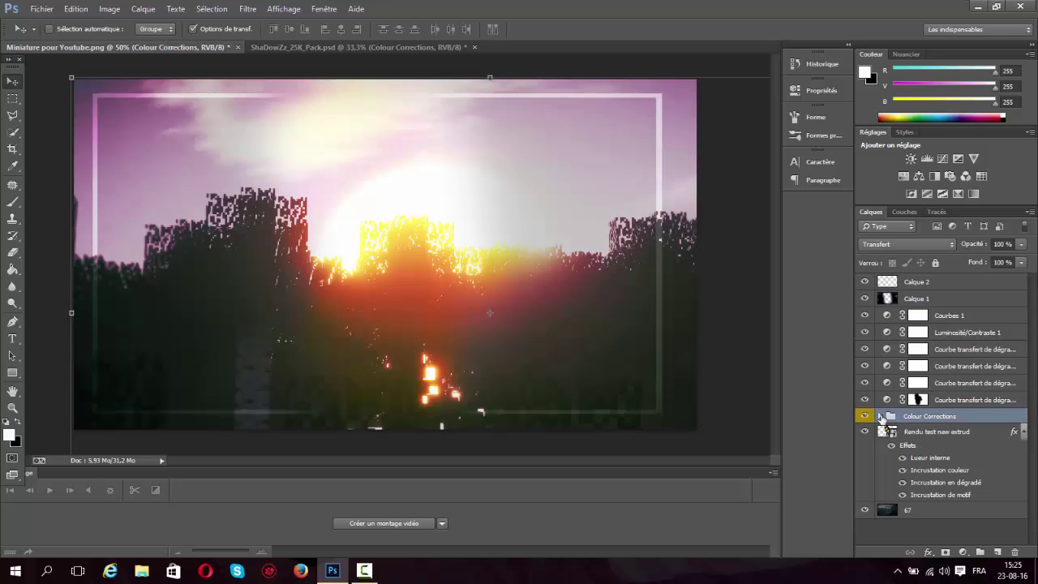
Hide and delete the CC Screenshot layer at the end of the Colour Corrections group
click(880, 416)
scroll(892, 430, down, 10)
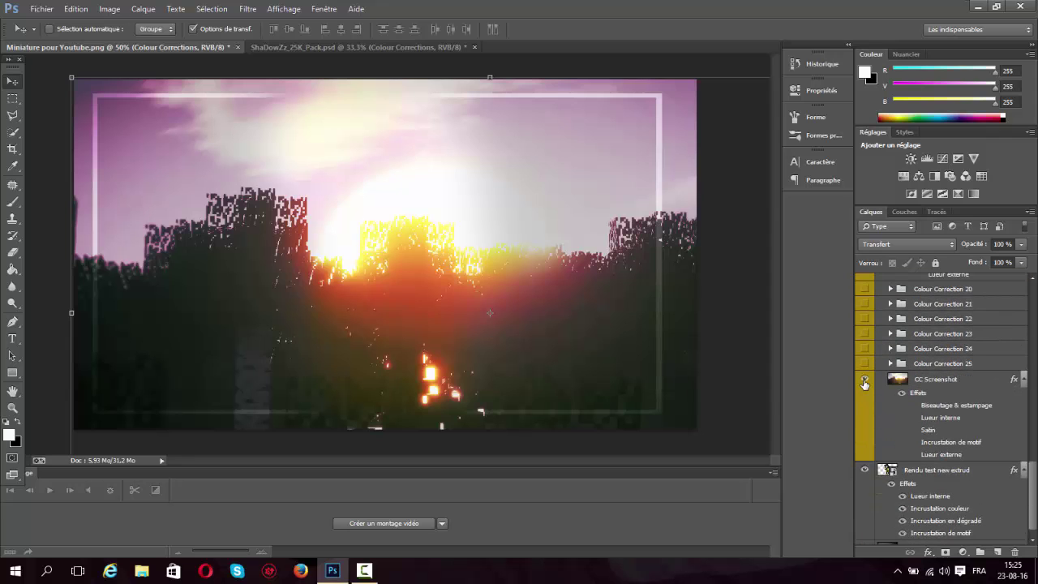
click(865, 379)
click(945, 380)
scroll(943, 365, up, 15)
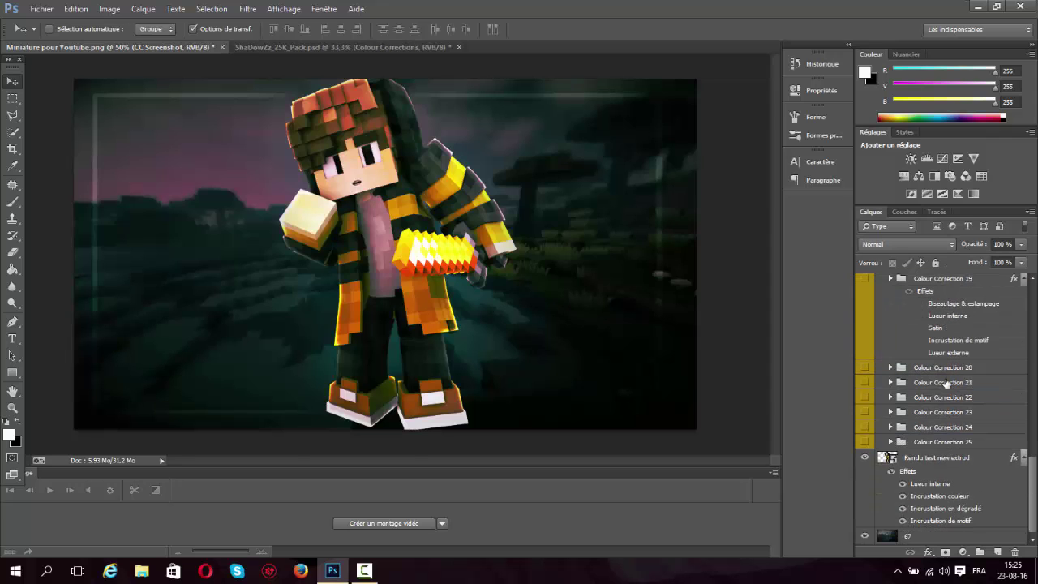
Collapse the Colour Corrections group and move it above the Courbes 1 layer, directly below Calque 1
scroll(940, 346, up, 5)
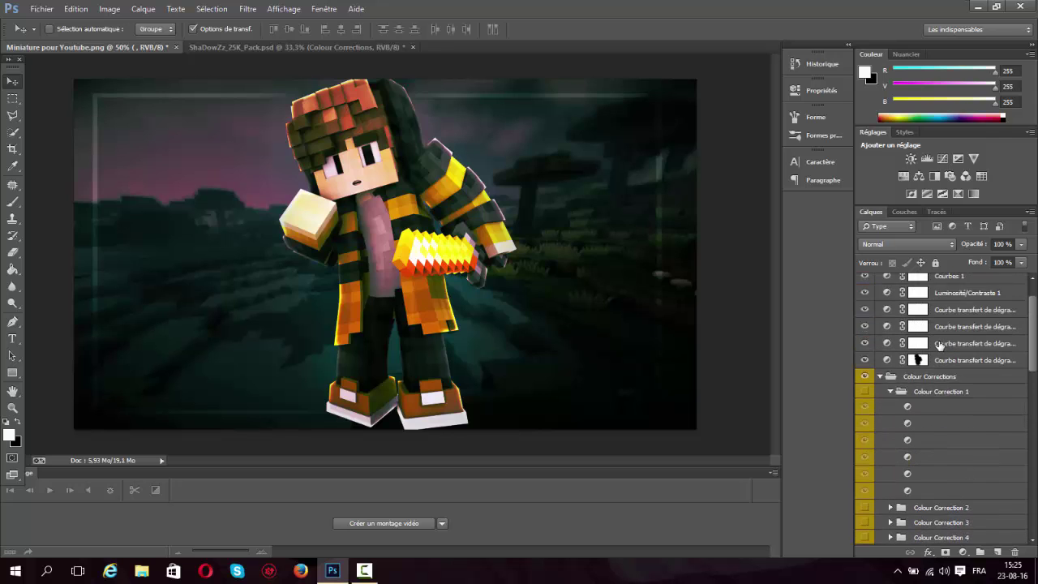
click(880, 417)
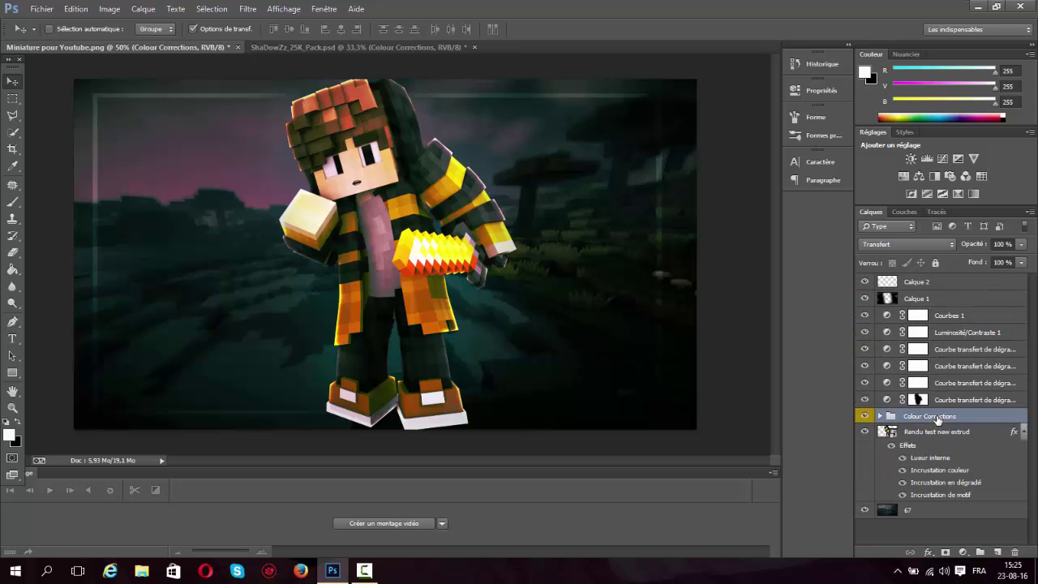
drag(938, 418, 942, 315)
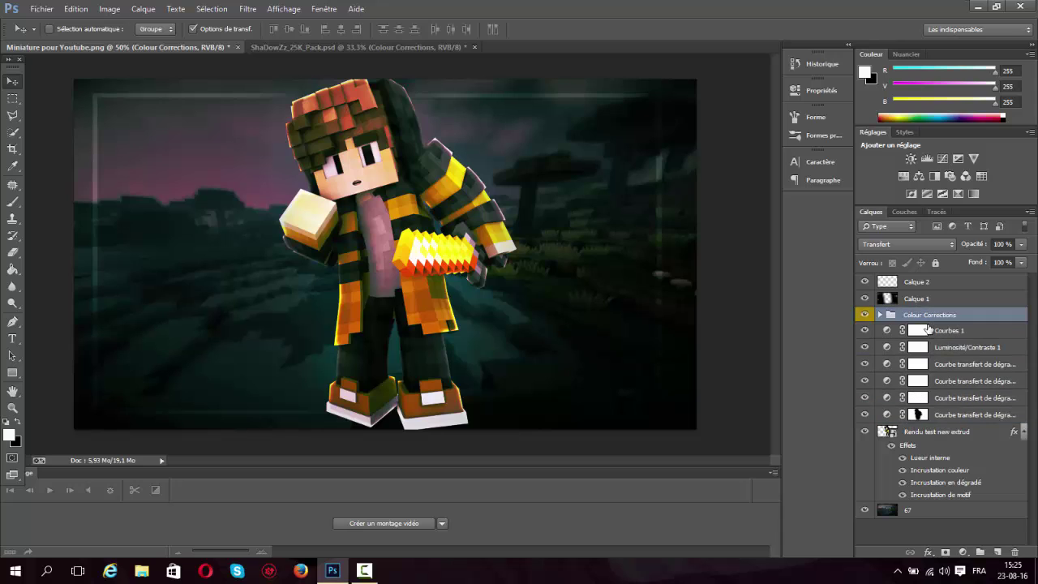
Expand the Colour Corrections group and preview Colour Correction 1 on the image, leaving it hidden
click(881, 315)
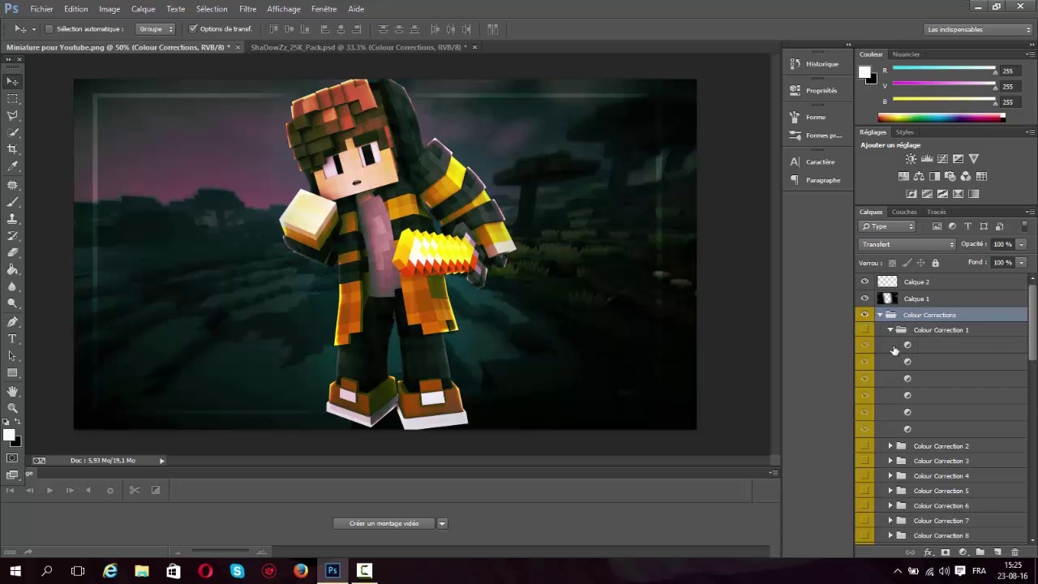
click(865, 330)
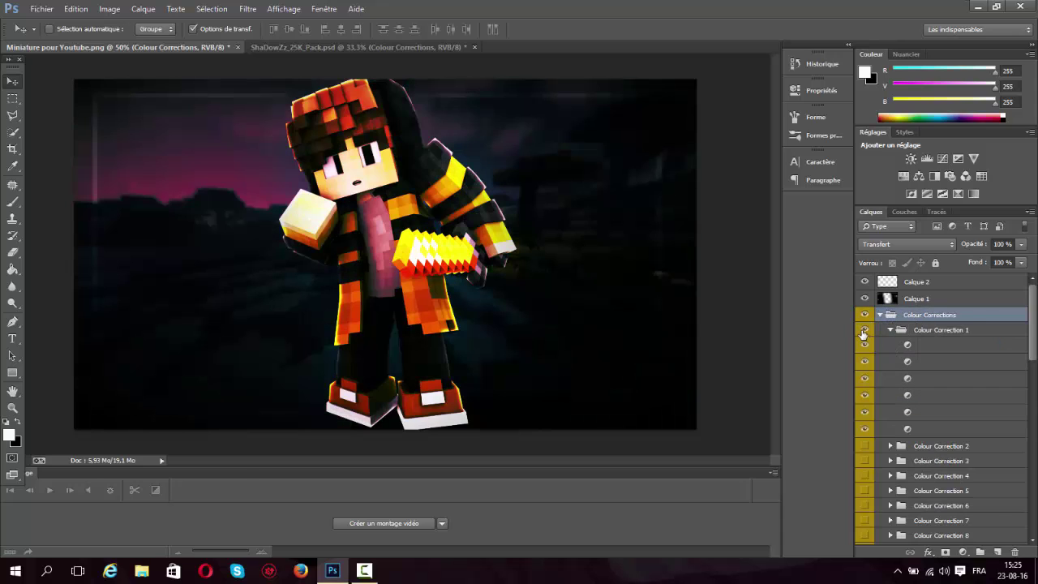
click(864, 331)
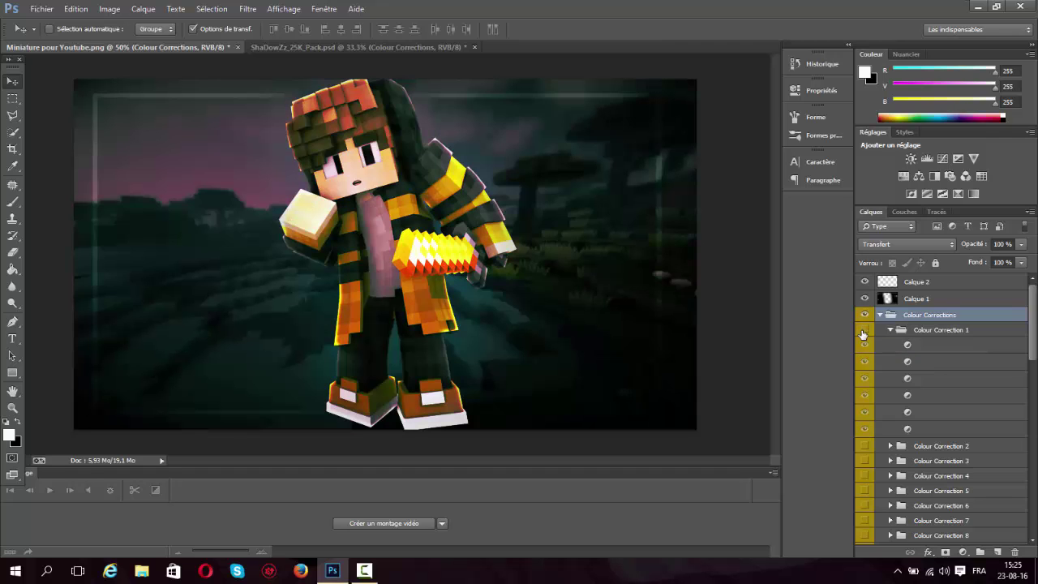
Collapse Colour Correction 1, then make Colour Correction 2 visible with its opacity set to 50 %
click(891, 330)
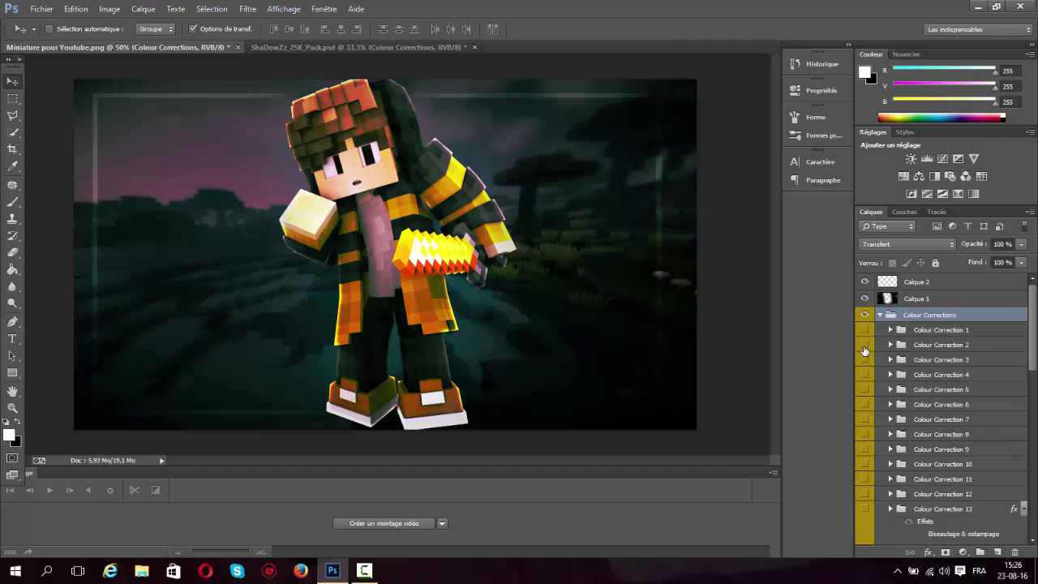
click(940, 350)
drag(978, 247, 947, 255)
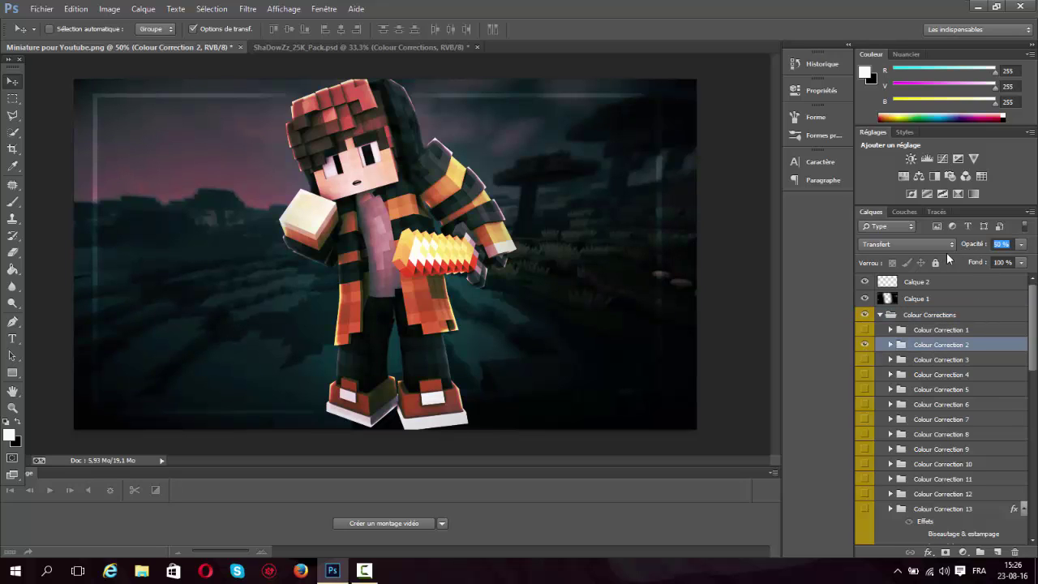
Preview Colour Correction 3 and Colour Correction 4 one after the other, leaving both hidden
click(865, 359)
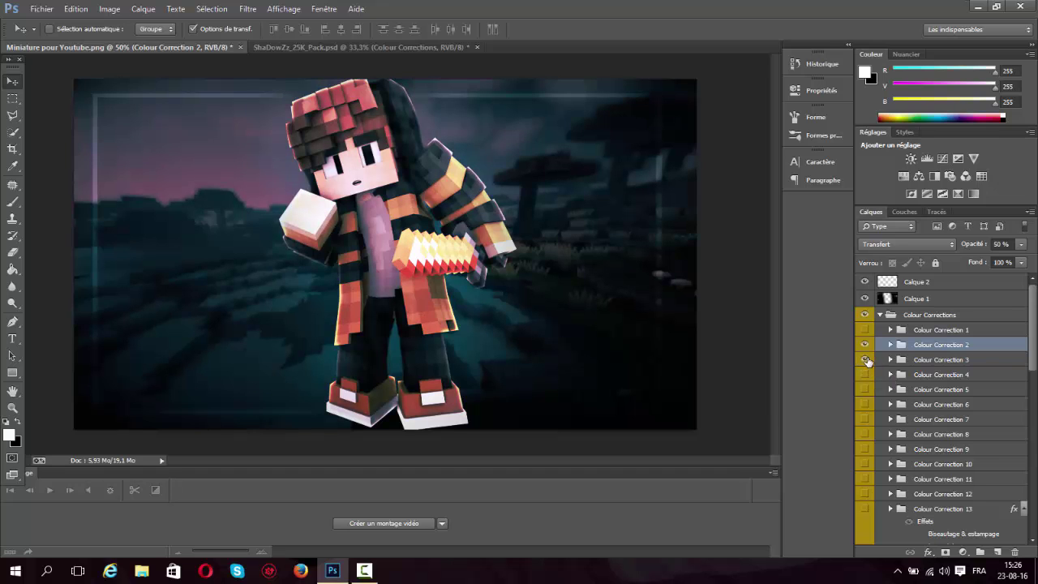
click(865, 360)
click(865, 375)
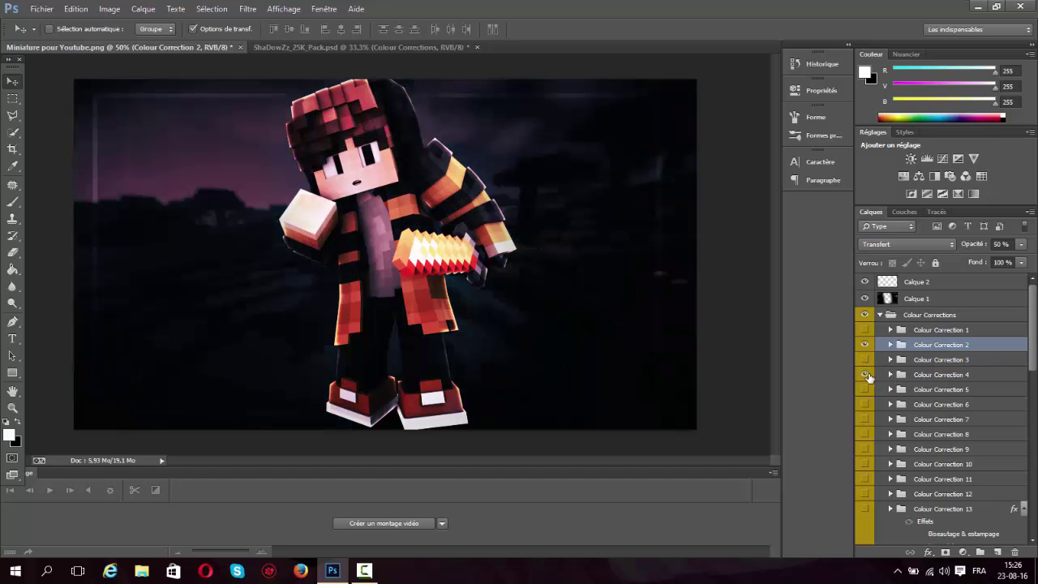
click(866, 374)
Make Colour Correction 5 visible and set its opacity to 80 %
click(864, 390)
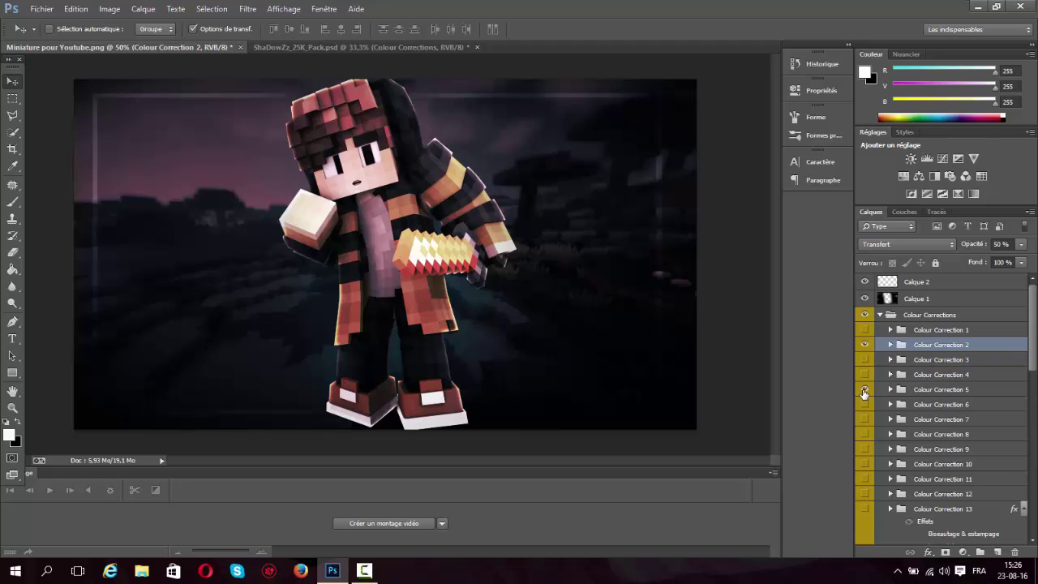
click(924, 390)
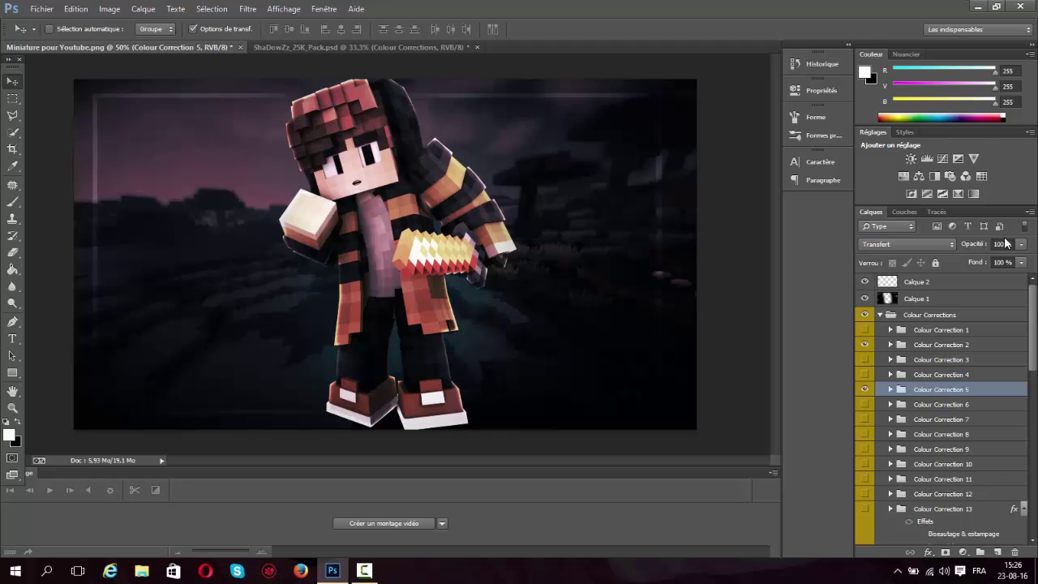
click(1002, 242)
text(80)
Preview Colour Correction 6 and leave it hidden, then show Colour Correction 7 at 30 % opacity
click(863, 404)
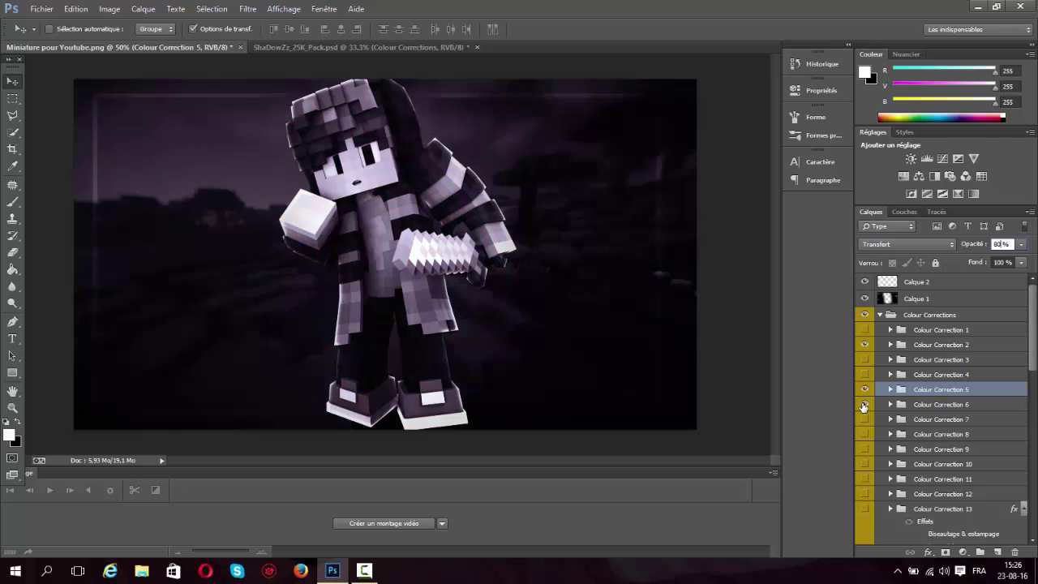
click(863, 404)
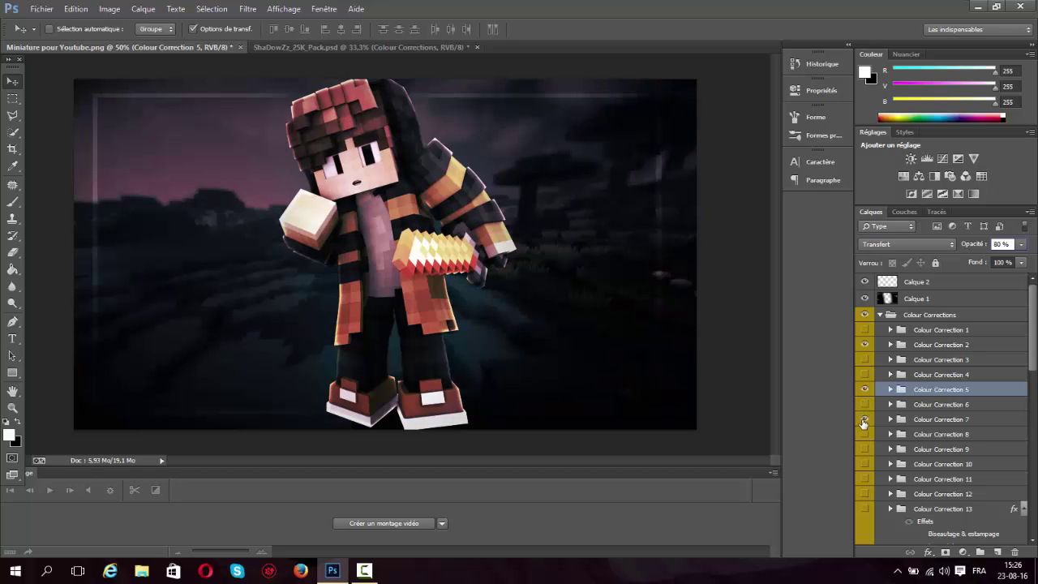
click(863, 419)
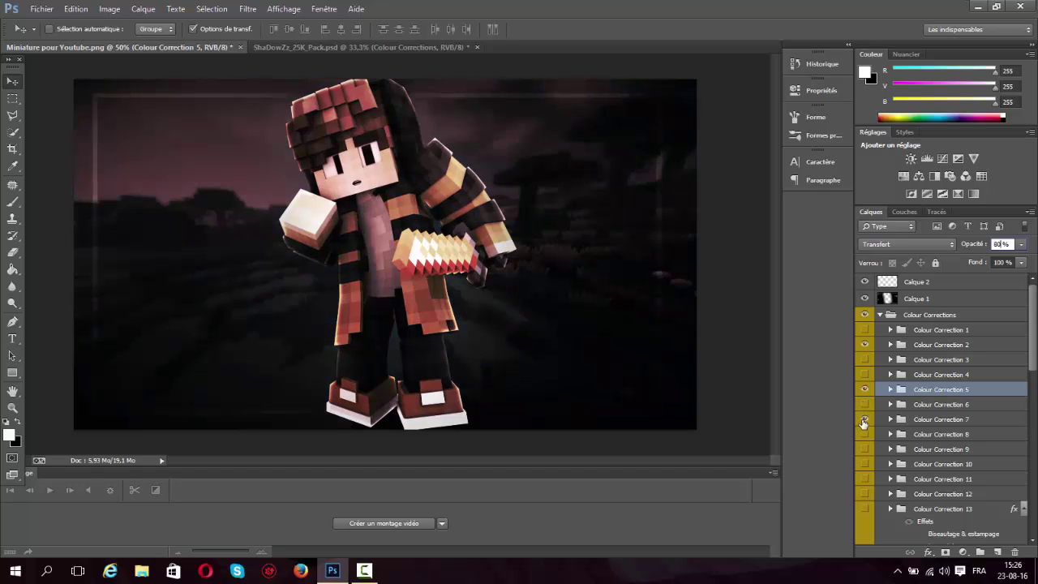
click(948, 422)
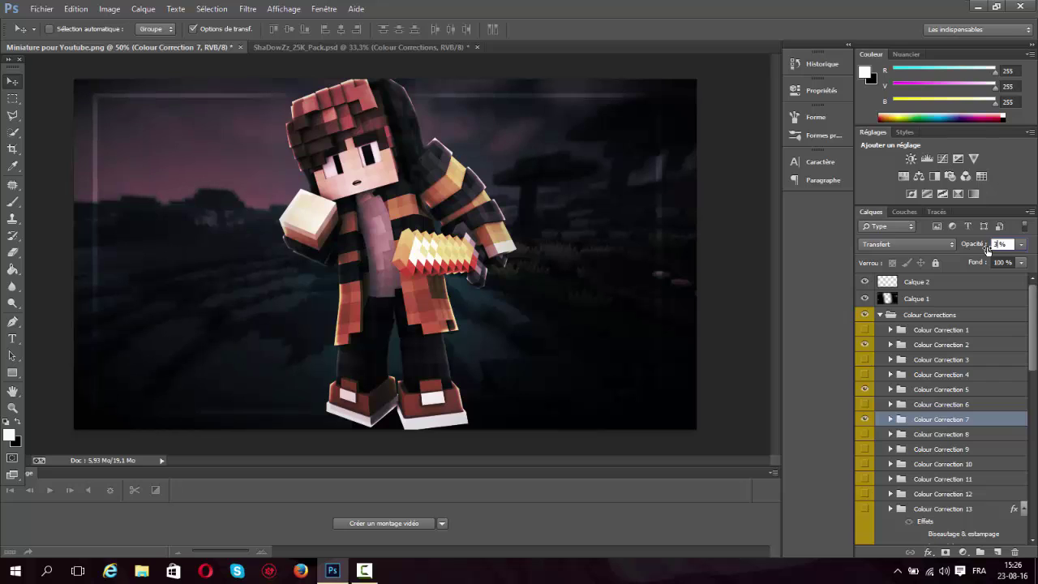
Make Colour Correction 8 visible and set its opacity to 42 %, trying other opacities on the way
click(865, 434)
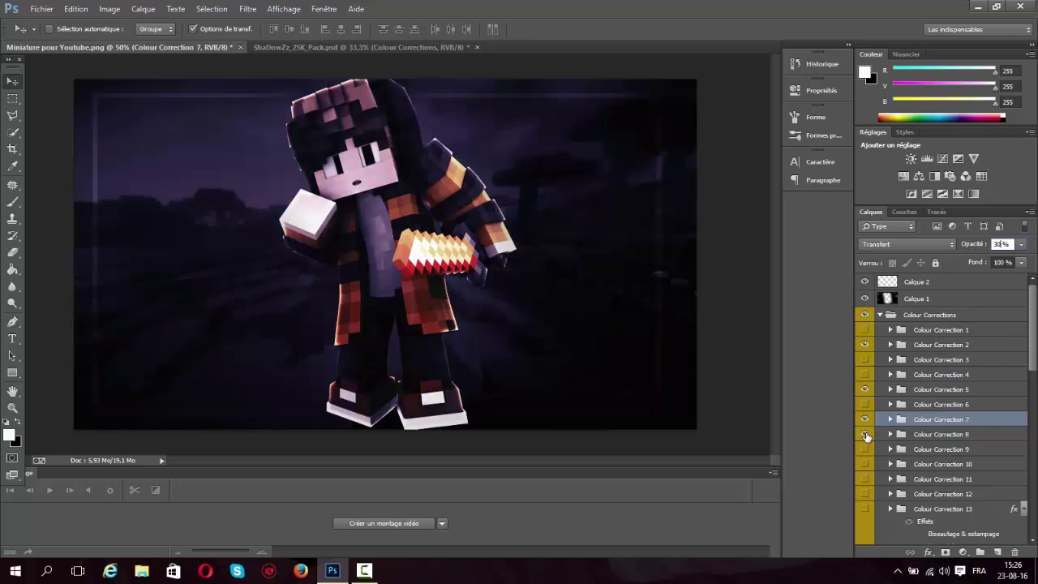
click(865, 435)
click(905, 436)
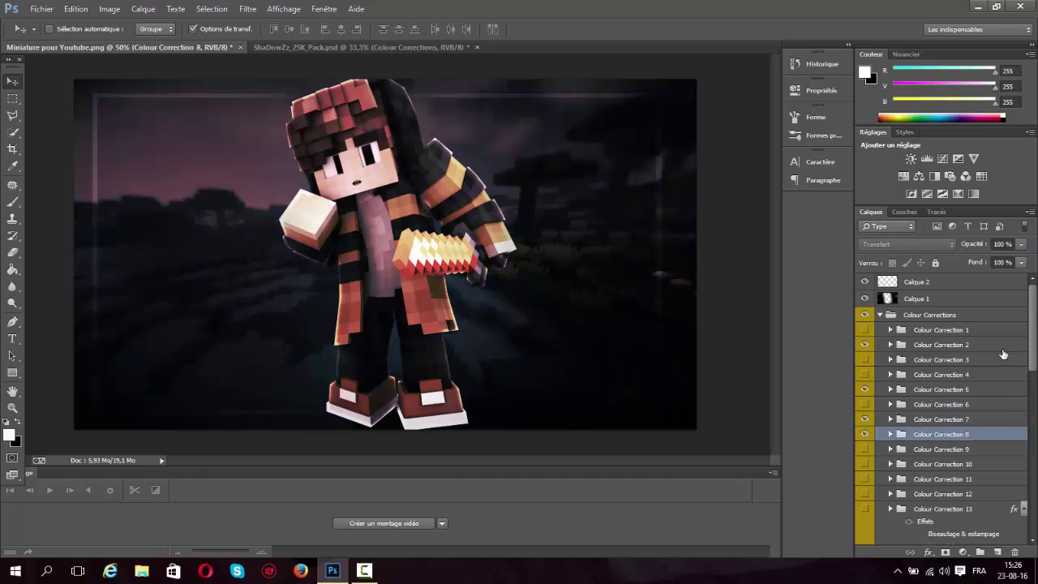
click(1003, 244)
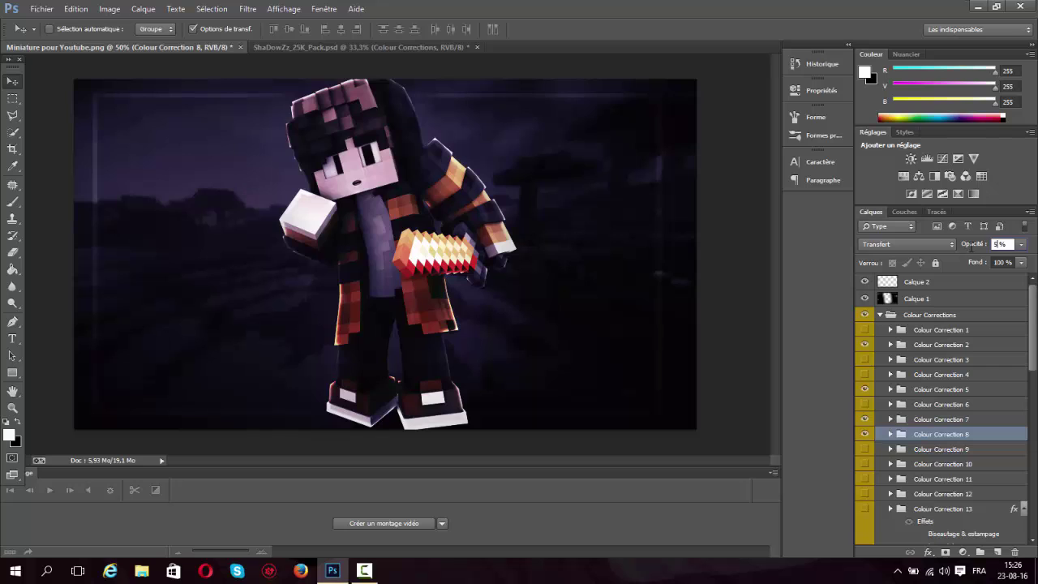
key(Return)
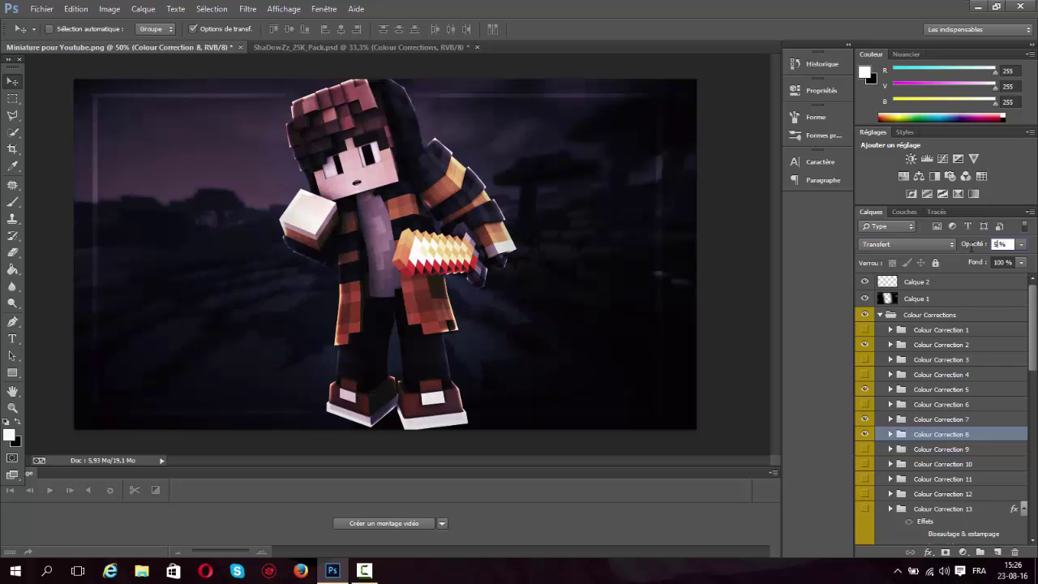
key(BackSpace)
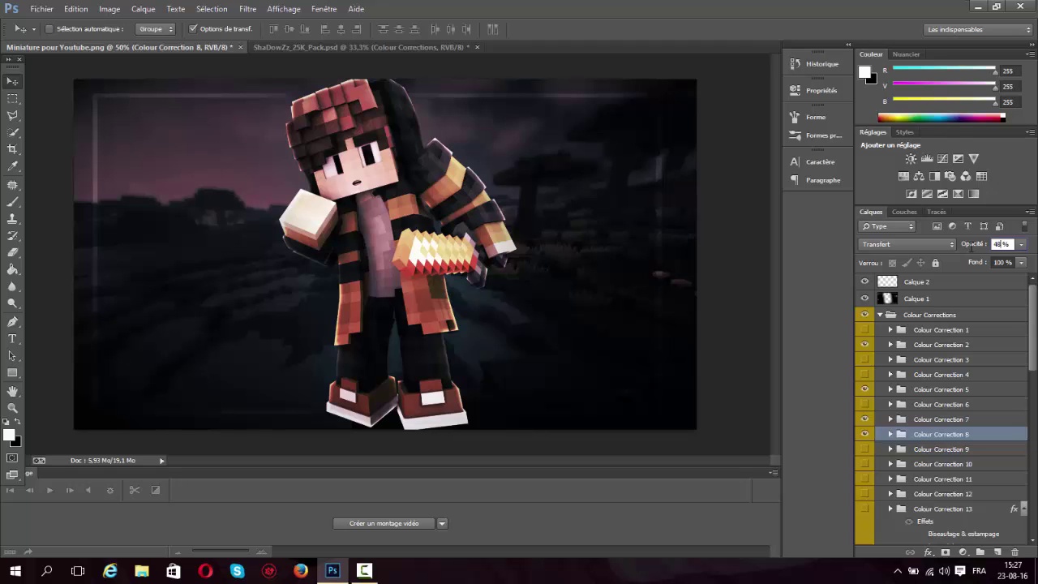
key(Return)
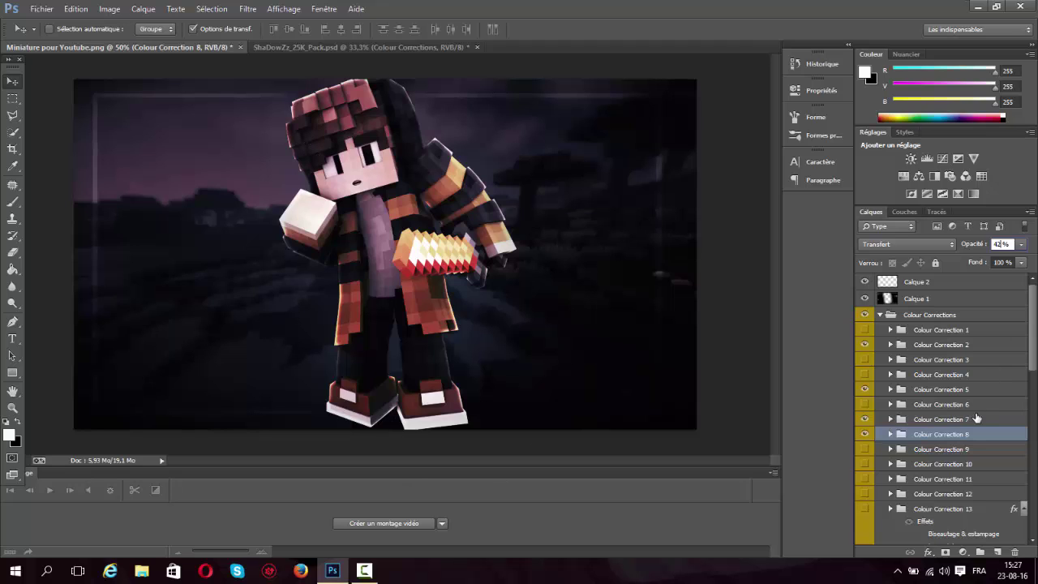
Preview Colour Correction 9 and Colour Correction 10 in turn against the current look, leaving both hidden
click(863, 449)
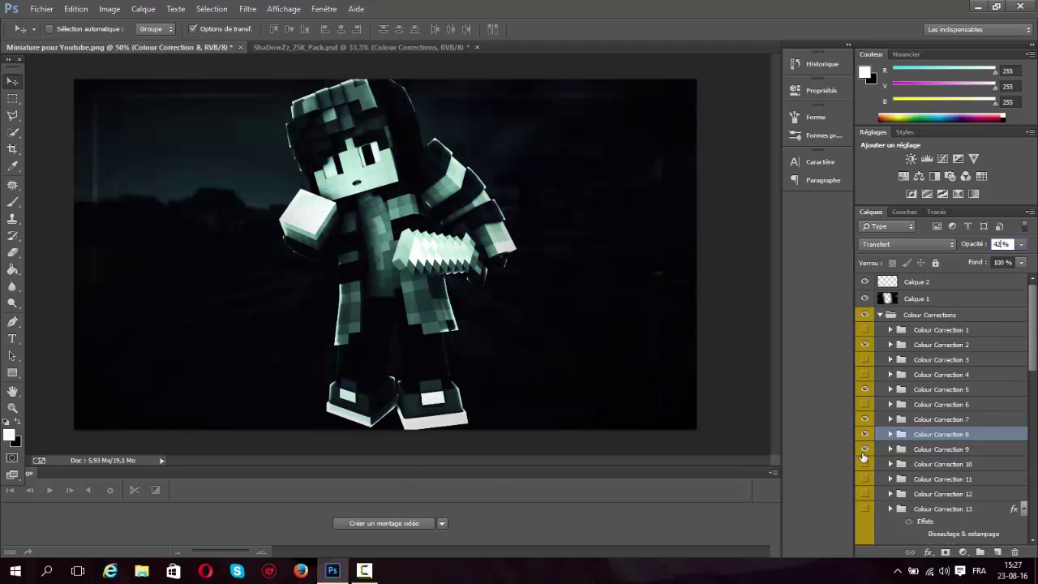
click(864, 450)
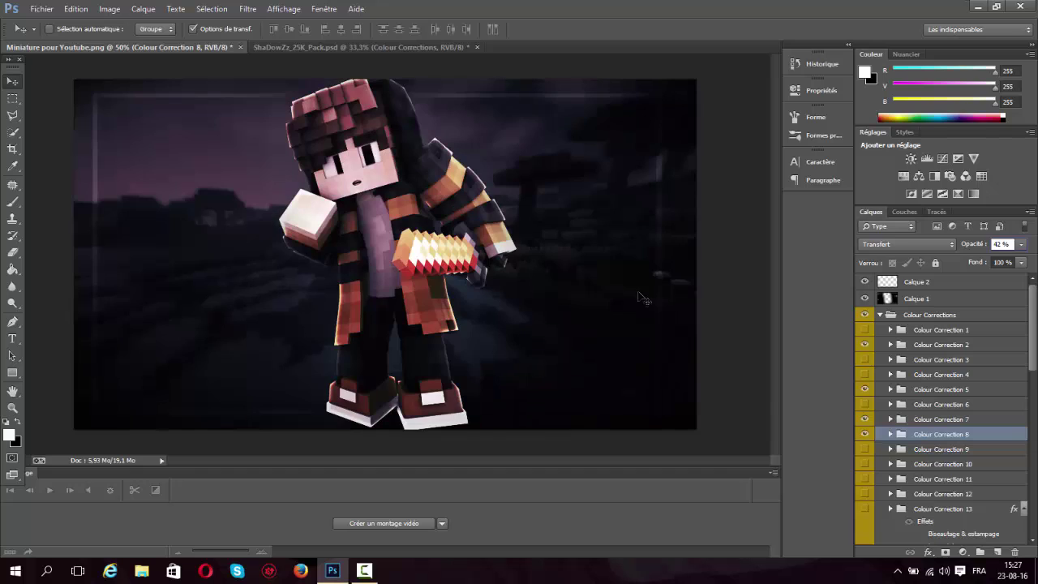
click(864, 449)
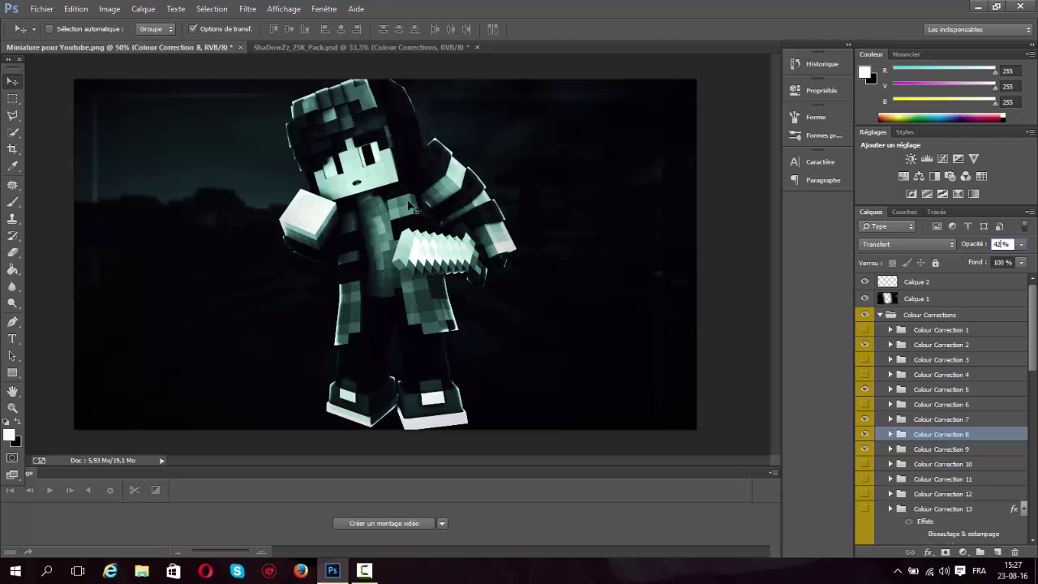
click(863, 451)
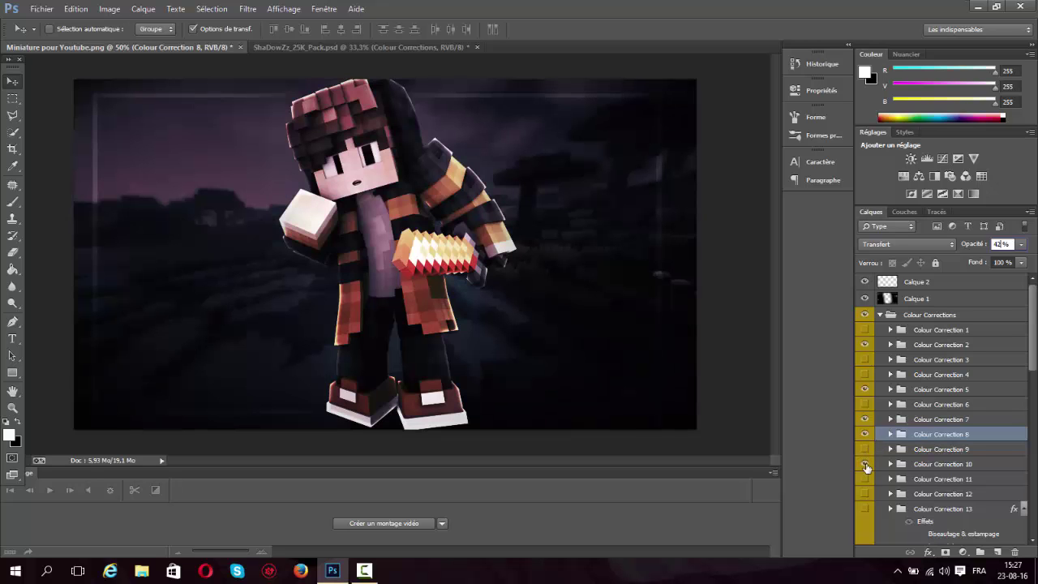
click(864, 464)
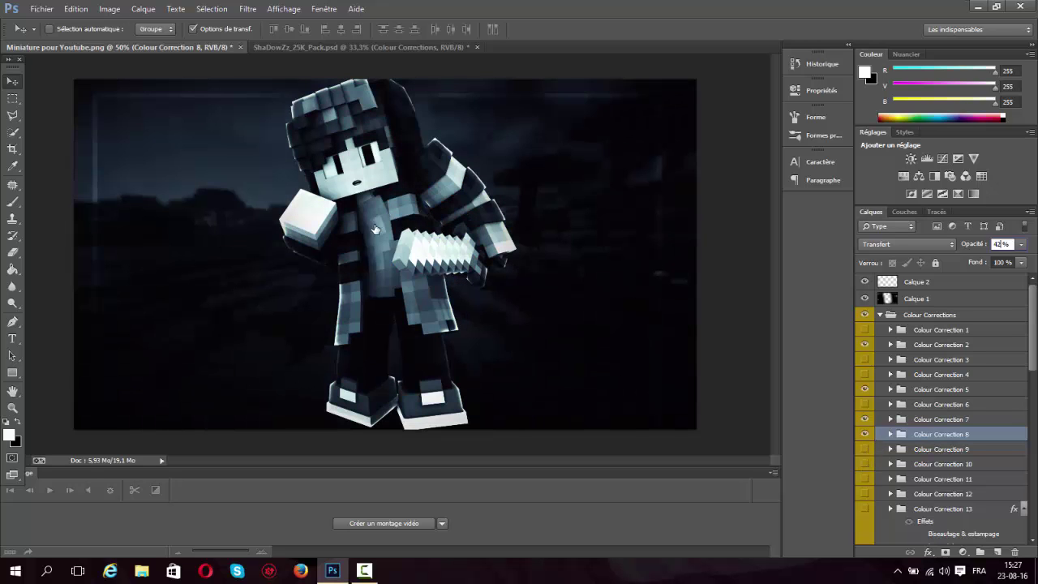
click(862, 466)
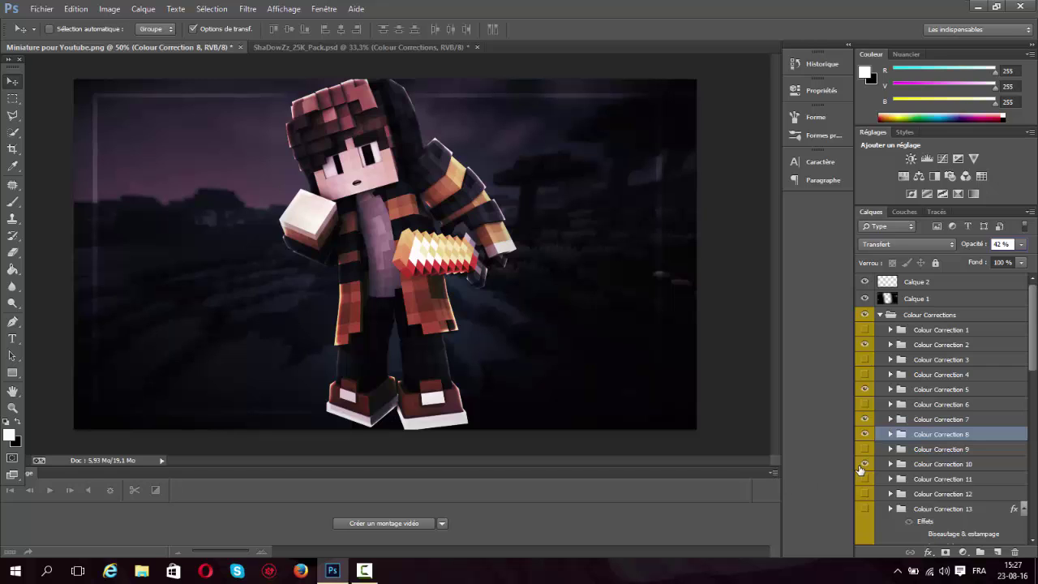
click(861, 466)
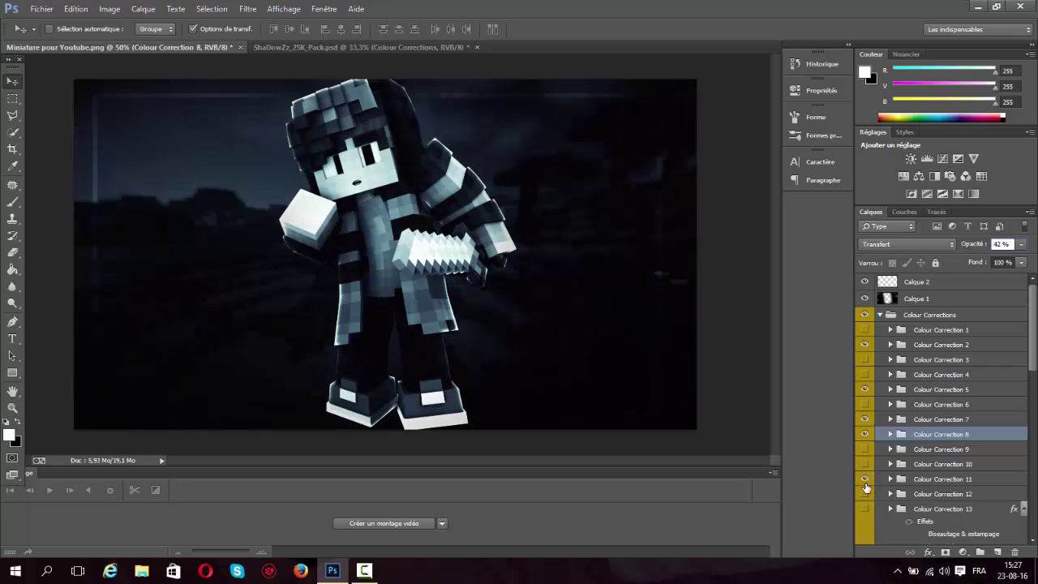
Compare the image with and without Colour Correction 11, then keep it visible at 76 % opacity
click(865, 483)
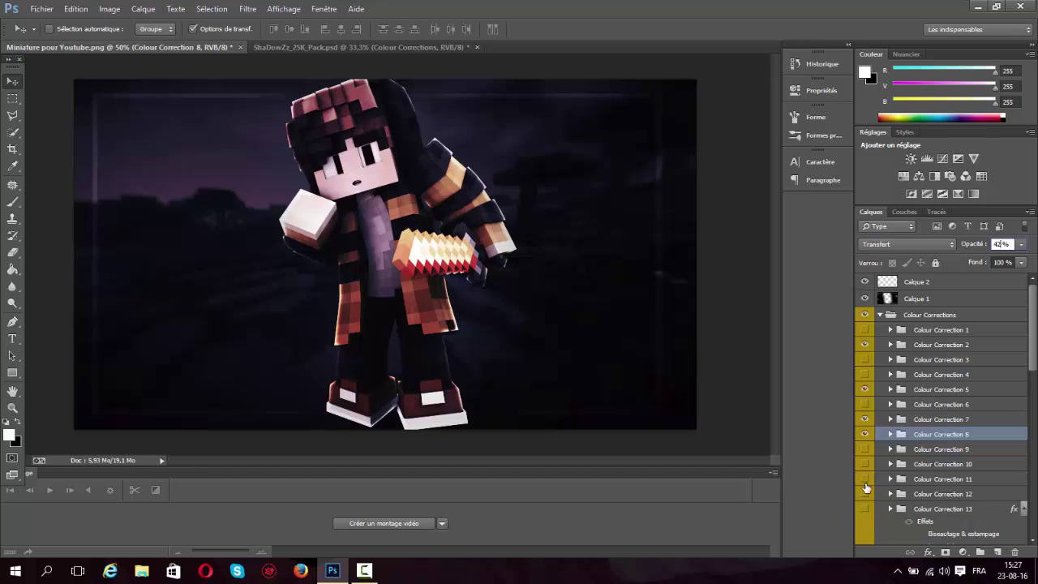
click(864, 480)
click(925, 480)
drag(977, 246, 976, 246)
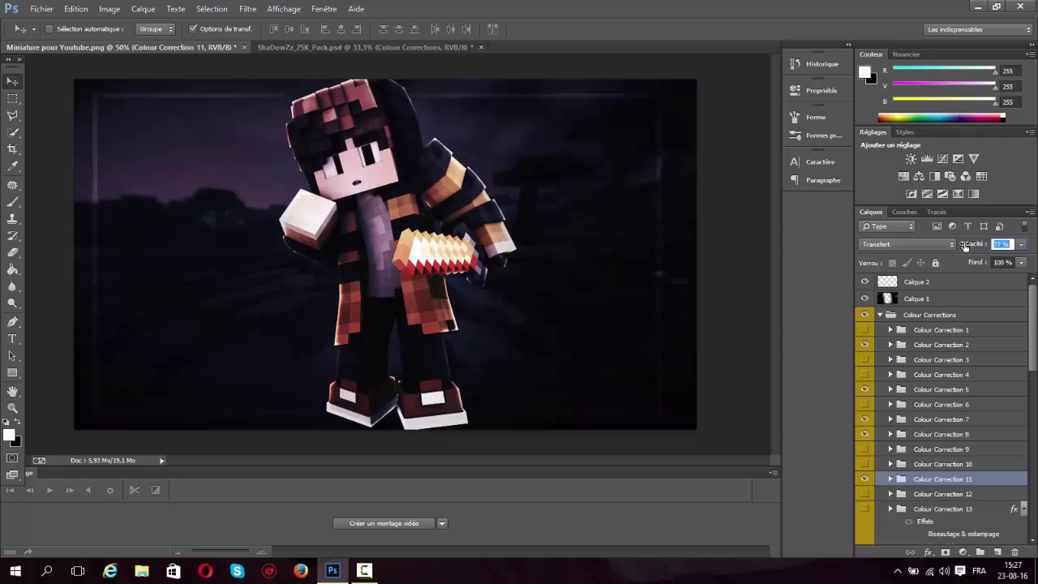
Preview Colour Correction 13, 14, 15 and 16 in turn, leaving them all hidden, and collapse the Colour Corrections group
scroll(860, 511, down, 1)
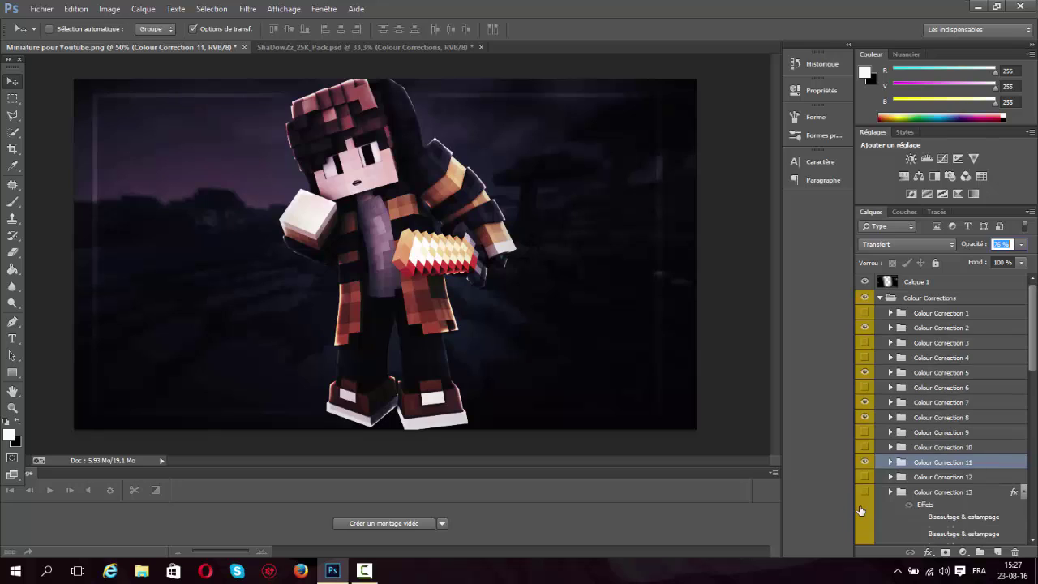
click(863, 493)
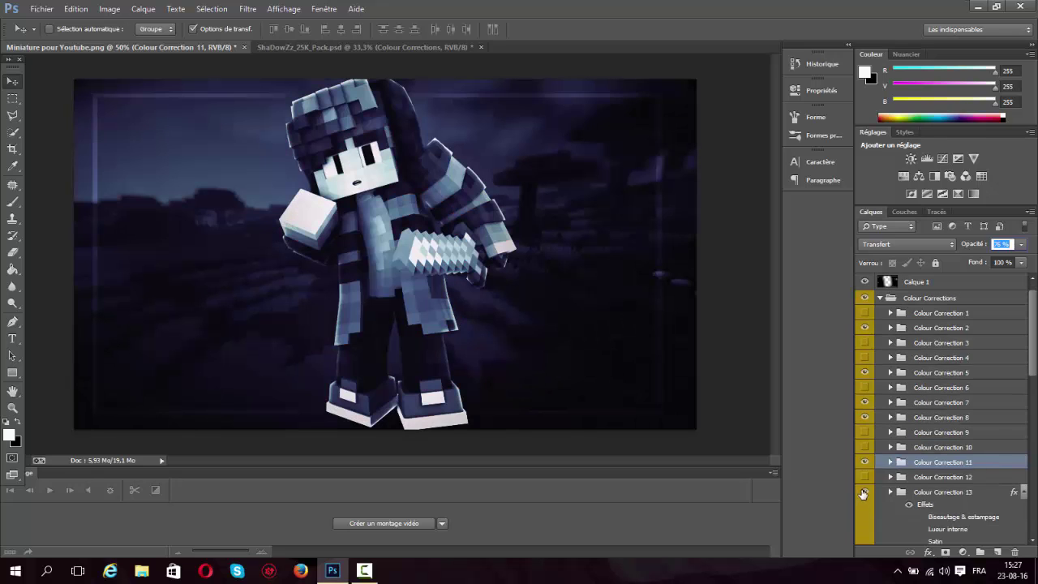
click(864, 494)
scroll(875, 491, down, 3)
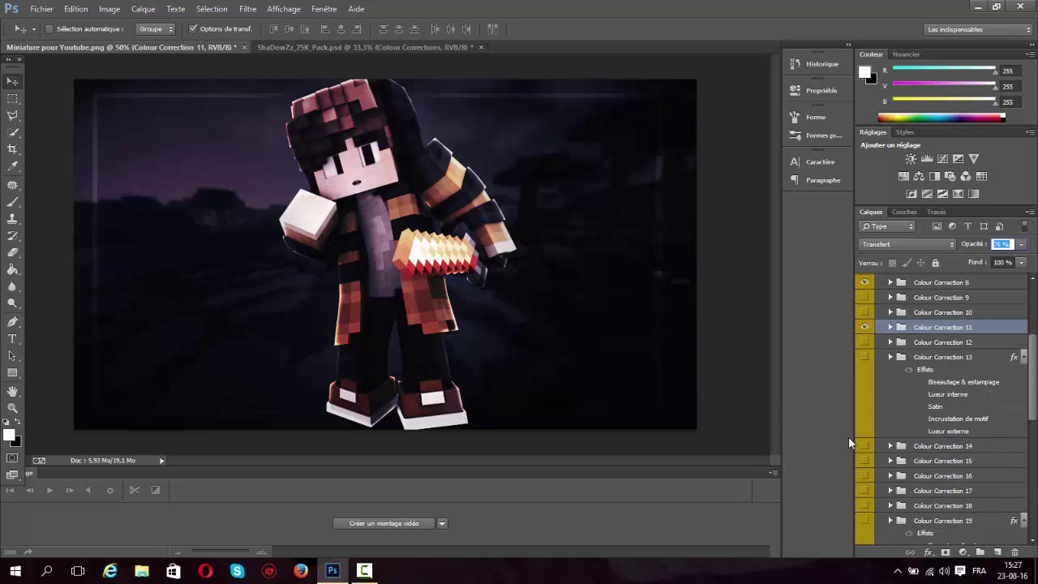
click(863, 446)
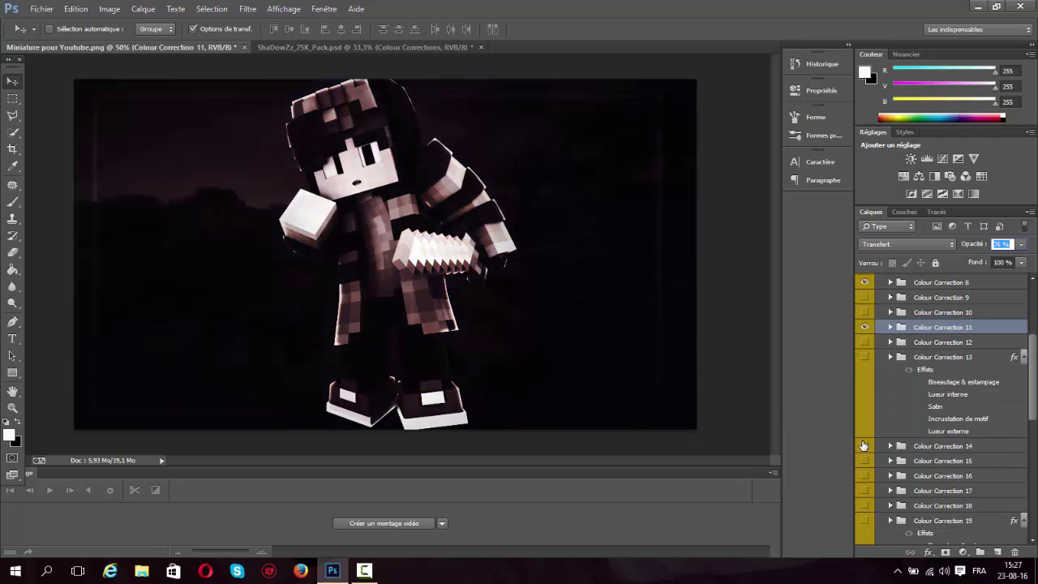
click(863, 445)
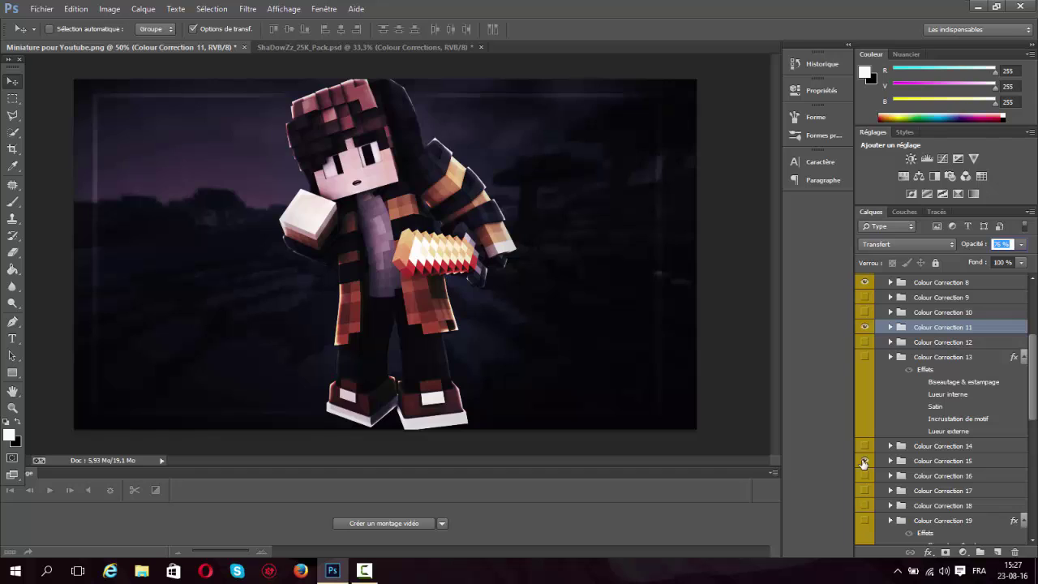
click(863, 461)
click(864, 461)
click(863, 476)
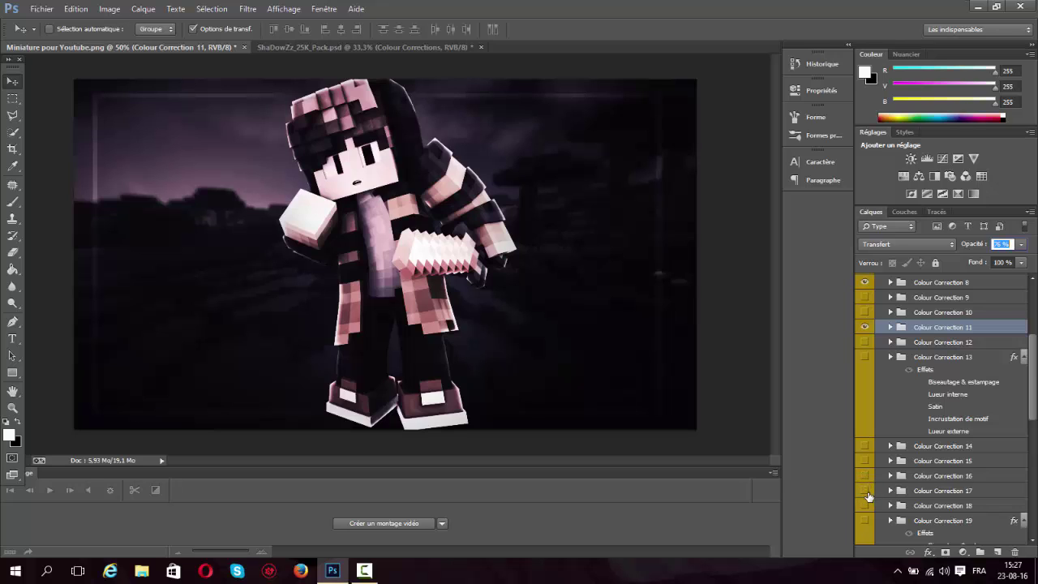
scroll(871, 404, up, 5)
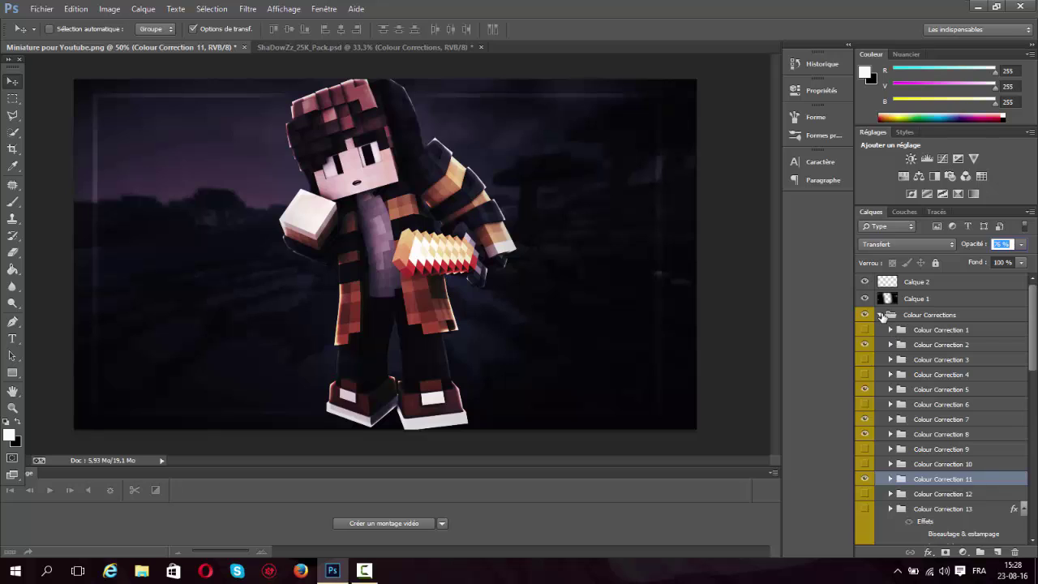
click(880, 316)
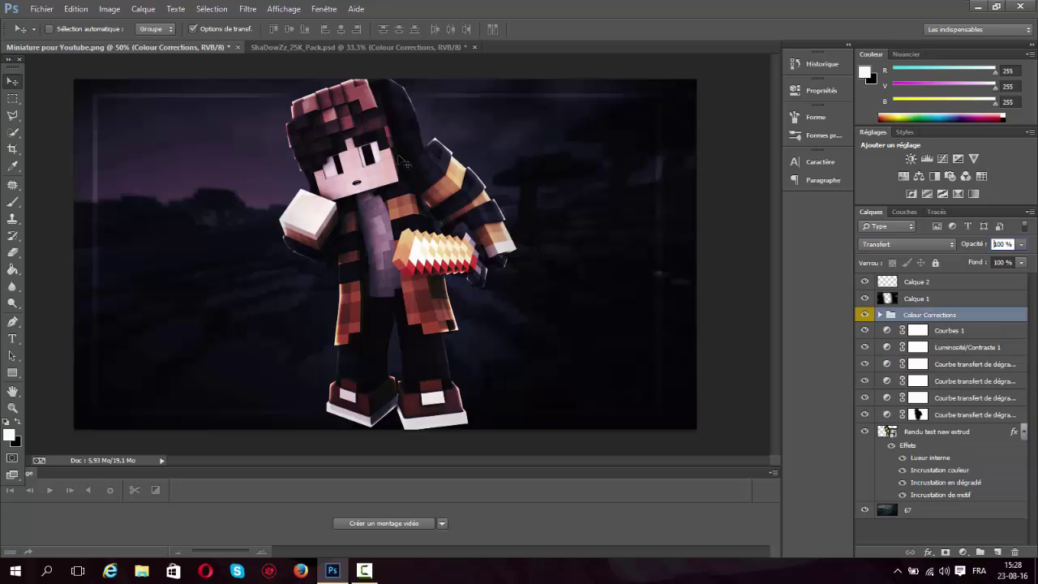
click(41, 8)
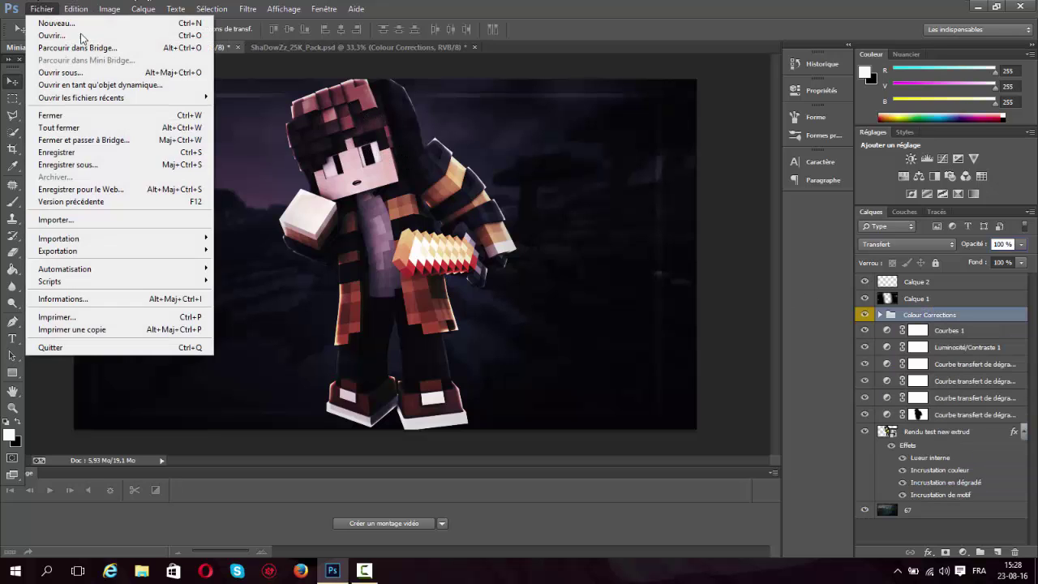
click(77, 164)
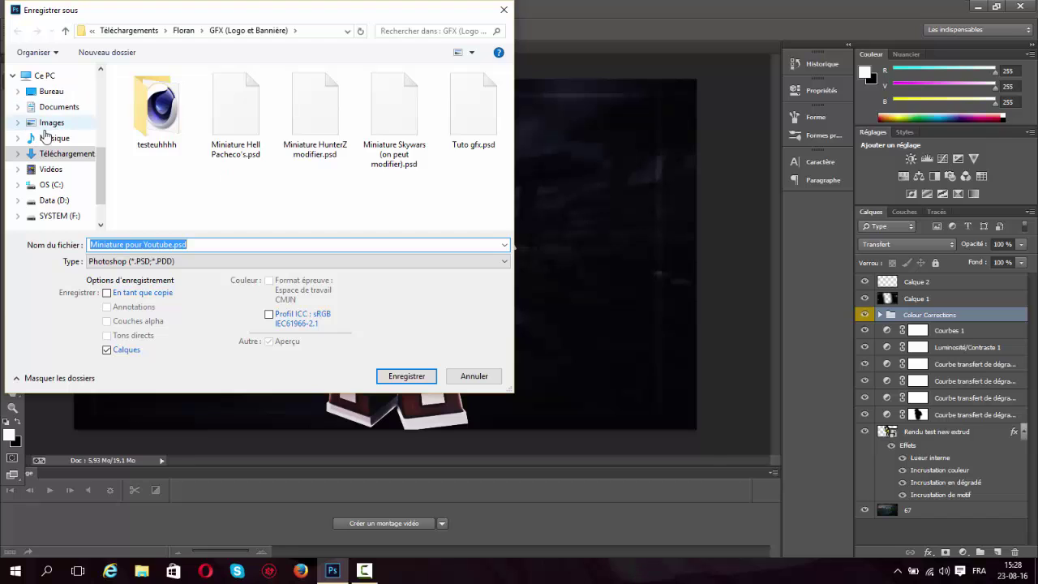
click(51, 92)
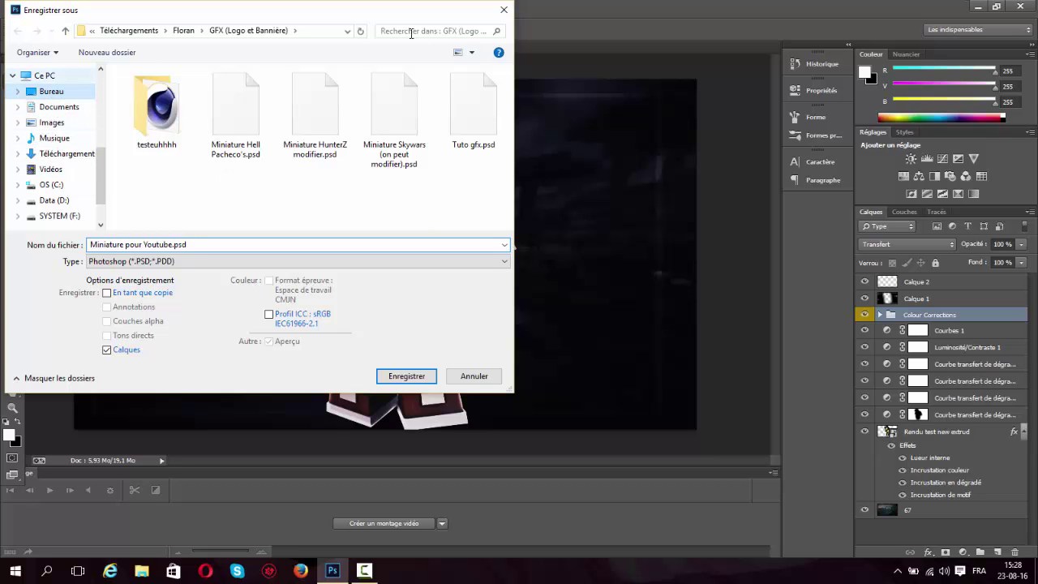
click(412, 33)
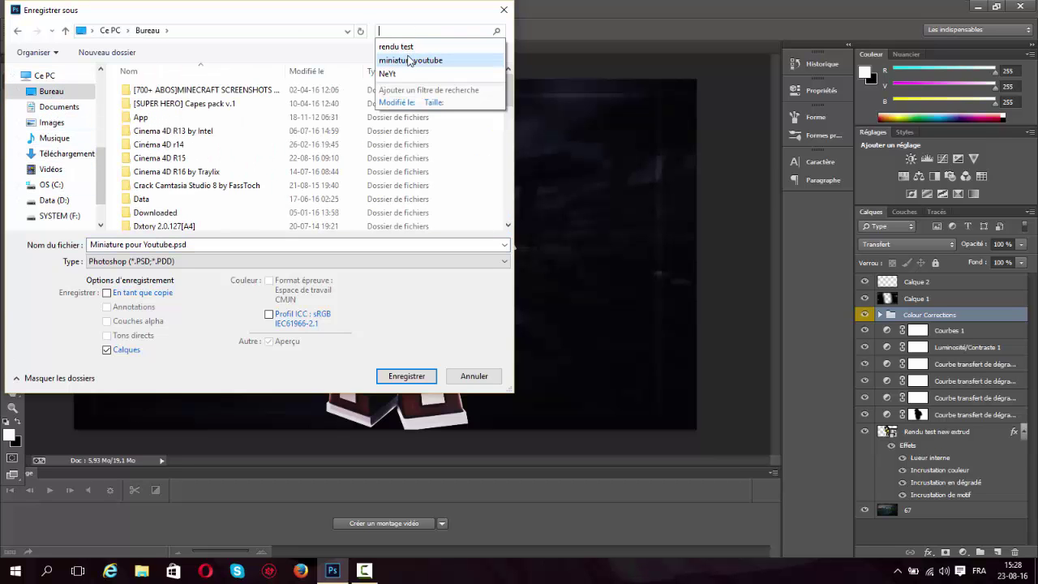
click(504, 10)
Switch to File Explorer, search the GFX (Logo et Bannière) folder in Téléchargements for NeYt, and view the image Banner de NeYt .png
click(974, 5)
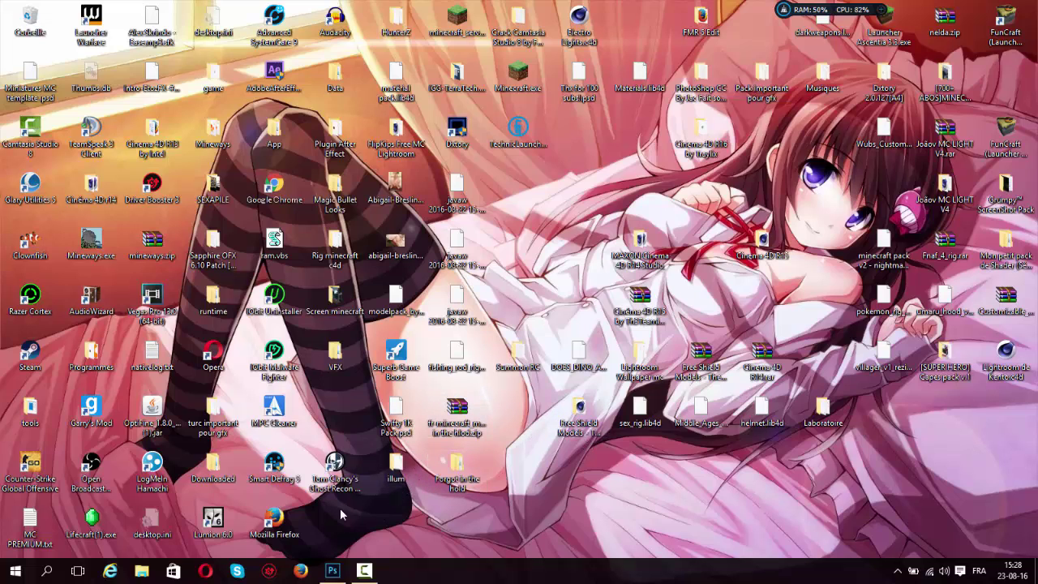
click(135, 563)
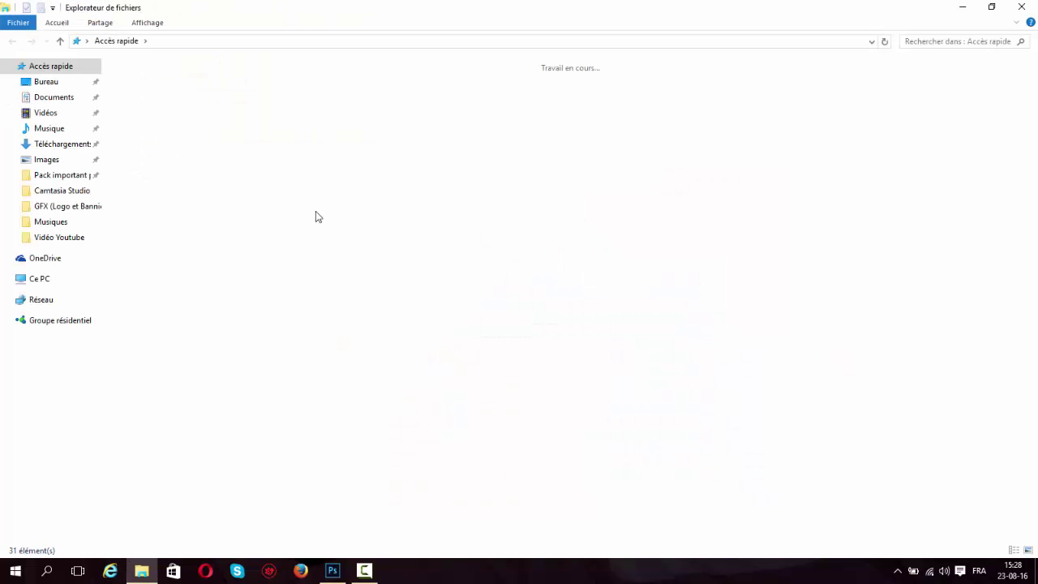
click(64, 144)
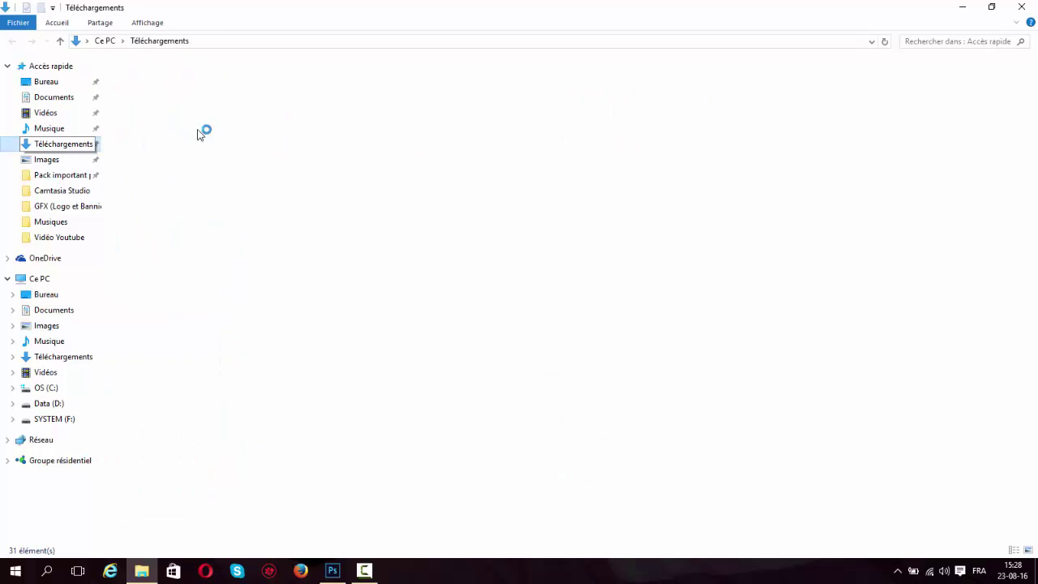
double_click(174, 118)
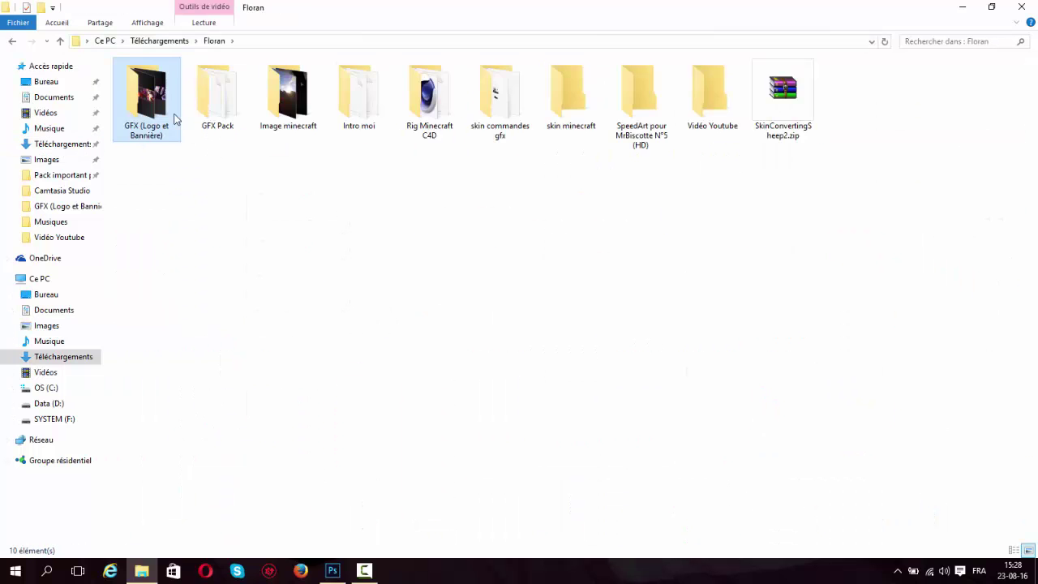
text(N)
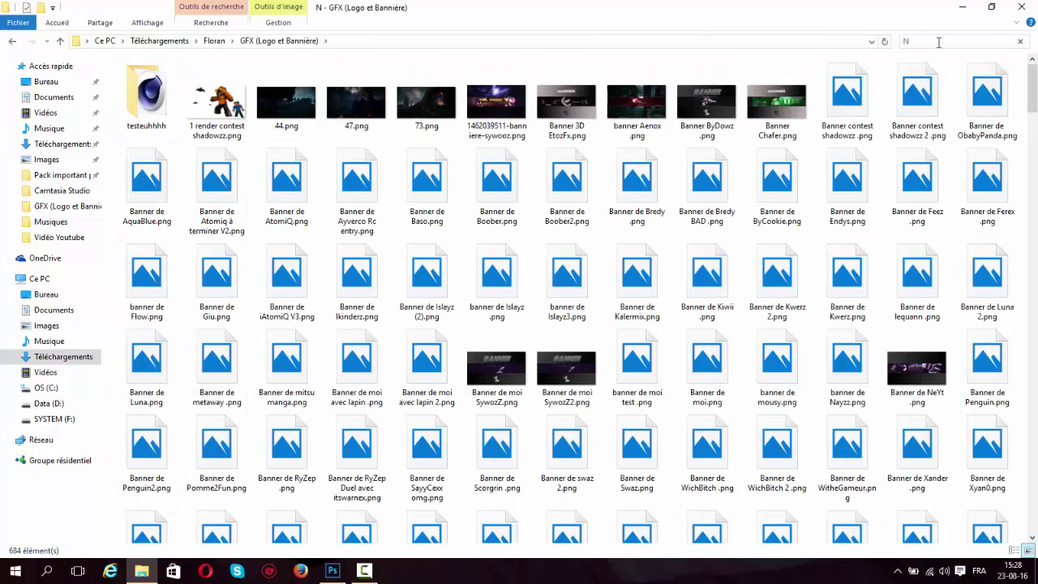
text(eYt)
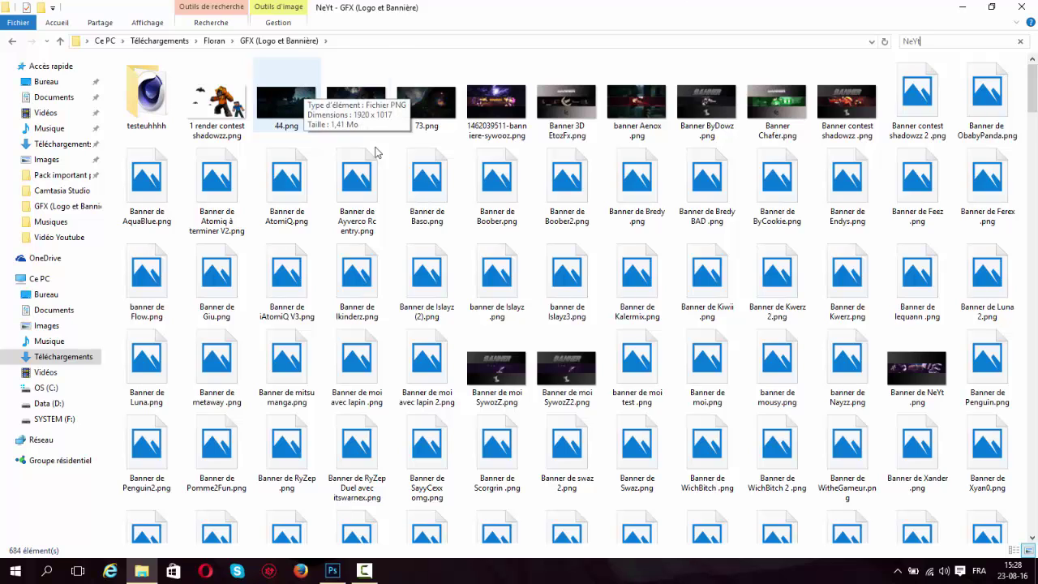
double_click(916, 371)
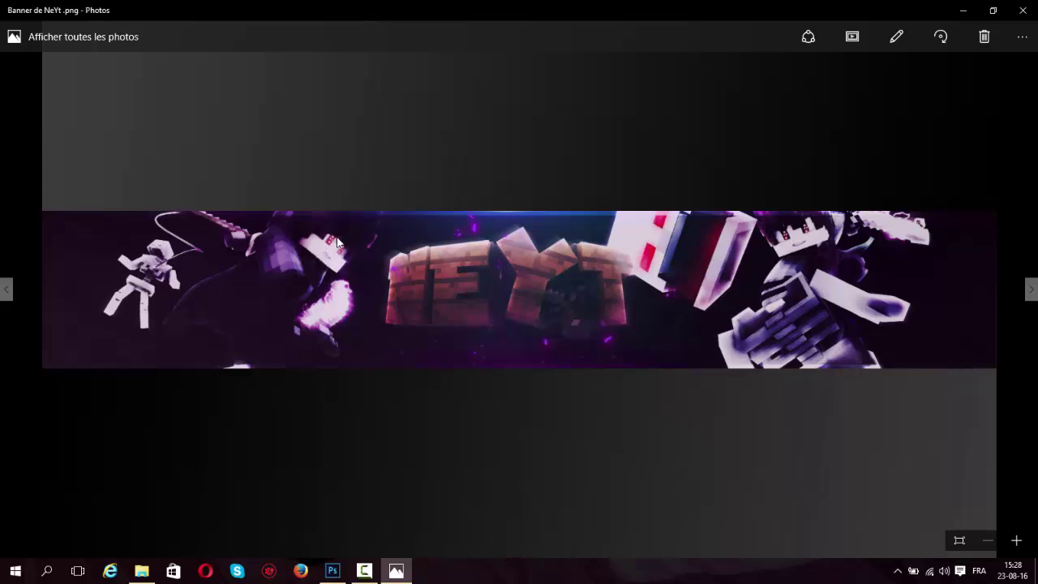
click(1025, 9)
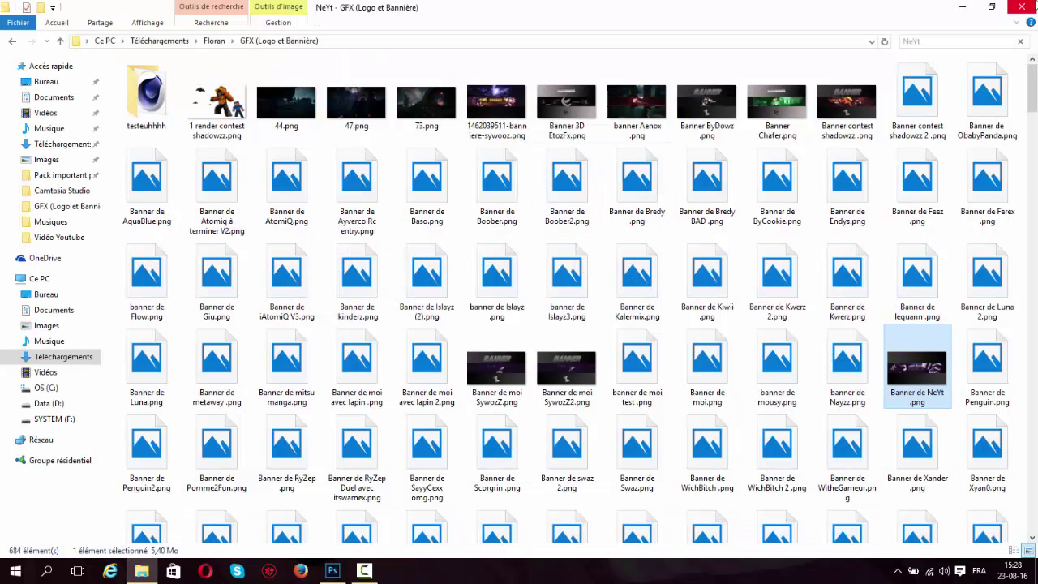
click(91, 144)
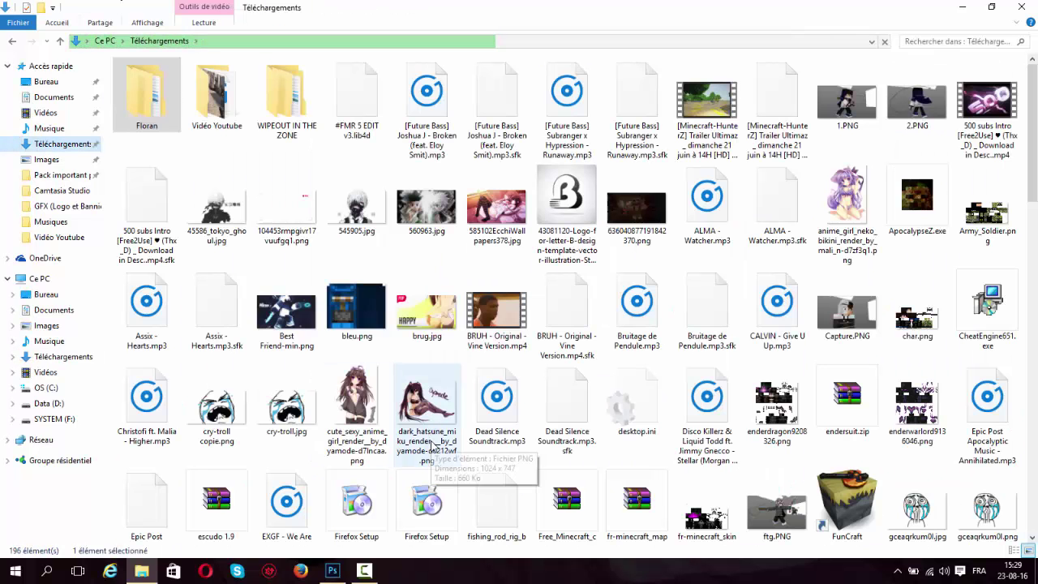
key(super+d)
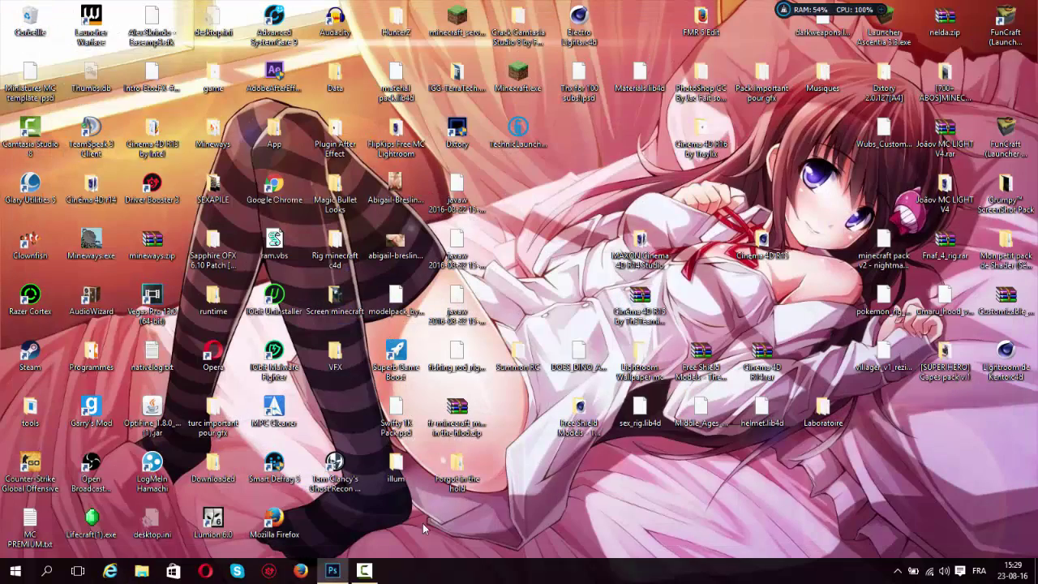
Switch back to Photoshop, search the Bureau folder for Swi, and open Swifty 1K Pack.psd
mouse_move(334, 573)
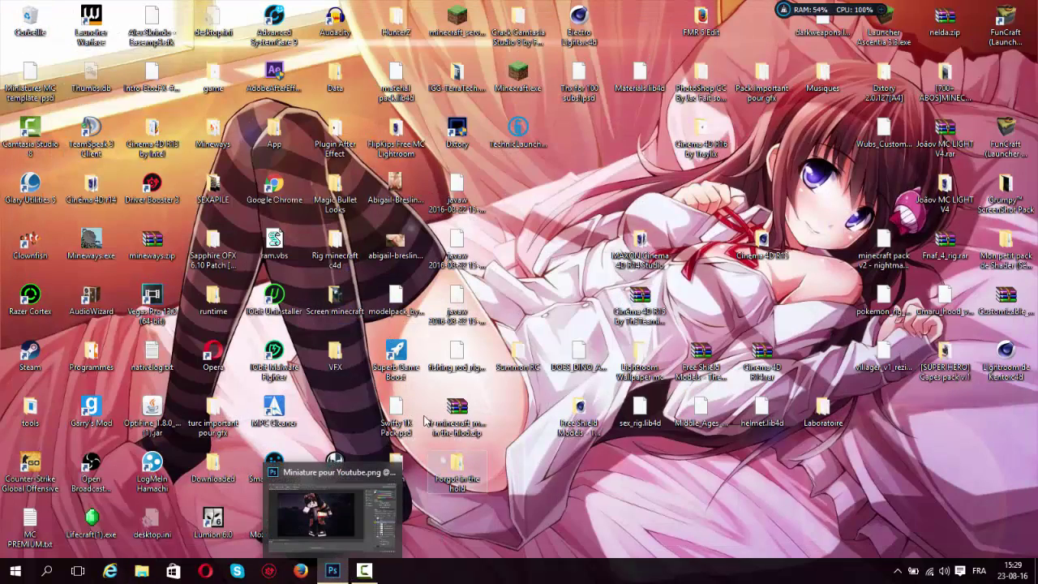
click(333, 570)
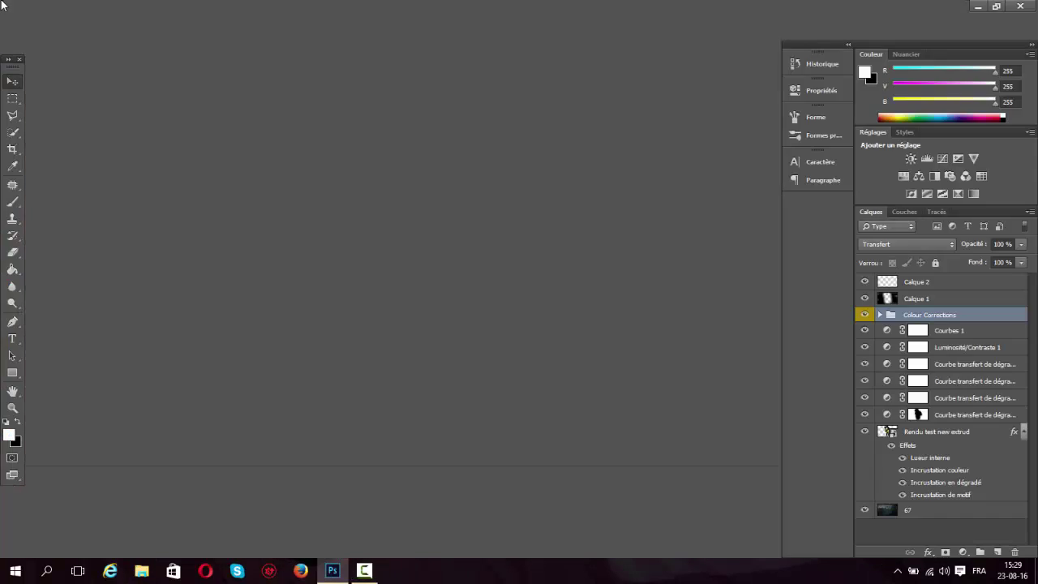
click(41, 9)
click(53, 35)
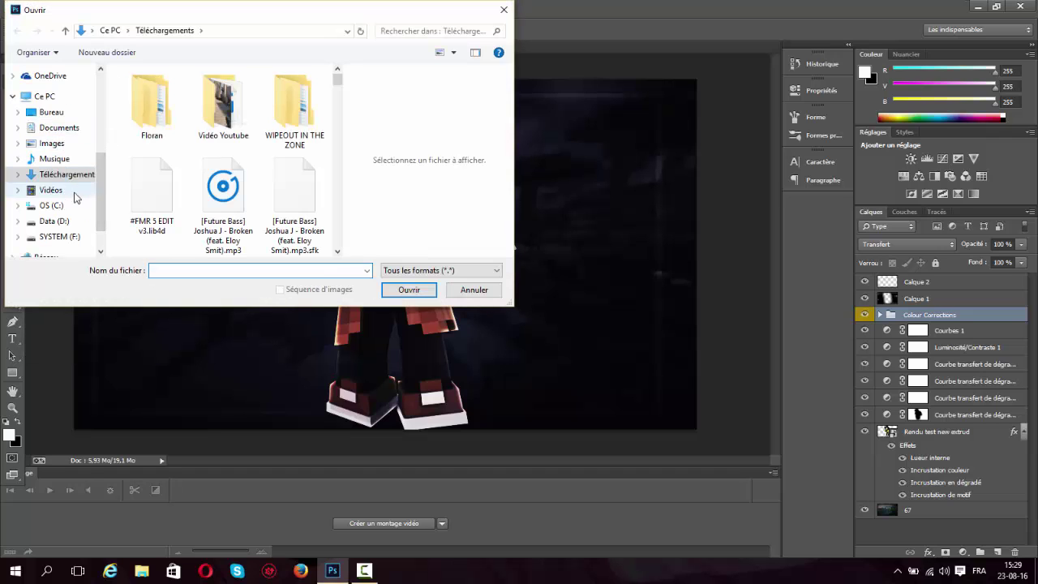
click(57, 111)
click(421, 33)
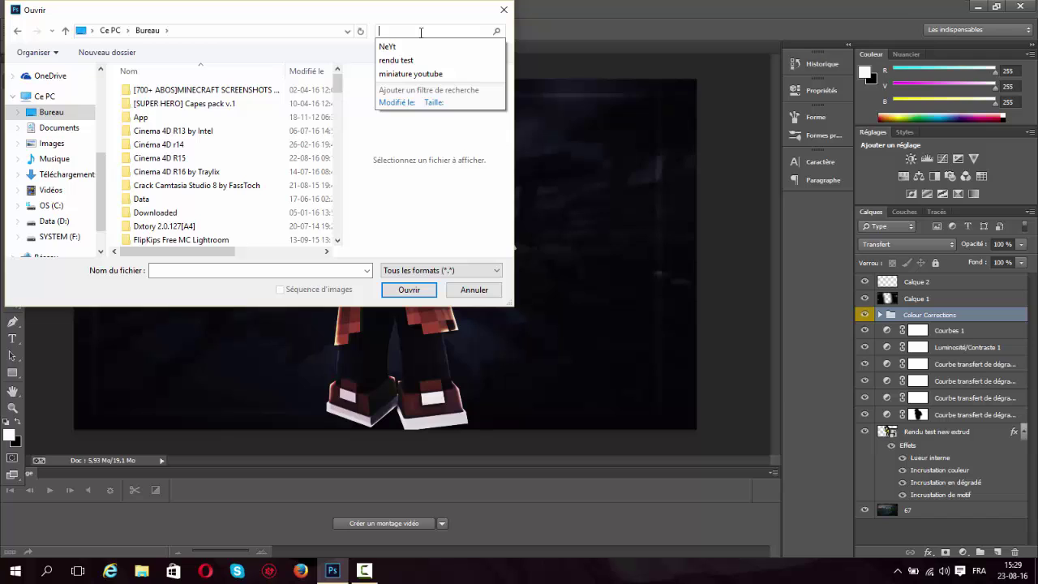
text(Swi)
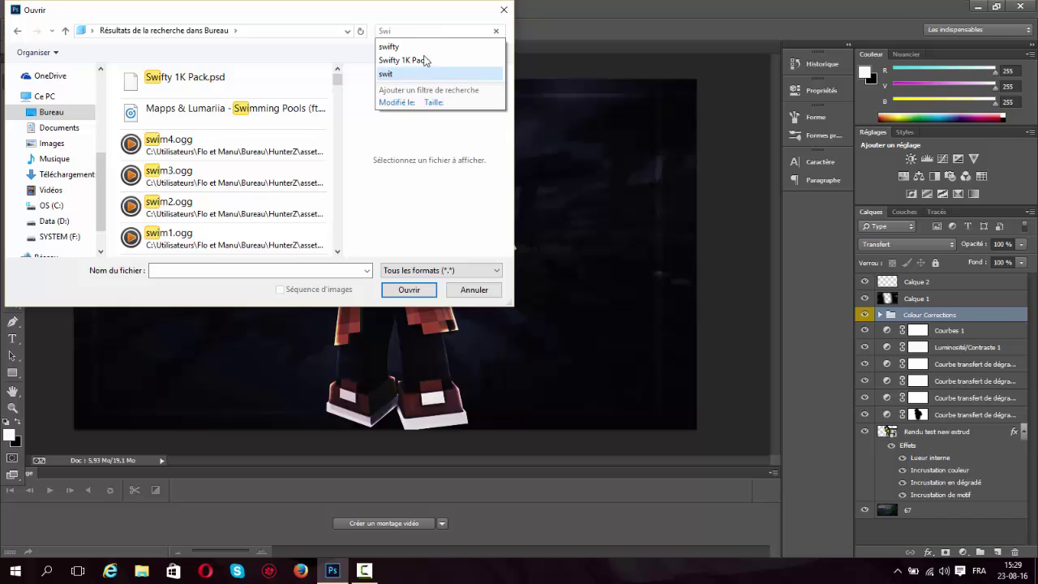
double_click(192, 77)
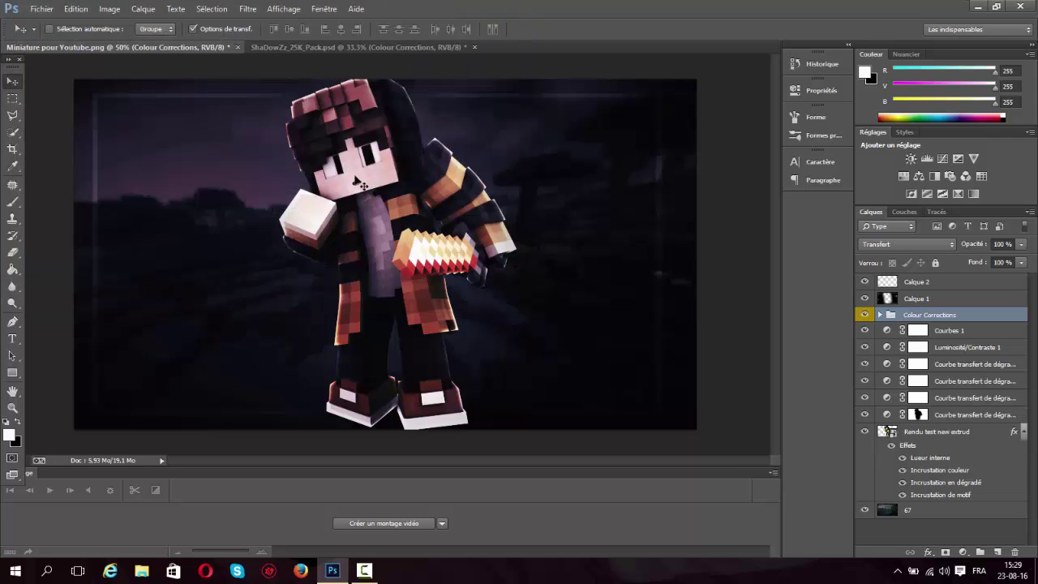
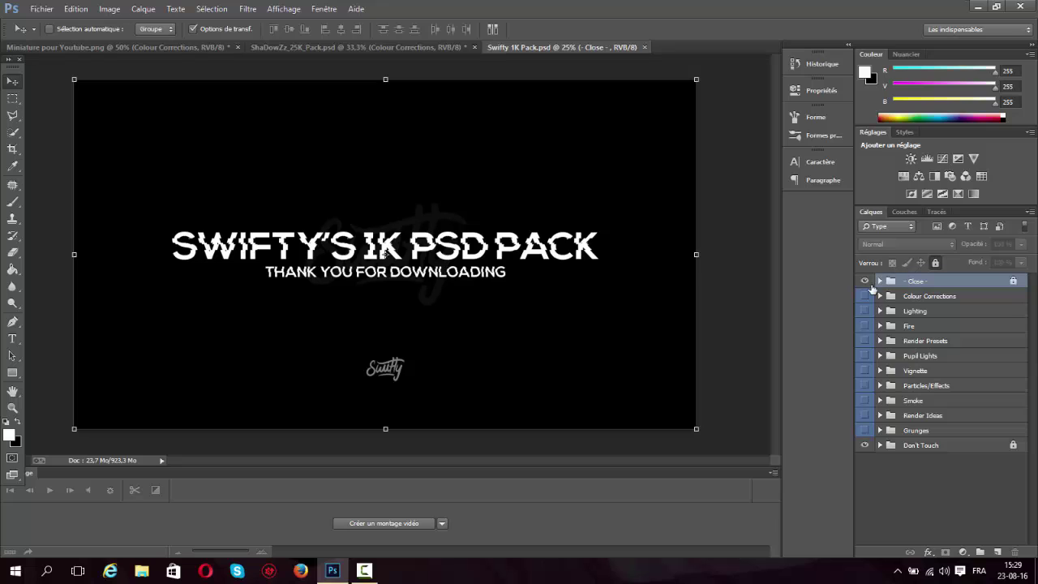
Hide the pack's - Close - cover group, then expand the Pupil Lights group and make its Gold layer visible
click(866, 282)
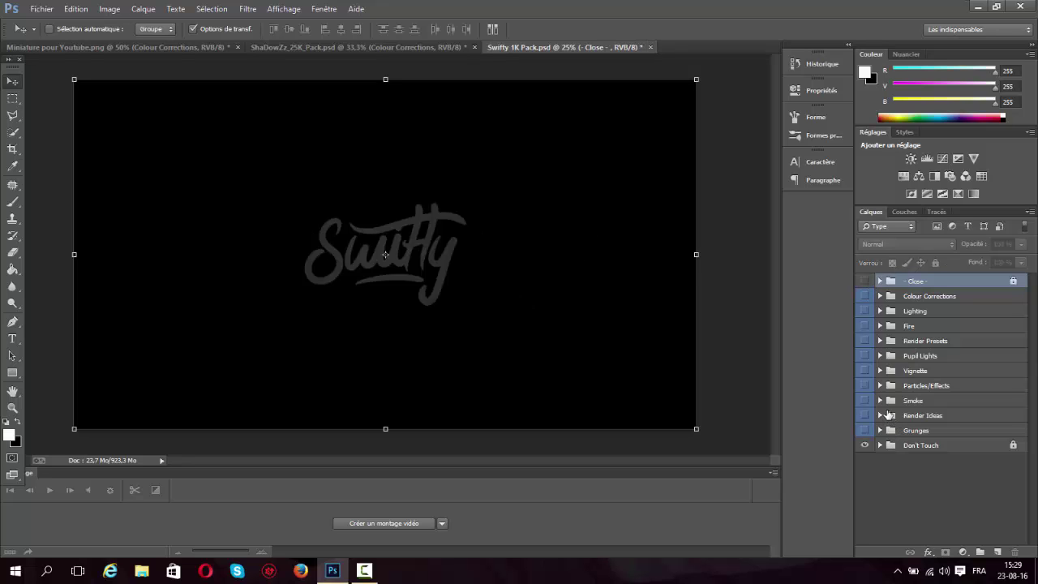
click(879, 356)
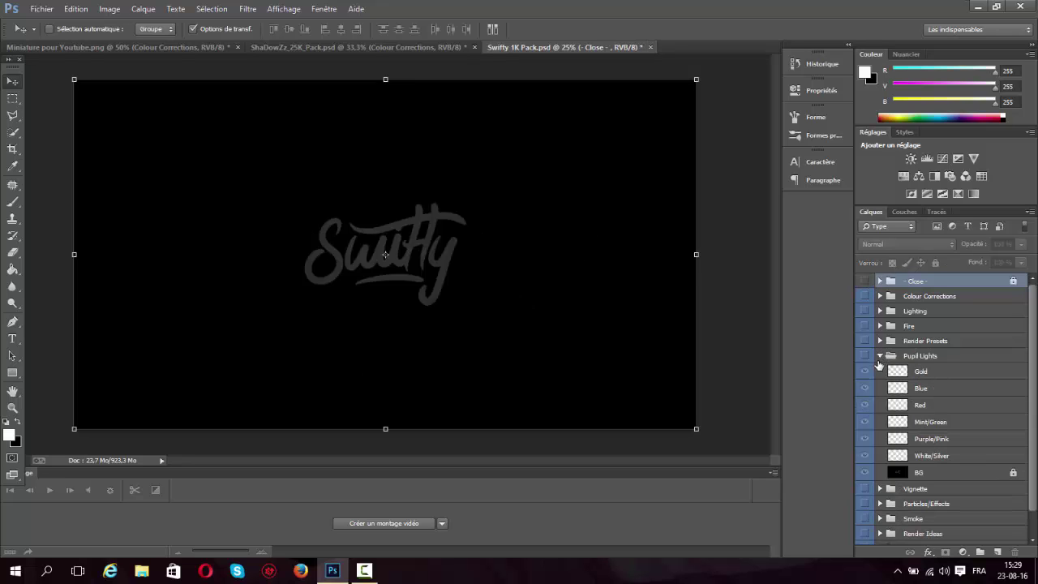
click(865, 371)
Duplicate the Gold pupil light layer into the document Miniature pour Youtube.png under the name Gold
right_click(933, 372)
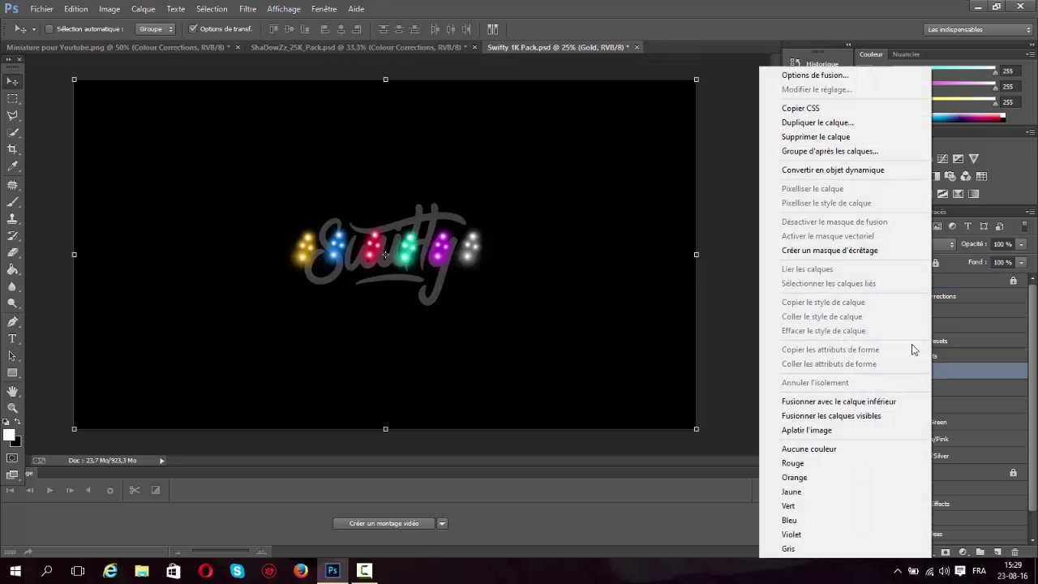
click(810, 122)
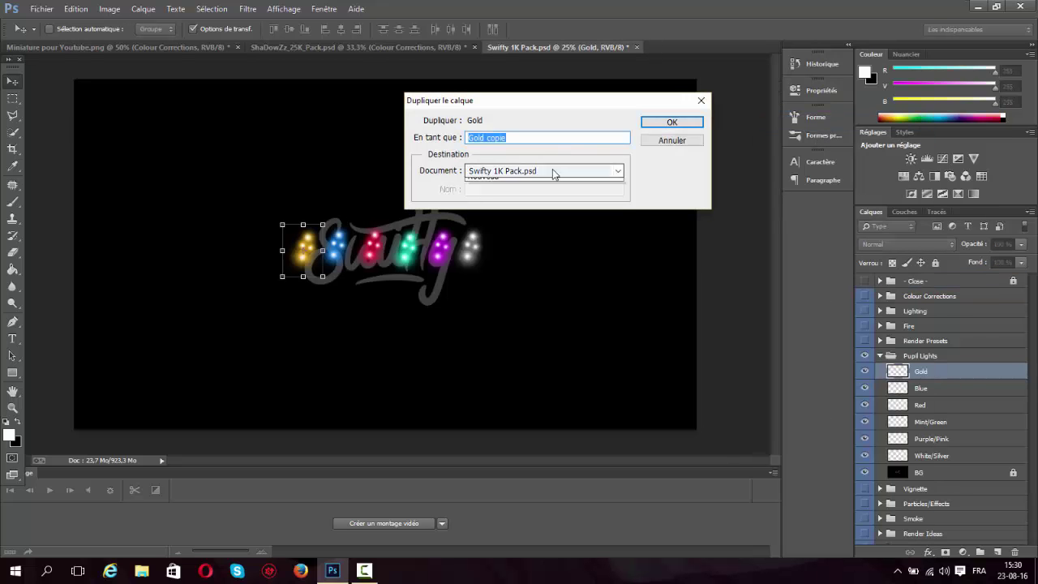
click(523, 171)
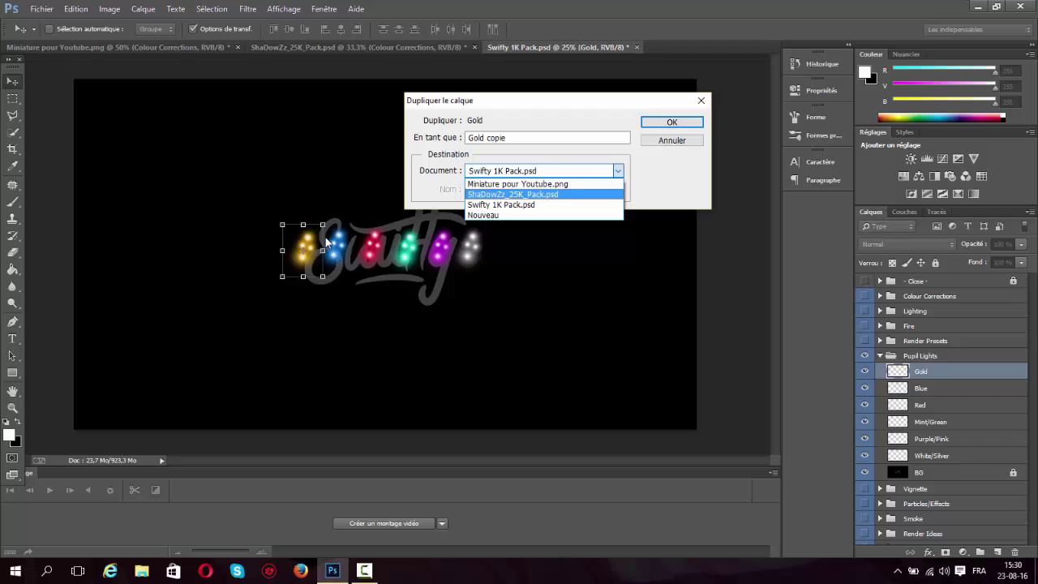
click(517, 184)
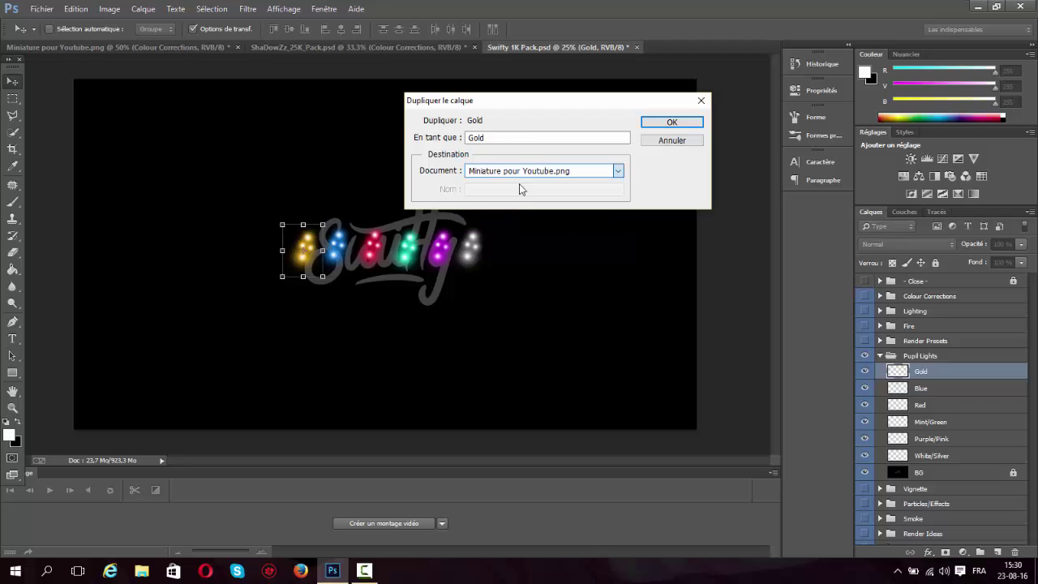
click(671, 122)
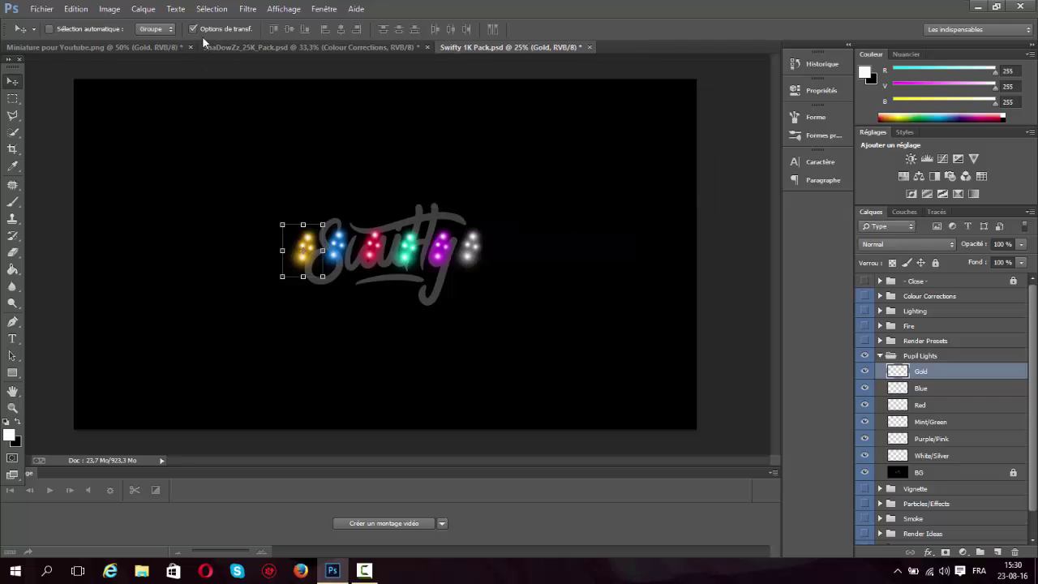
In Miniature pour Youtube.png, move the Gold light onto the character's legs and scale it down to a small size
click(131, 47)
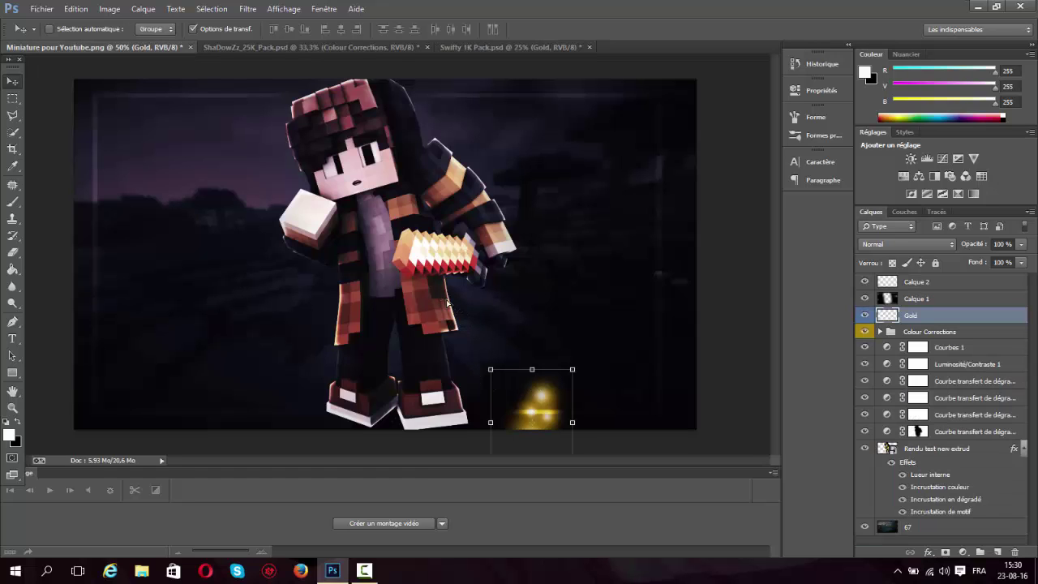
drag(447, 304, 347, 213)
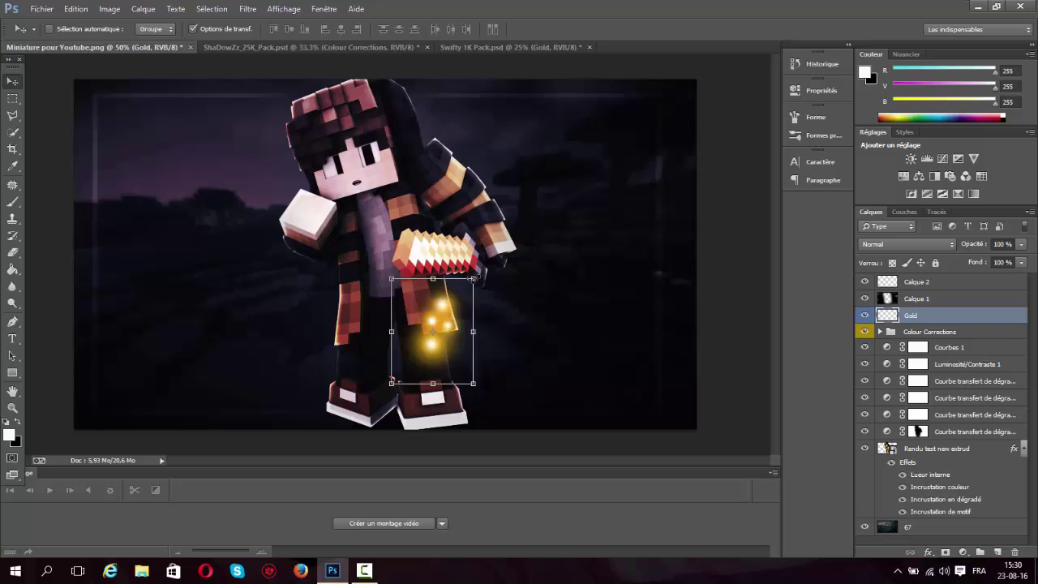
drag(474, 278, 422, 341)
key(Return)
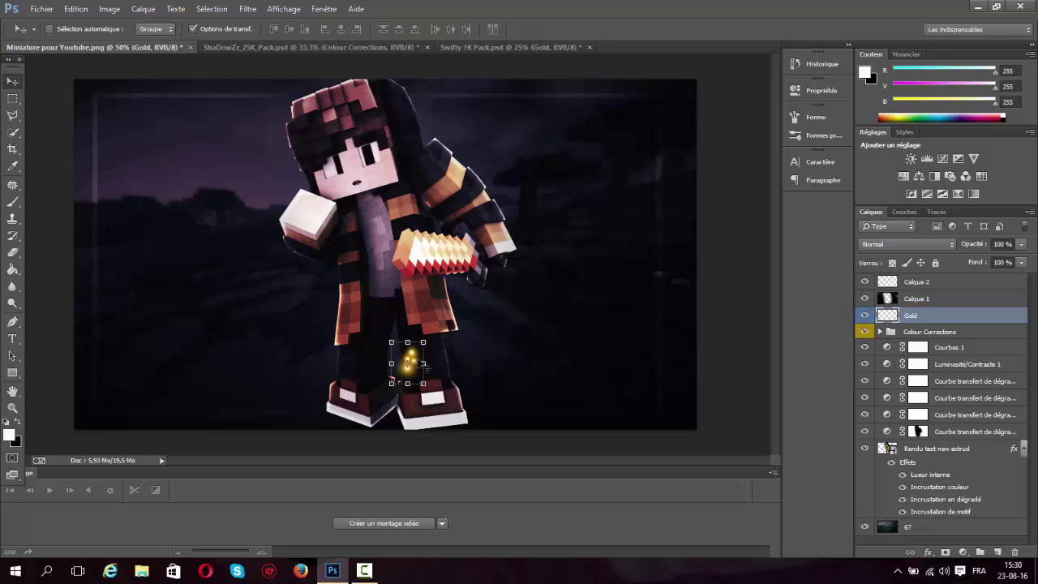
key(ctrl+t)
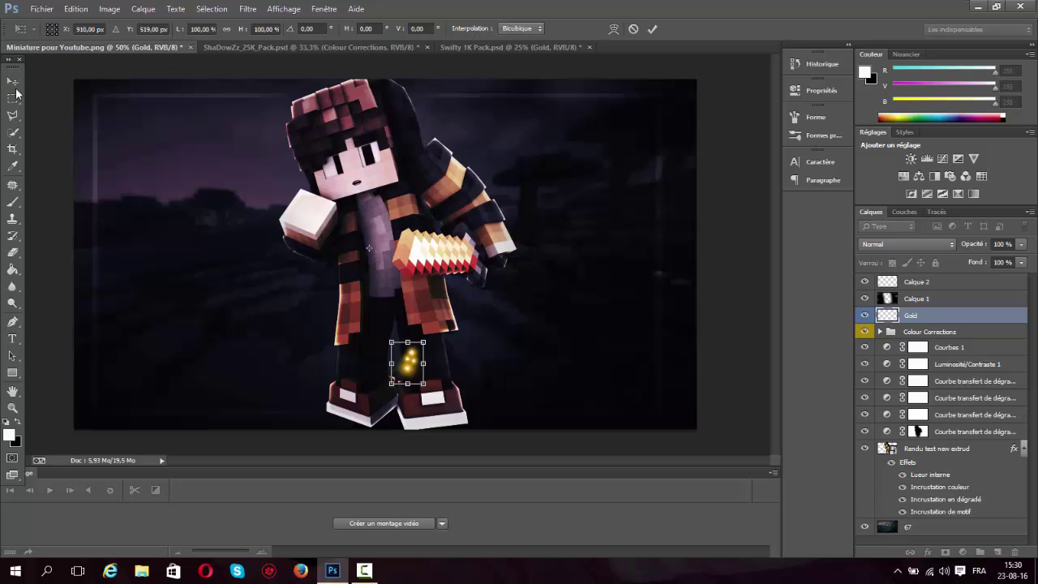
click(13, 83)
click(467, 216)
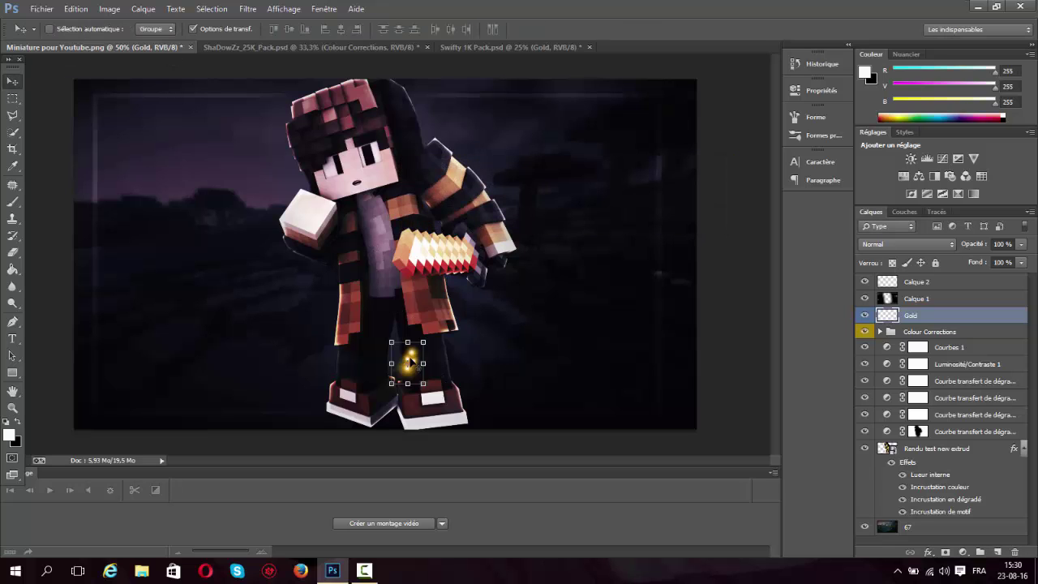
Move the Gold light onto the character's left-hand eye, scale it to about 63 % and rotate it about -12.6°
click(194, 29)
drag(377, 310, 304, 122)
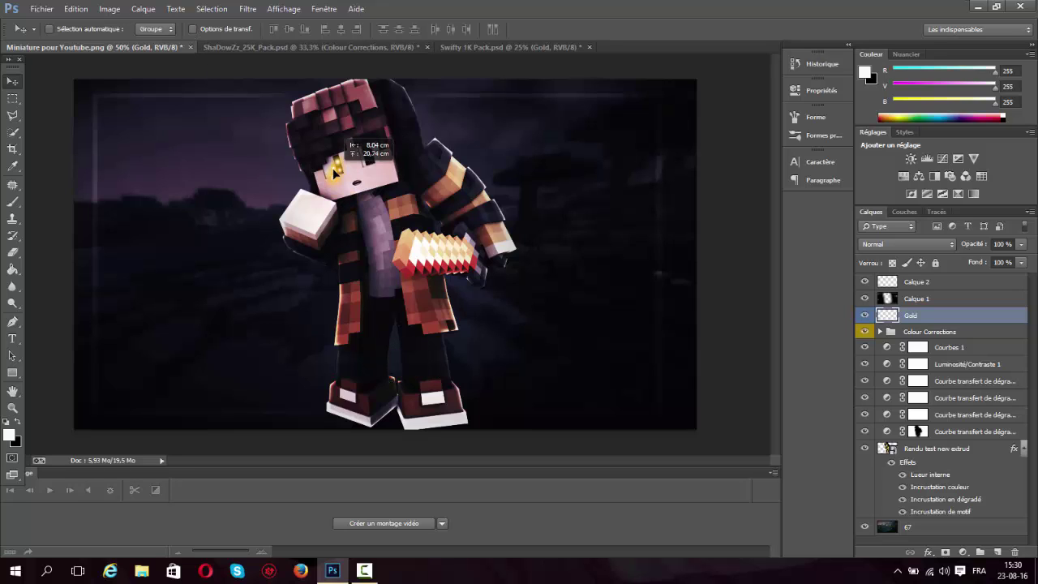
click(193, 28)
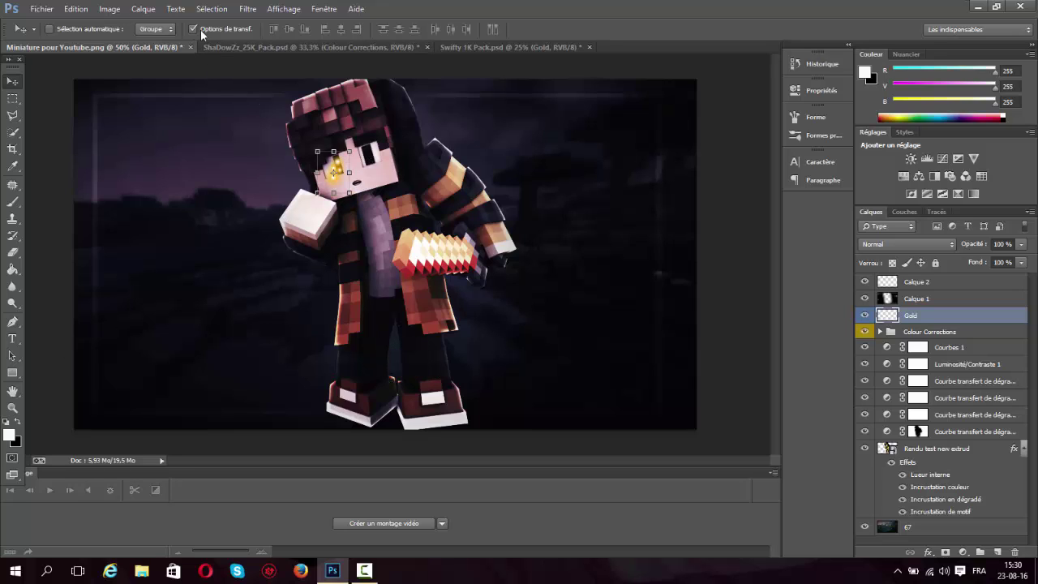
drag(349, 151, 337, 171)
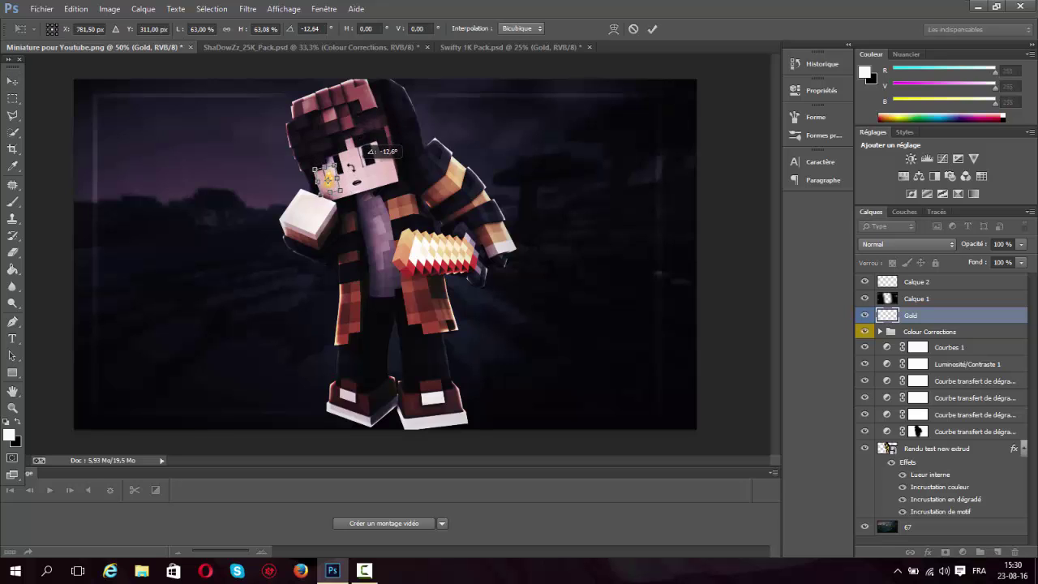
key(Return)
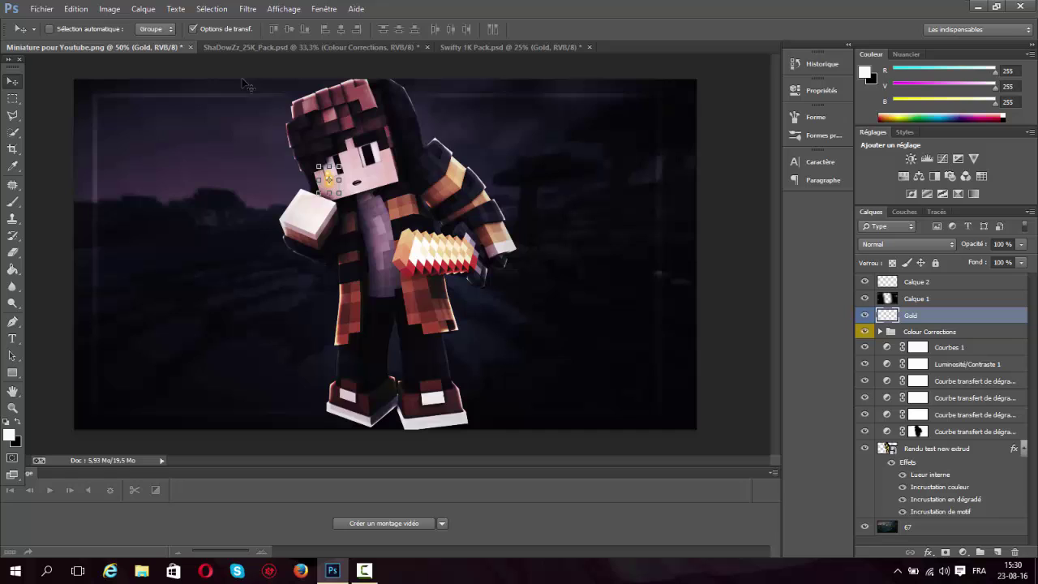
Move the Gold light onto the pupil of the character's right-hand eye
click(193, 28)
drag(341, 186, 373, 158)
click(69, 12)
click(94, 49)
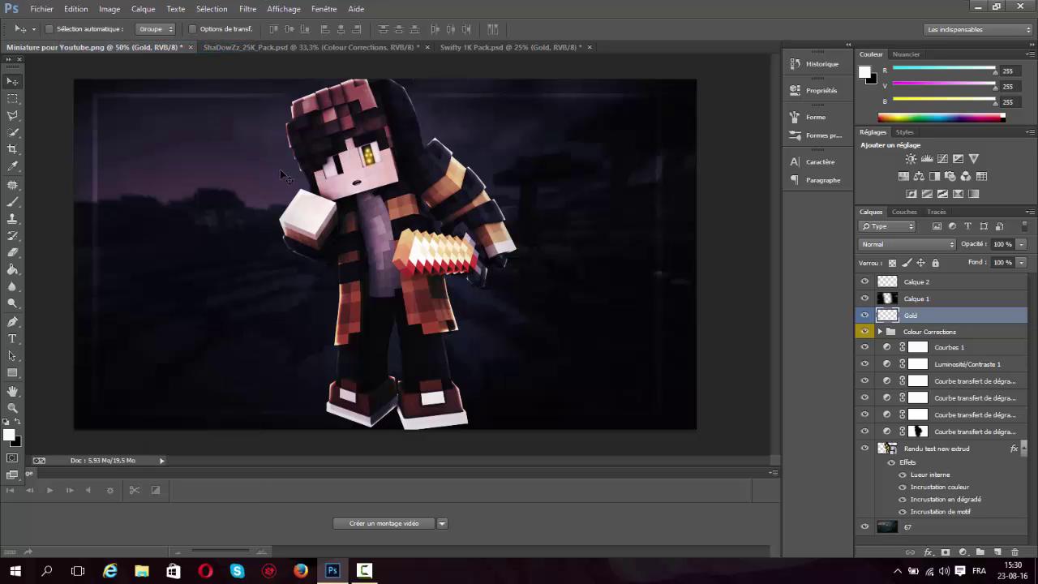
Duplicate the Gold layer and place the copy over the pupil of the left-hand eye
key(ctrl+j)
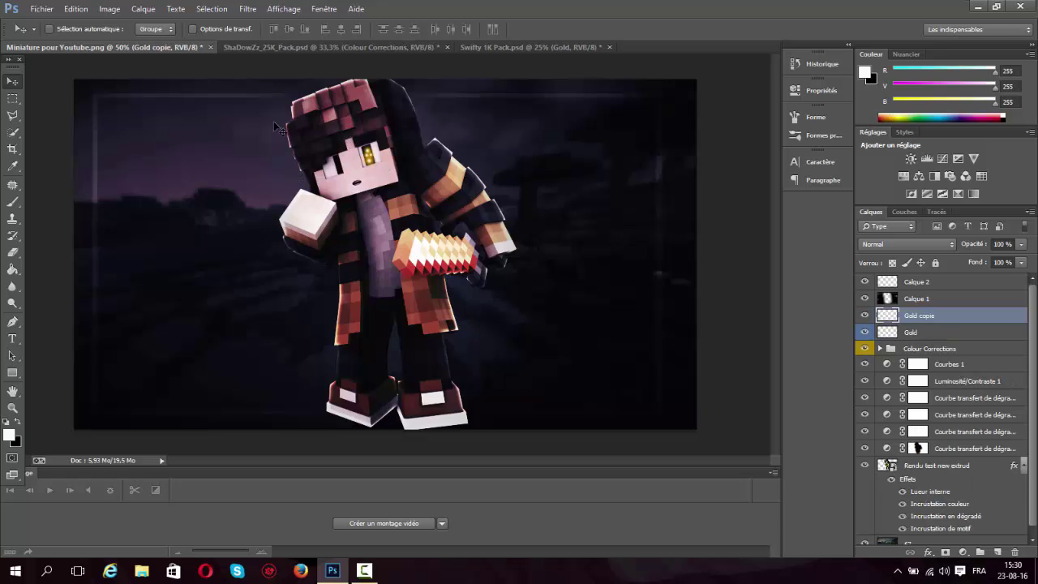
click(193, 30)
mouse_move(338, 169)
mouse_down()
mouse_move(344, 175)
mouse_move(341, 166)
mouse_up()
Add a new layer above Gold copie and set the foreground colour to yellow #dfc40b
click(997, 551)
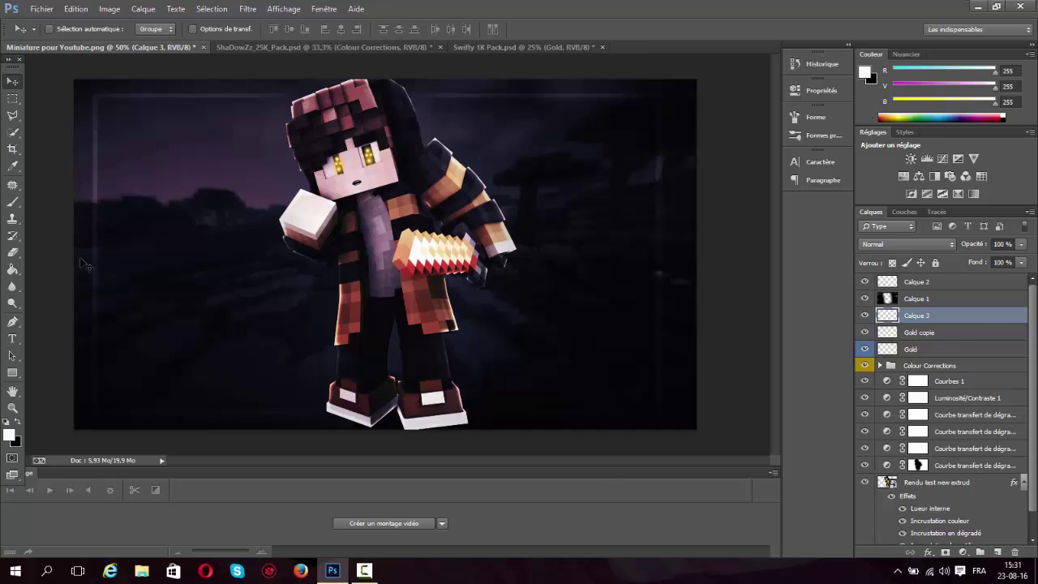
click(11, 437)
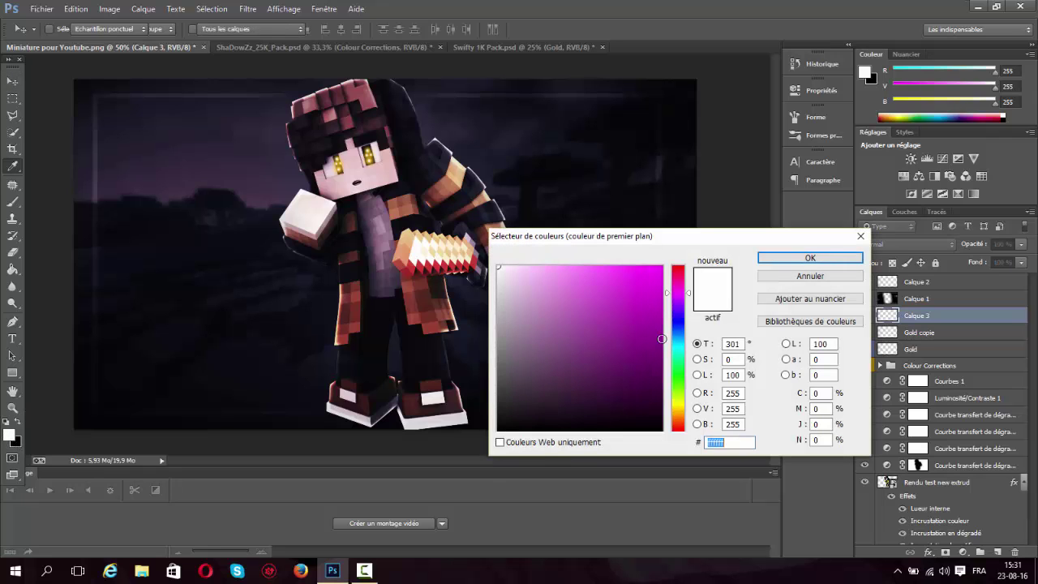
click(678, 407)
click(655, 287)
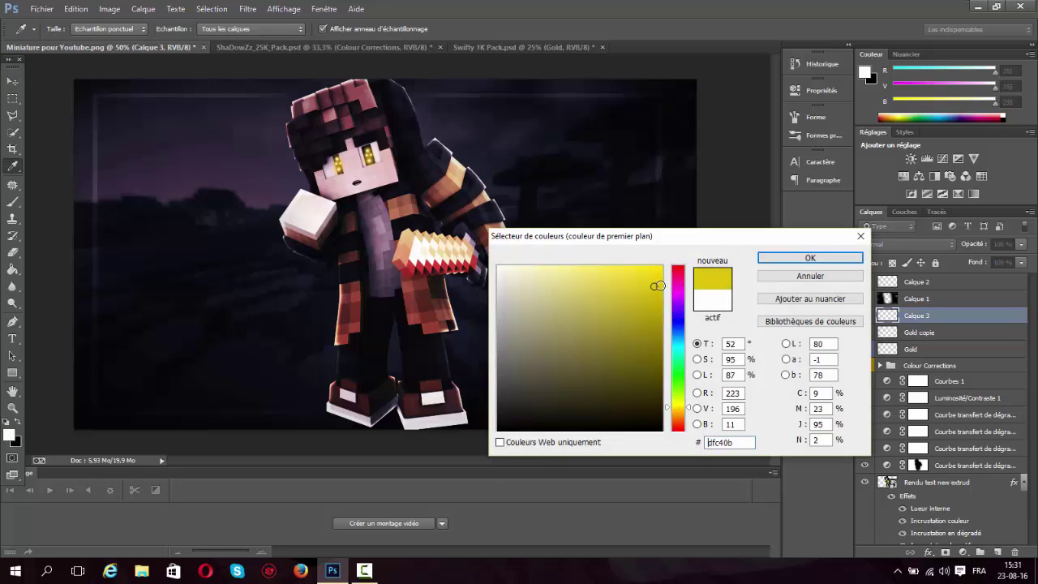
click(778, 260)
key(z)
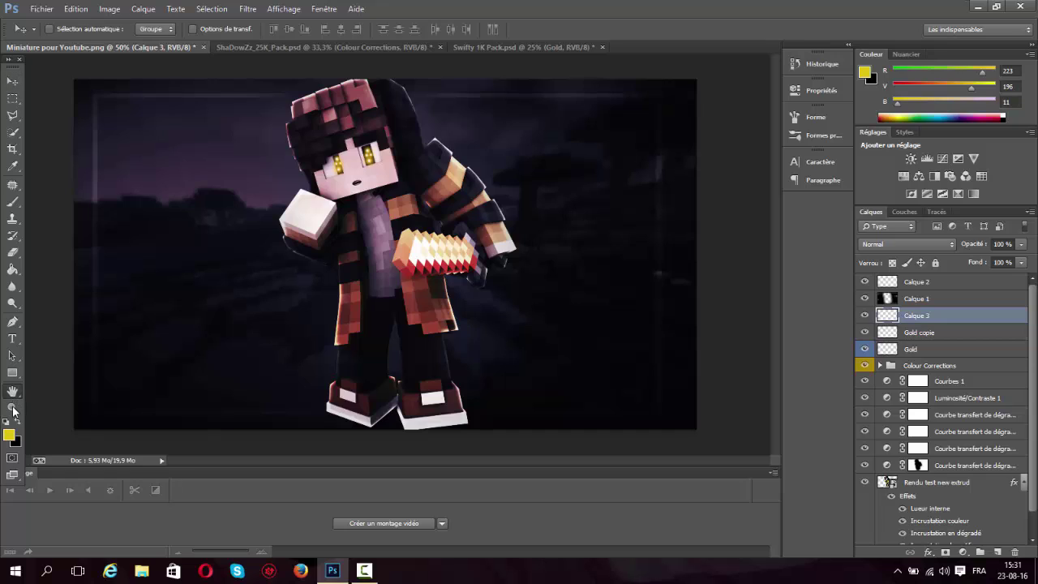
click(416, 220)
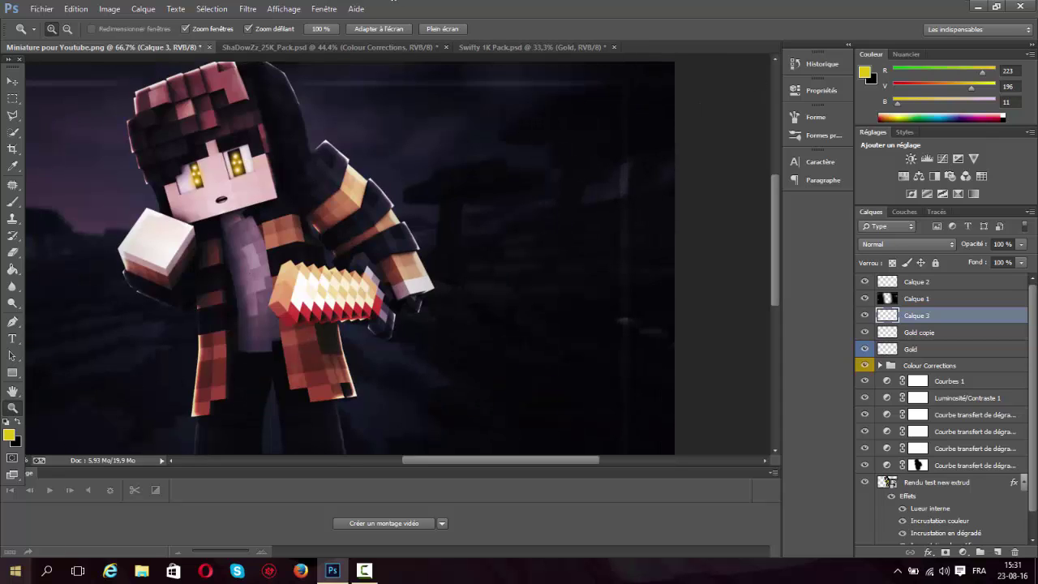
Open the Windows Task Manager and bring up Photoshop.exe in the detailed process list
right_click(14, 571)
click(44, 447)
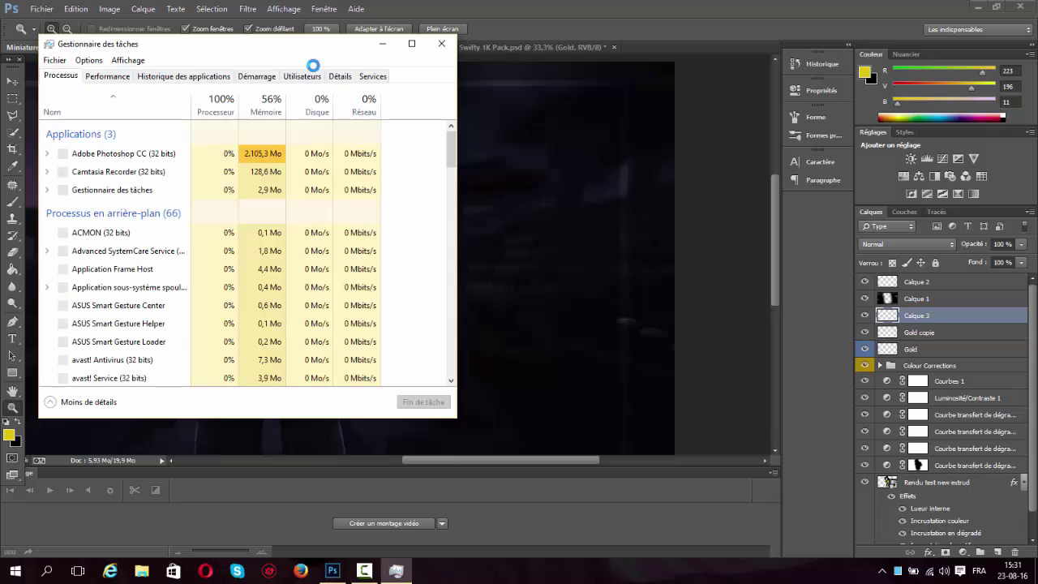
click(340, 76)
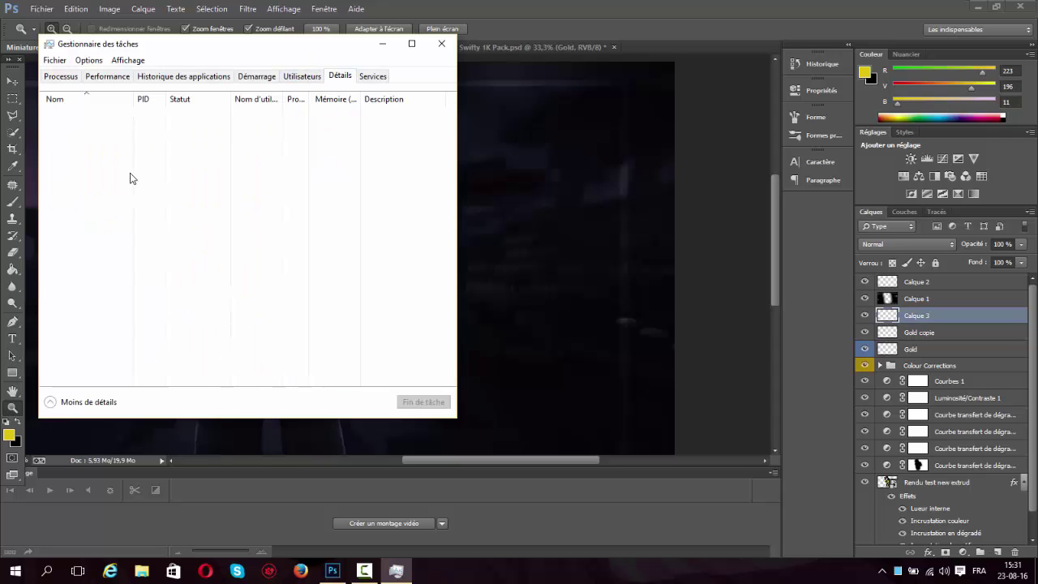
scroll(77, 235, down, 8)
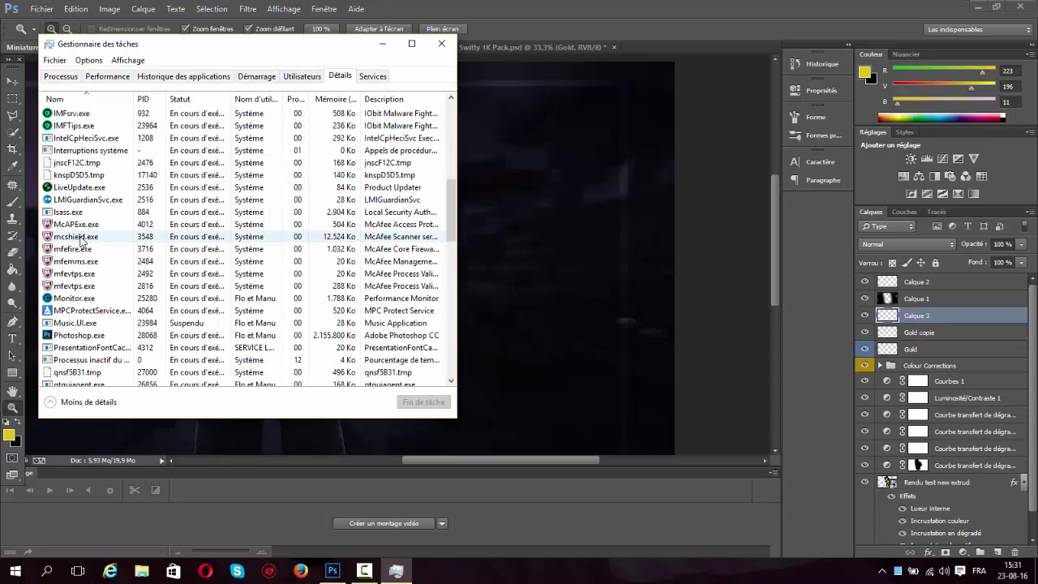
scroll(82, 241, down, 2)
Change the priority of the Photoshop.exe process and close Task Manager
right_click(80, 260)
right_click(79, 242)
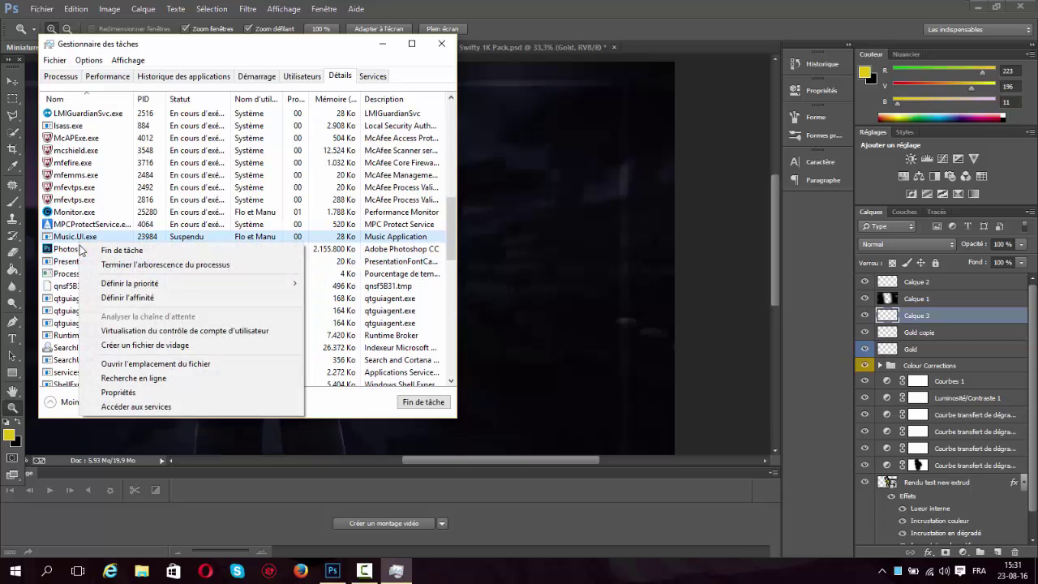
right_click(58, 249)
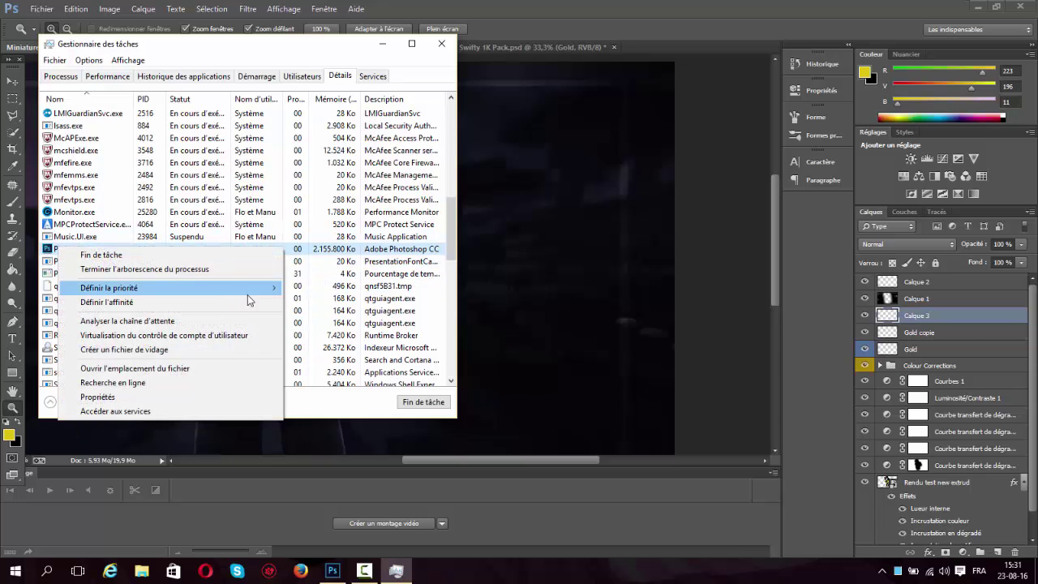
mouse_move(268, 294)
click(312, 307)
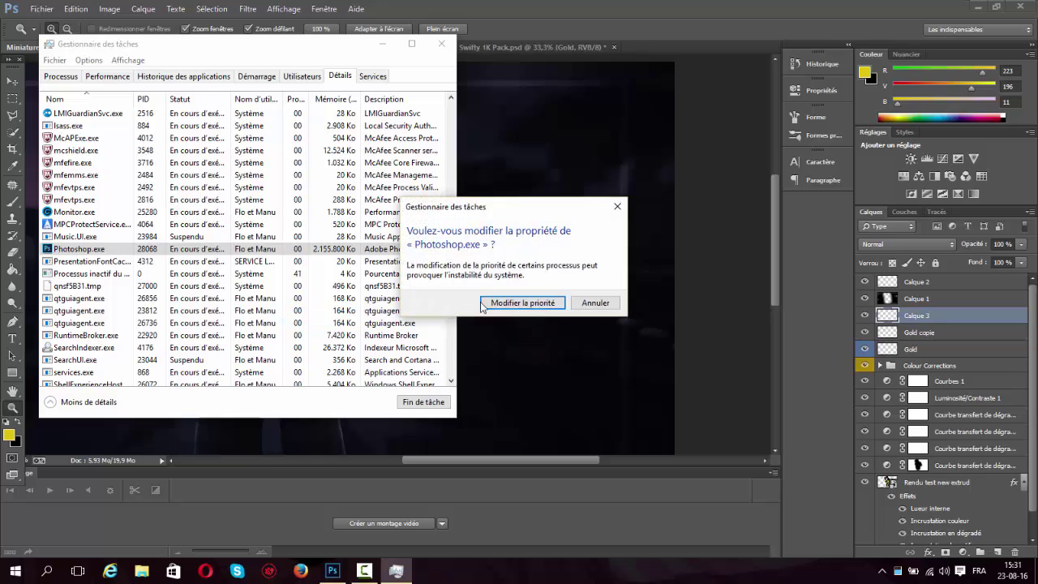
click(522, 302)
click(442, 44)
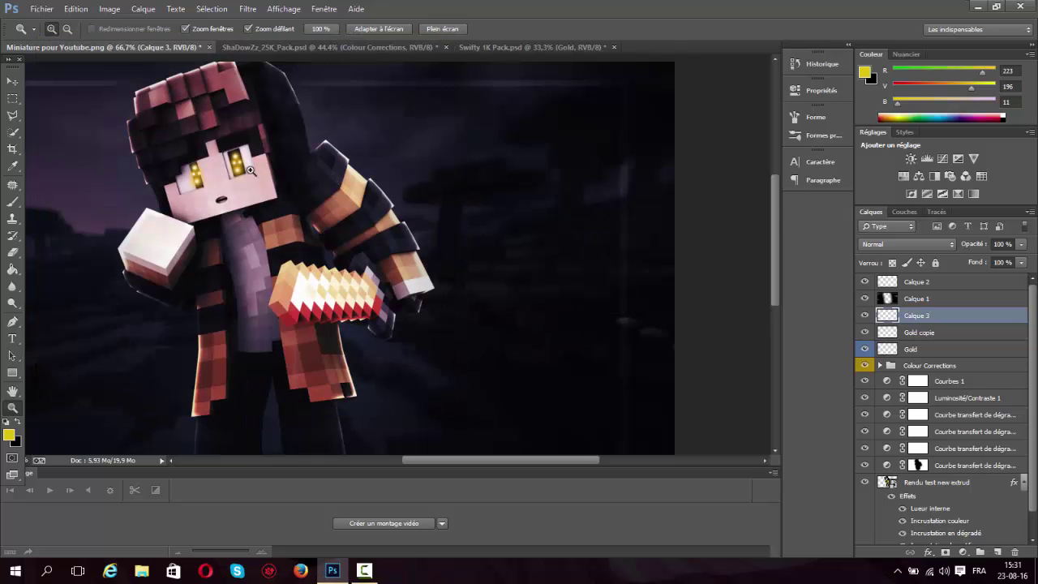
Paint yellow over the left-hand eye's pupil on Calque 3 with a soft 34 px brush at 0 % hardness
click(251, 170)
click(268, 177)
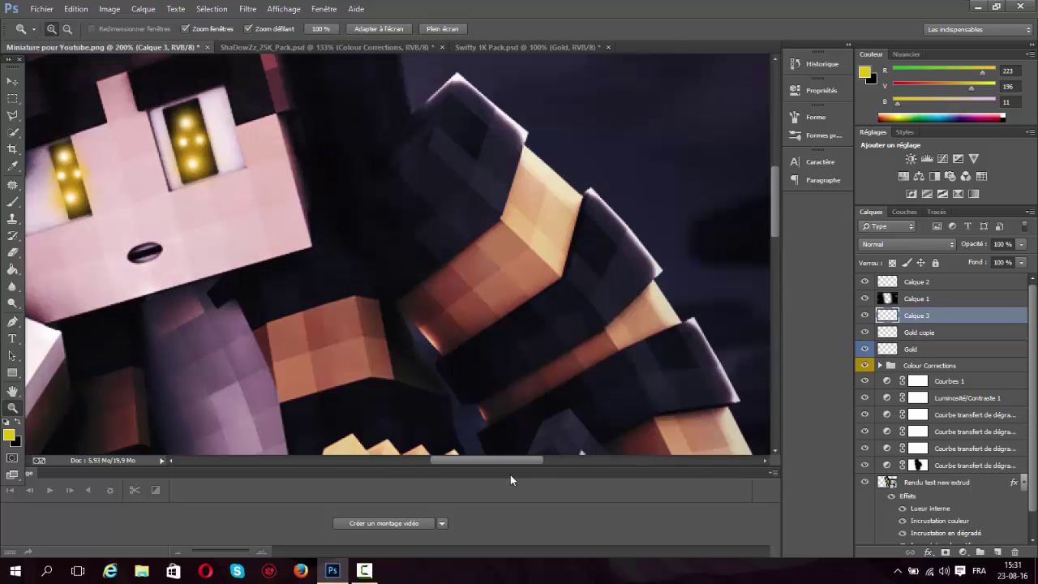
drag(488, 460, 464, 459)
click(14, 204)
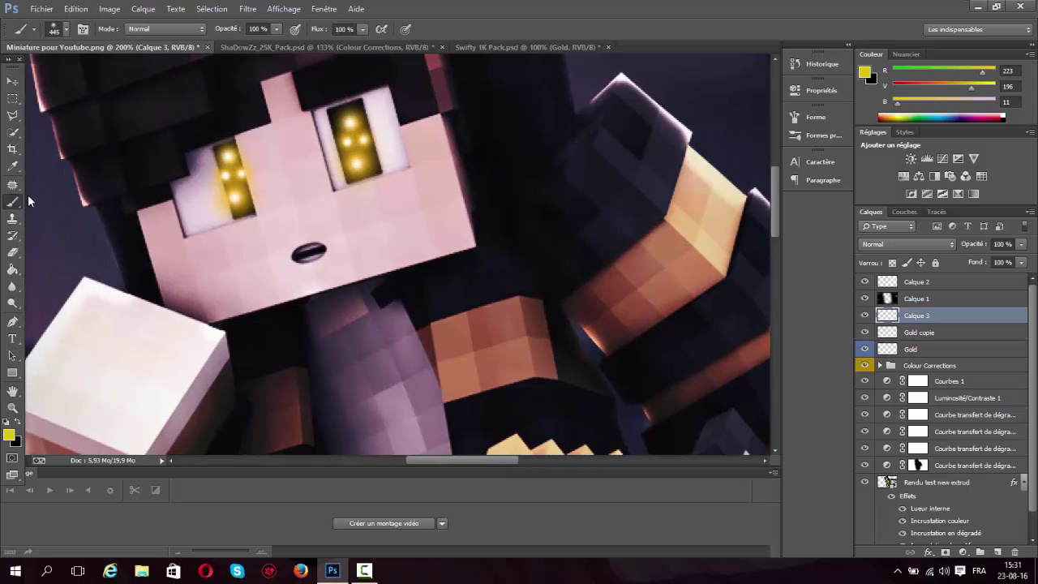
click(66, 33)
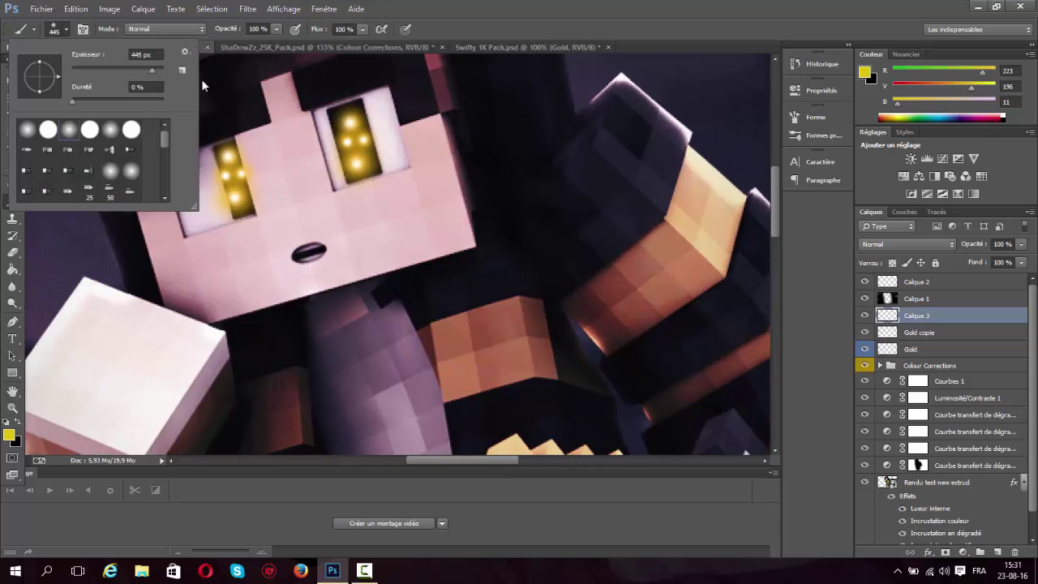
drag(80, 70, 77, 70)
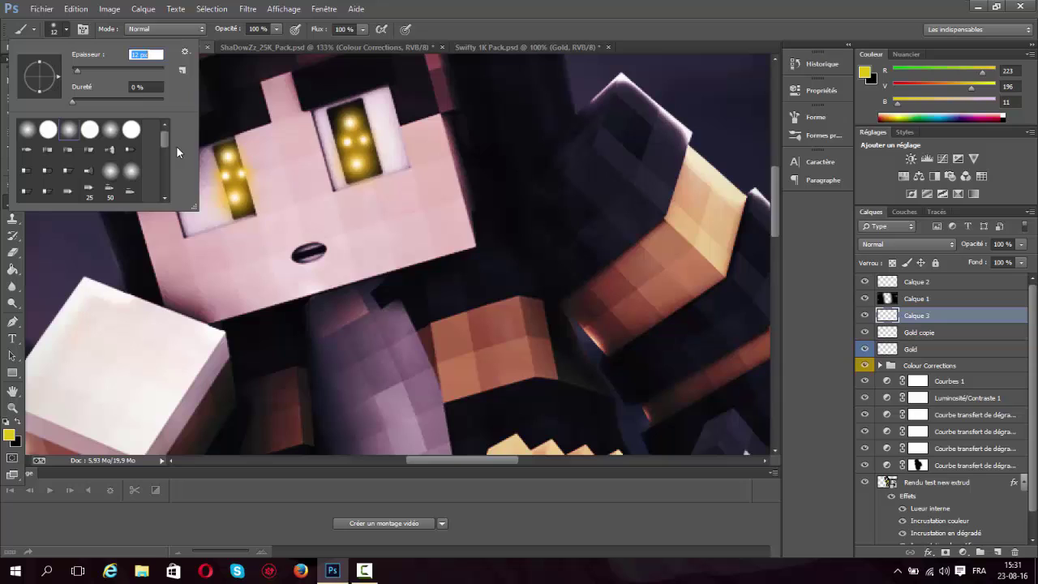
click(86, 69)
click(227, 160)
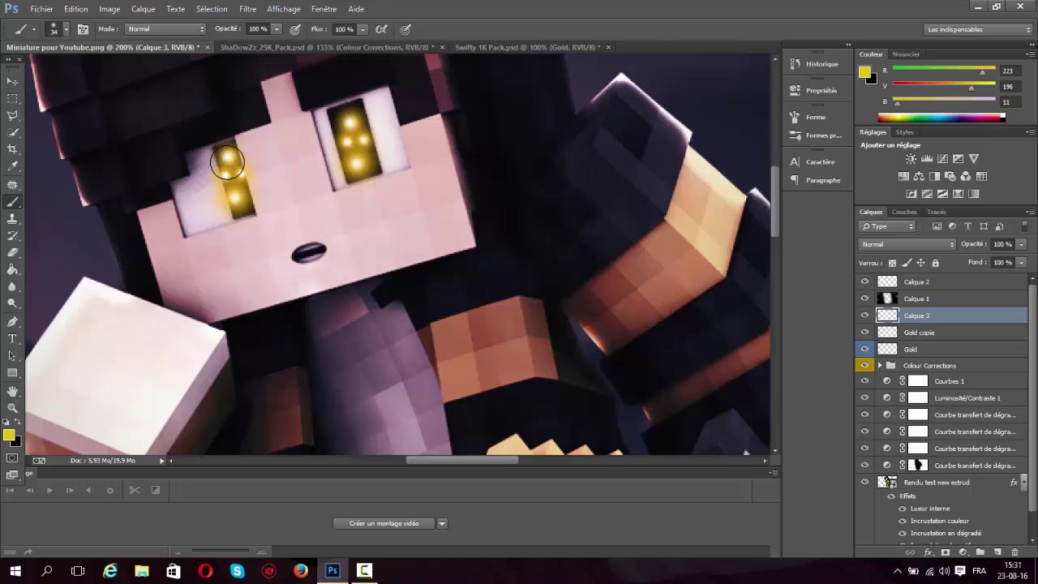
mouse_move(232, 197)
mouse_down()
mouse_move(233, 154)
mouse_move(240, 209)
mouse_up()
Erase the yellow paint spilling around the left-hand eye's pupil with a soft 21 px eraser
click(13, 253)
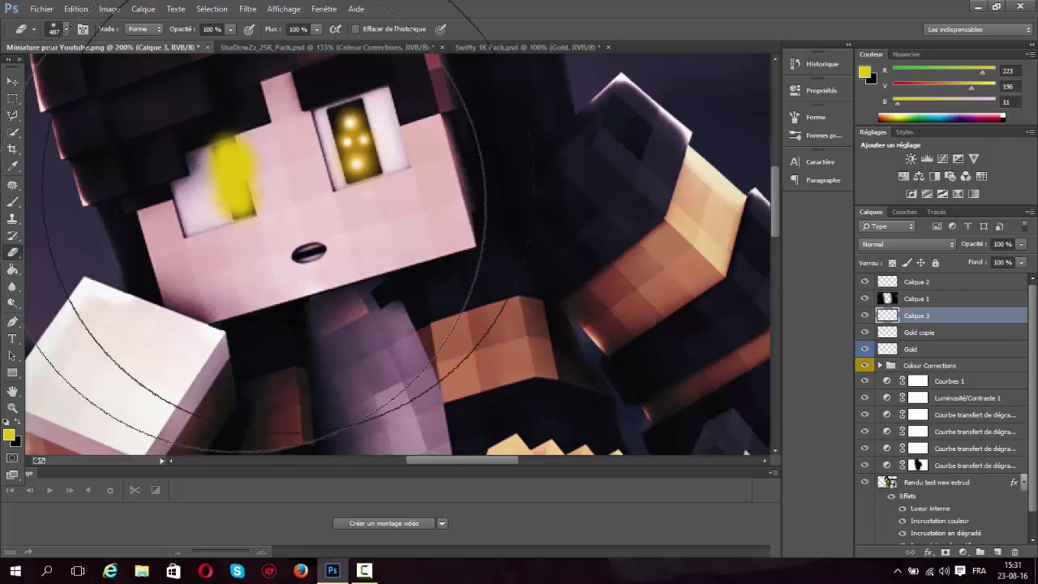
click(55, 29)
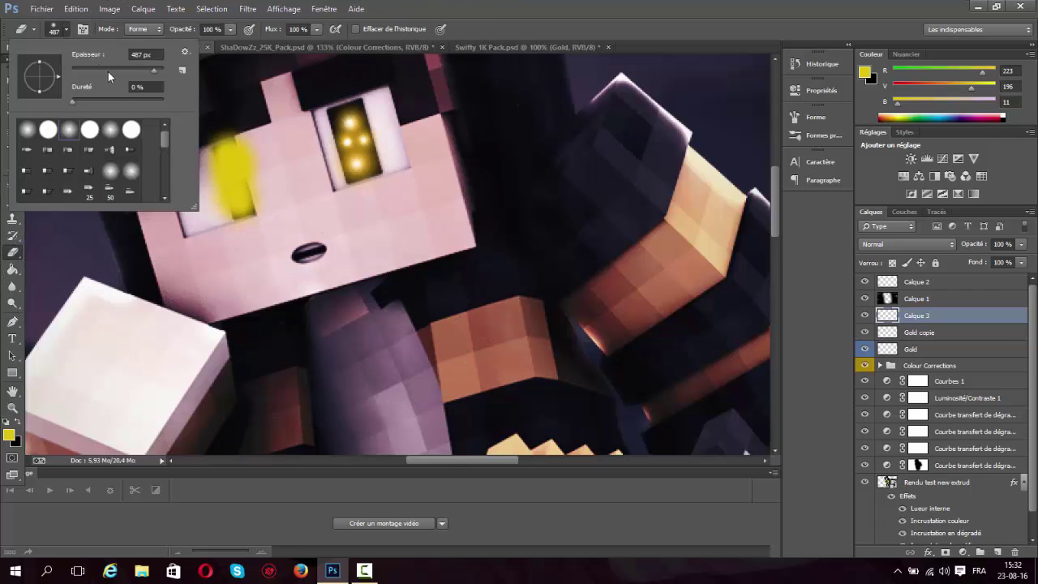
drag(108, 70, 82, 74)
mouse_move(277, 181)
mouse_down()
mouse_move(236, 130)
mouse_move(212, 134)
mouse_up()
drag(187, 180, 209, 207)
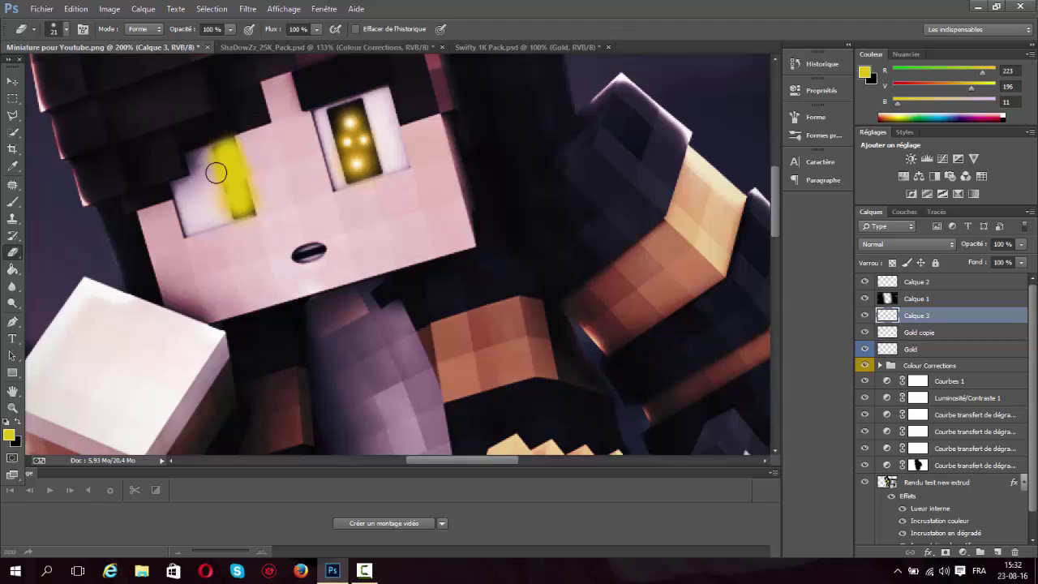
Paint yellow over the right-hand eye's pupil on Calque 3 with the 34 px brush
click(14, 218)
click(13, 203)
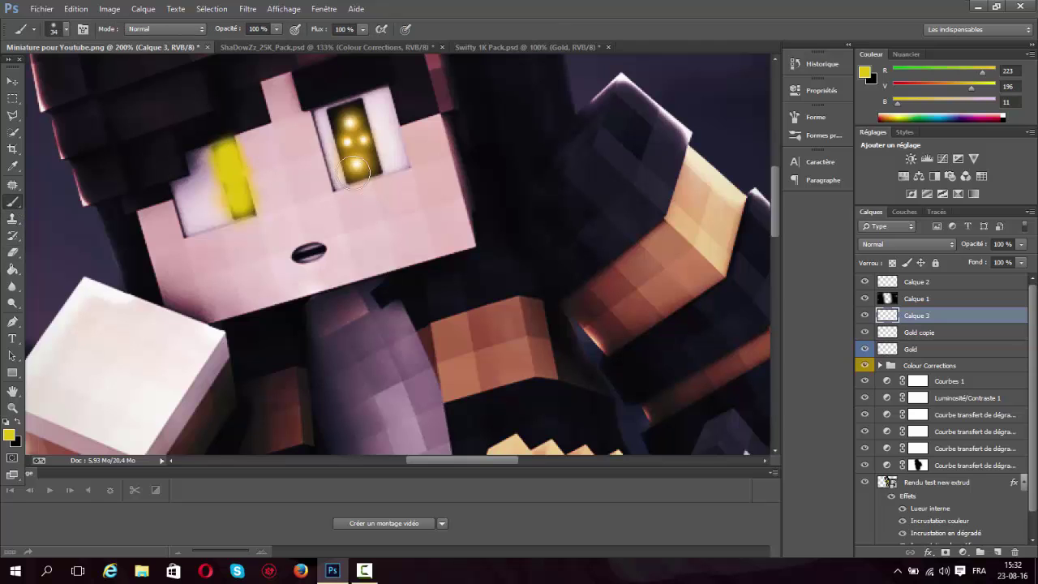
mouse_move(358, 166)
mouse_down()
mouse_move(348, 116)
mouse_move(361, 163)
mouse_up()
Set Calque 3 to the Densité couleur - blend mode with 30 % opacity
click(906, 244)
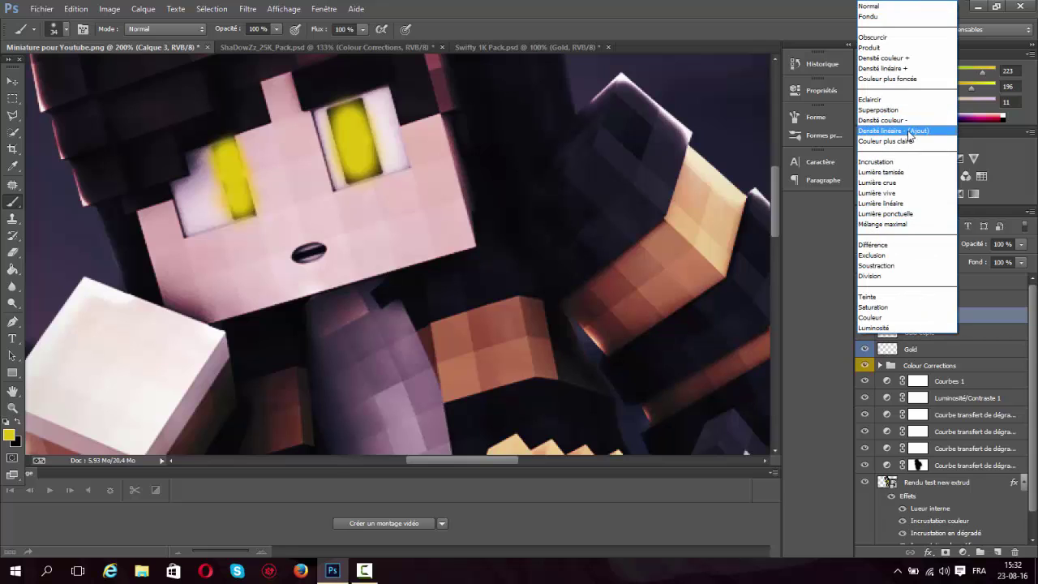
click(904, 120)
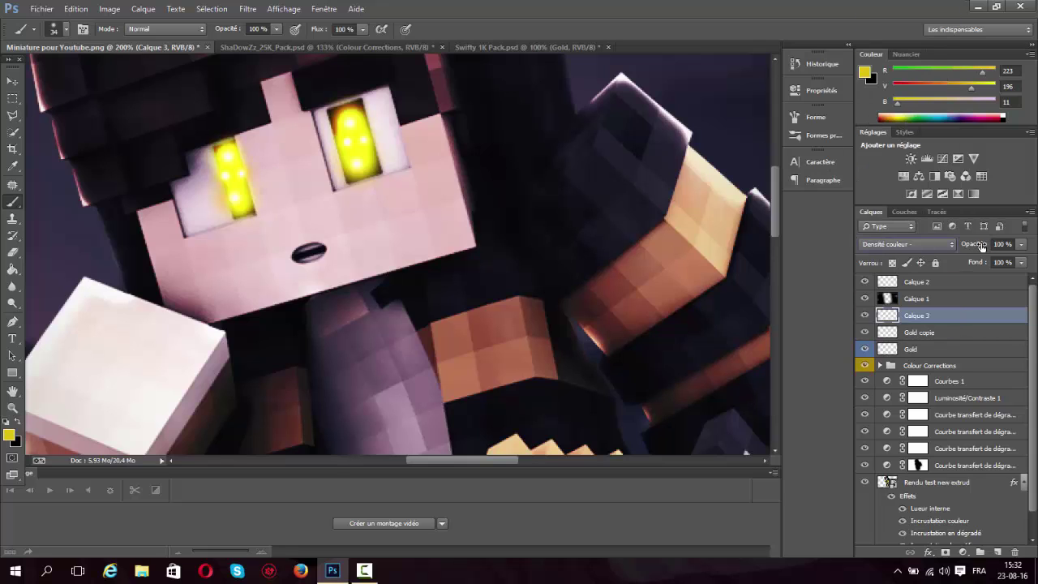
drag(981, 246, 938, 267)
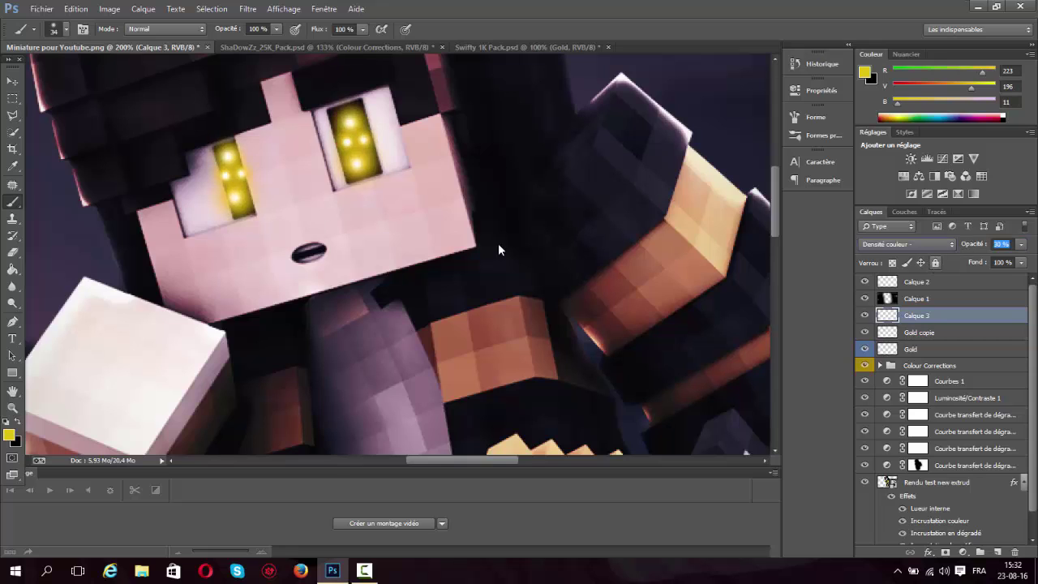
click(12, 83)
click(13, 409)
right_click(343, 373)
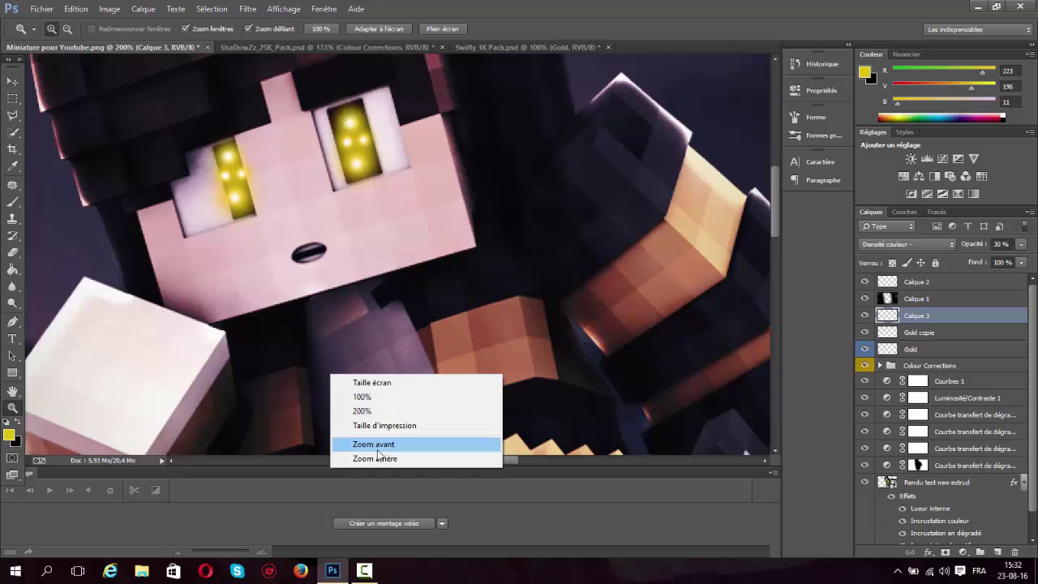
click(379, 457)
right_click(491, 433)
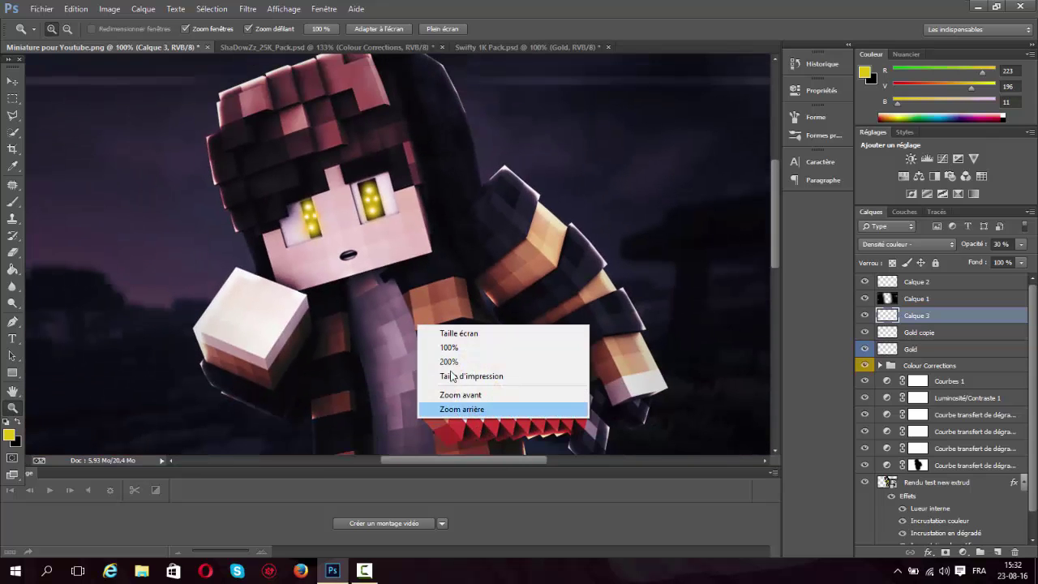
click(478, 408)
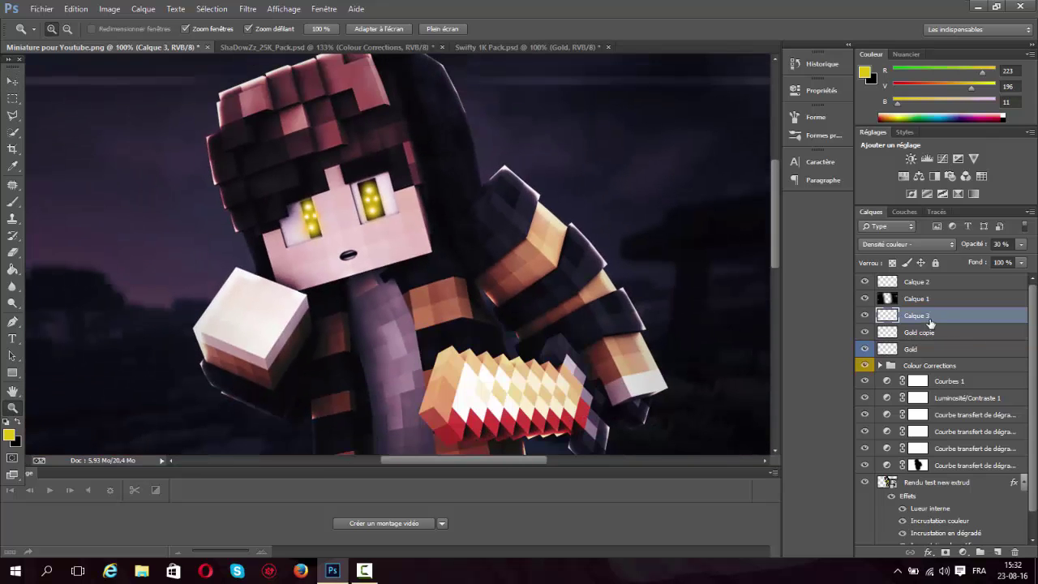
click(925, 339)
shift+click(924, 348)
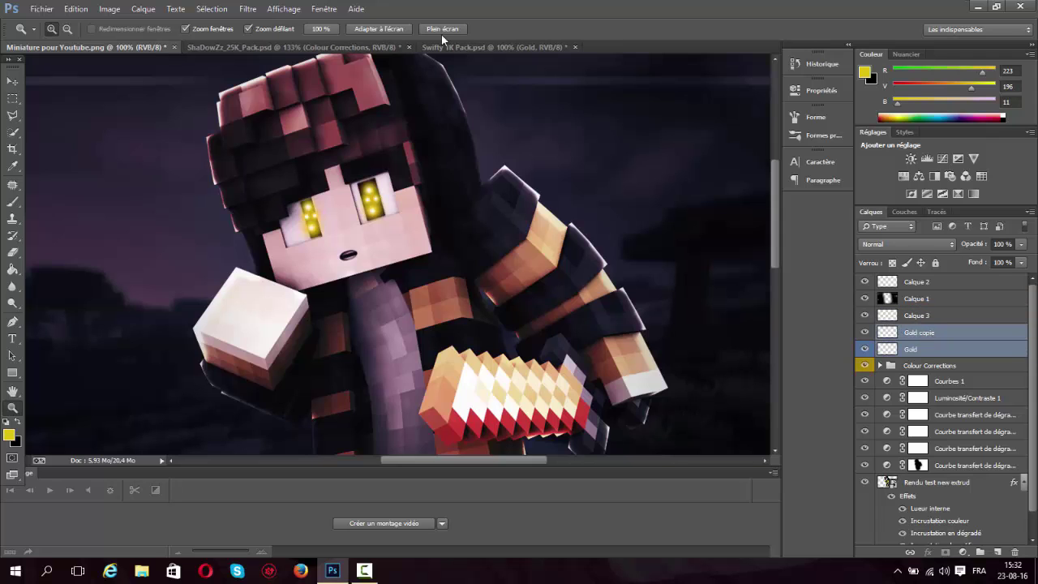
click(248, 9)
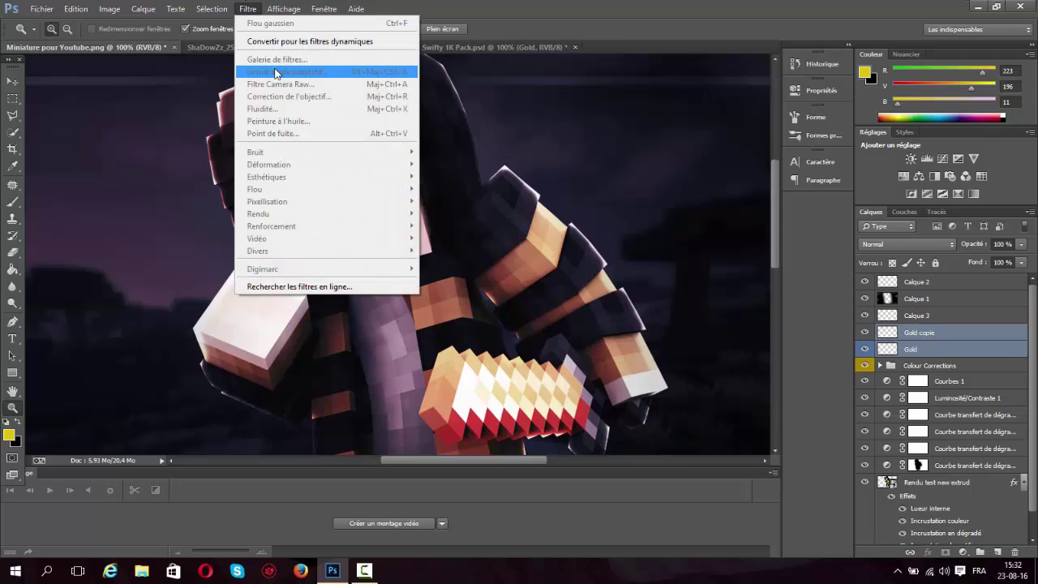
click(955, 347)
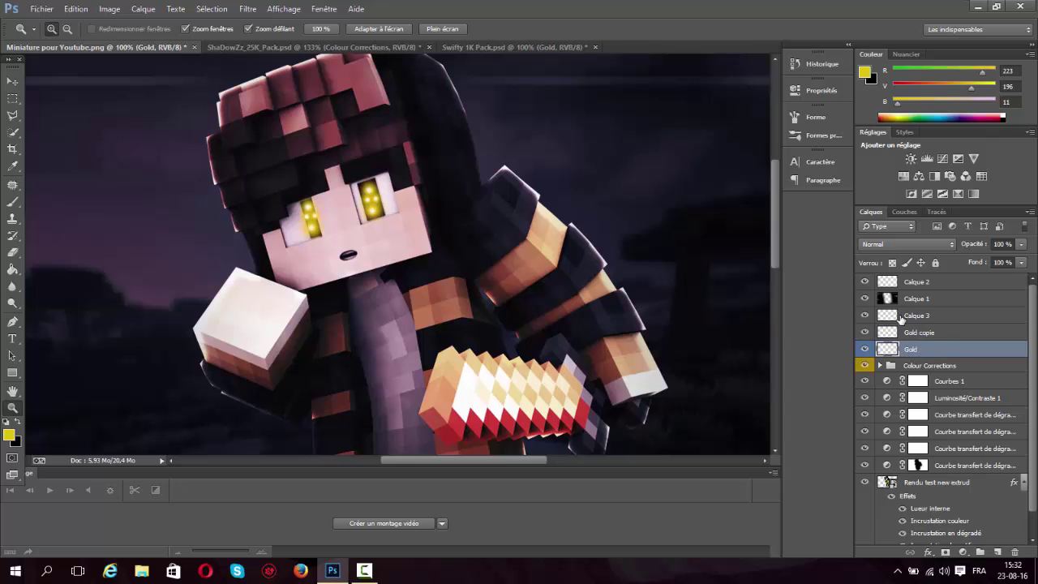
click(248, 9)
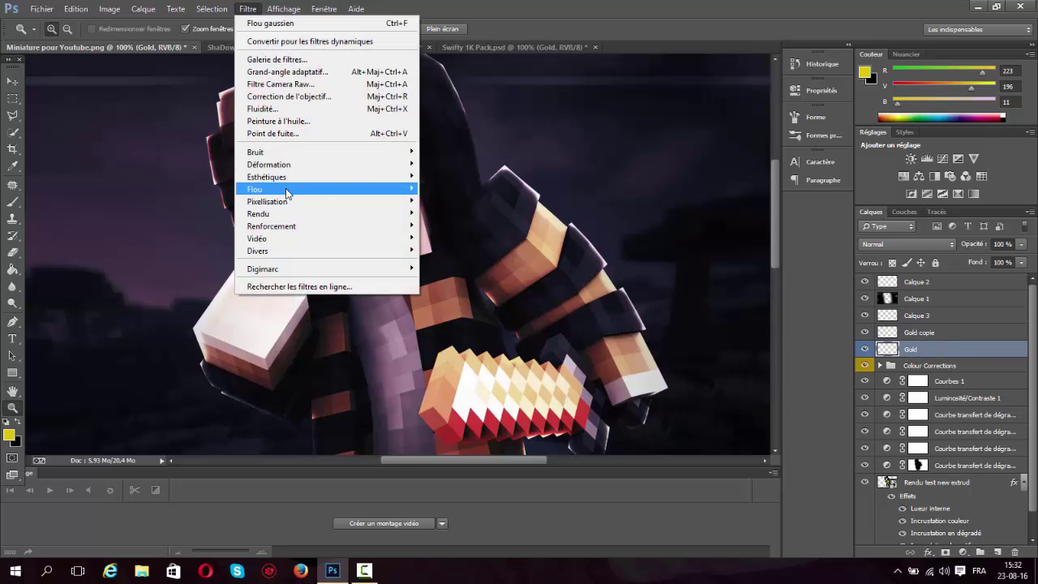
mouse_move(369, 190)
click(459, 280)
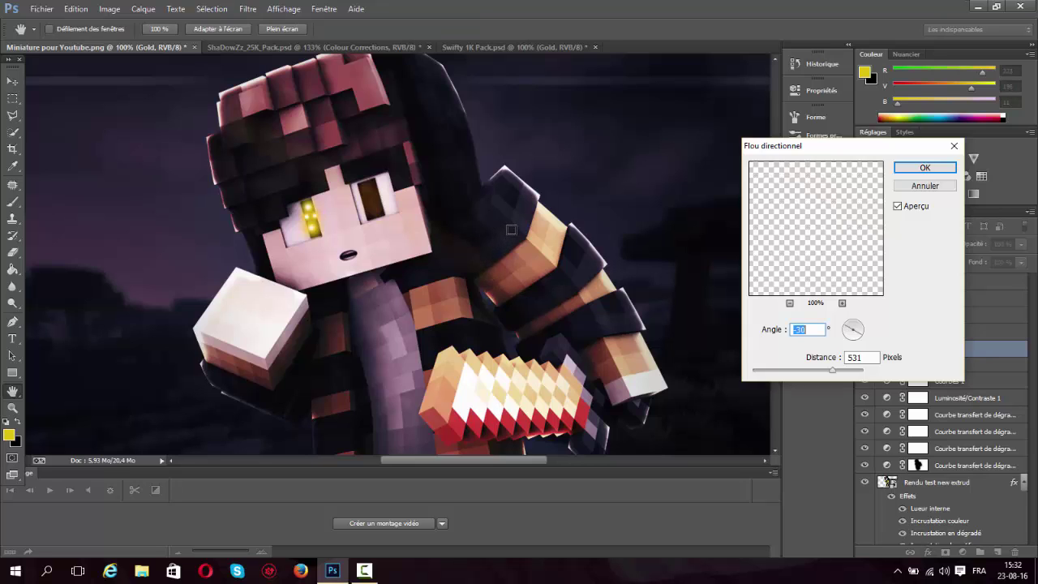
click(925, 189)
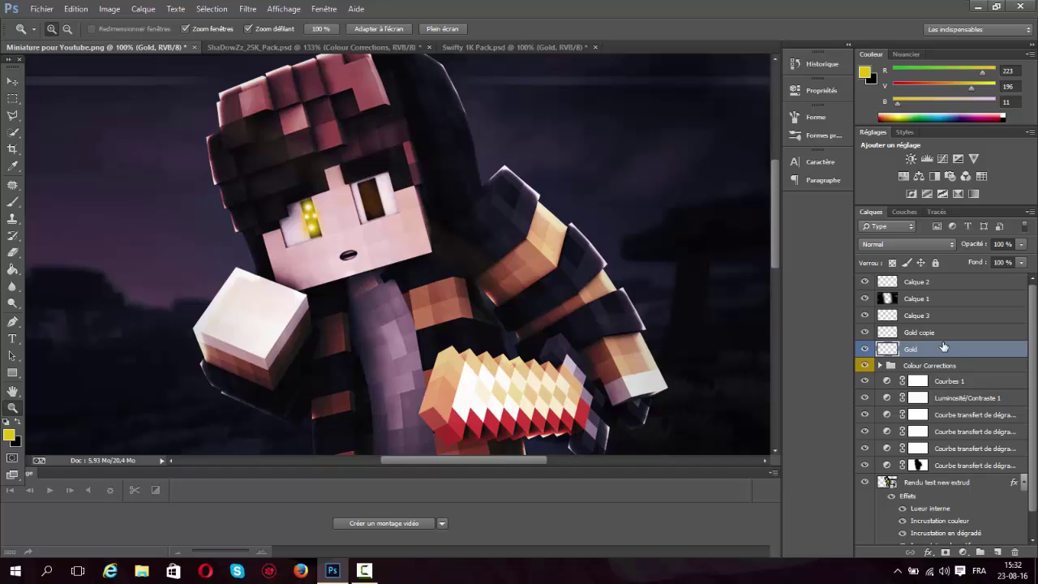
Duplicate the Gold layer that holds the right-hand eye's lights
key(ctrl+j)
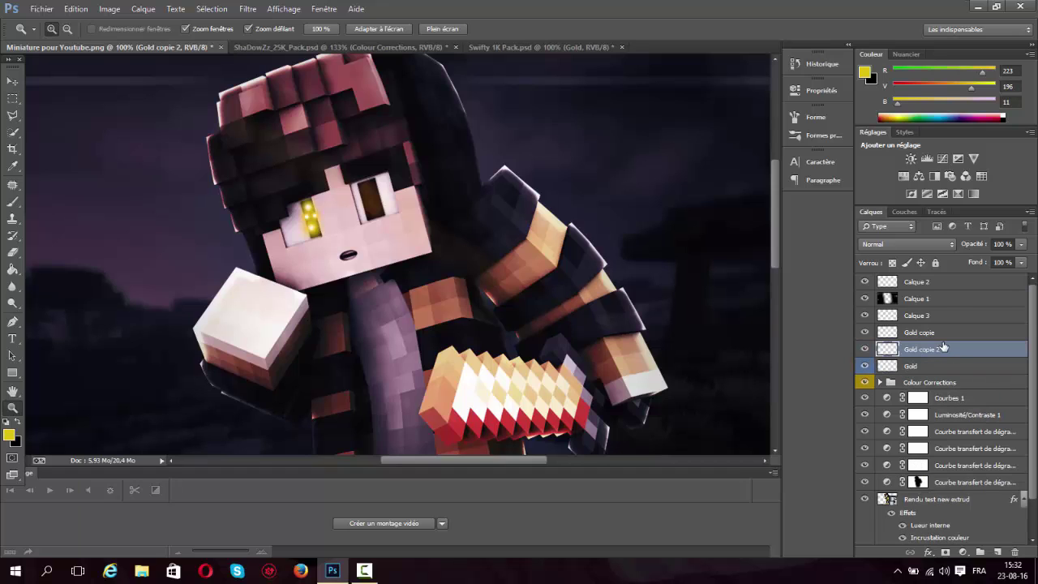
click(245, 9)
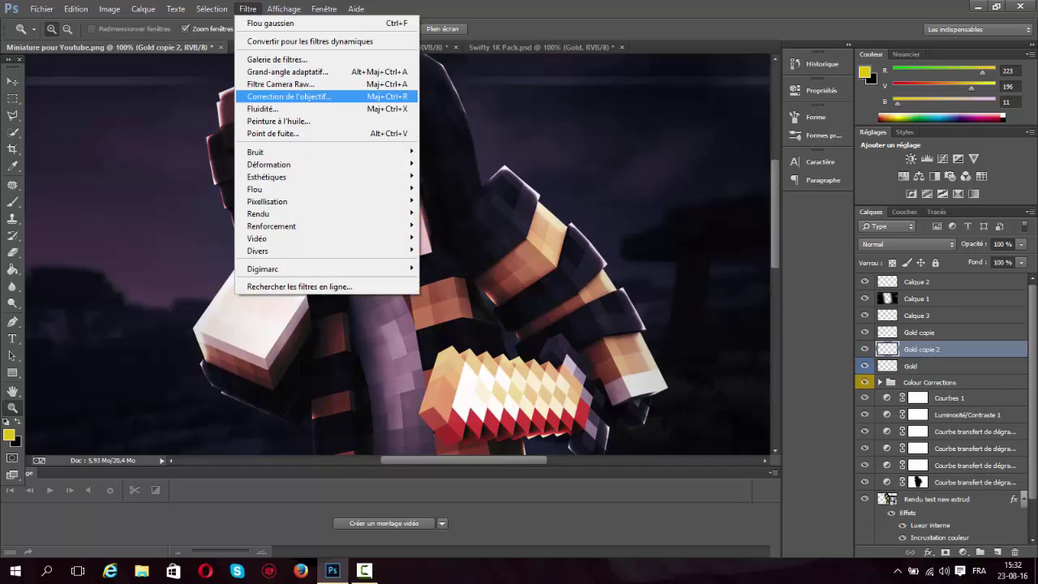
click(926, 364)
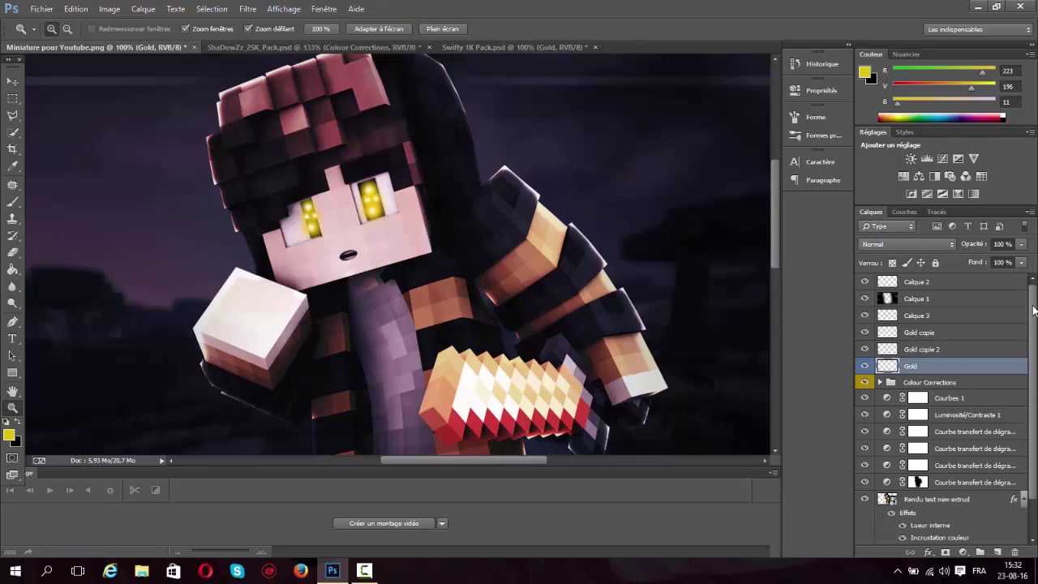
click(930, 354)
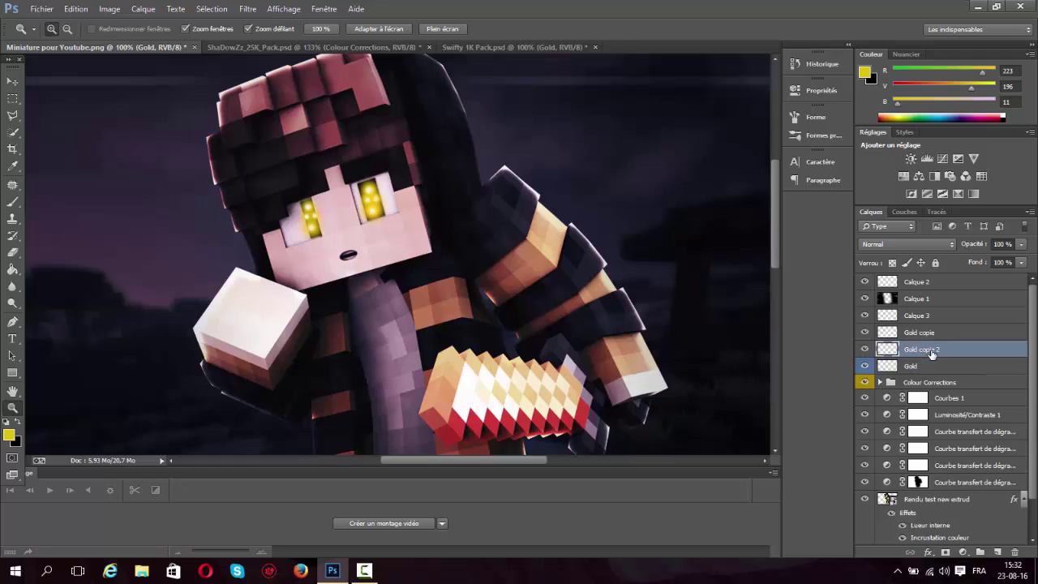
key(Delete)
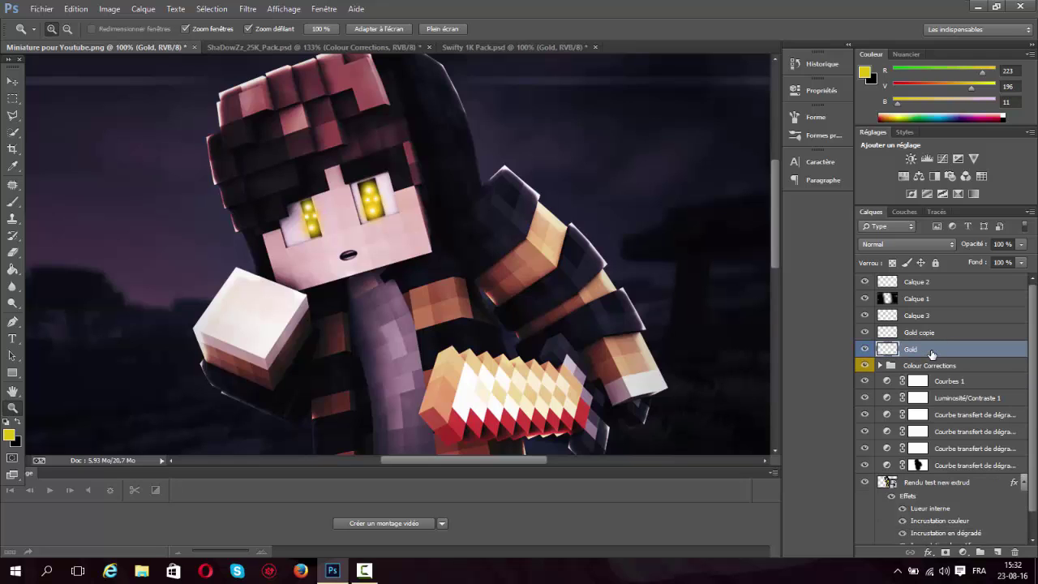
key(ctrl+z)
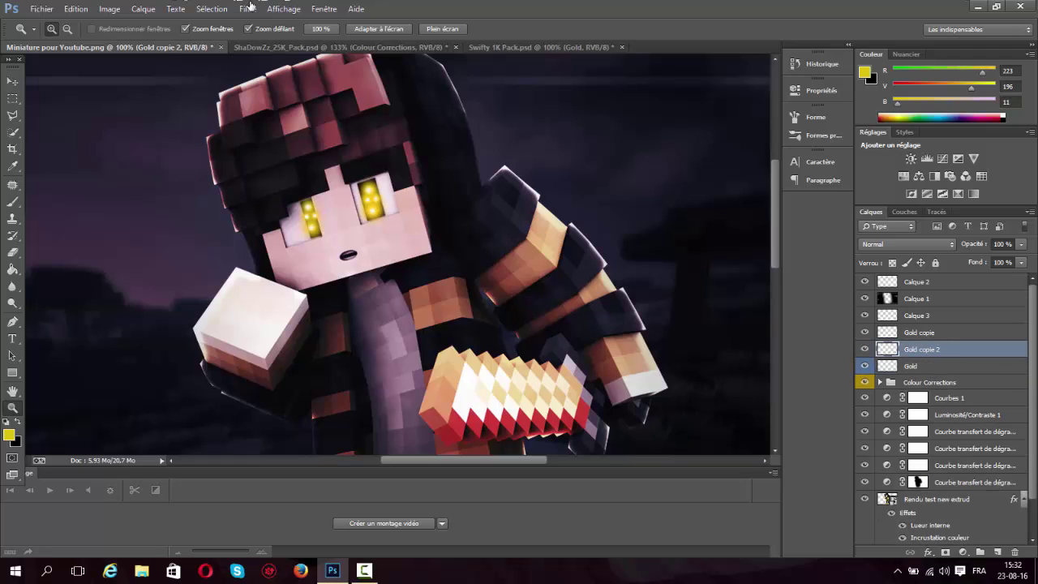
Apply a directional blur (Flou directionnel) to the Gold copie 2 layer with a -30° angle and a distance of 83 pixels
click(248, 8)
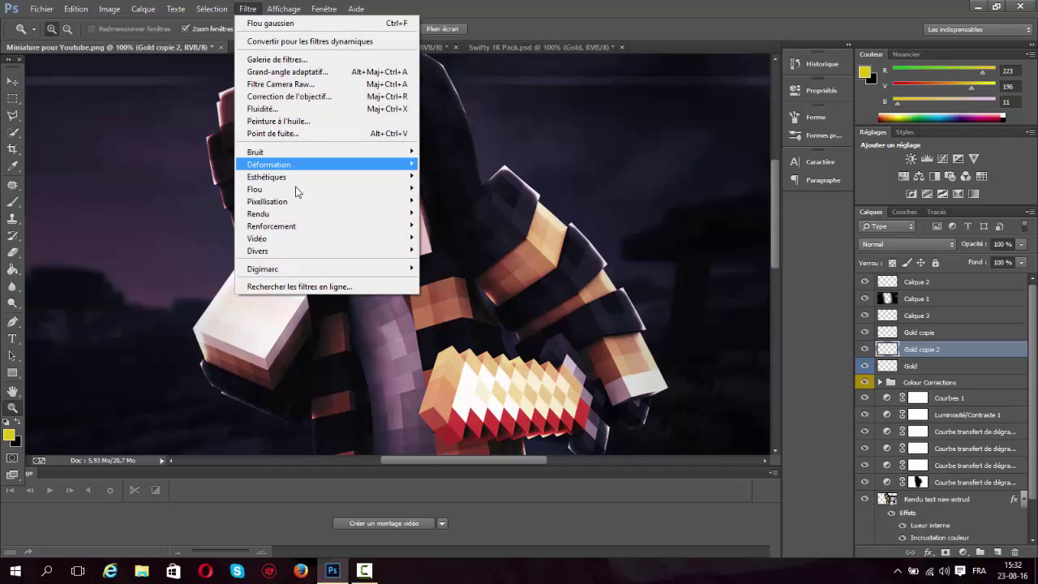
mouse_move(420, 193)
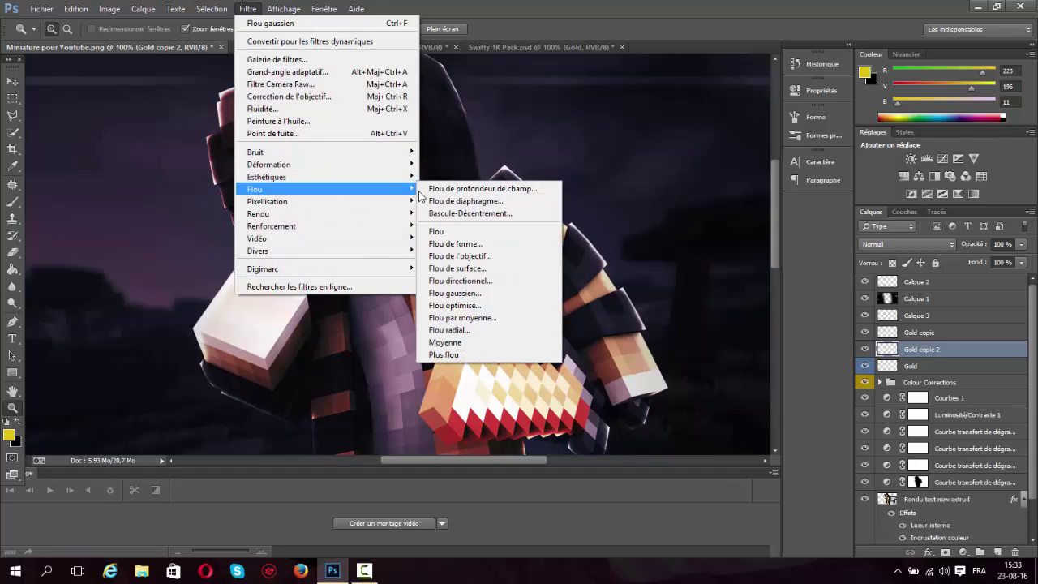
click(458, 281)
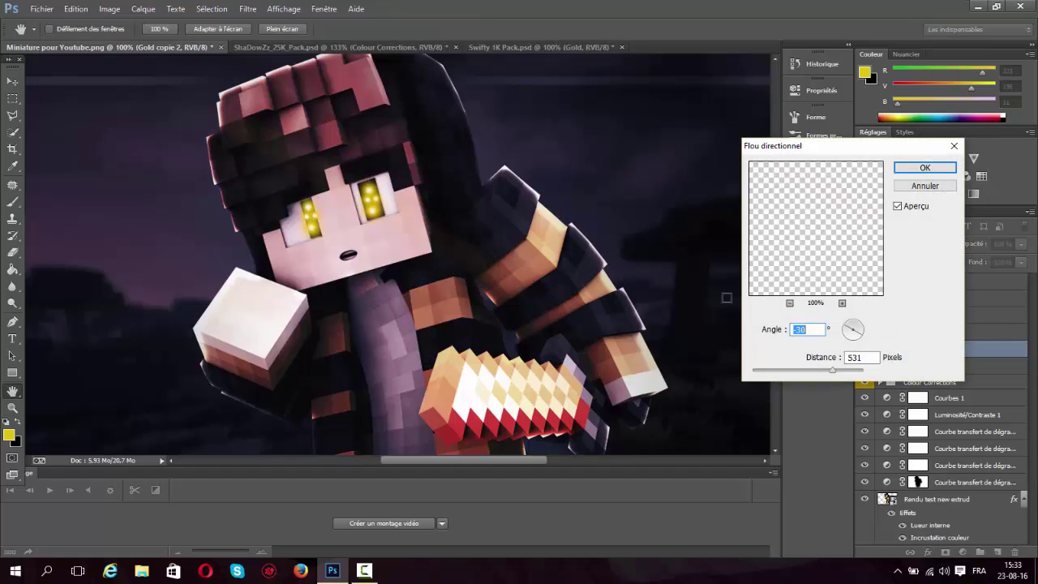
drag(811, 374, 771, 373)
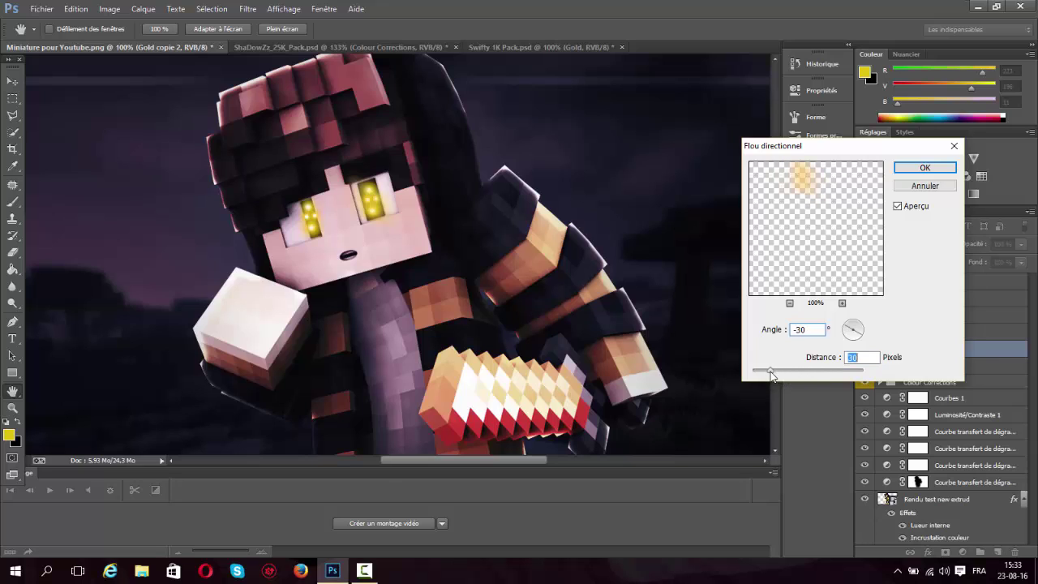
drag(800, 172, 810, 203)
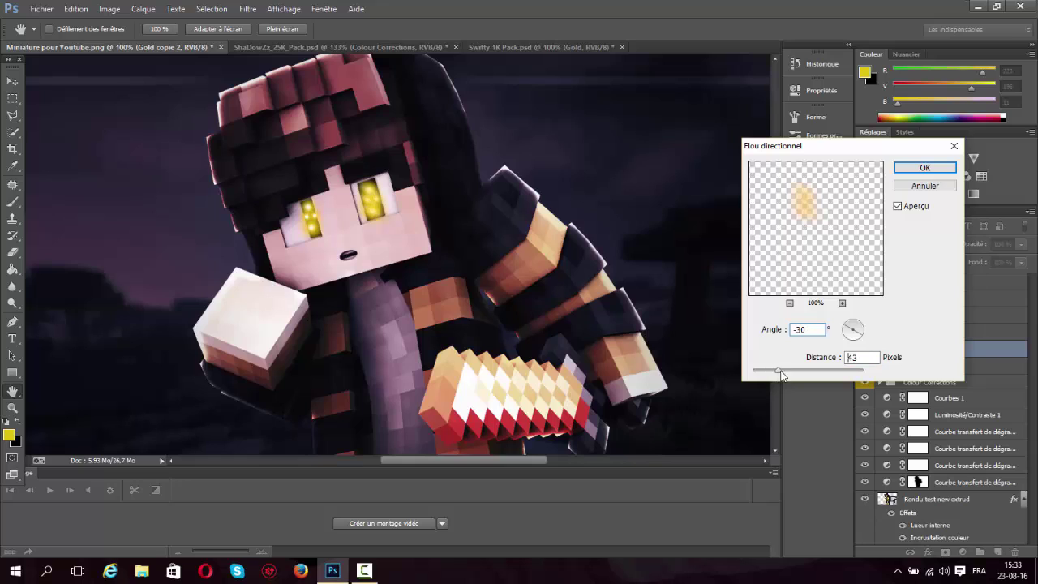
drag(780, 373, 788, 373)
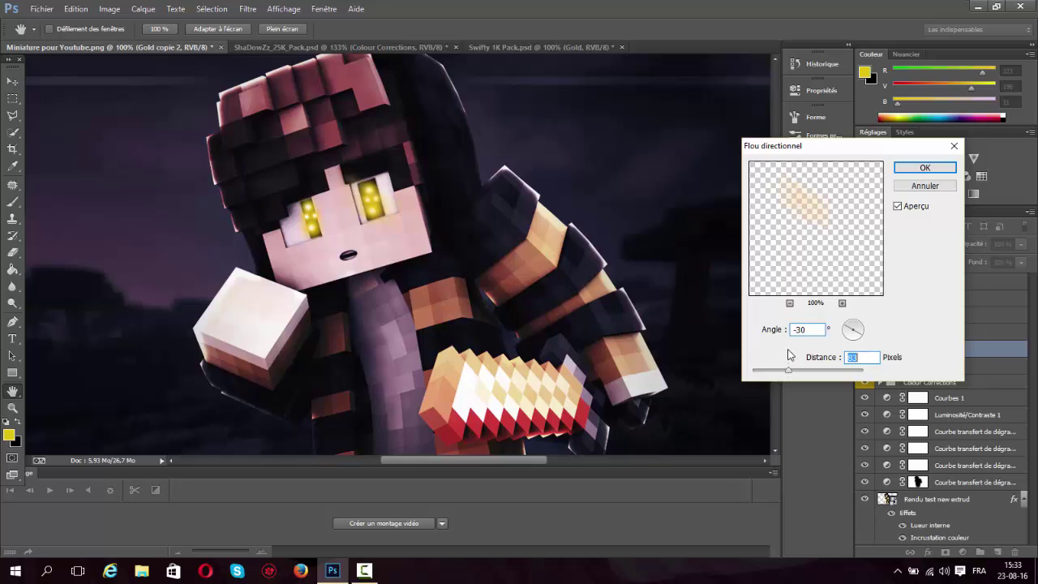
click(921, 168)
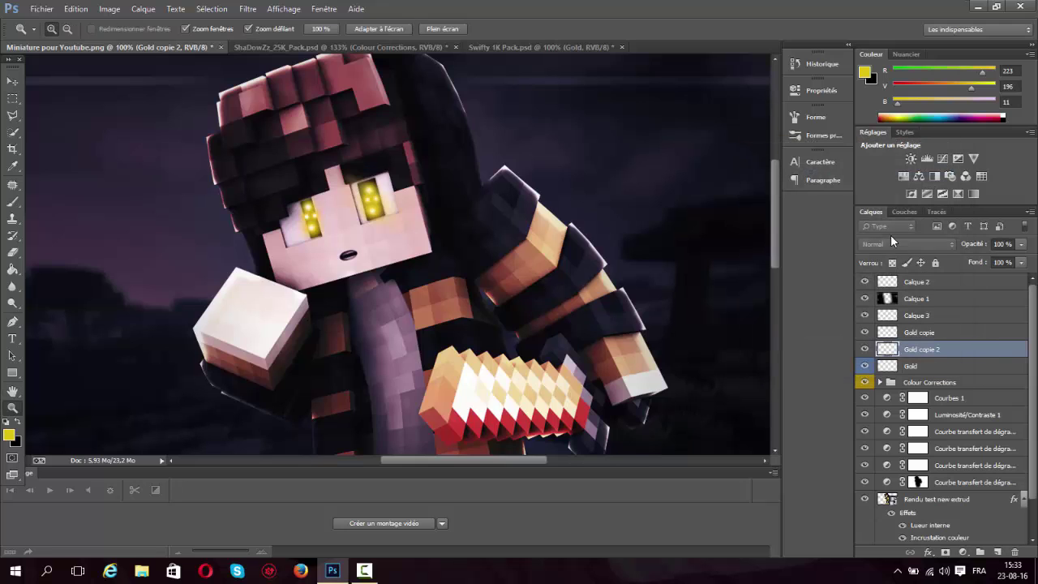
Duplicate the Gold copie layer and apply a directional blur to the duplicate at -30° with a distance of 83 pixels
click(931, 332)
key(ctrl+j)
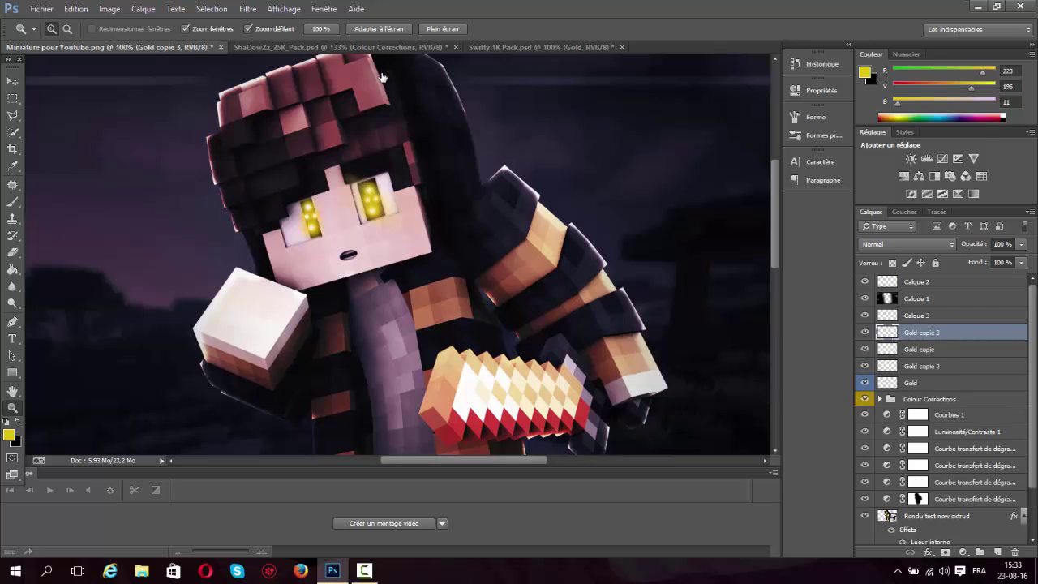
click(247, 9)
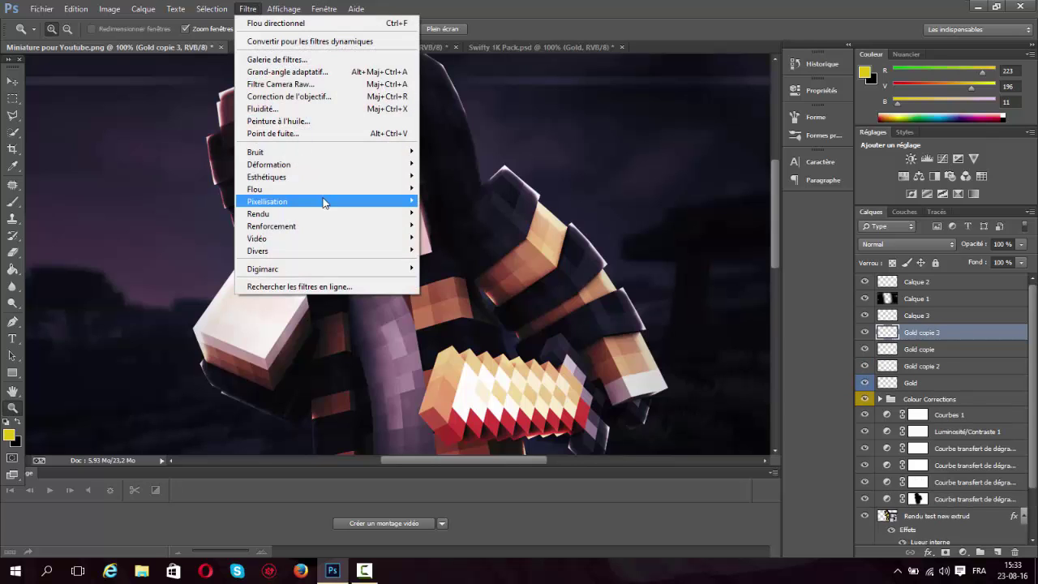
mouse_move(356, 189)
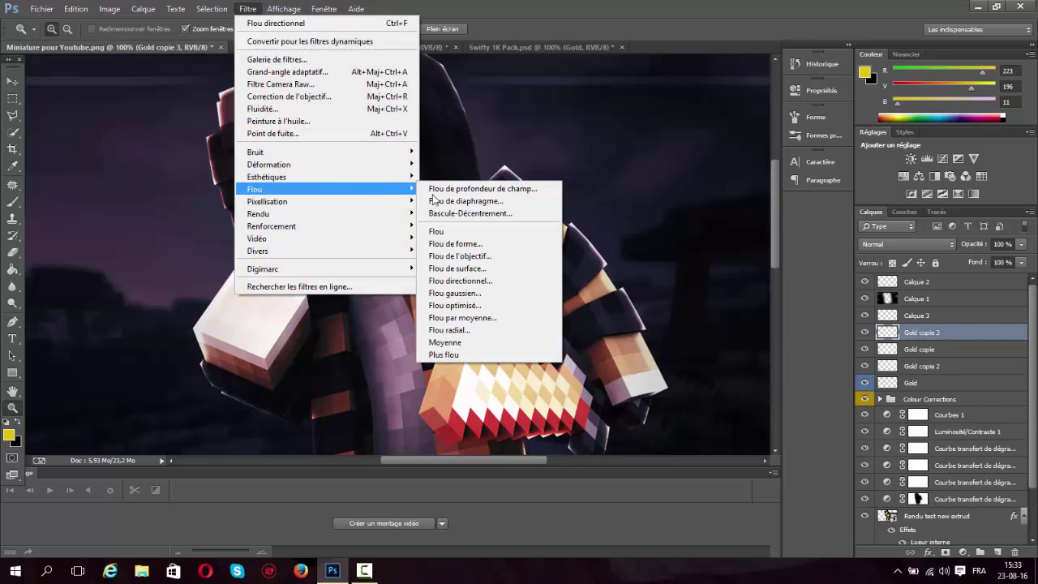
click(477, 282)
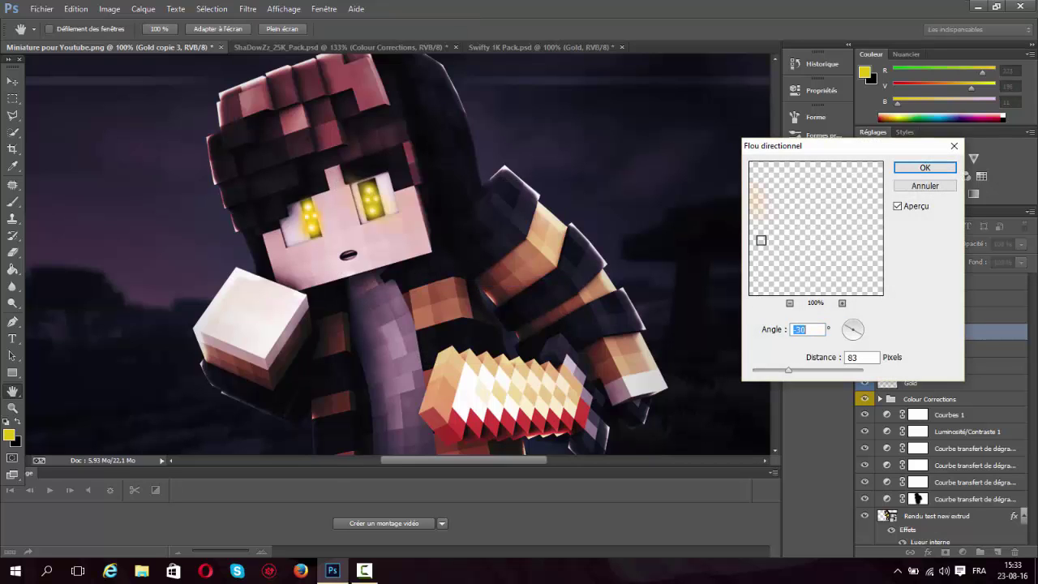
click(904, 170)
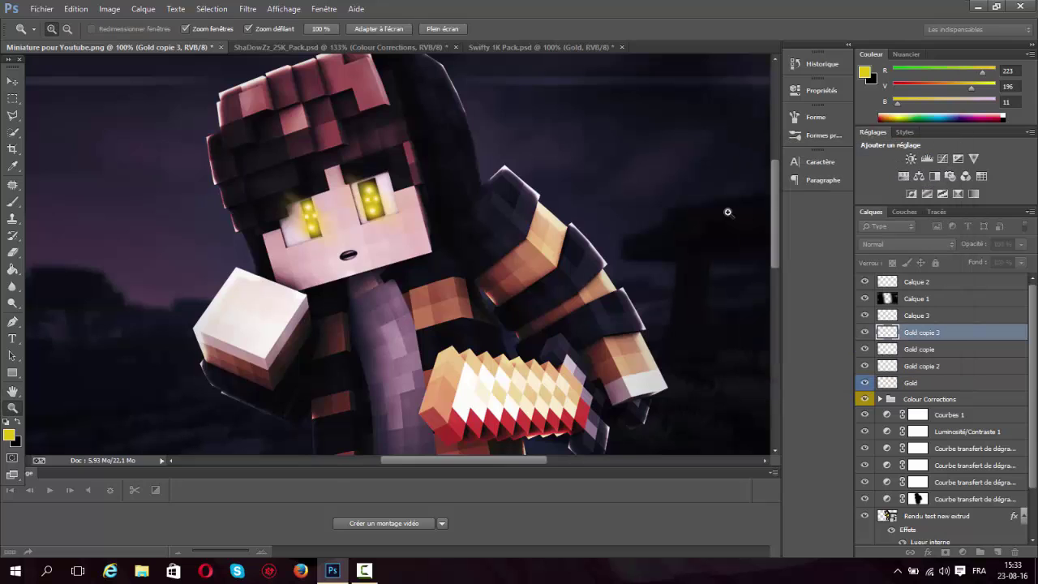
Add a new empty layer directly above Calque 3
click(11, 82)
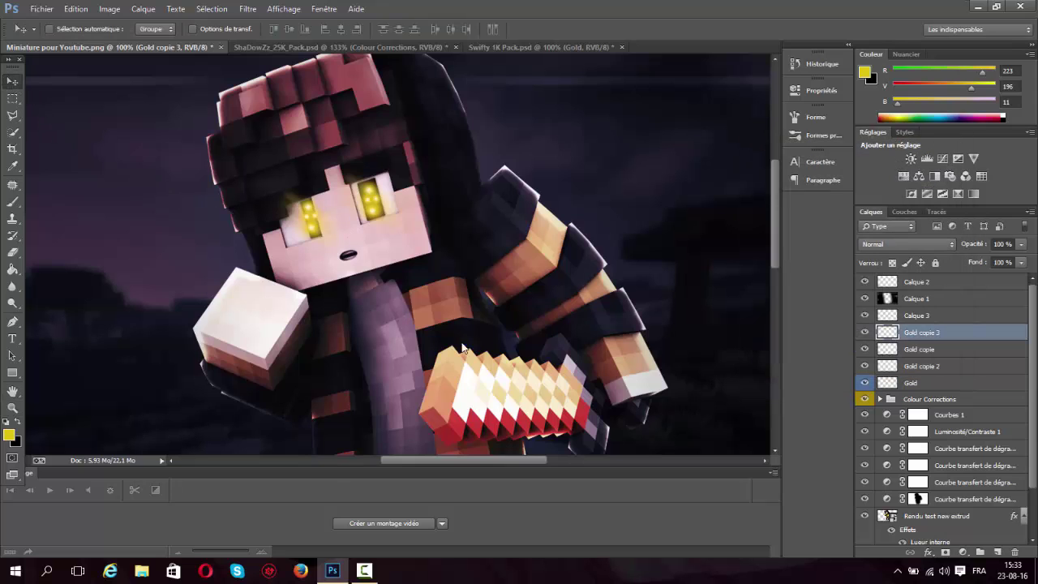
click(13, 407)
right_click(346, 392)
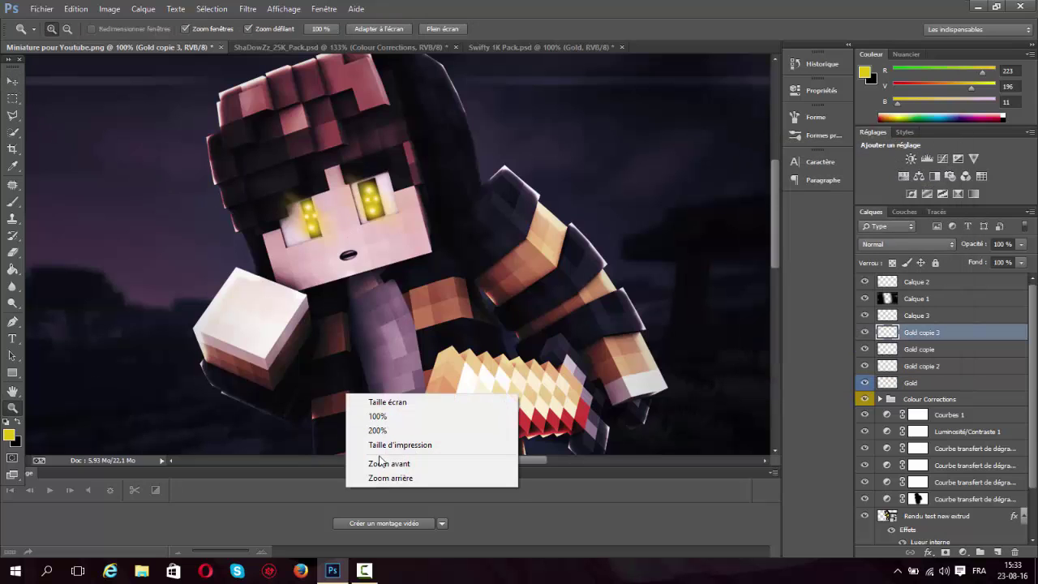
click(422, 482)
click(478, 403)
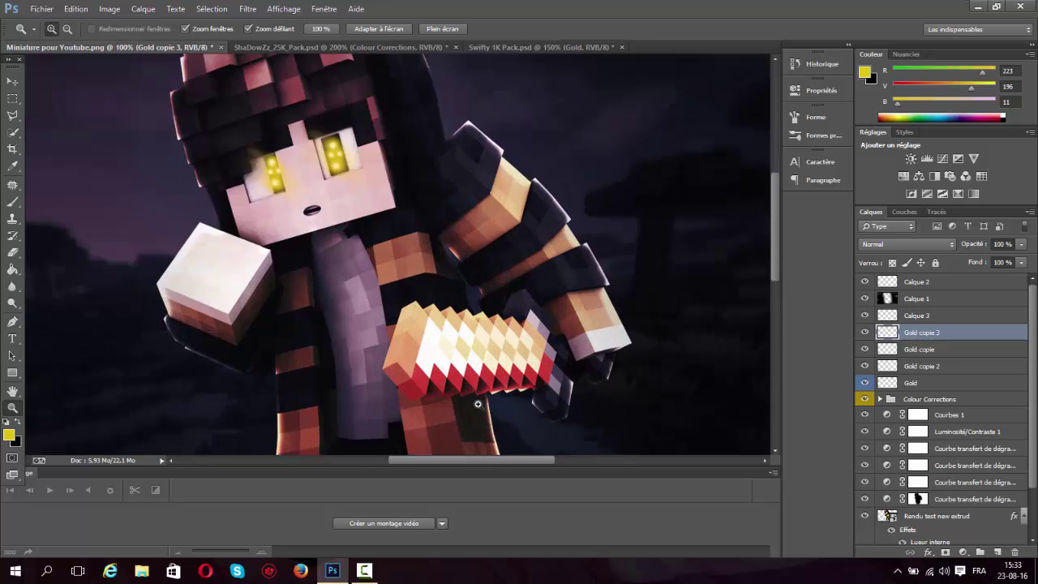
drag(489, 466, 510, 466)
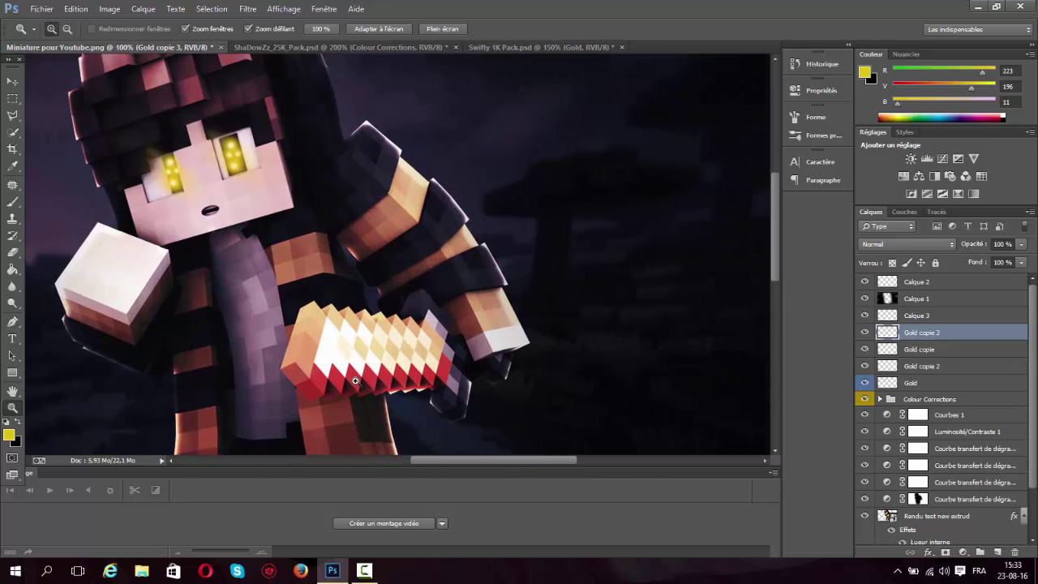
drag(774, 241, 771, 259)
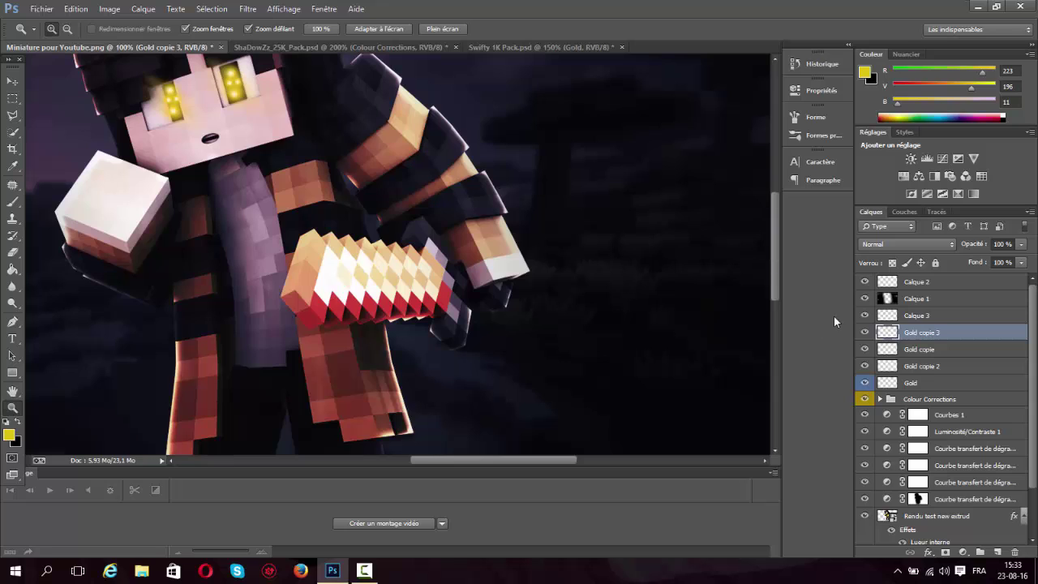
click(936, 315)
click(930, 299)
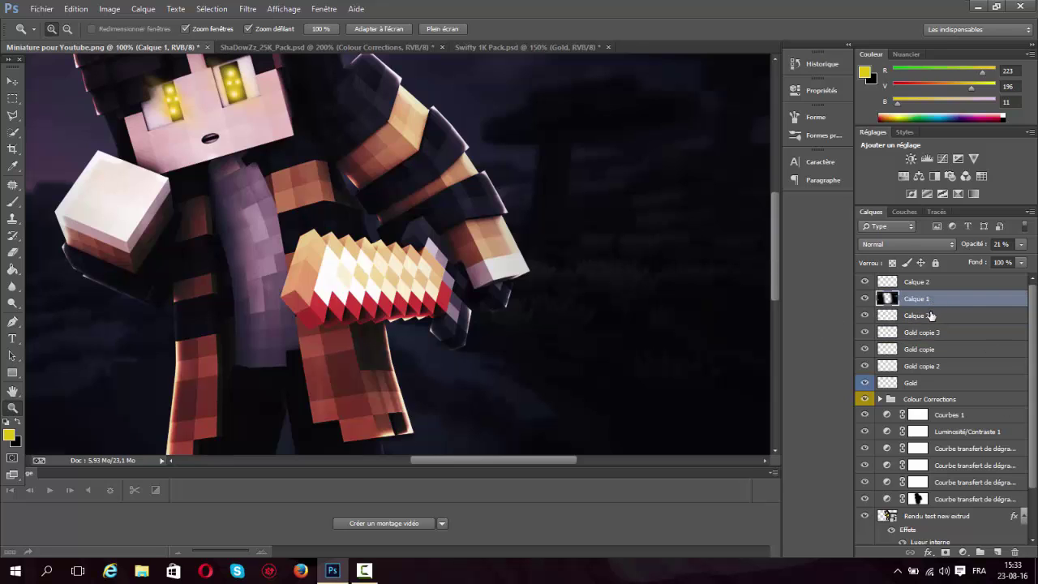
click(931, 315)
click(998, 553)
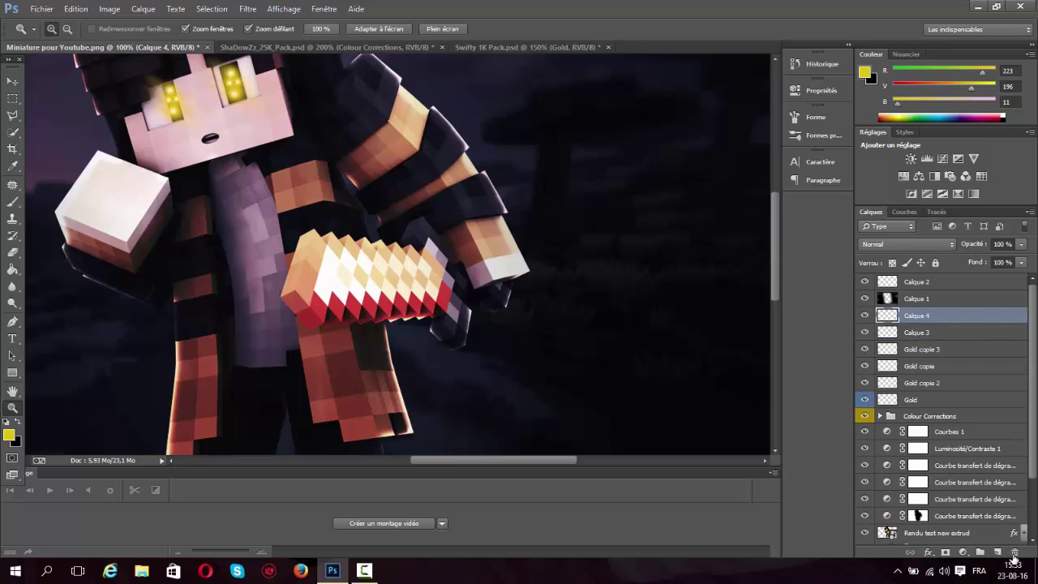
click(12, 203)
click(11, 438)
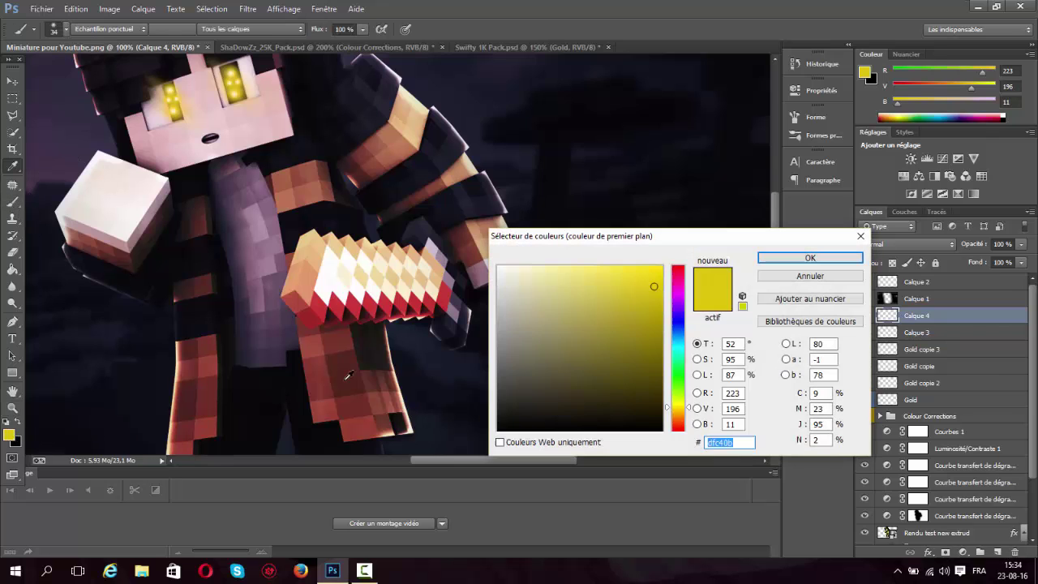
click(321, 303)
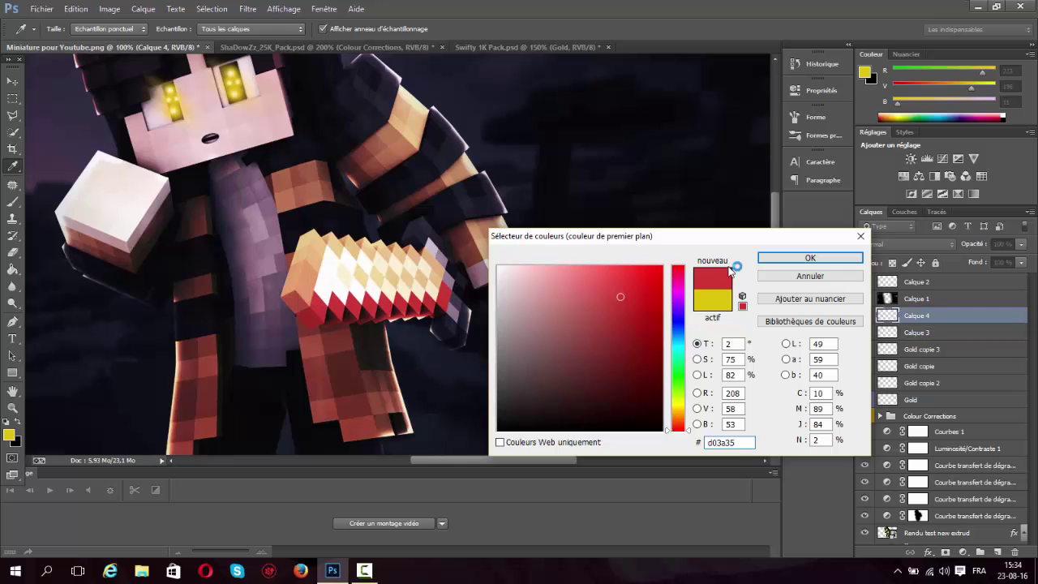
click(821, 278)
Hide the Colour Corrections group and set the foreground colour to golden yellow febf0d, sampled from the sword blade
click(864, 415)
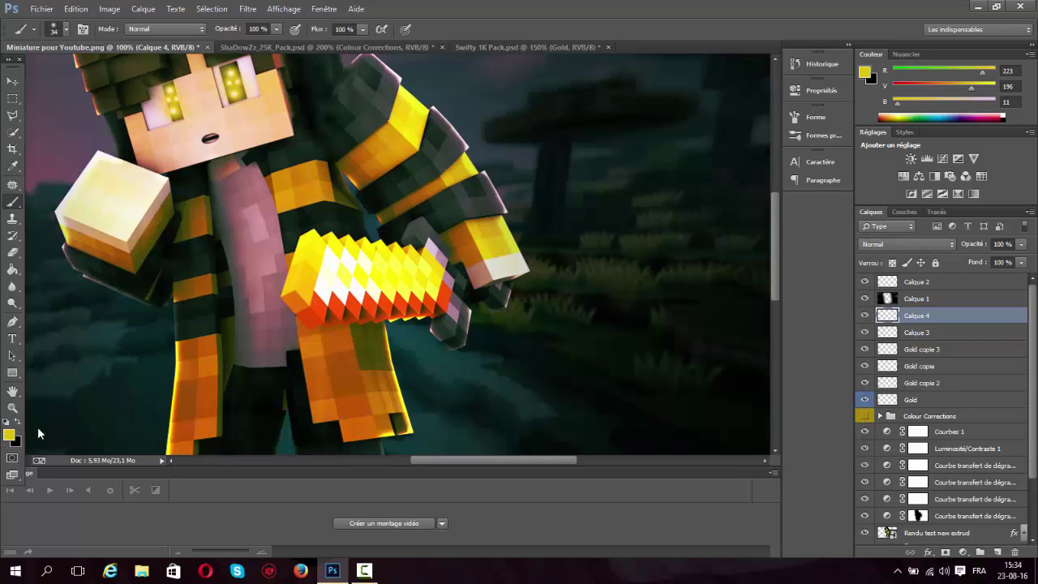
click(9, 435)
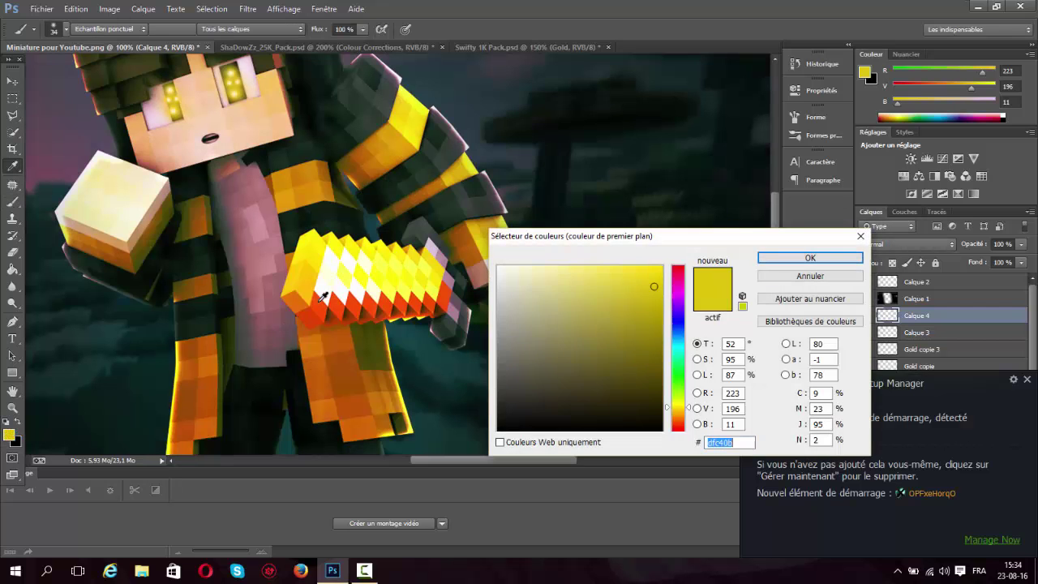
click(313, 295)
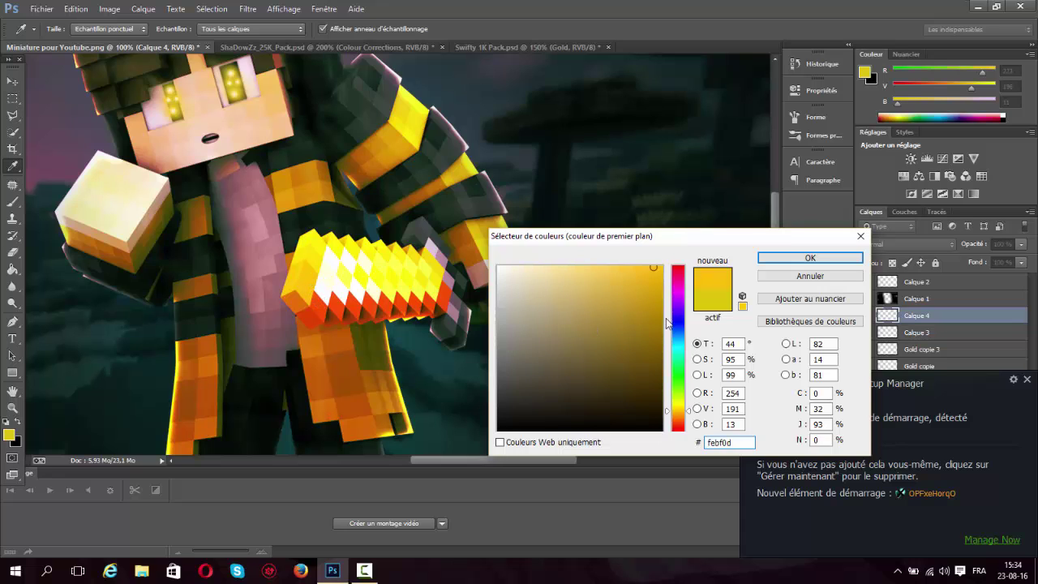
click(803, 258)
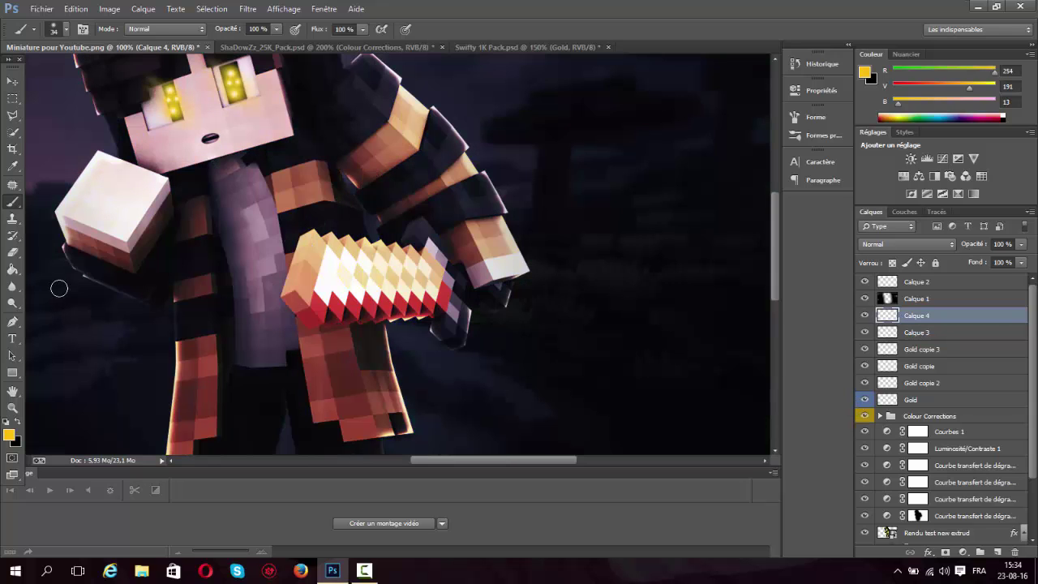
Enlarge the soft brush to 133 px and paint golden yellow over the sword blade on Calque 4
click(64, 28)
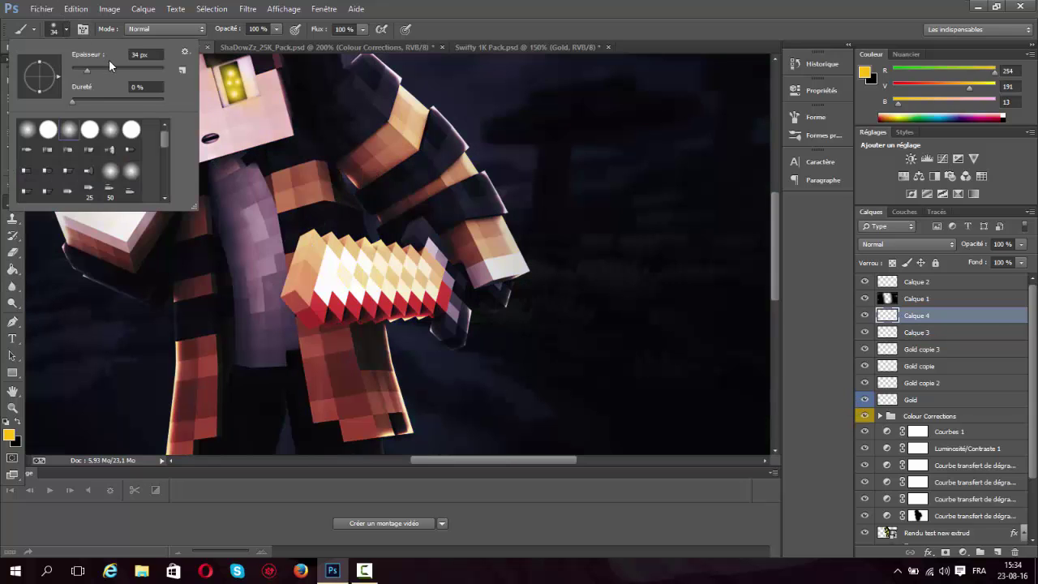
click(98, 70)
drag(121, 71, 122, 72)
drag(120, 71, 125, 71)
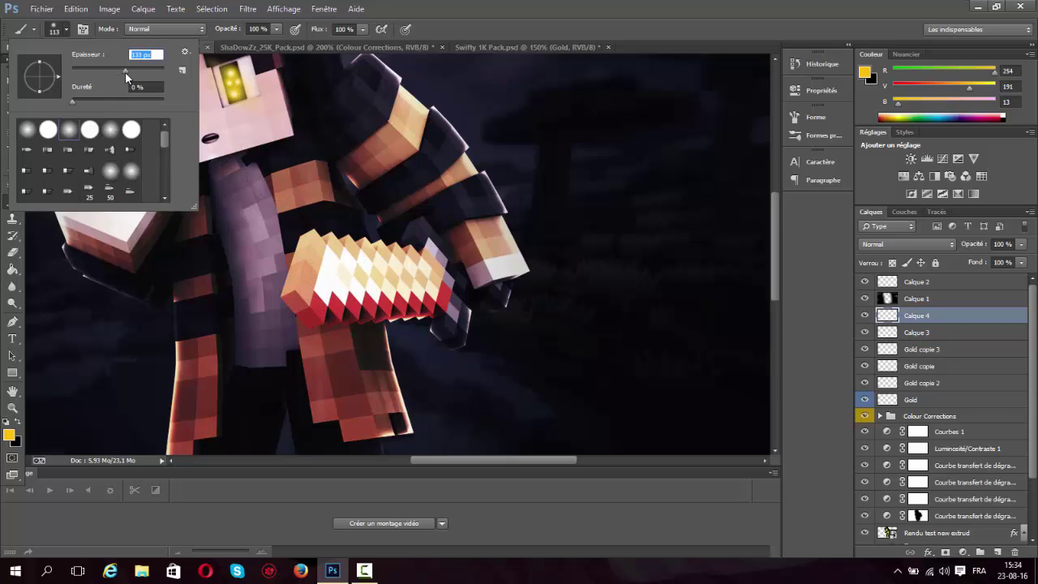
click(325, 274)
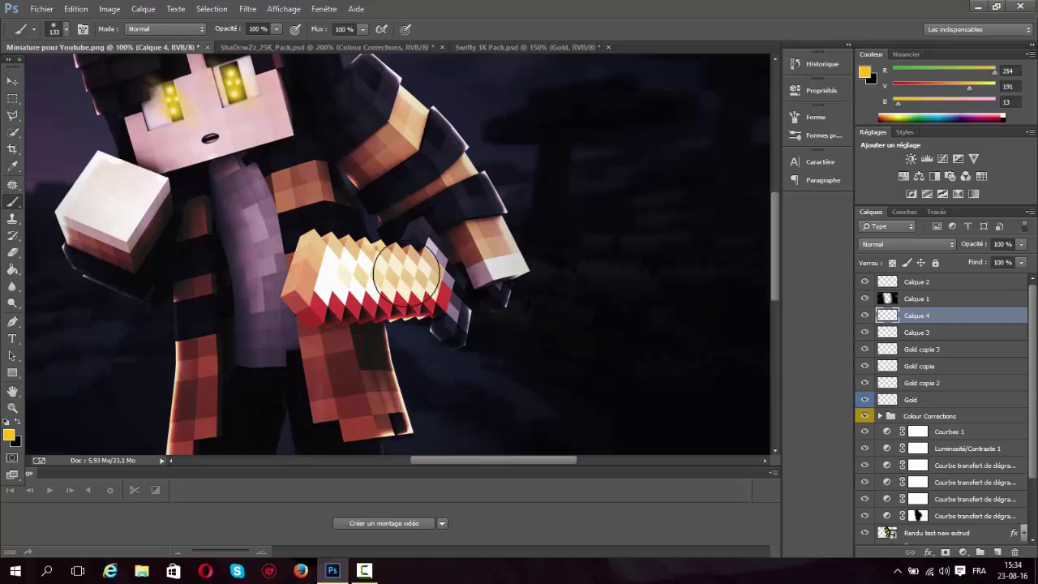
mouse_move(397, 276)
mouse_down()
mouse_move(336, 270)
mouse_move(318, 281)
mouse_move(343, 270)
mouse_move(336, 289)
mouse_move(306, 283)
mouse_move(380, 268)
mouse_up()
Set Calque 4's blend mode to Densité couleur - and its opacity to 85 %
click(884, 241)
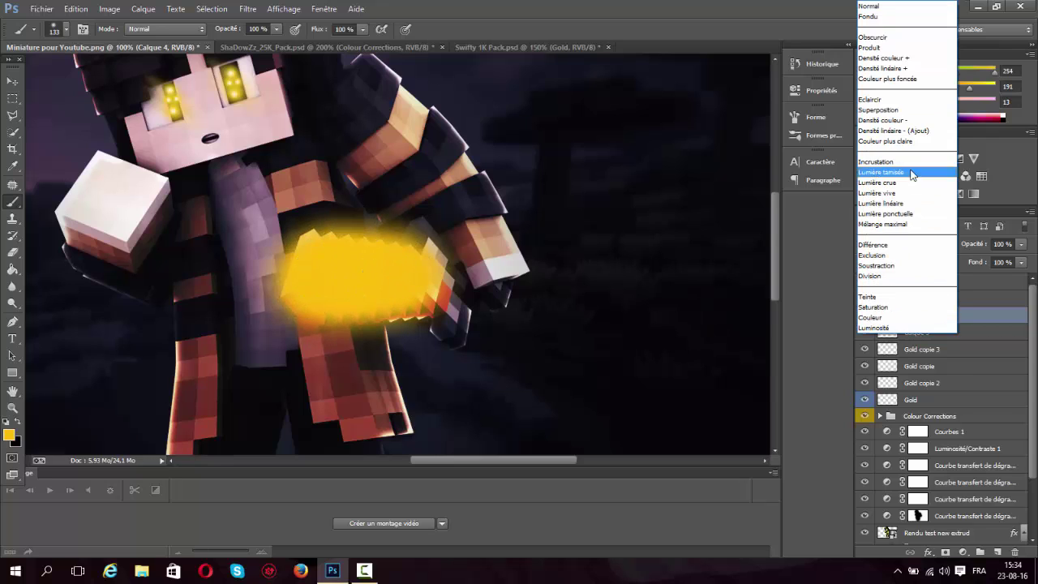
click(891, 122)
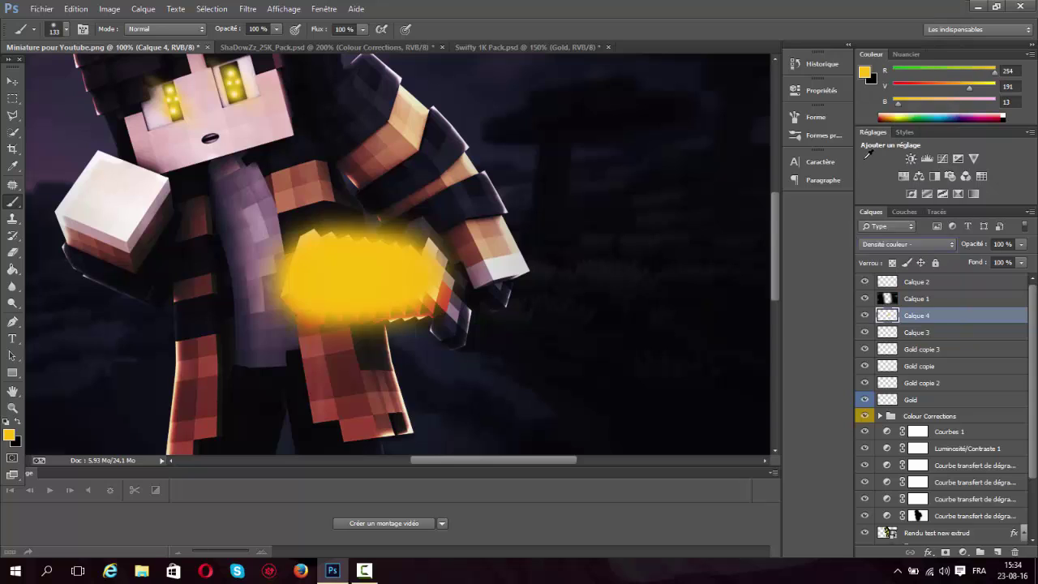
drag(980, 247, 973, 245)
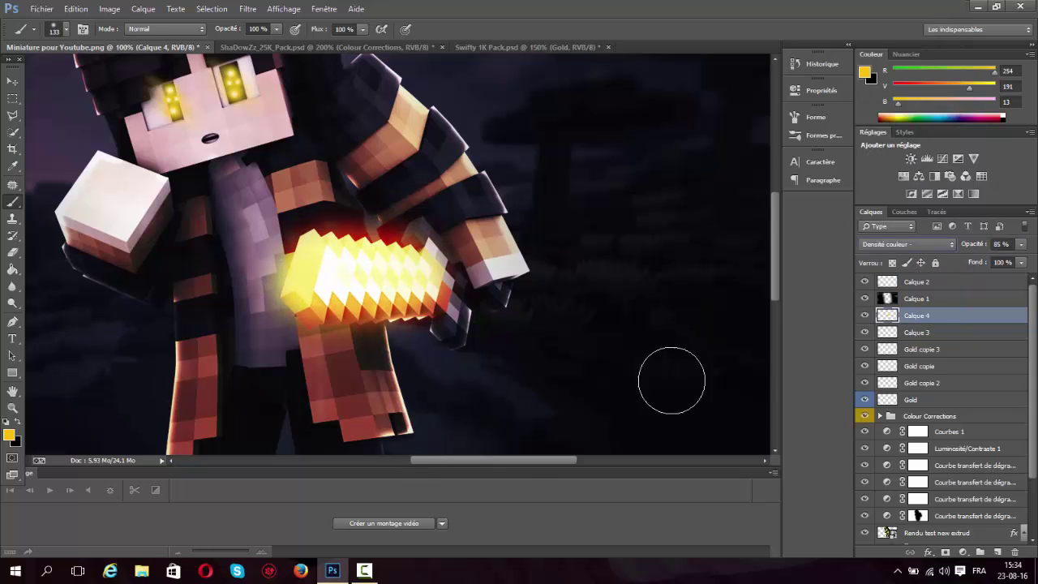
Examine the sword's glow against the whole thumbnail at 50 % zoom
drag(774, 244, 774, 256)
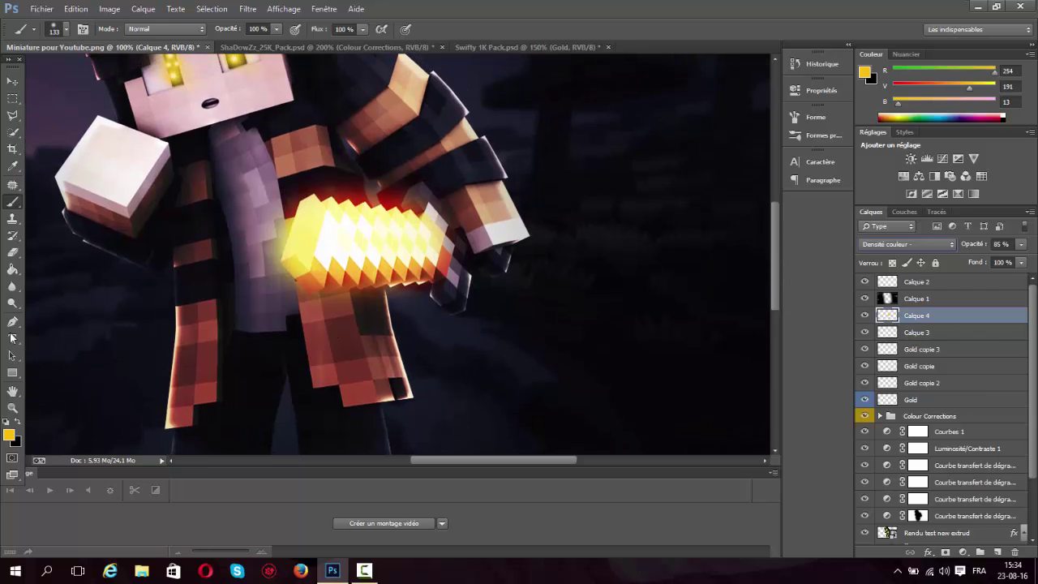
click(12, 407)
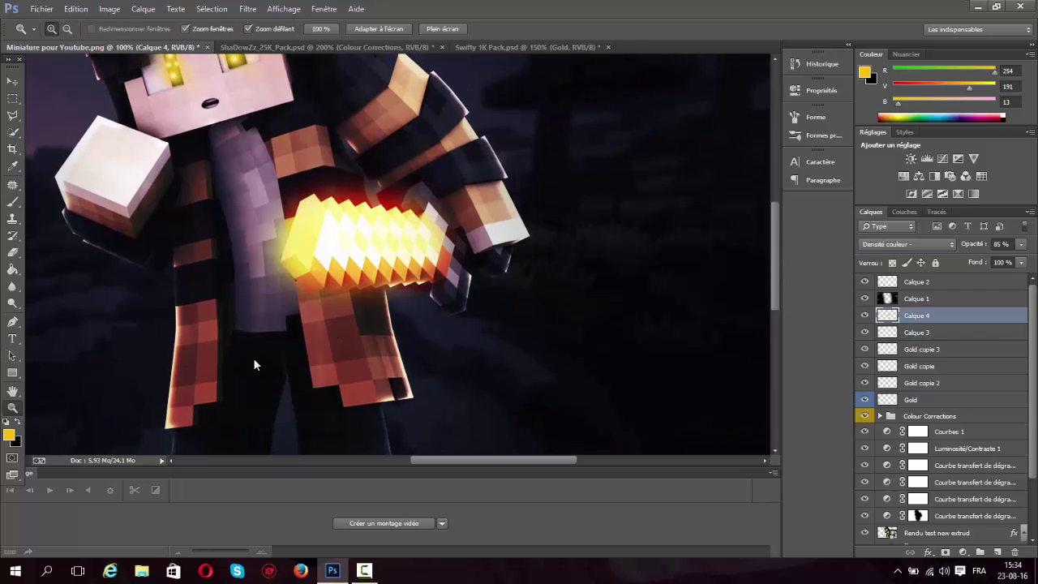
right_click(337, 397)
click(357, 483)
alt+click(457, 294)
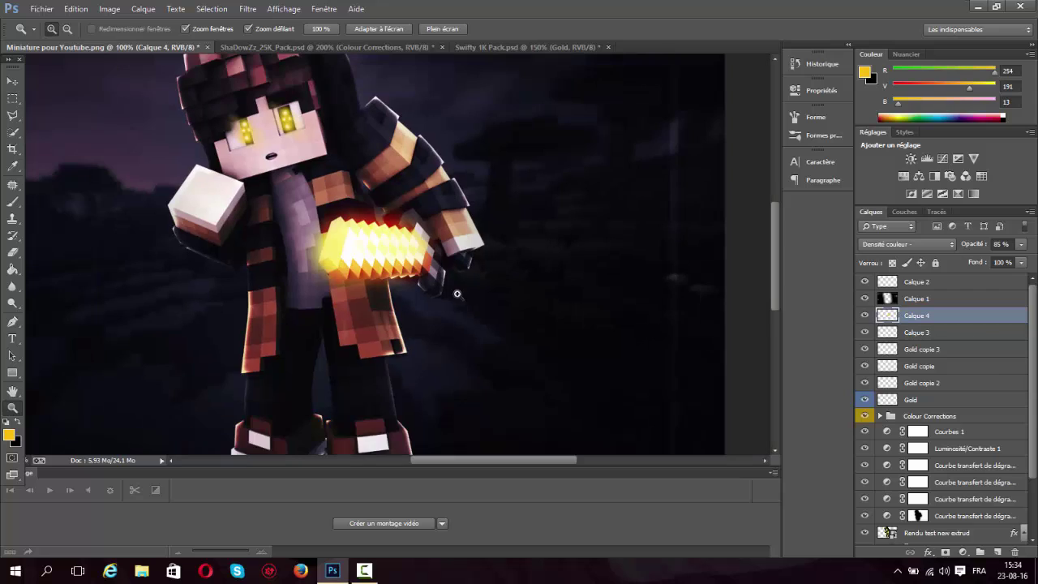
right_click(456, 294)
click(498, 377)
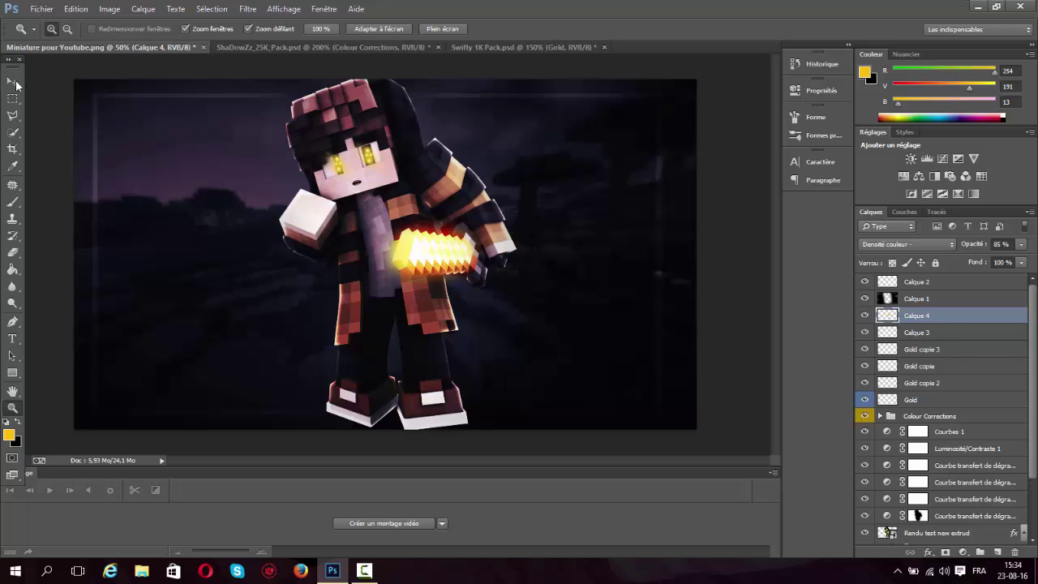
click(14, 82)
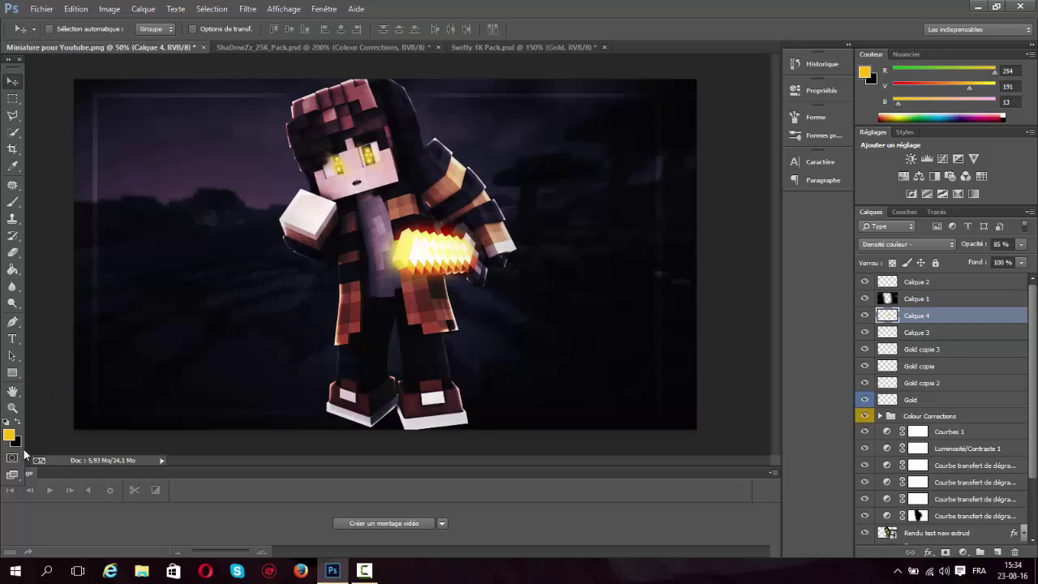
Switch to the ShaDowZz_25K_Pack.psd document and display its whole canvas at 33.3 %
click(323, 47)
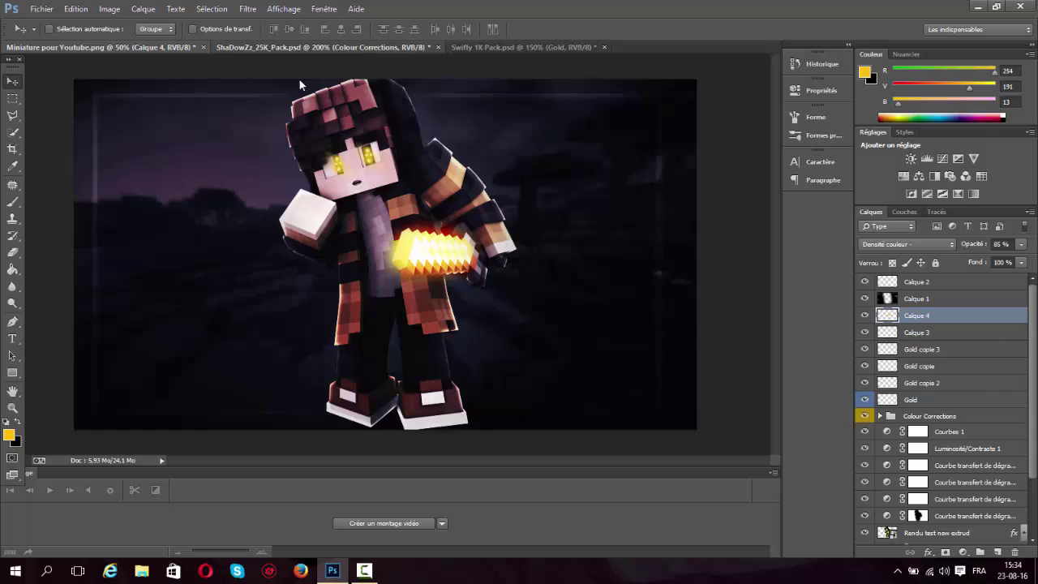
key(z)
right_click(229, 398)
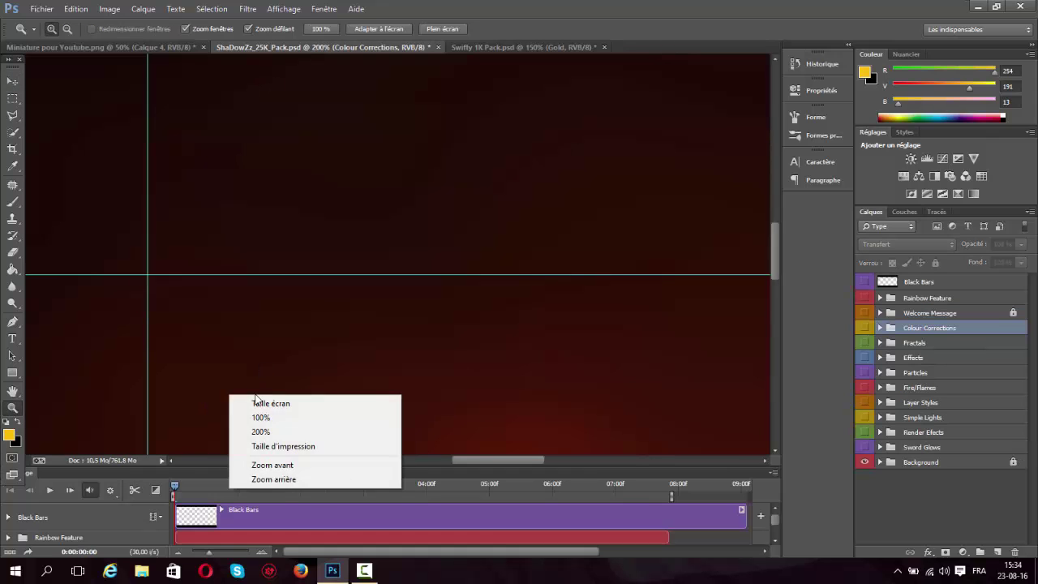
click(268, 403)
right_click(375, 173)
click(435, 257)
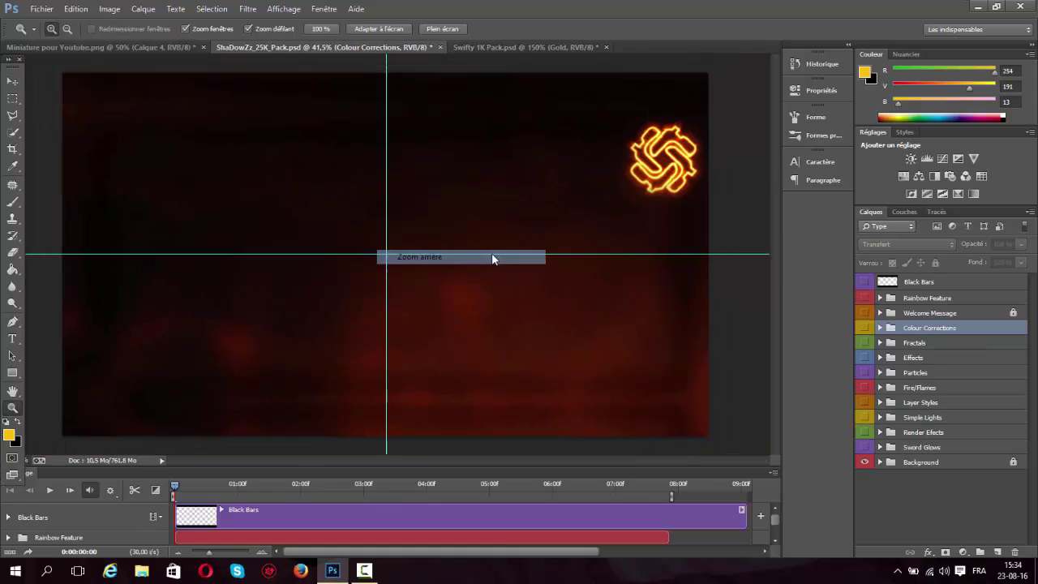
Show and expand the Effects group, preview some of its numbered effects, and leave only effect 2 shown
click(879, 357)
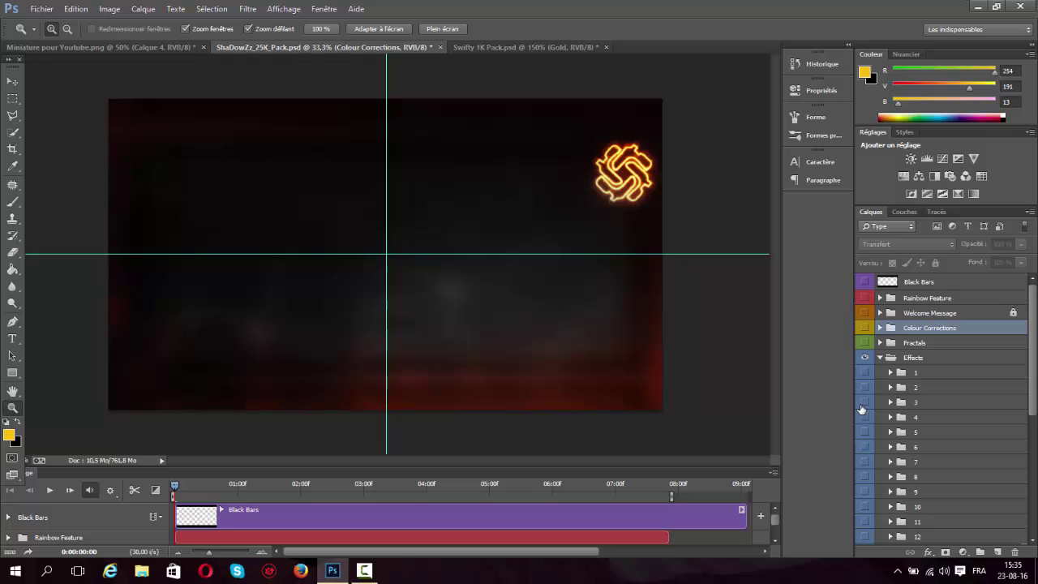
click(865, 405)
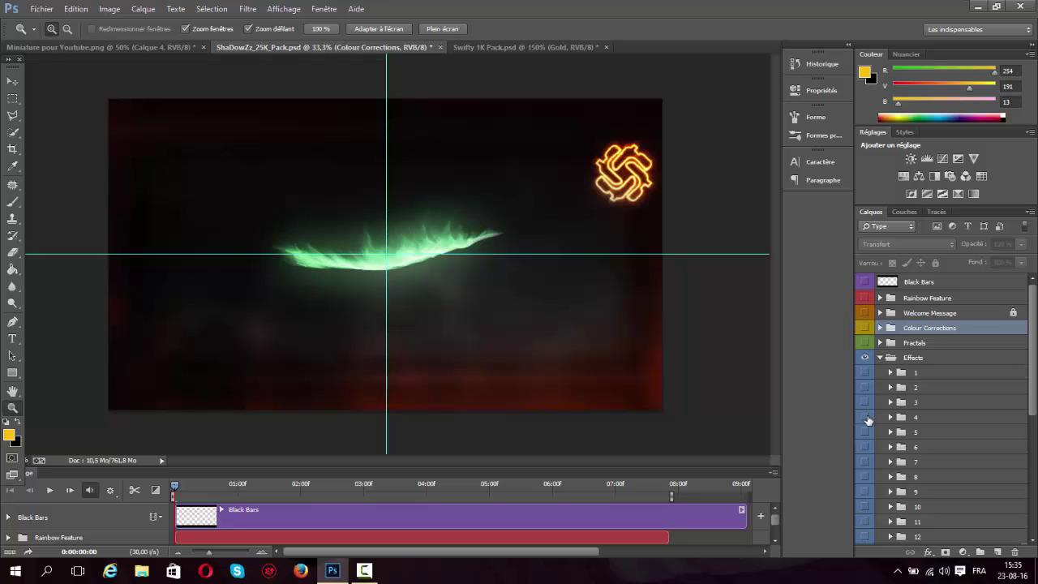
click(866, 432)
click(865, 432)
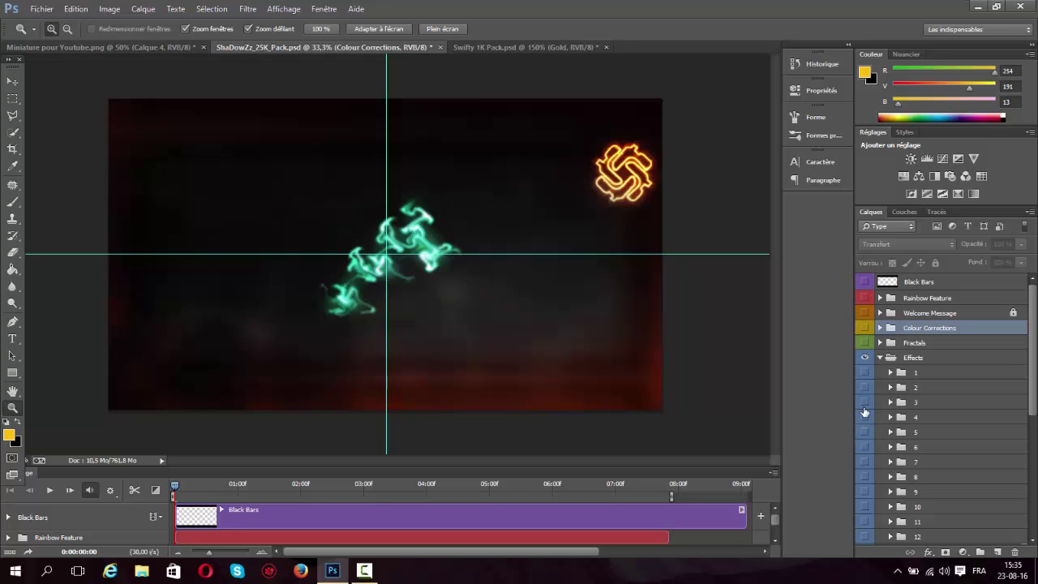
click(865, 388)
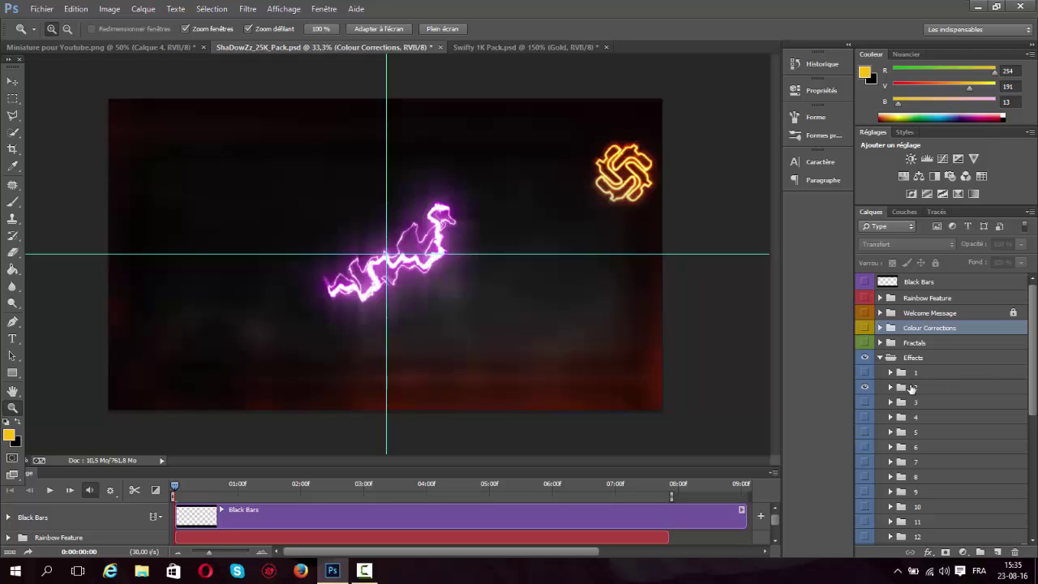
Duplicate both layers of effect group 2 into the Miniature pour Youtube.png document
click(890, 388)
click(925, 403)
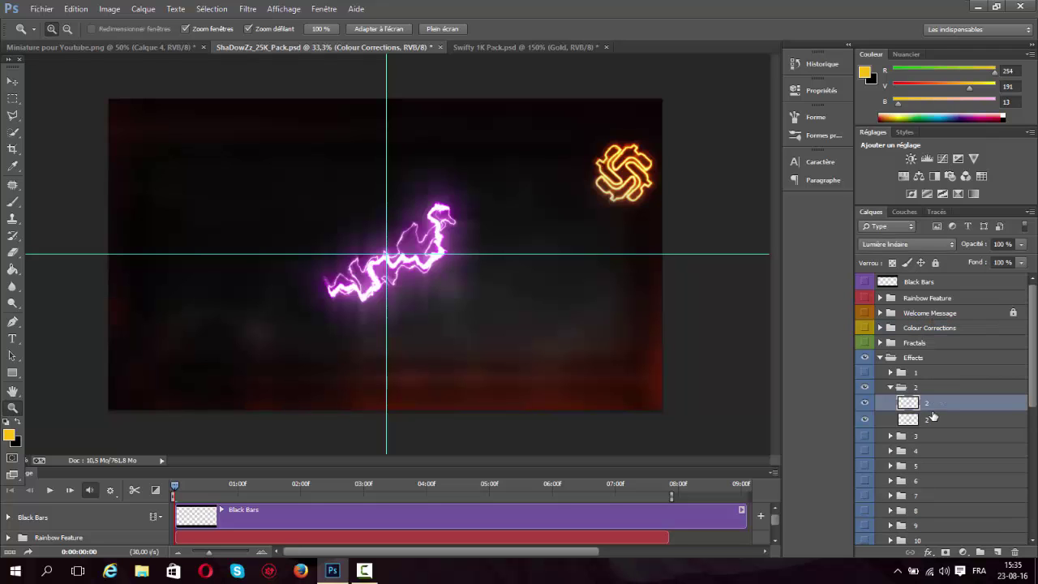
shift+click(925, 418)
right_click(925, 418)
click(818, 123)
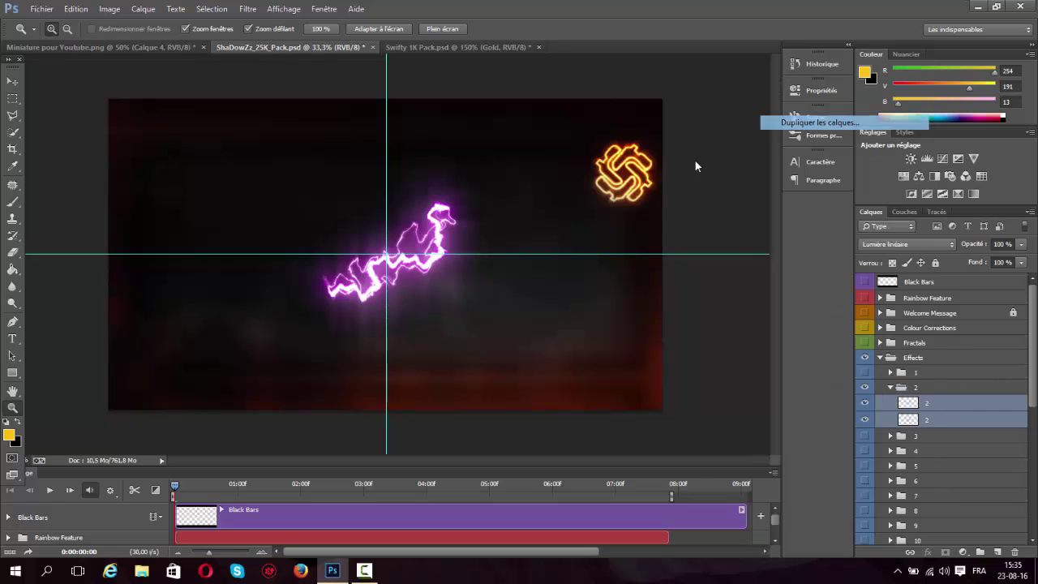
click(507, 171)
click(512, 184)
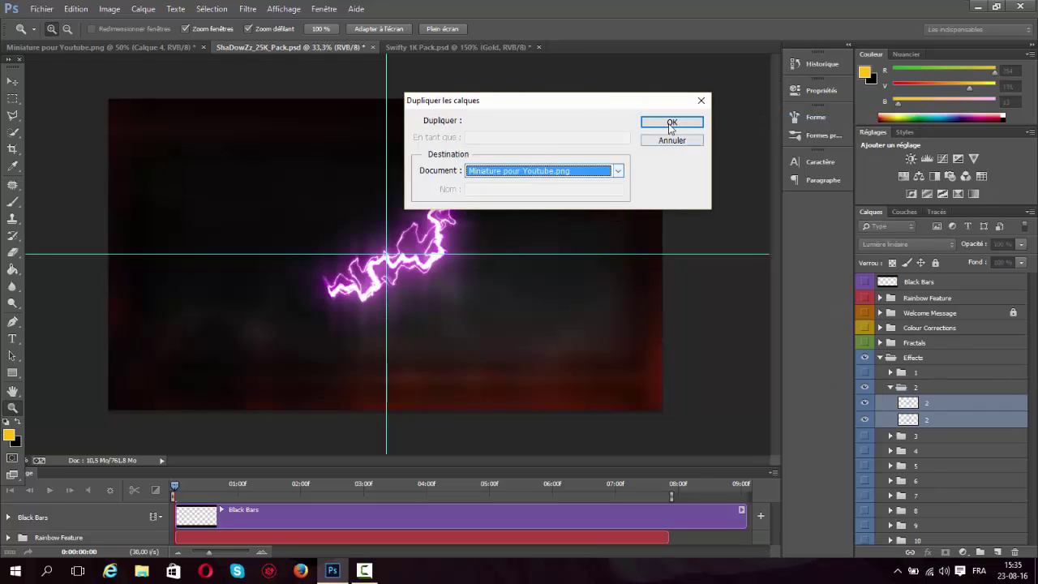
click(669, 122)
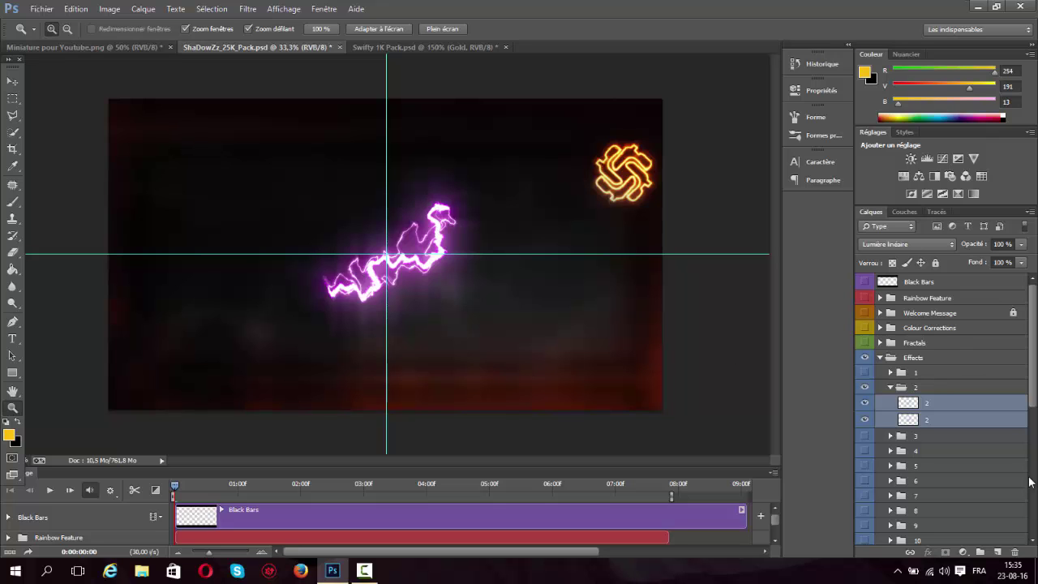
right_click(951, 417)
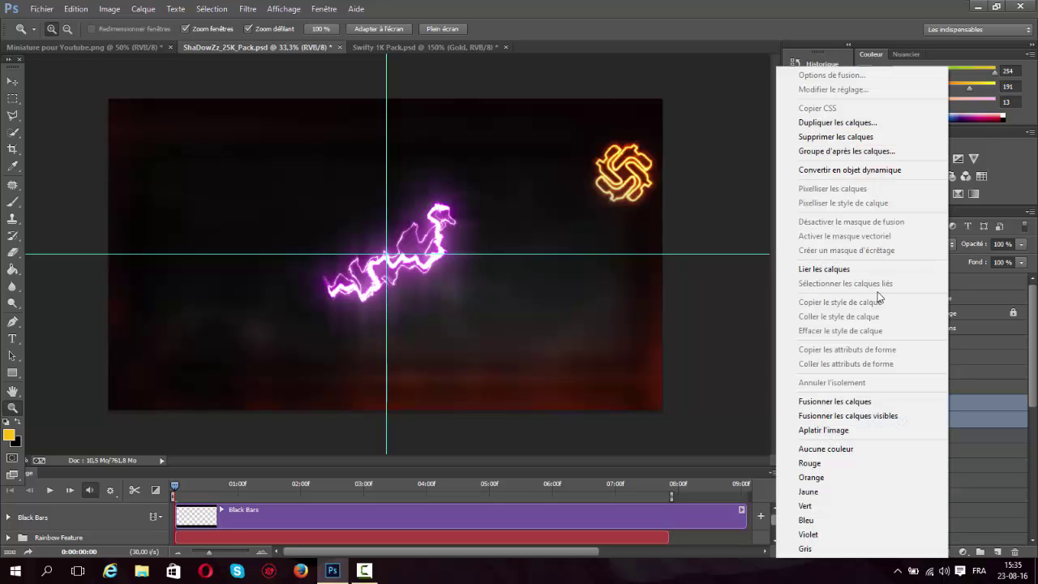
click(835, 122)
click(524, 170)
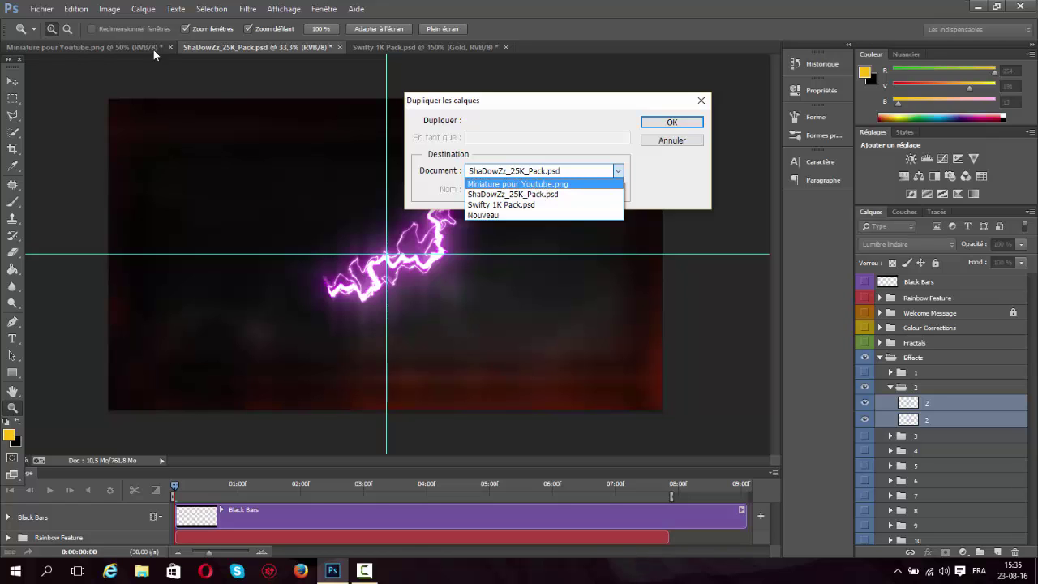
click(679, 142)
click(670, 141)
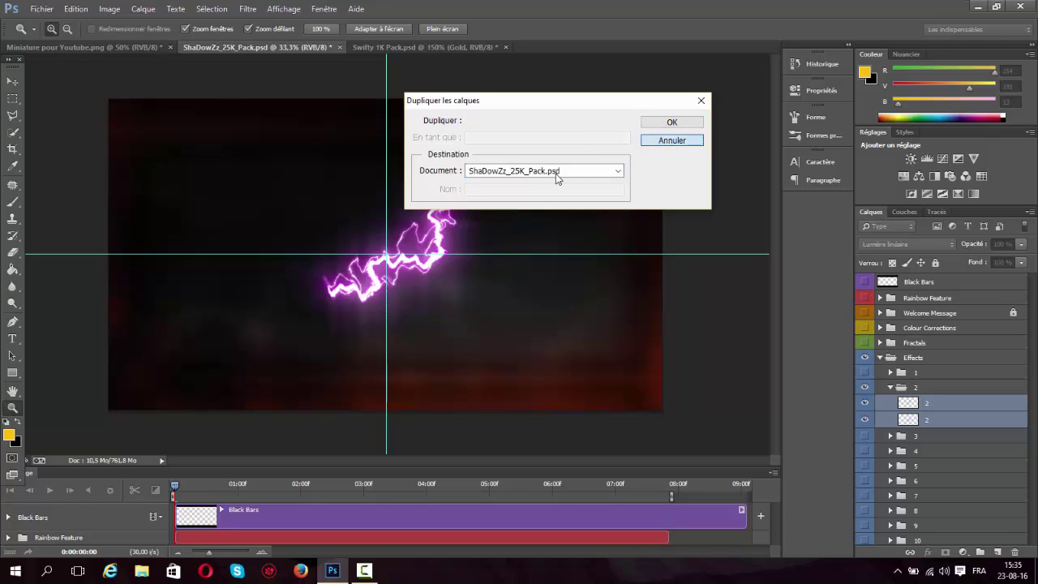
Switch to Miniature pour Youtube.png and shift the hue of the lower lightning layer 2 to +101
click(84, 45)
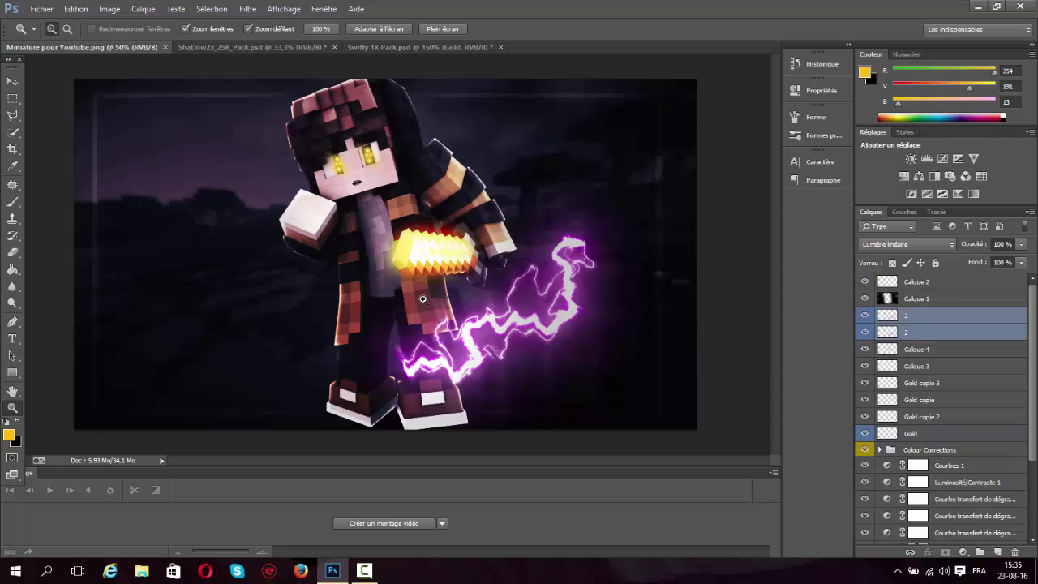
click(12, 81)
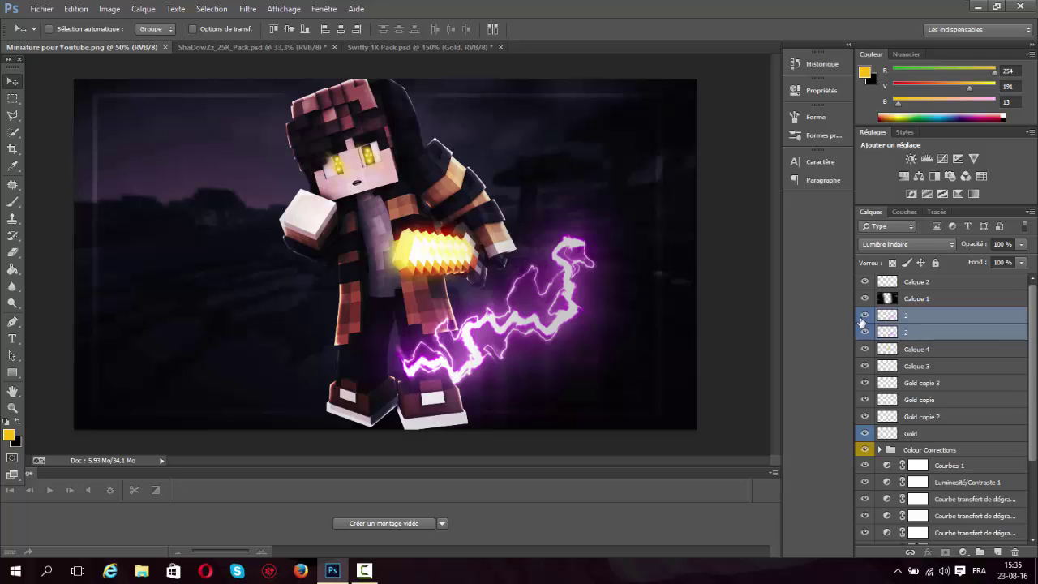
click(905, 333)
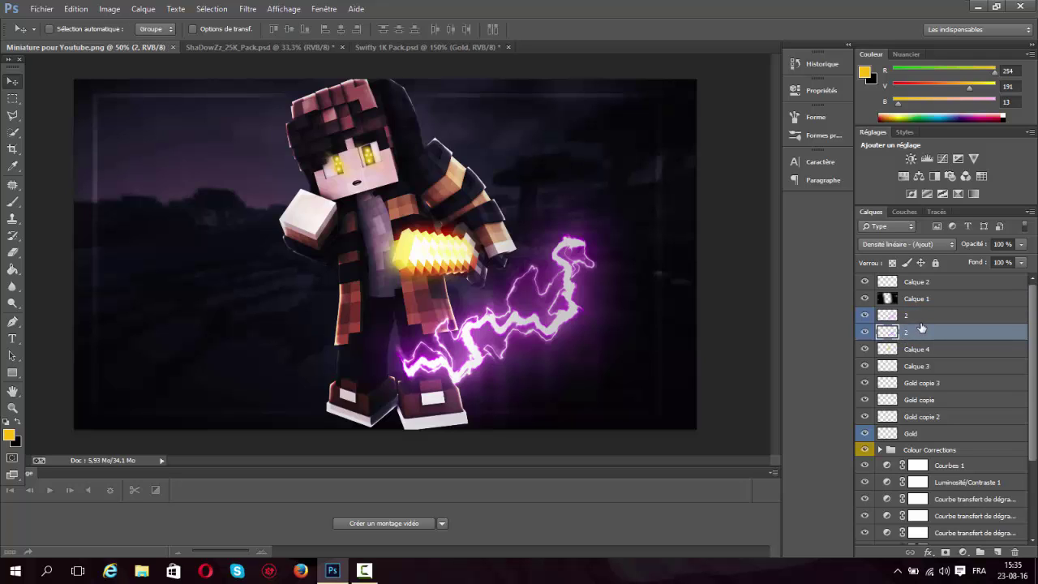
key(i)
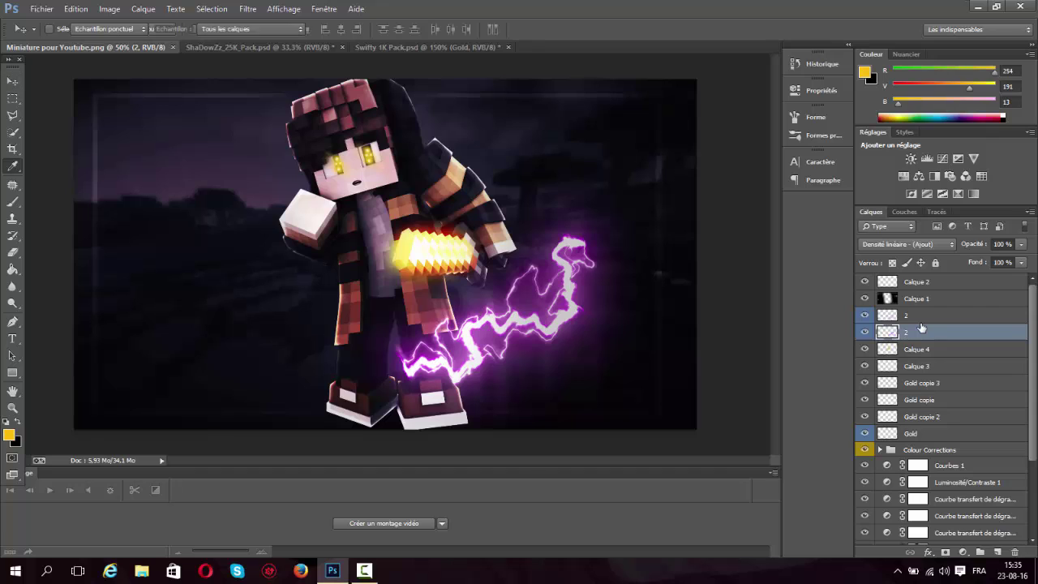
key(ctrl+u)
drag(672, 339, 733, 291)
drag(718, 380, 762, 383)
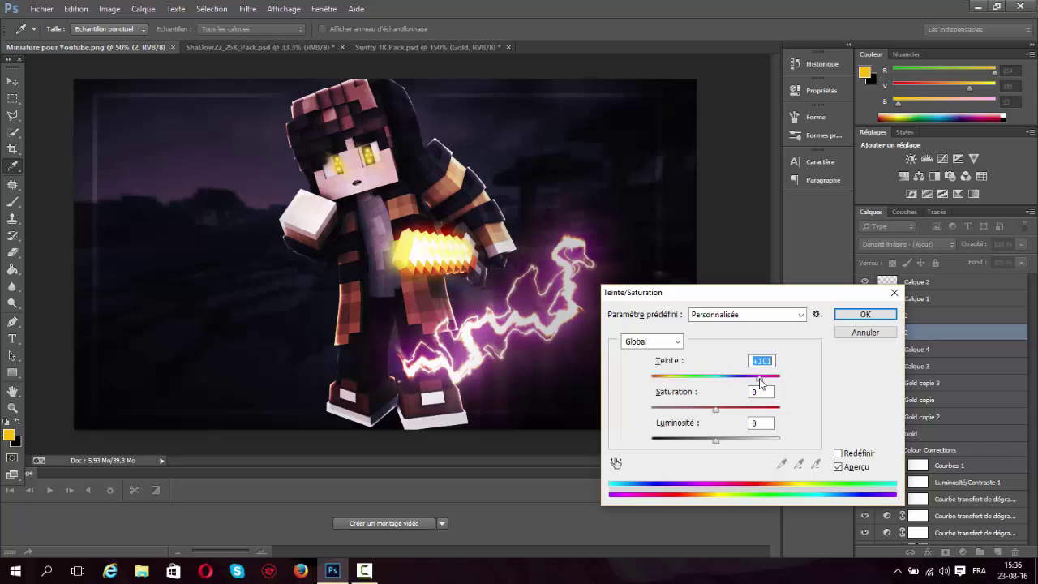
click(858, 317)
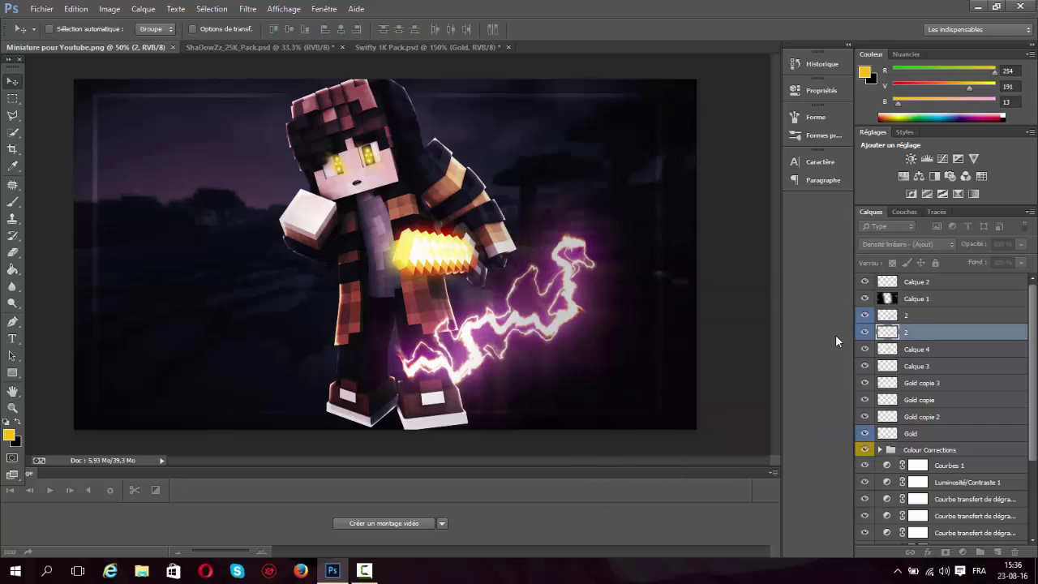
Shift the hue of the upper lightning layer 2 to +86
key(v)
click(934, 316)
key(ctrl+u)
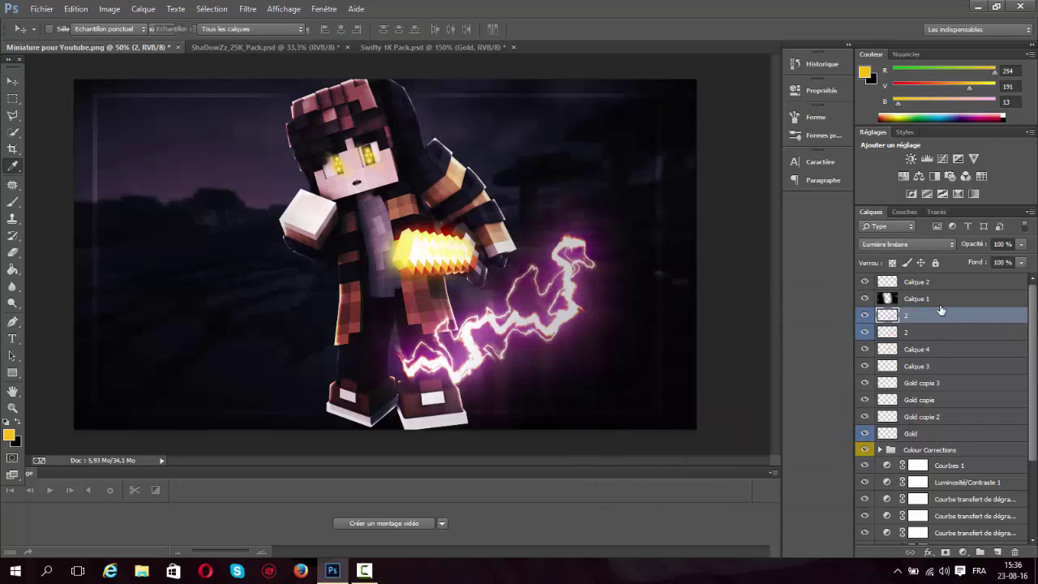
drag(740, 375, 755, 385)
click(863, 315)
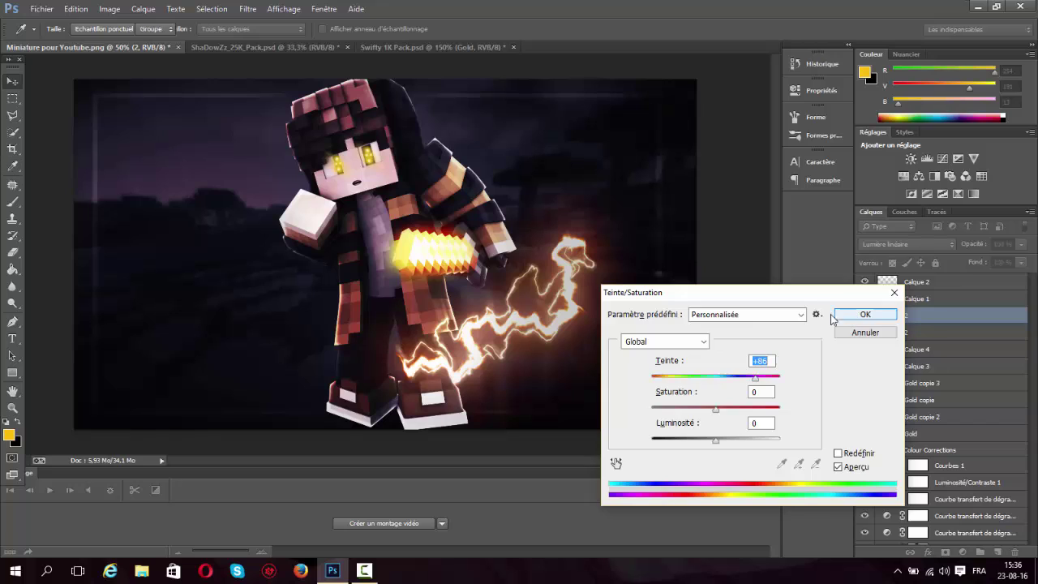
Select both lightning layers, enable the transform controls and scale the lightning down to about half its size
click(890, 333)
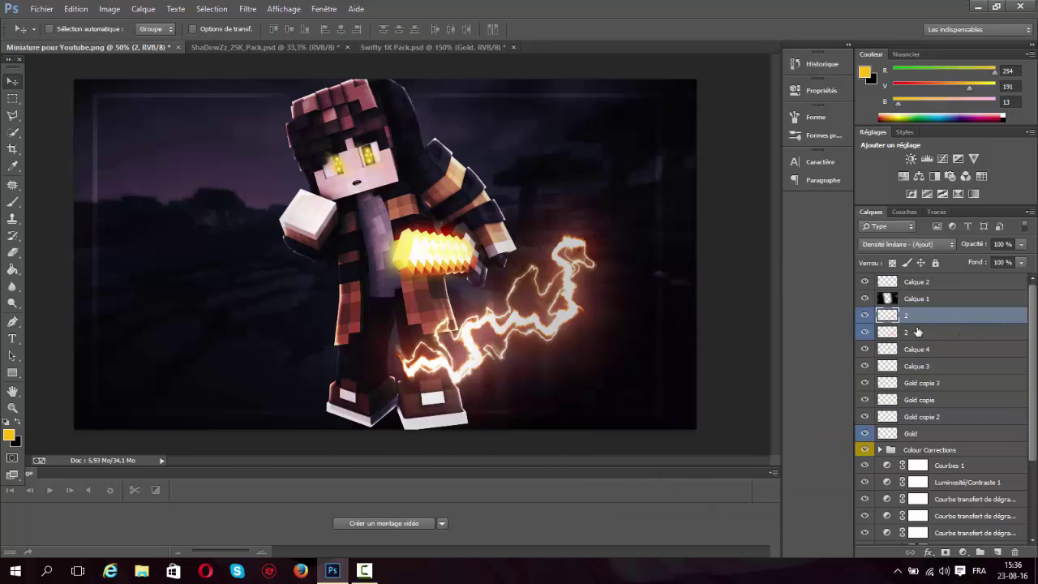
shift+click(912, 321)
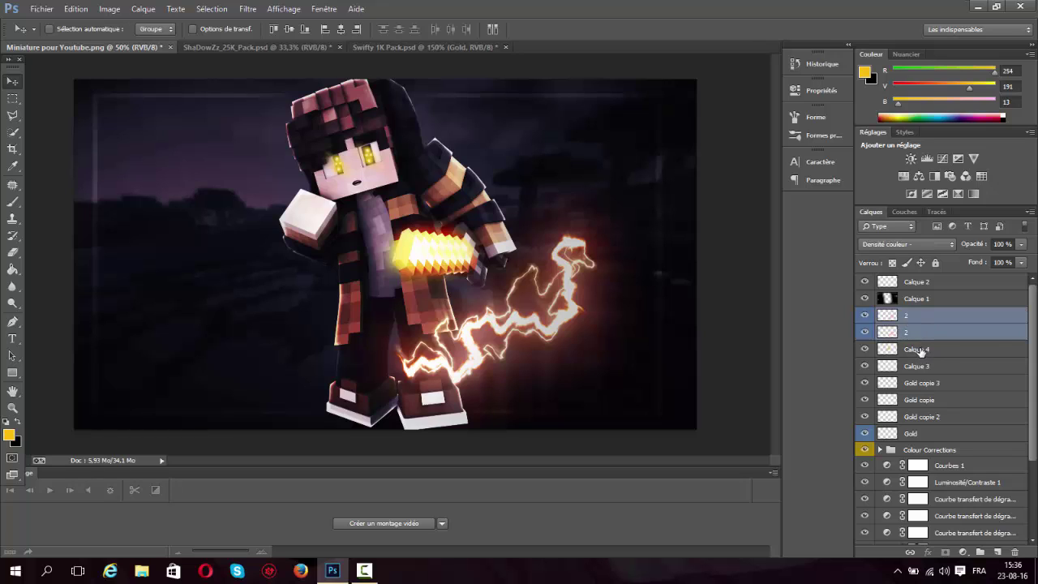
click(909, 333)
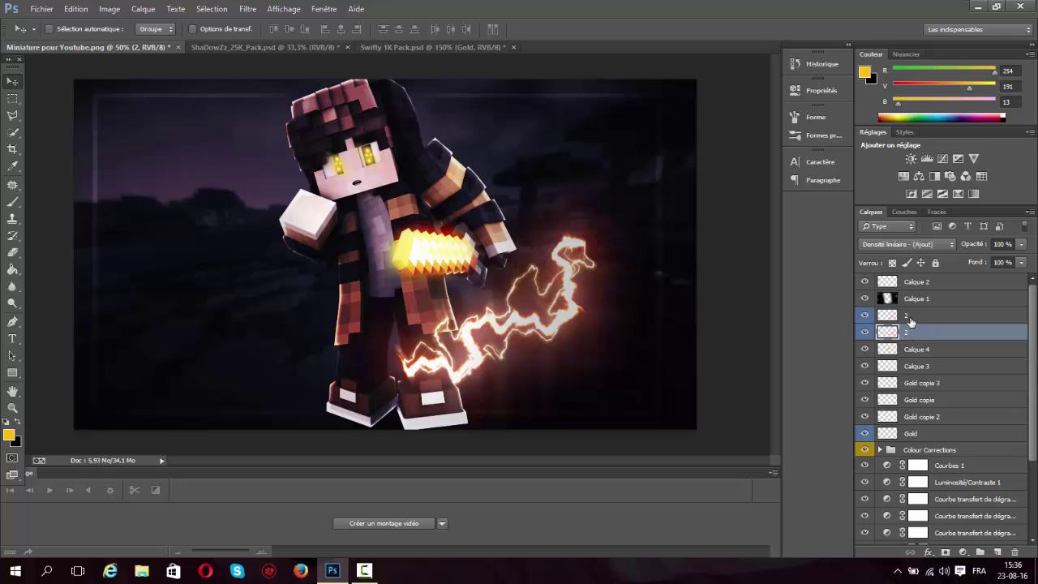
shift+click(912, 321)
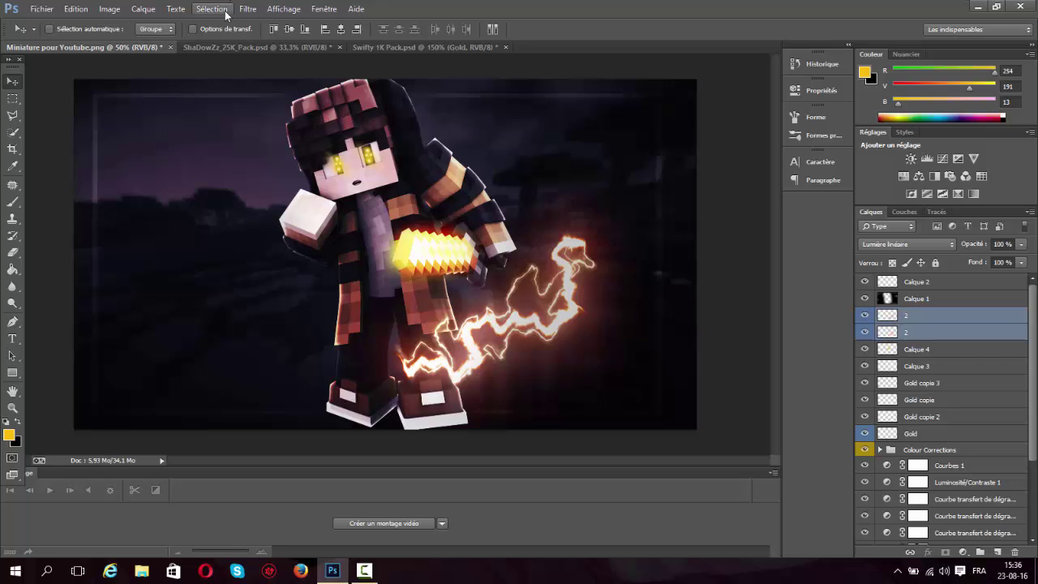
click(174, 30)
click(193, 30)
click(193, 29)
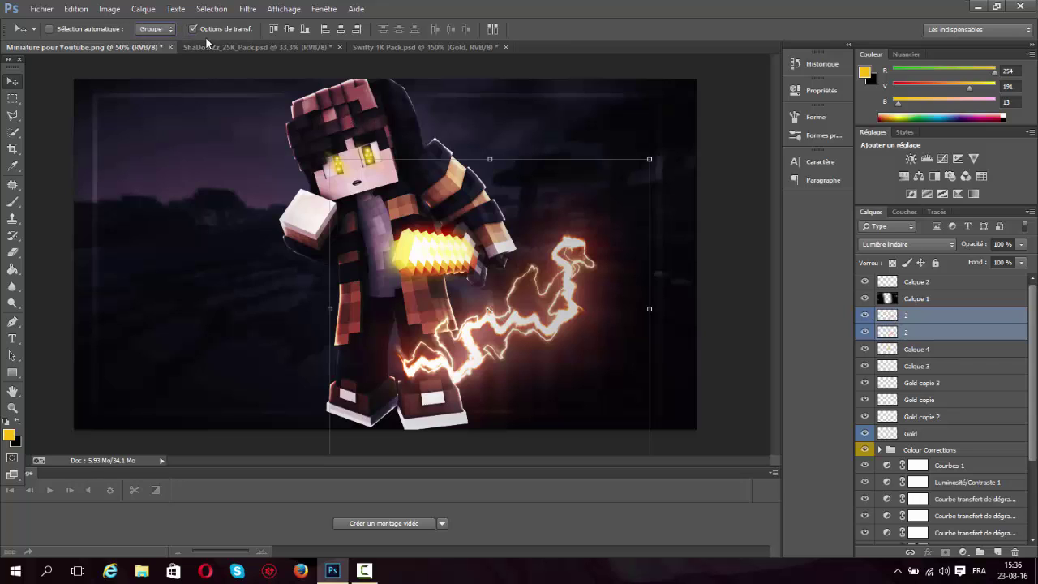
drag(330, 159, 430, 254)
drag(517, 325, 487, 301)
key(Return)
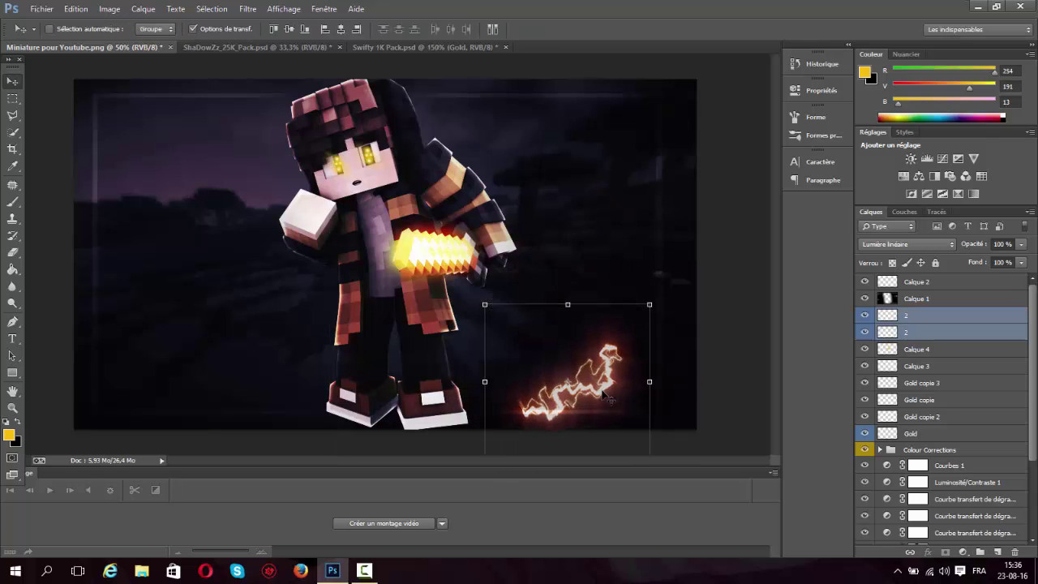
Move the lightning onto the sword and rotate it about 27° so it runs along the blade
drag(601, 391, 491, 274)
key(ctrl+t)
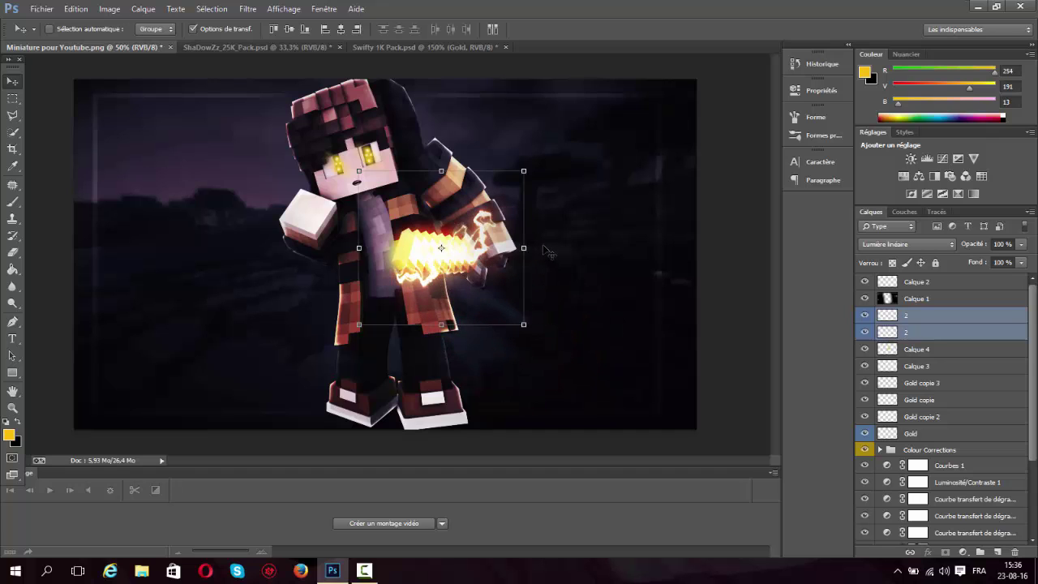
drag(543, 252, 552, 302)
drag(475, 258, 464, 259)
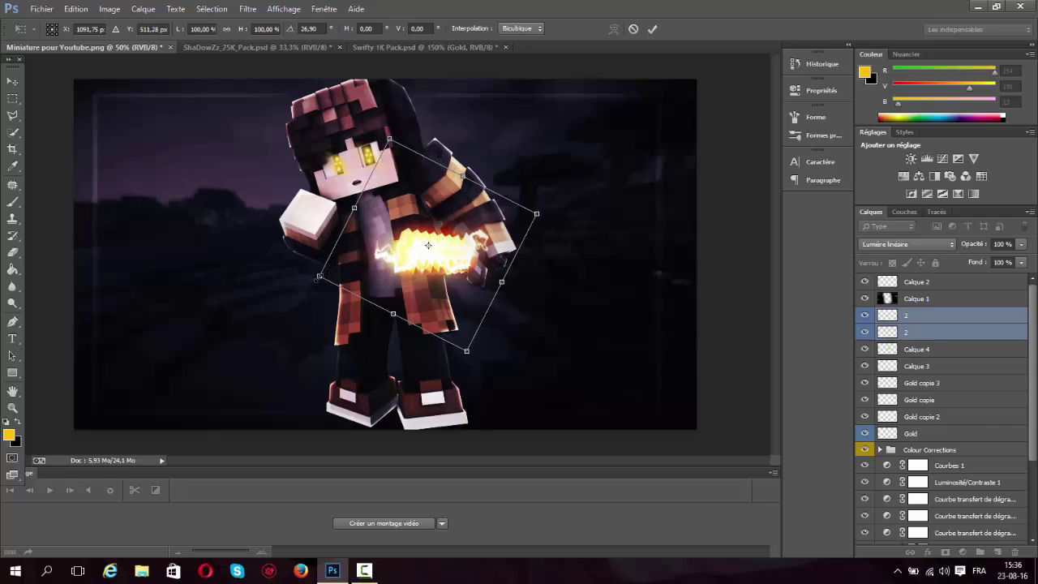
drag(428, 245, 441, 261)
key(Return)
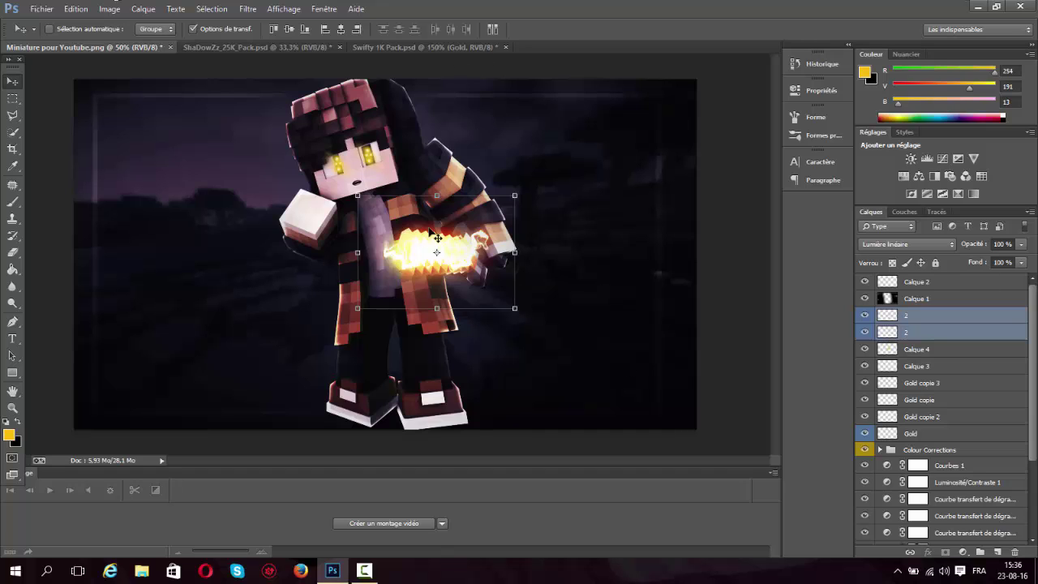
Add a new layer above the Rendu test new extrud layer and clip it to that layer
scroll(1012, 333, down, 3)
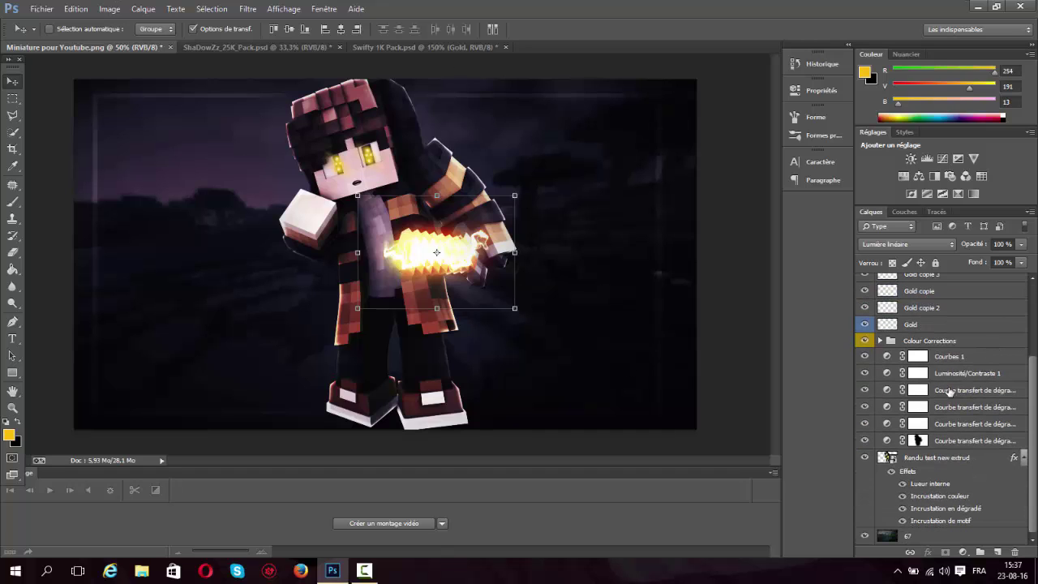
click(922, 458)
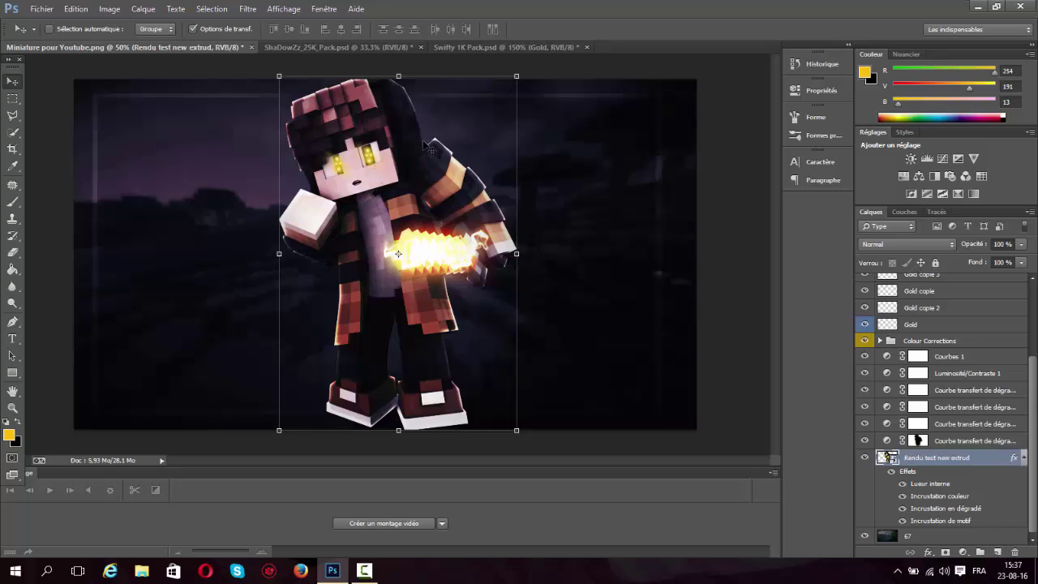
click(998, 552)
right_click(928, 460)
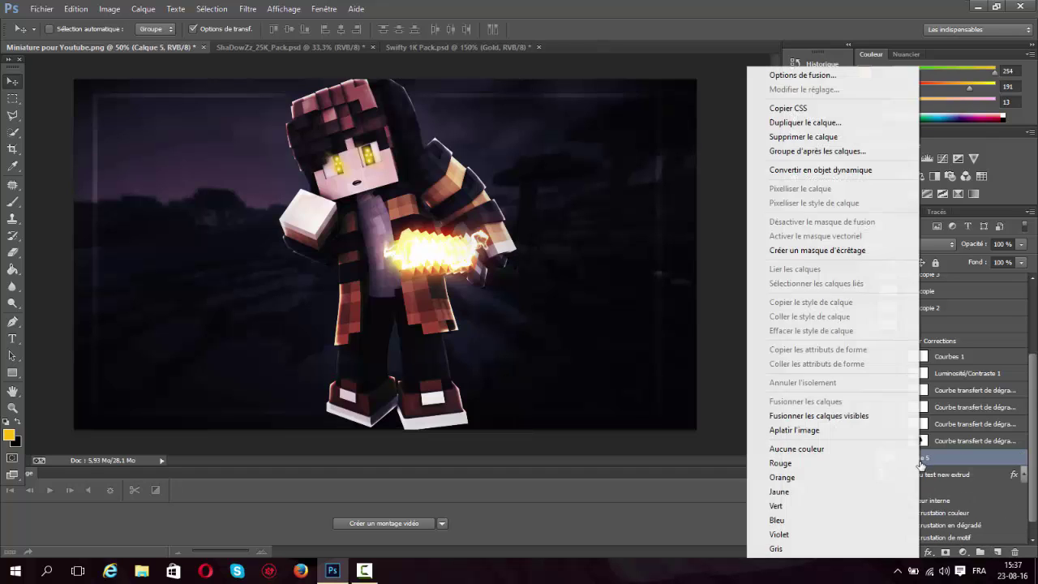
click(807, 252)
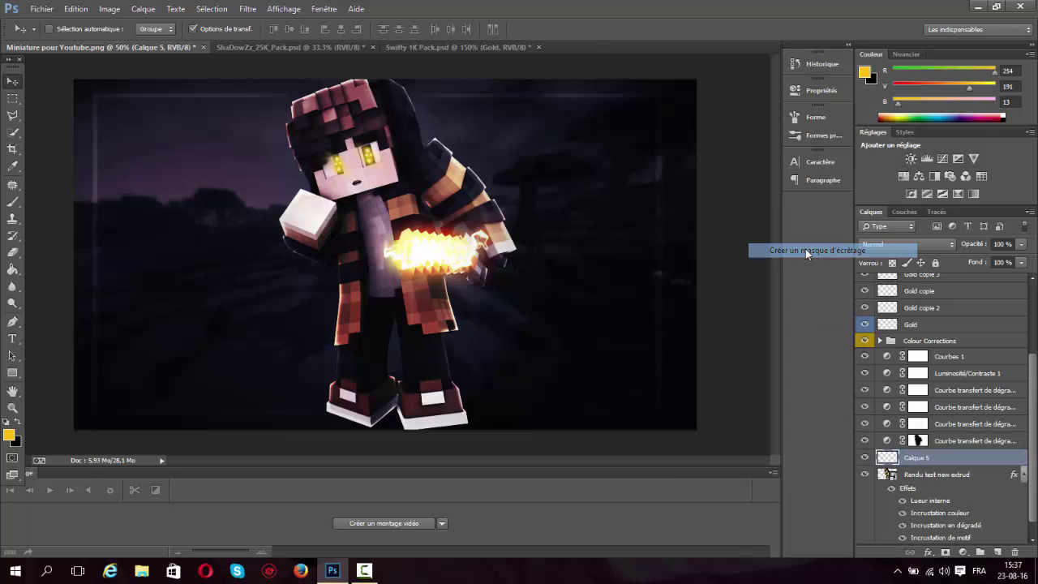
right_click(927, 457)
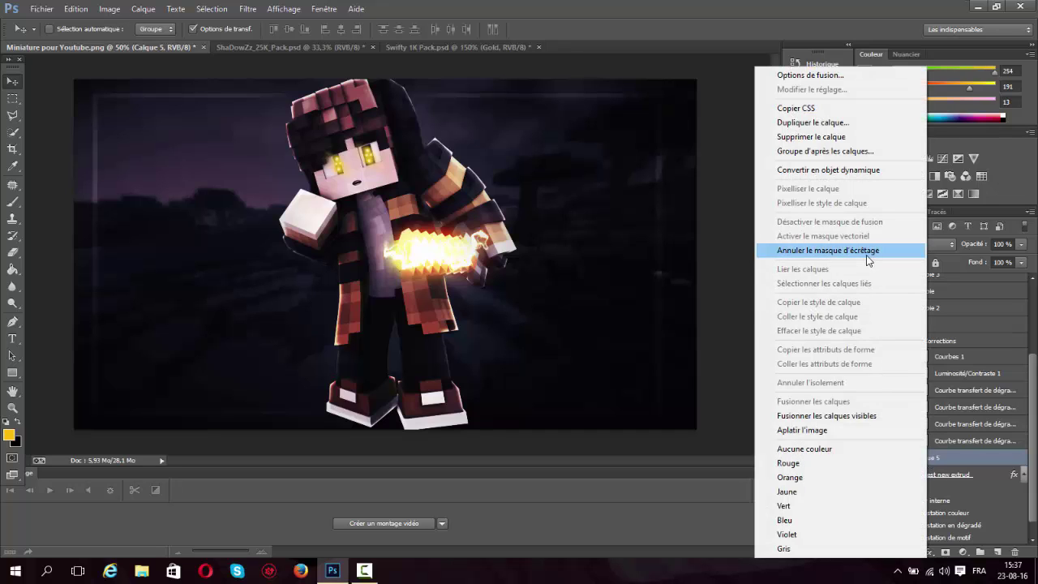
click(99, 241)
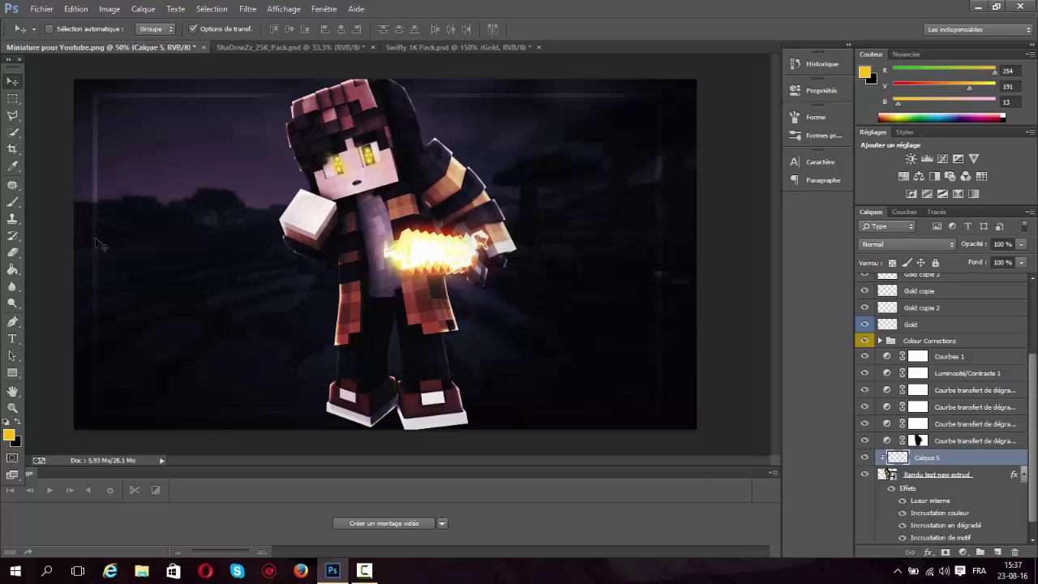
Paint golden light around the character's outer edges on the clipped layer with a soft 303 px brush
click(14, 202)
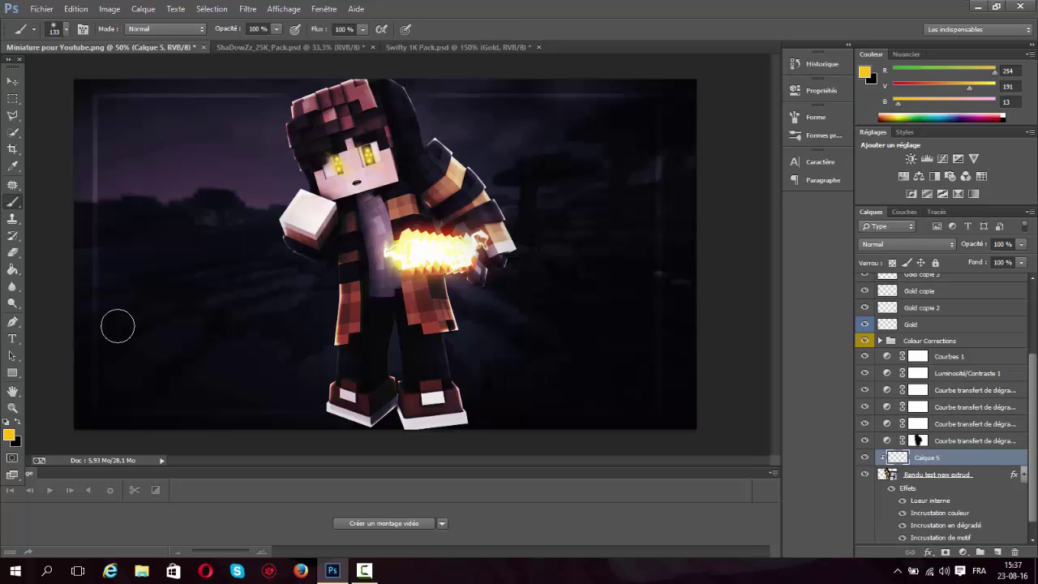
click(64, 29)
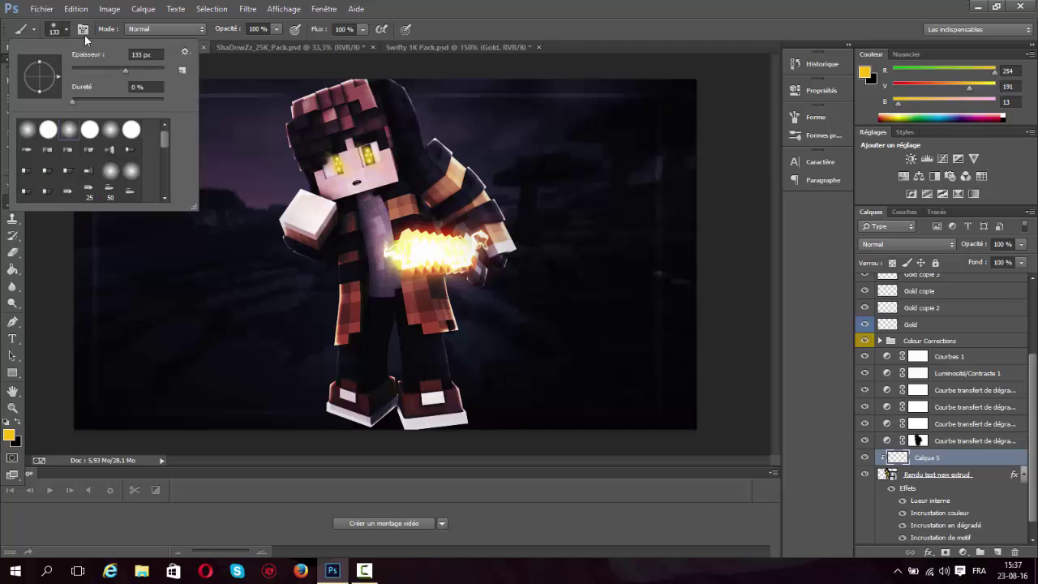
drag(154, 69, 145, 69)
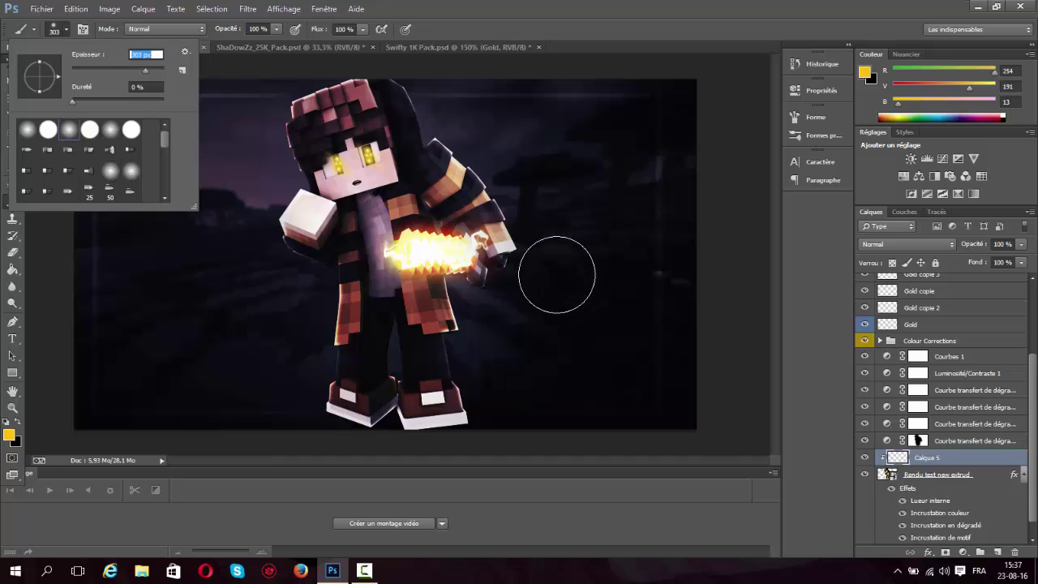
click(557, 272)
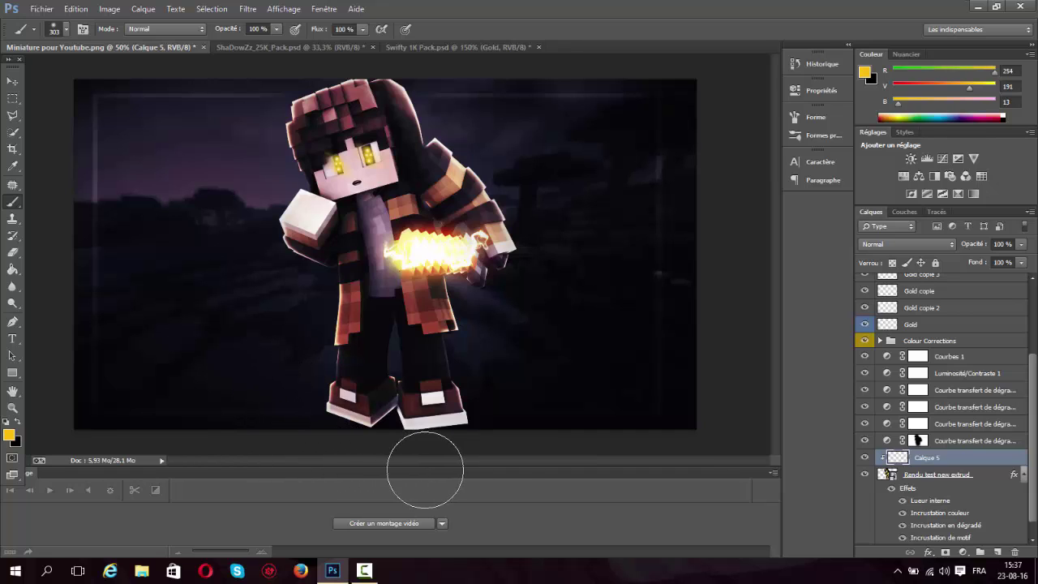
mouse_move(497, 330)
mouse_down()
mouse_move(517, 380)
mouse_move(566, 417)
mouse_move(680, 399)
mouse_up()
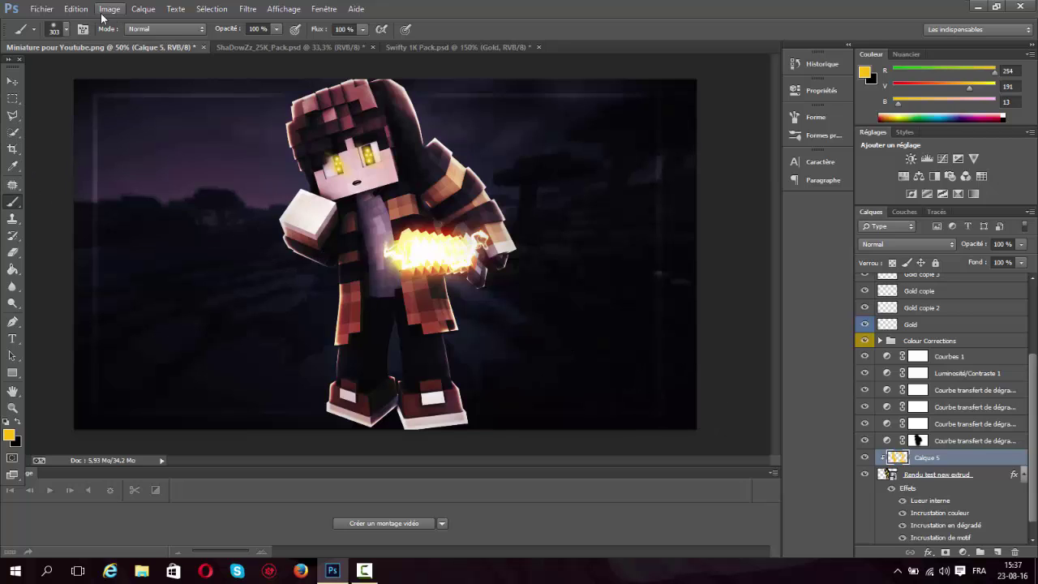
Paint a golden stroke over the dark side of the character's head with the brush at 127 px
click(65, 29)
drag(102, 70, 124, 69)
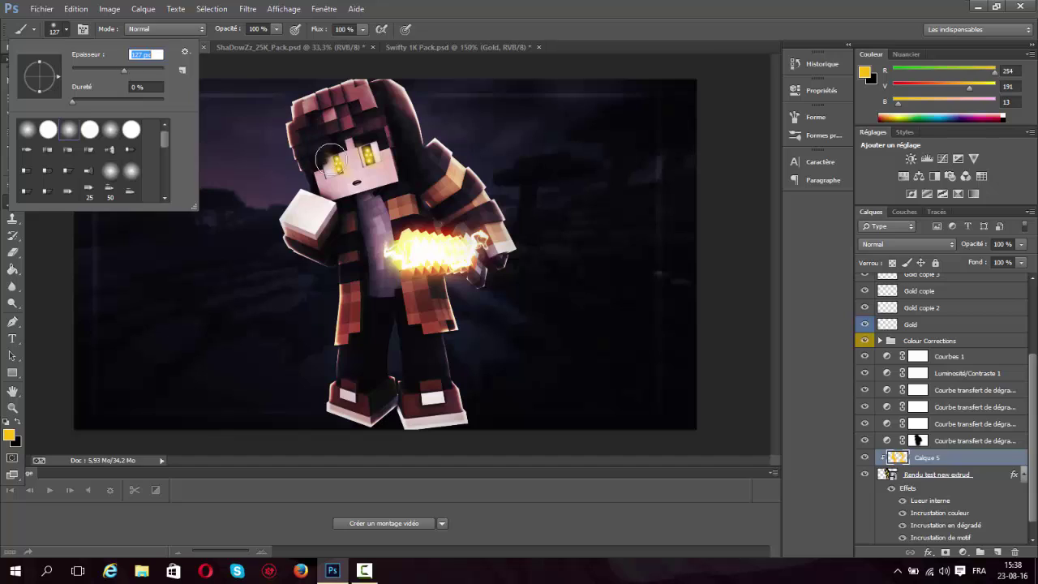
drag(404, 171, 384, 79)
Erase the golden stroke from the side of the character's head with a soft 102 px eraser
click(12, 253)
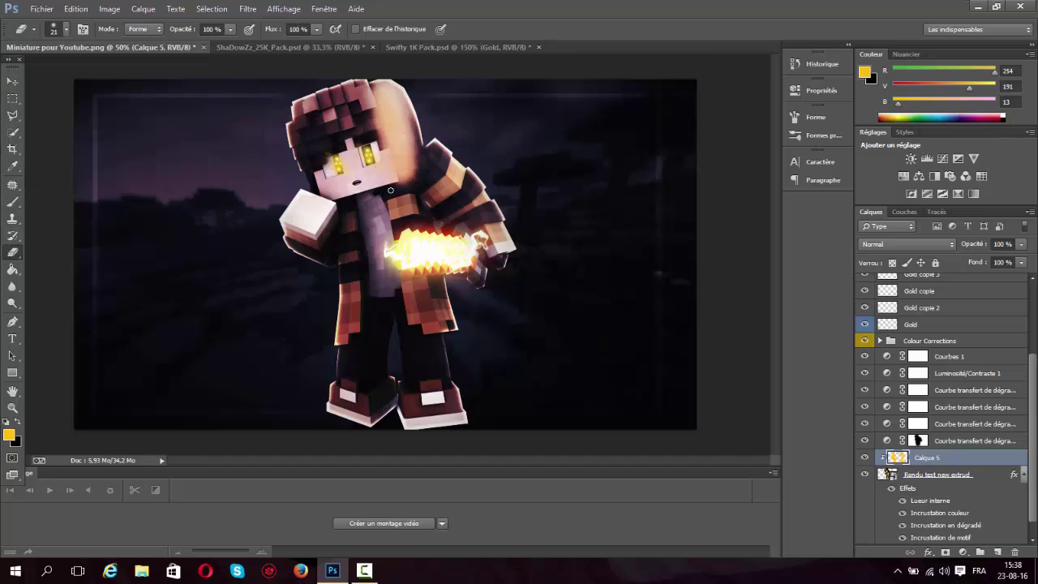
click(64, 31)
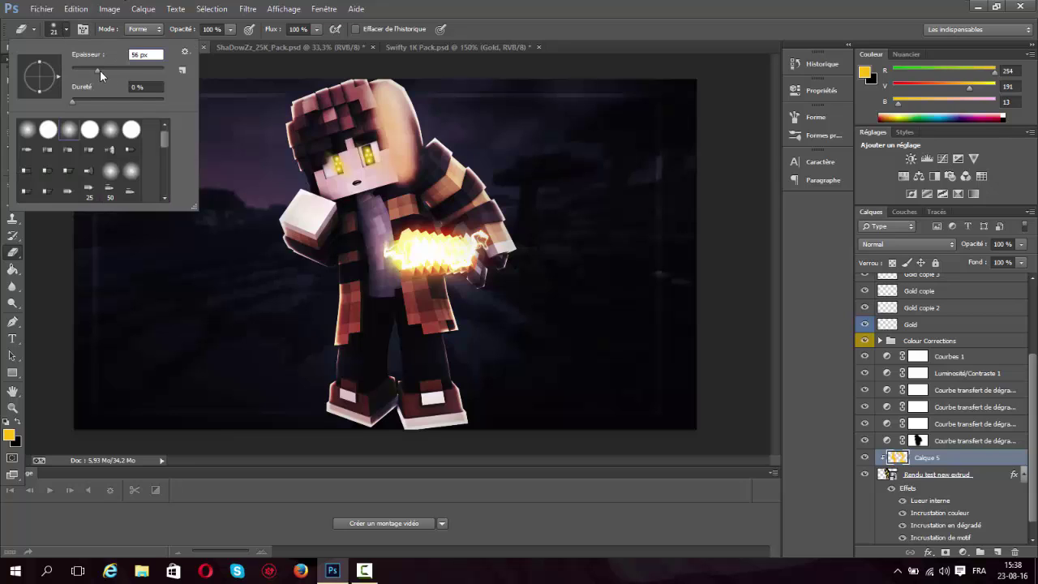
drag(100, 70, 119, 70)
mouse_move(422, 179)
mouse_down()
mouse_move(394, 83)
mouse_move(407, 183)
mouse_move(398, 87)
mouse_move(385, 126)
mouse_move(395, 148)
mouse_move(386, 97)
mouse_up()
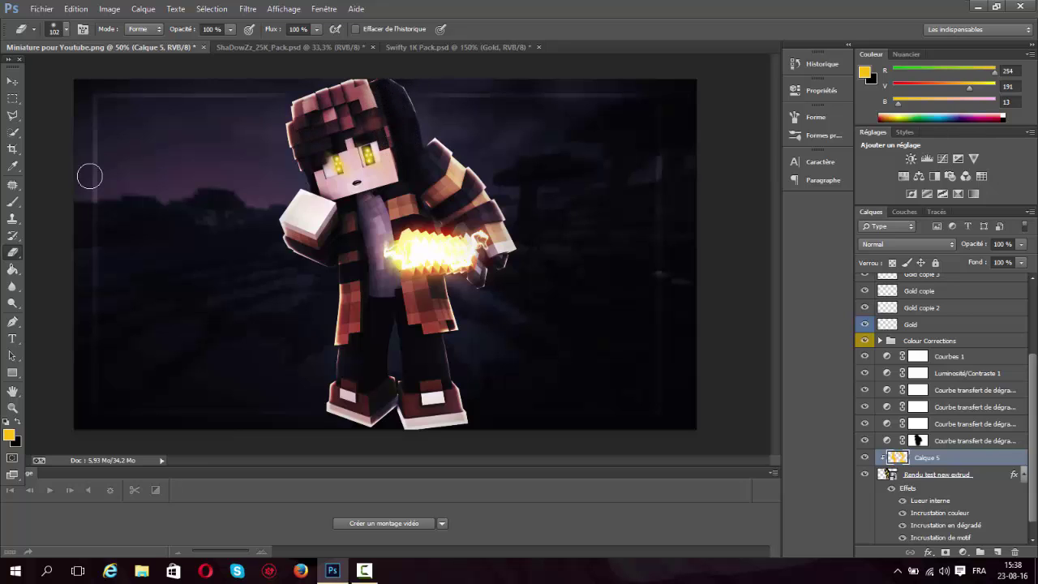
Dab golden paint on the top of the character's hair with the 127 px brush and erase it again
click(13, 202)
click(360, 92)
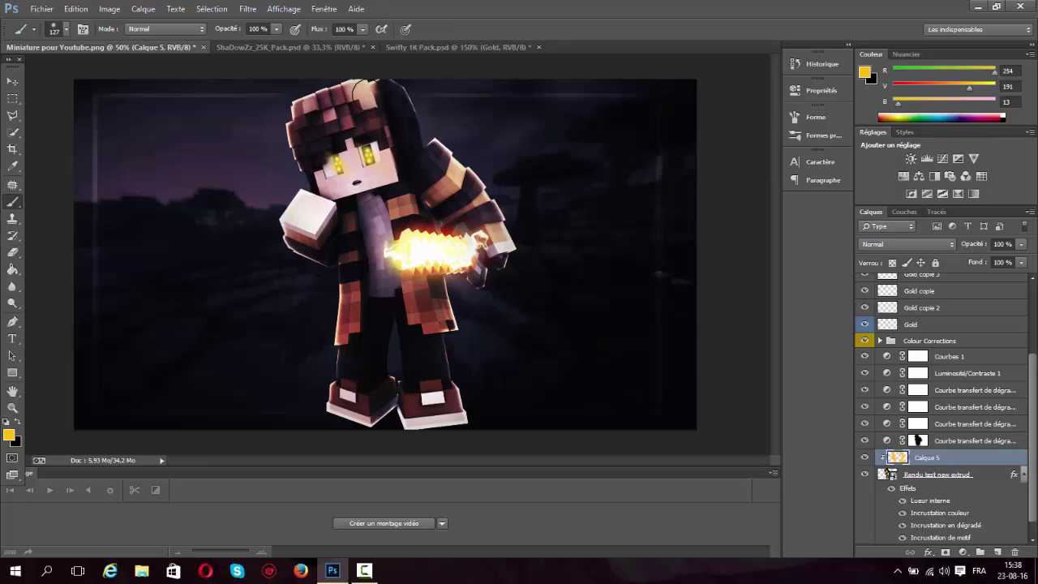
click(366, 98)
click(368, 100)
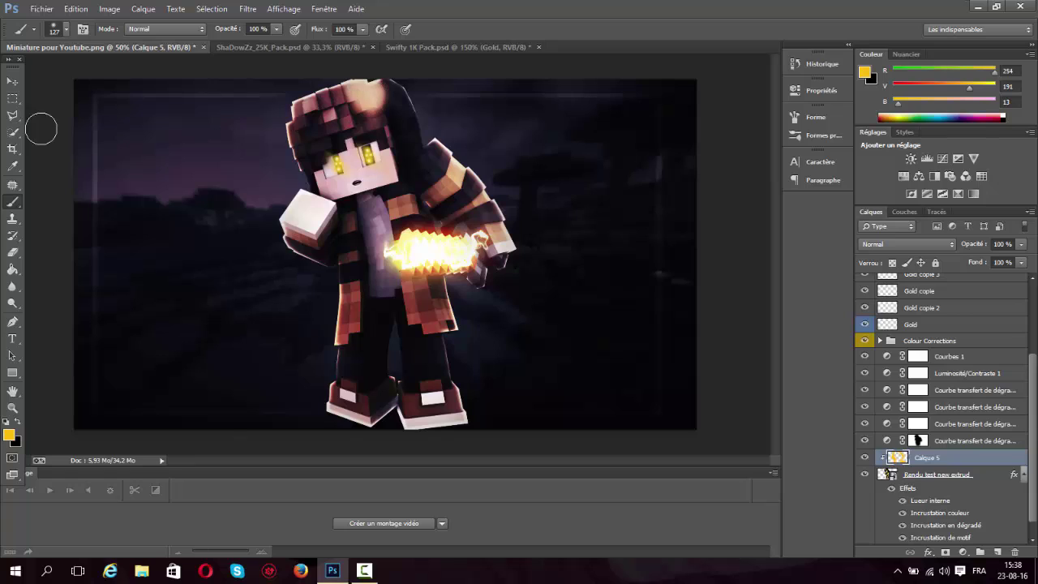
click(13, 252)
mouse_move(358, 95)
mouse_down()
mouse_move(370, 106)
mouse_move(348, 95)
mouse_move(360, 103)
mouse_up()
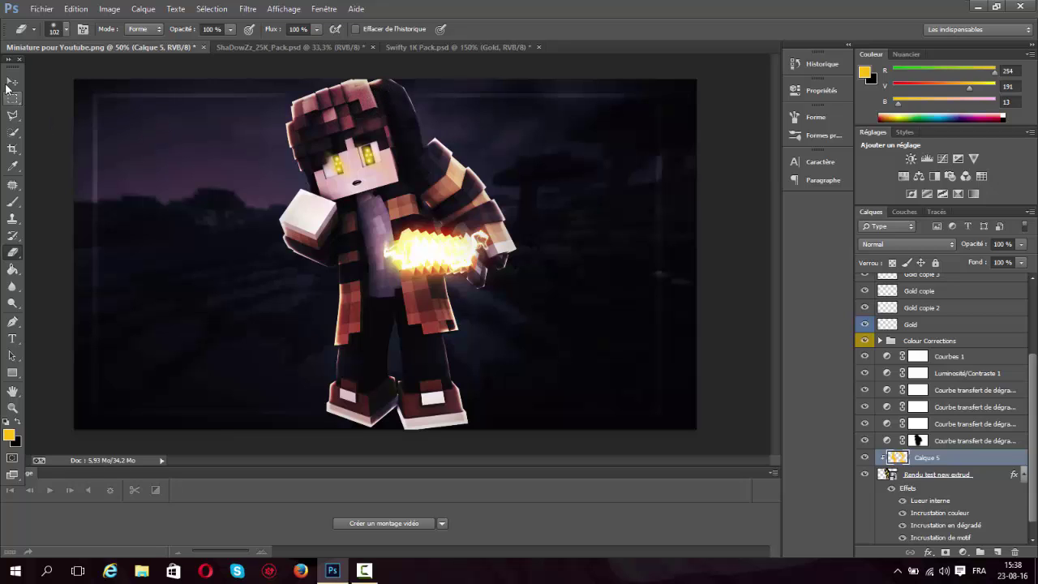
Duplicate the character render layer "Rendu test new extrud"
click(12, 82)
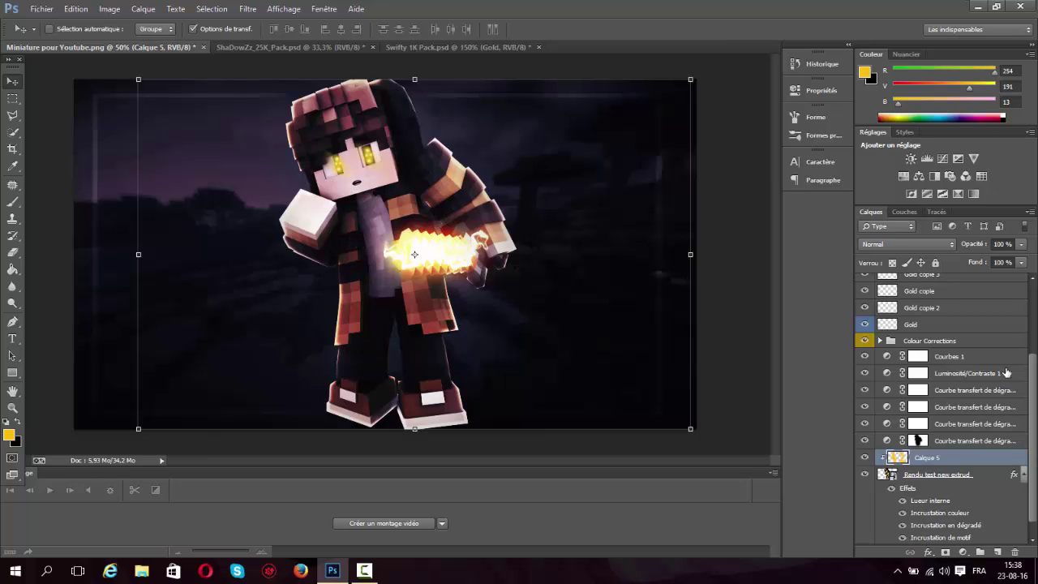
scroll(965, 432, down, 1)
click(950, 456)
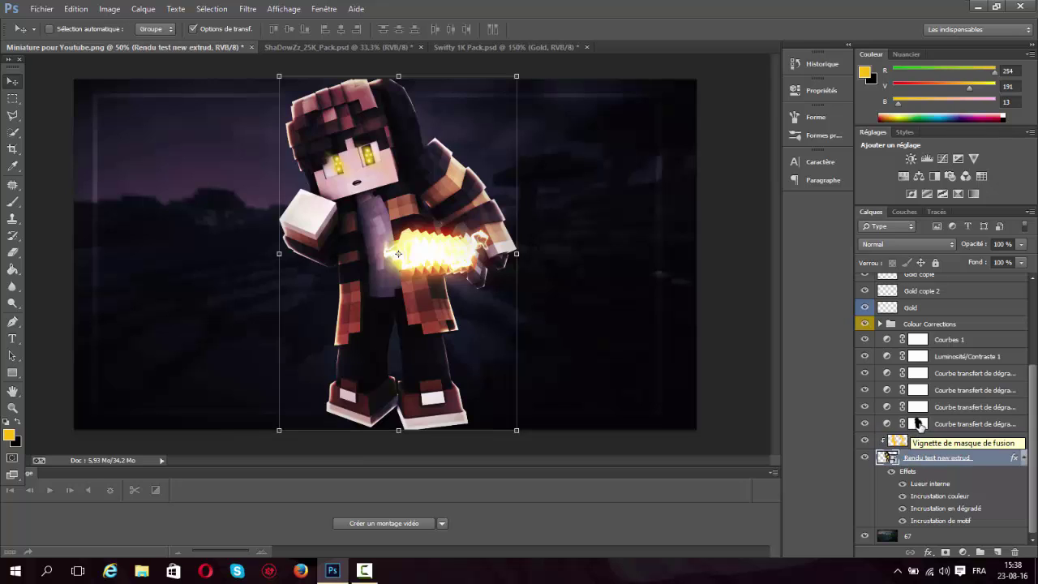
key(ctrl+j)
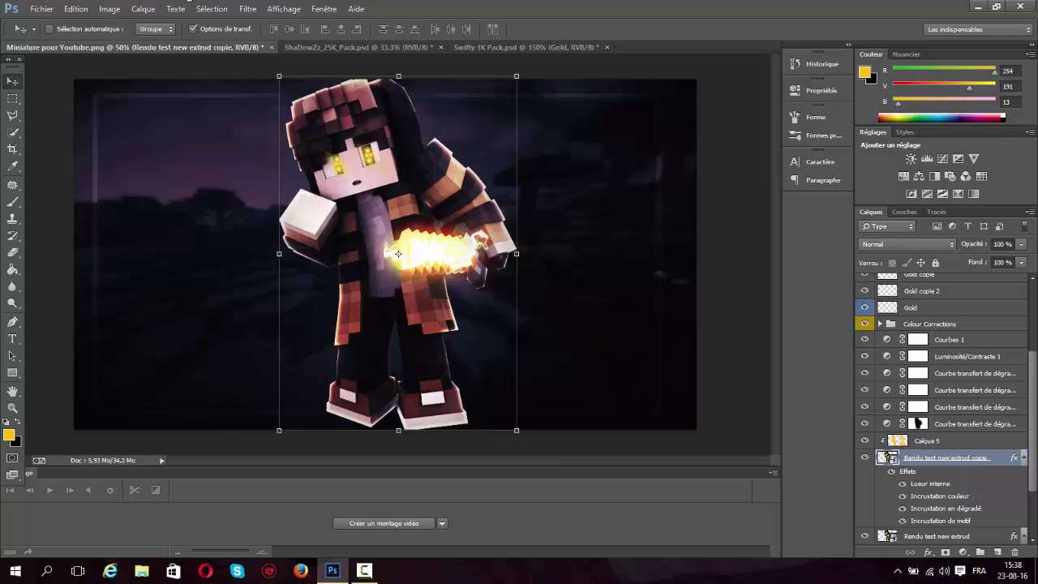
Apply a directional (motion) blur to the character copy with an angle of -30° and a distance of 80 pixels
click(248, 9)
mouse_move(277, 188)
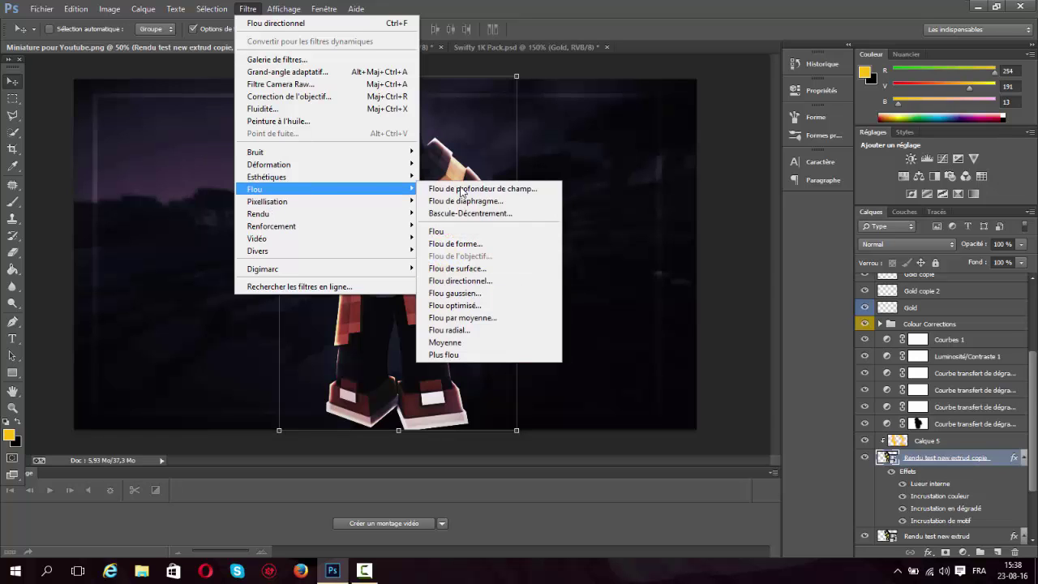
click(484, 280)
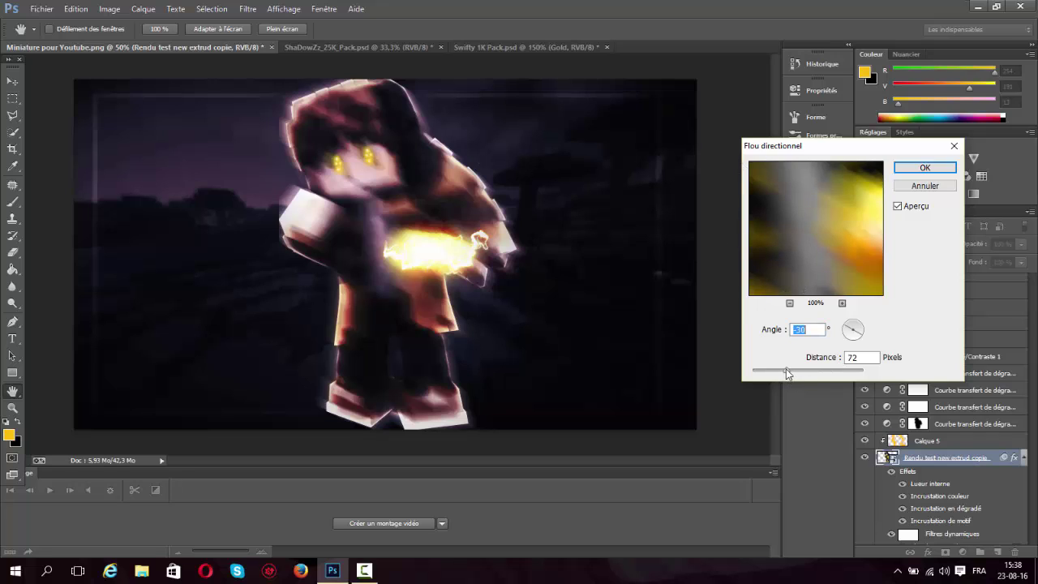
drag(786, 372, 784, 373)
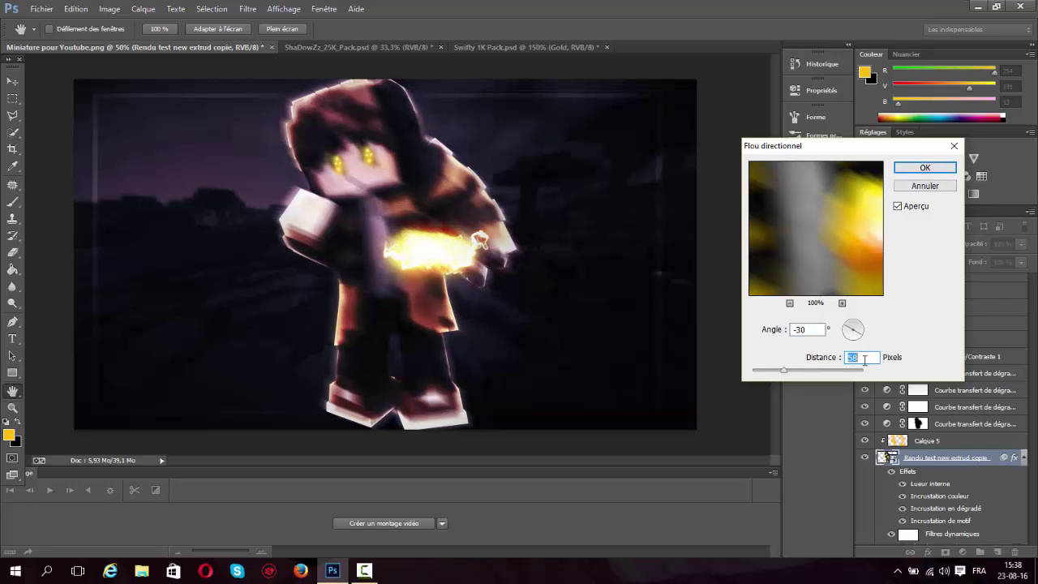
drag(864, 359, 799, 357)
key(BackSpace)
text(80)
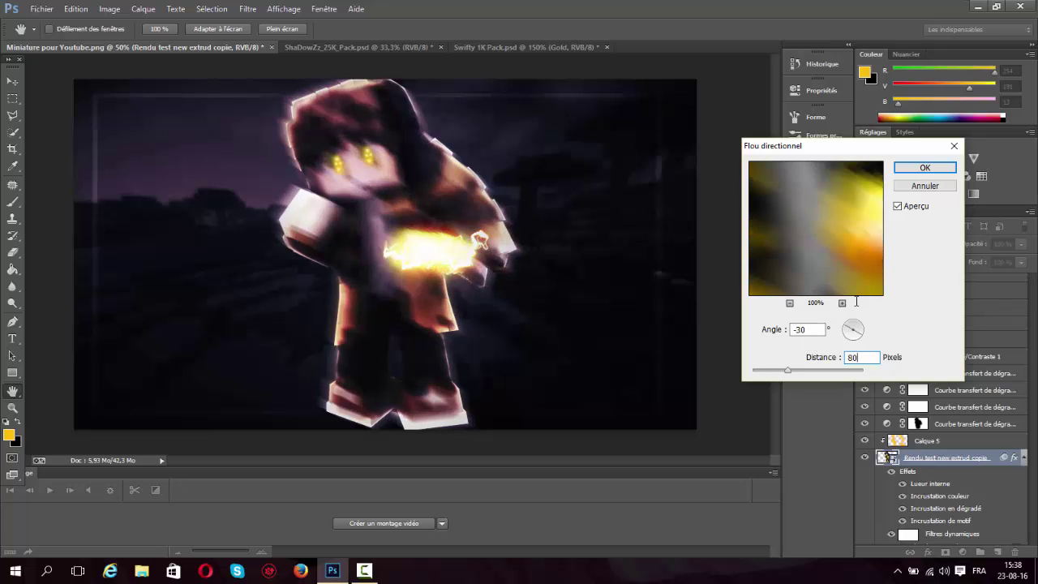
click(902, 168)
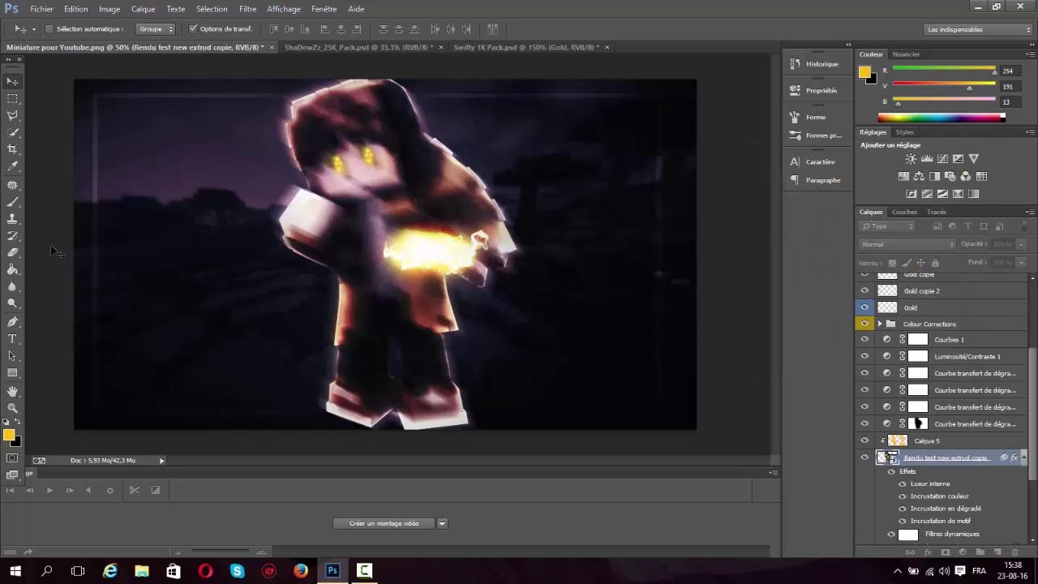
Set the eraser to a soft 178 px tip and rasterize the blurred character copy
click(13, 252)
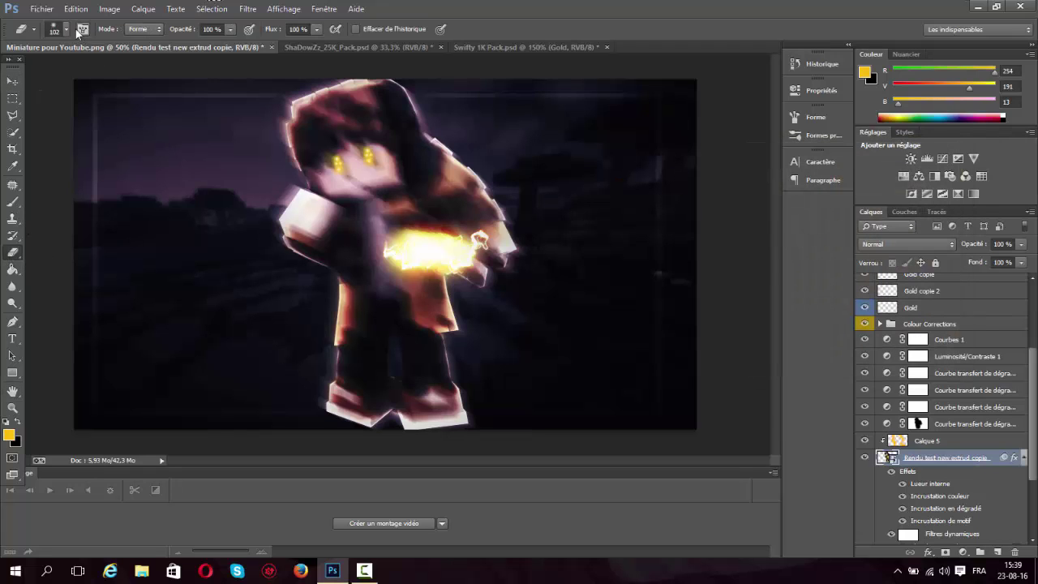
click(67, 30)
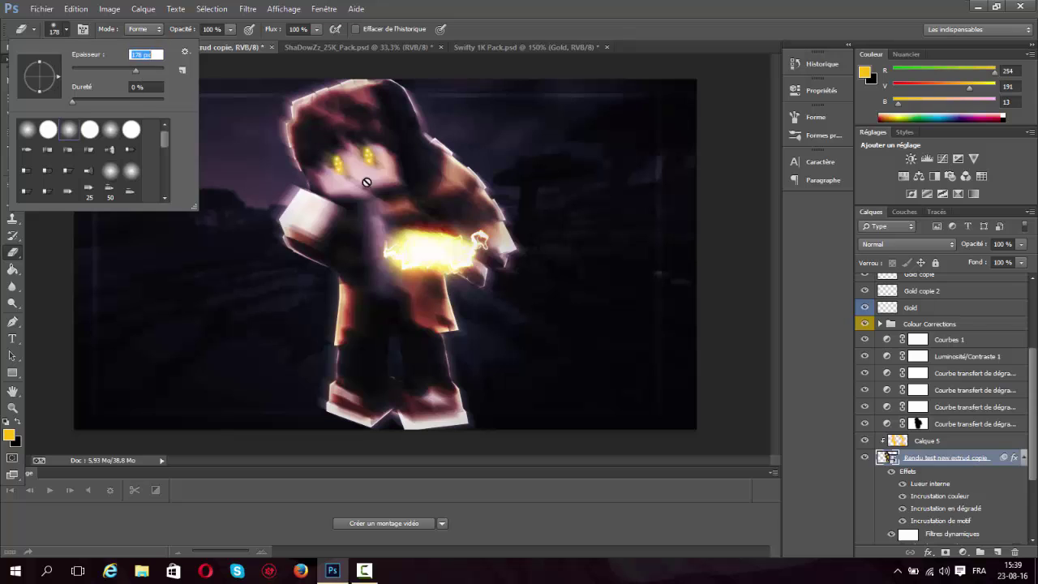
click(745, 288)
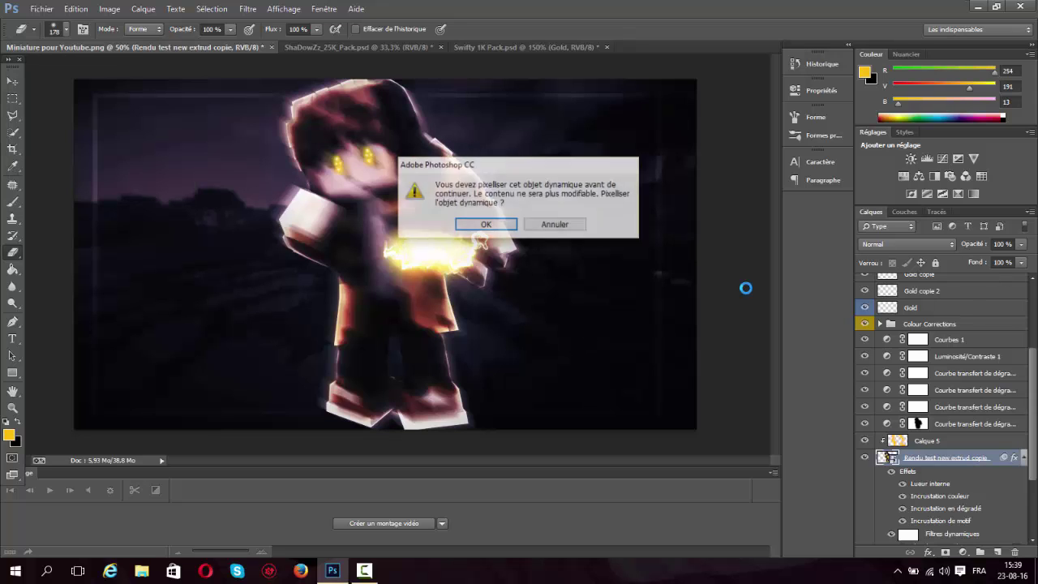
click(486, 224)
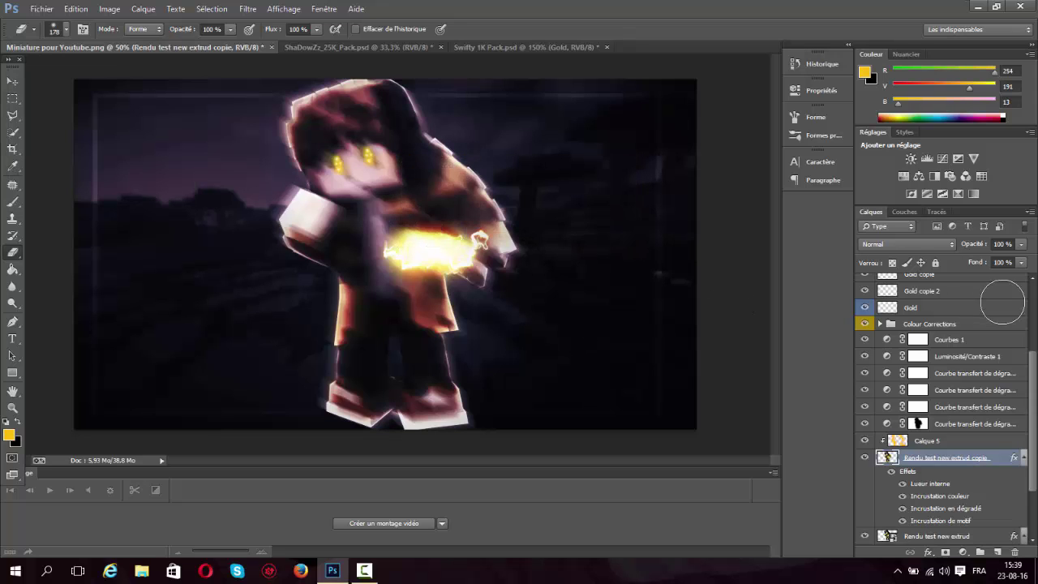
Erase the blur over the character's face and set the blurred copy's opacity to 50%
drag(978, 246, 939, 262)
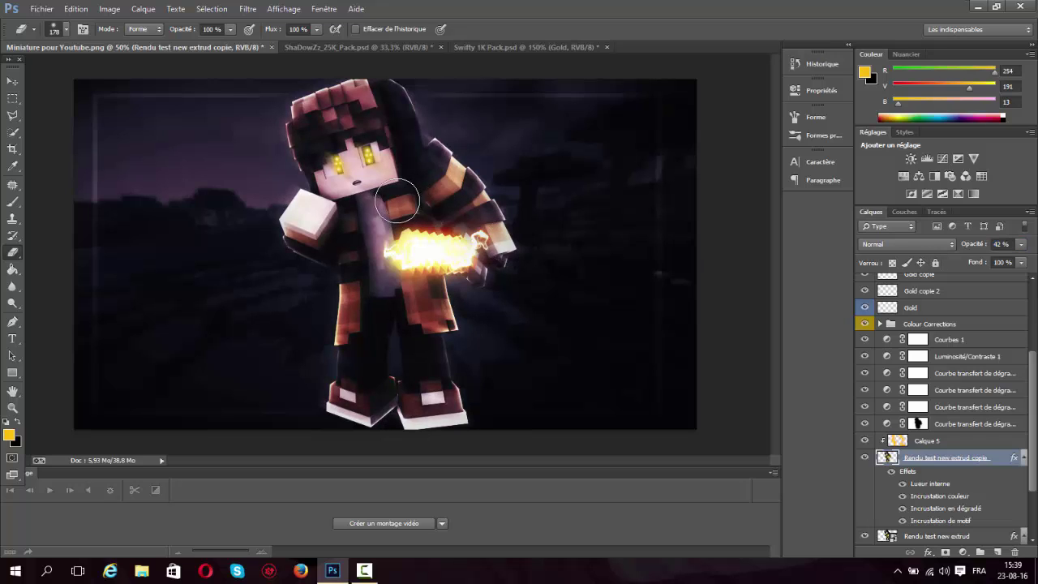
mouse_move(348, 183)
mouse_down()
mouse_move(382, 193)
mouse_move(351, 170)
mouse_move(341, 129)
mouse_move(375, 149)
mouse_up()
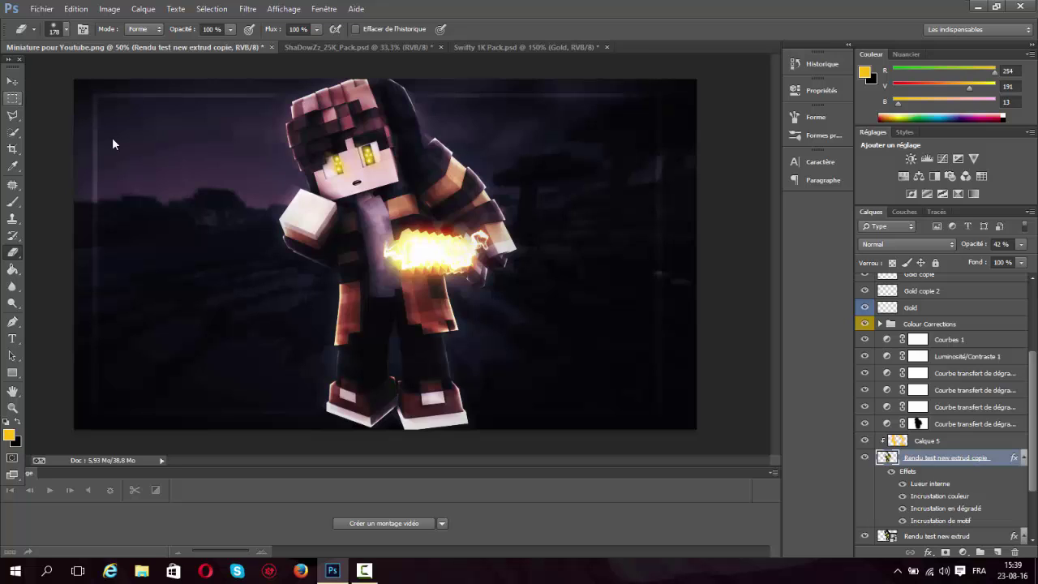
key(v)
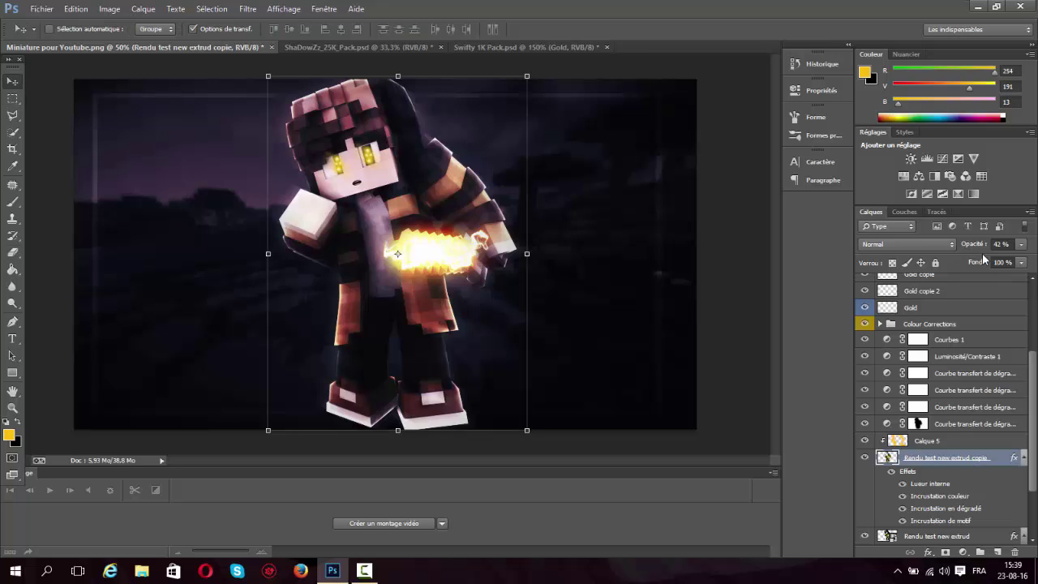
drag(974, 248, 976, 247)
Undo the last eraser change and erase the blurred copy over the glowing sword with the 178 px eraser
click(13, 253)
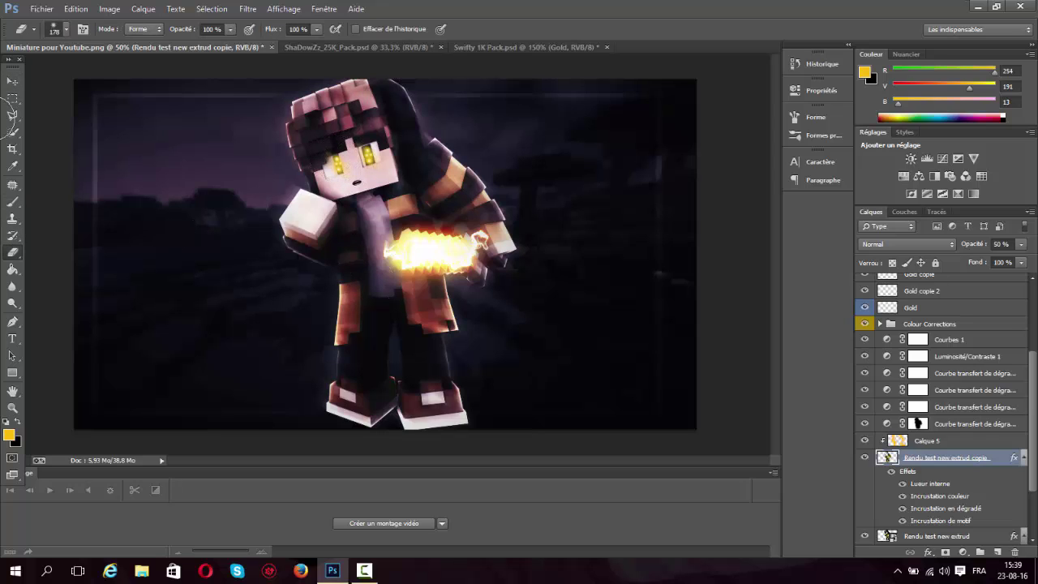
click(15, 82)
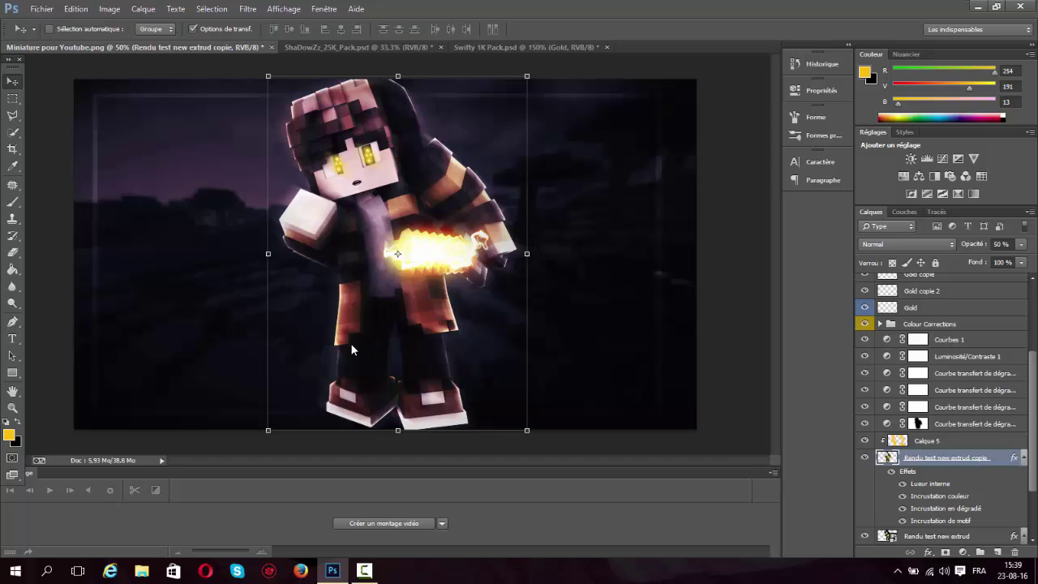
key(ctrl+z)
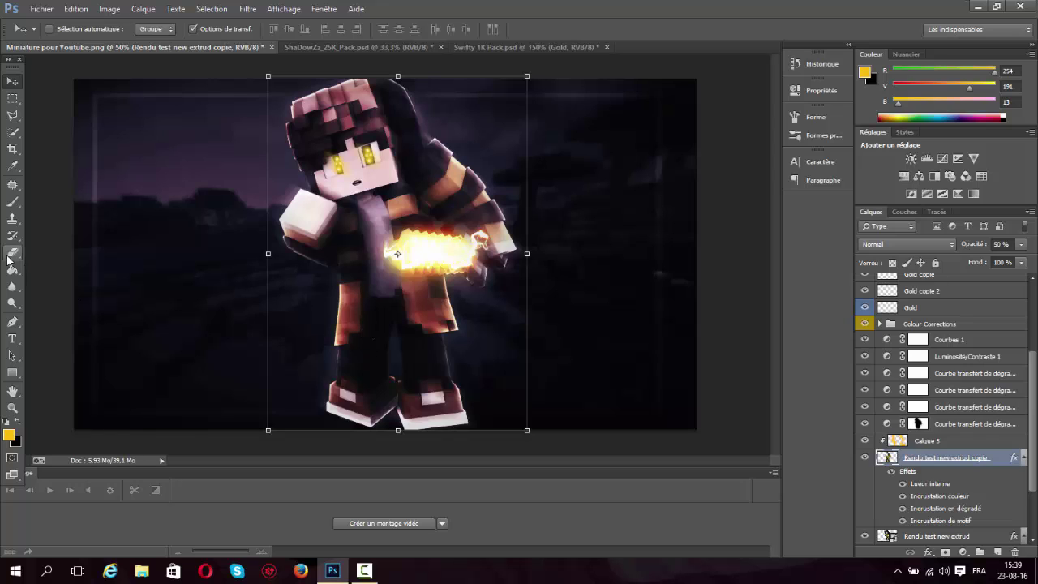
click(11, 256)
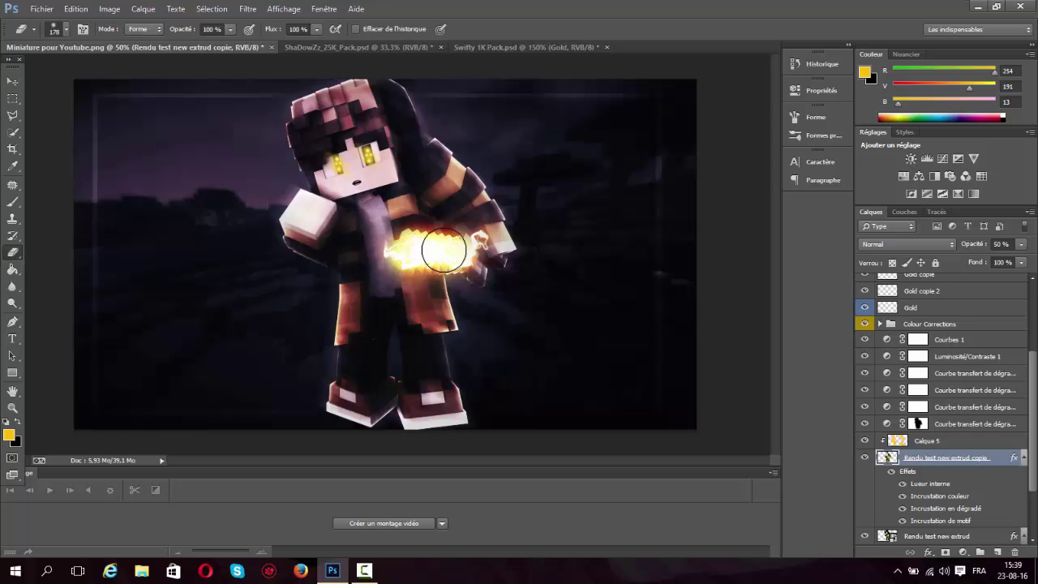
mouse_move(444, 250)
mouse_down()
mouse_move(425, 251)
mouse_move(454, 255)
mouse_up()
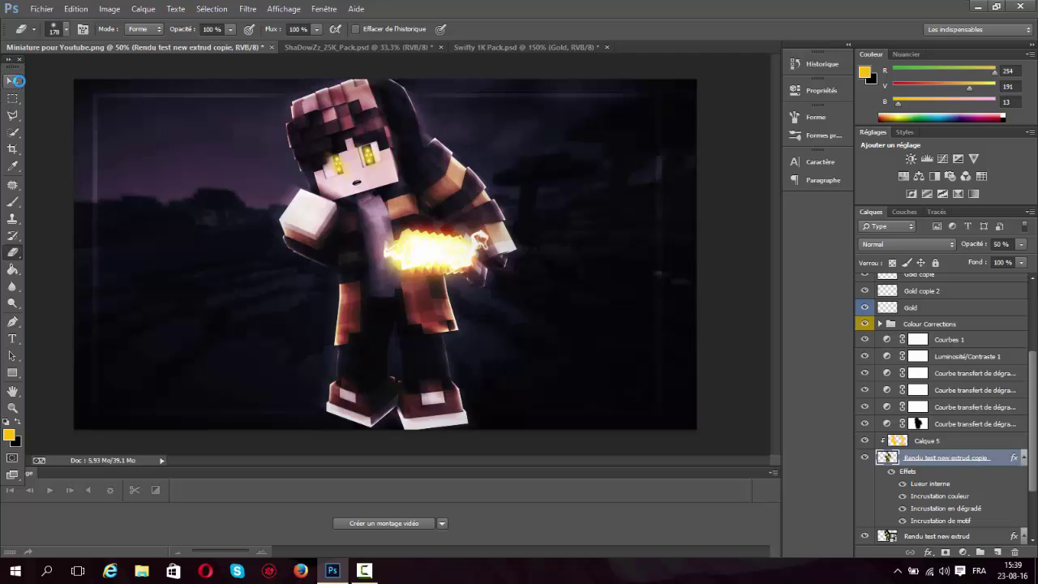
click(12, 82)
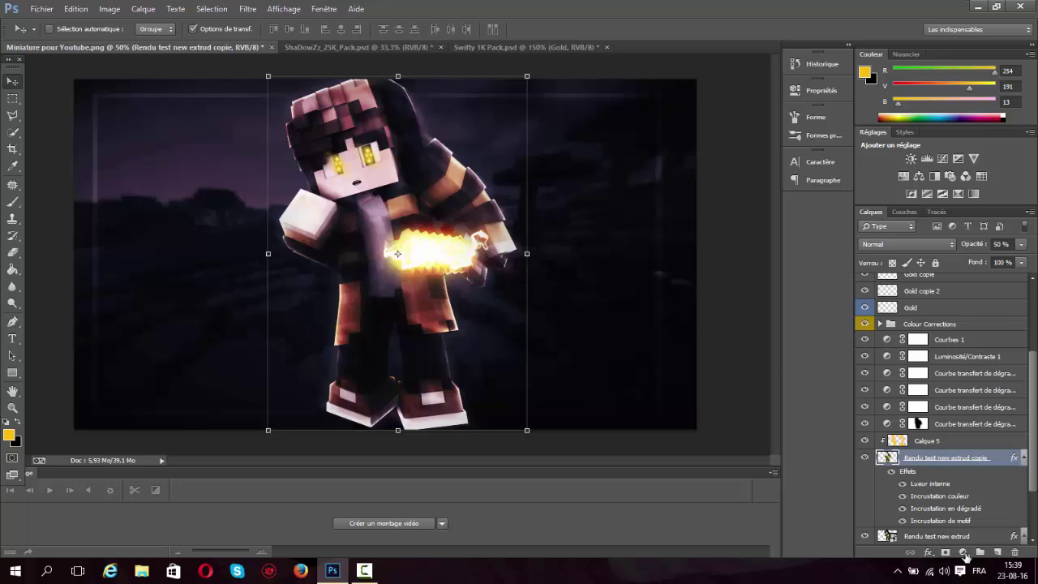
Add a linear golden-to-transparent gradient fill layer above Courbes 1, with an angle of 90° and a scale of 100%
click(963, 552)
click(794, 357)
scroll(933, 365, up, 2)
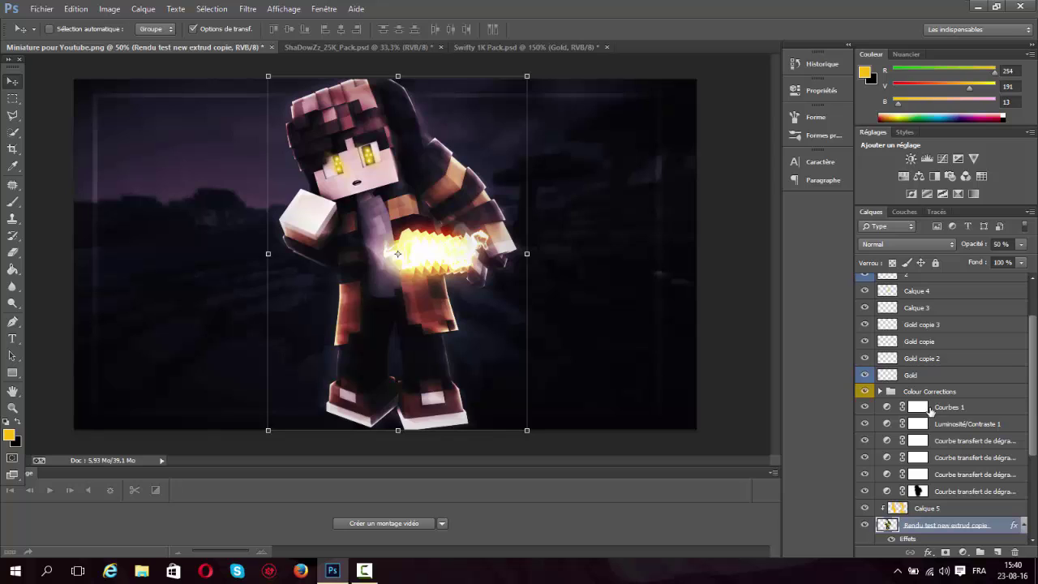
click(931, 410)
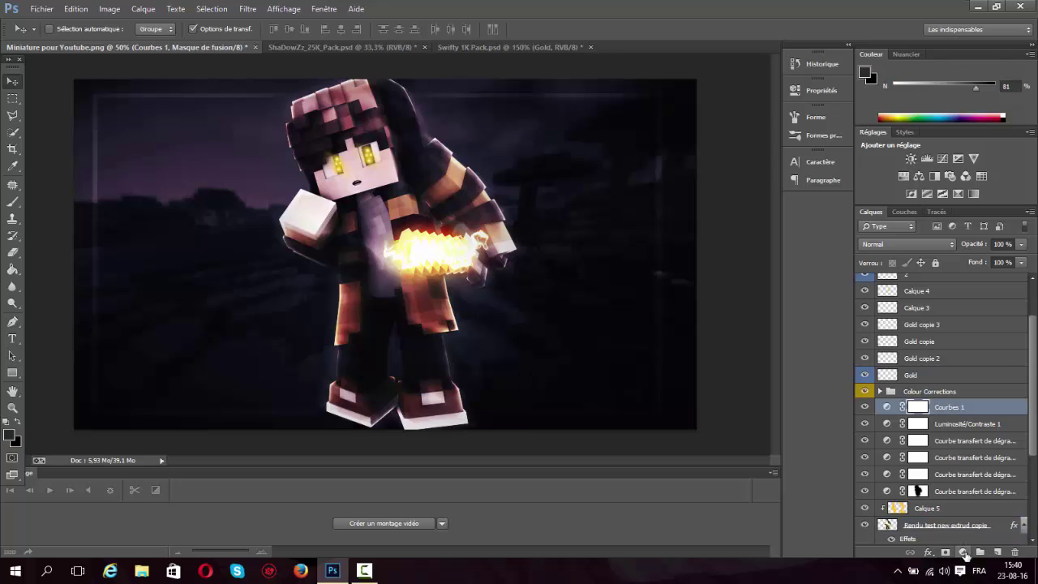
click(963, 552)
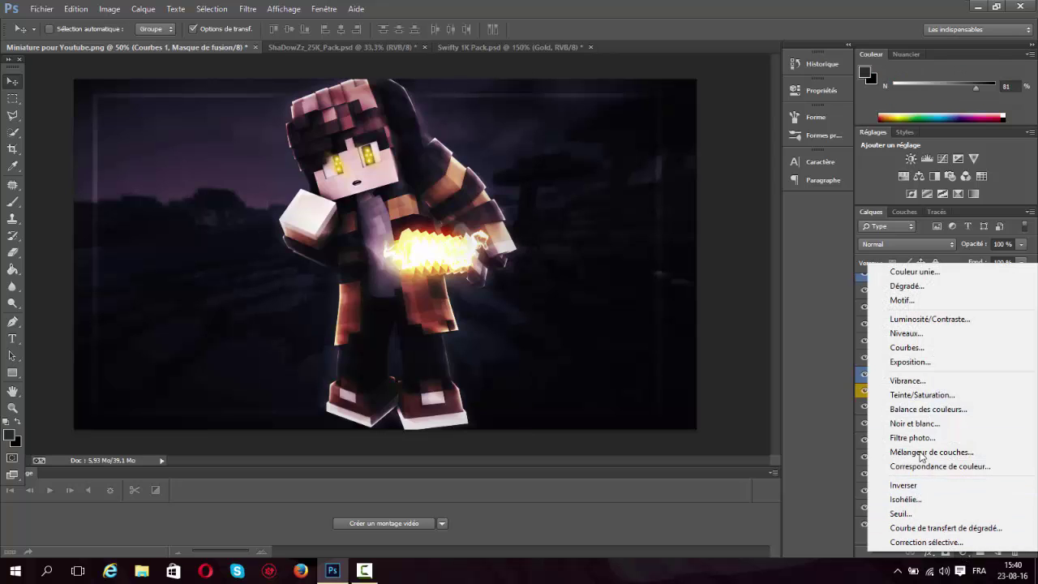
click(928, 285)
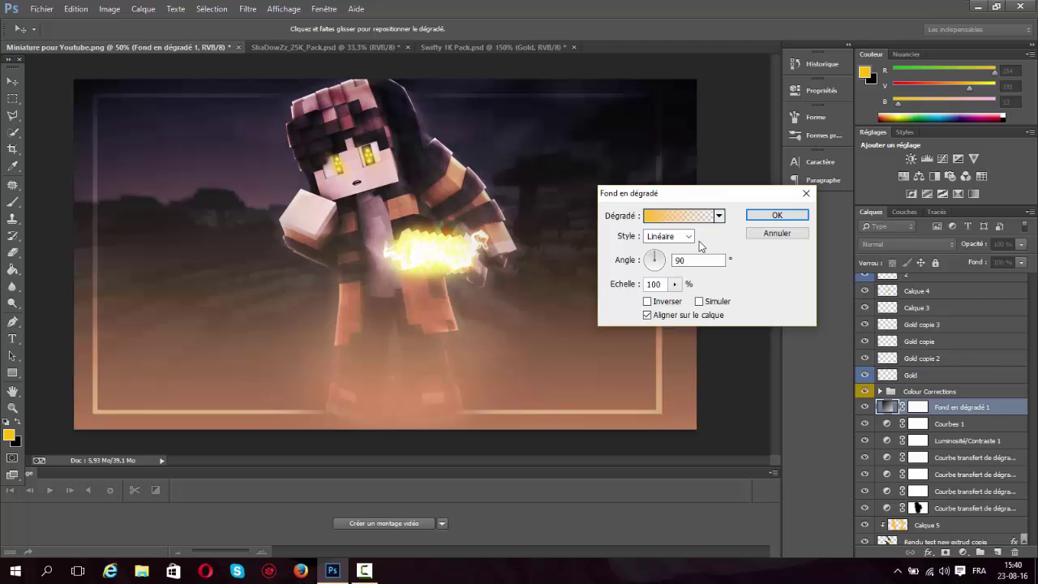
click(776, 215)
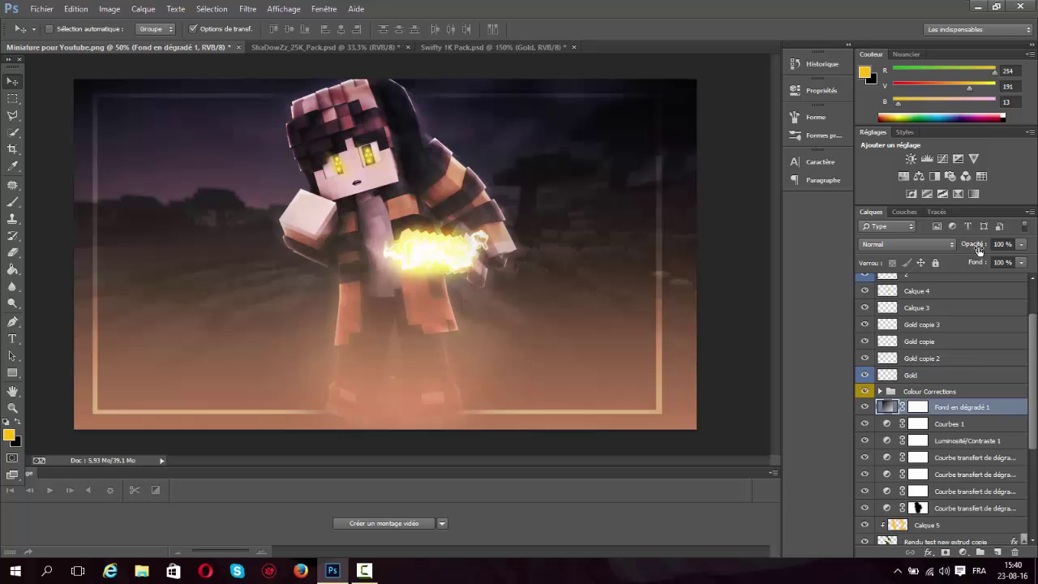
Try a lower opacity on the gradient fill layer and return it to 100%
drag(965, 245, 965, 256)
drag(979, 248, 969, 248)
key(Return)
click(1002, 243)
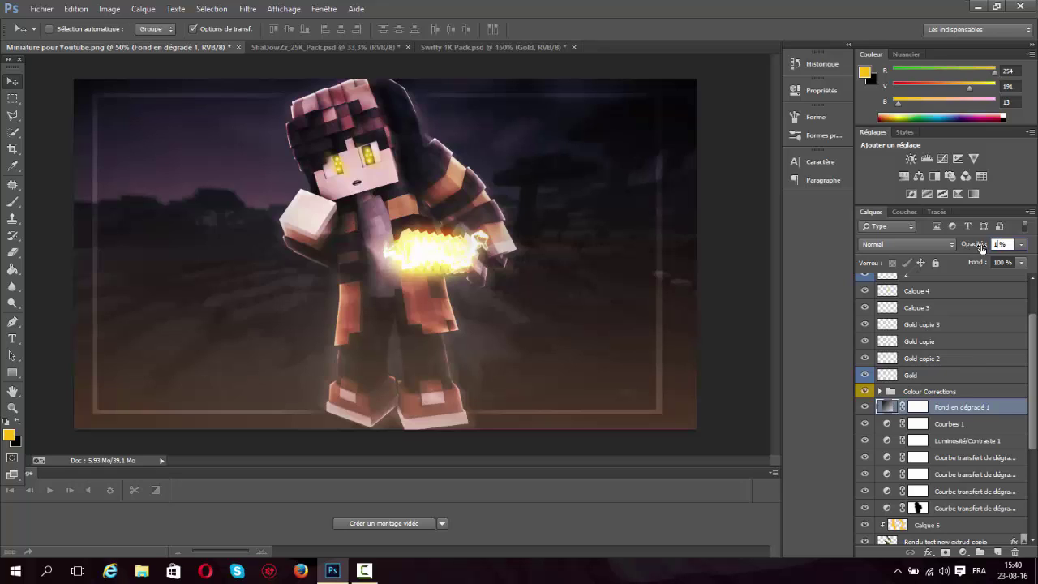
Hide the Colour Corrections group to compare the gradient's colour and show the group again
click(865, 390)
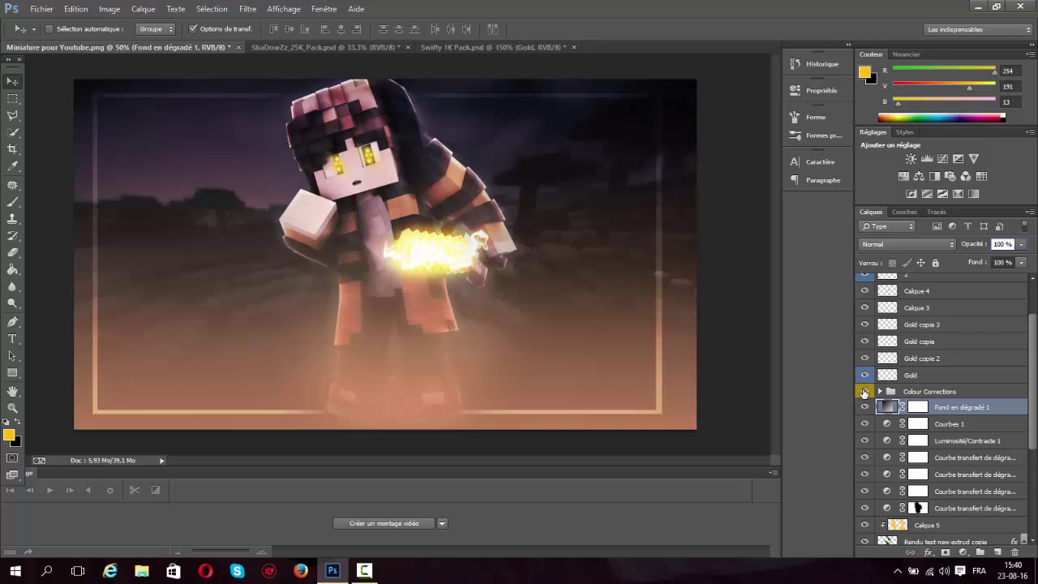
click(864, 392)
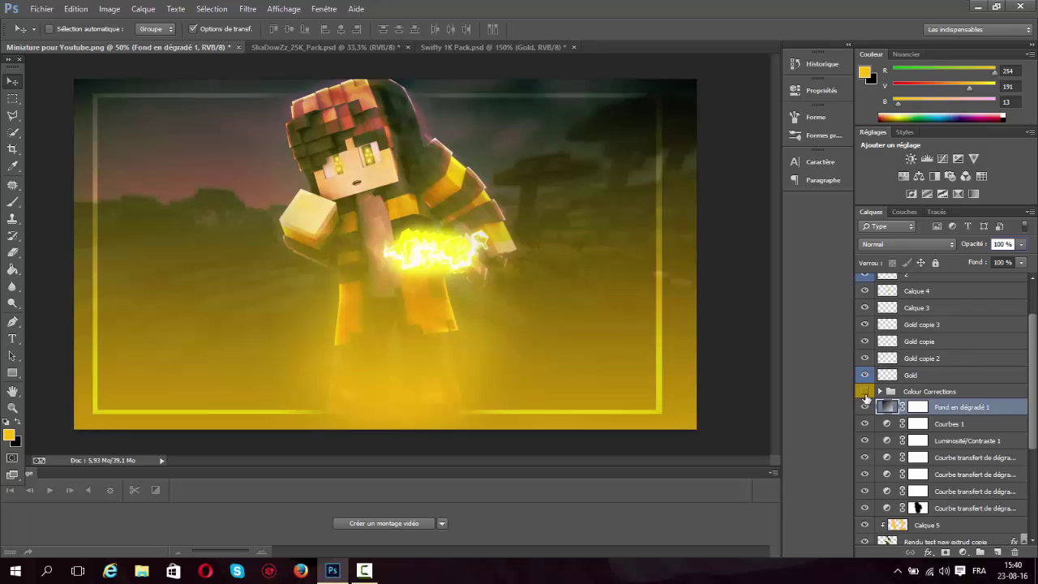
click(866, 394)
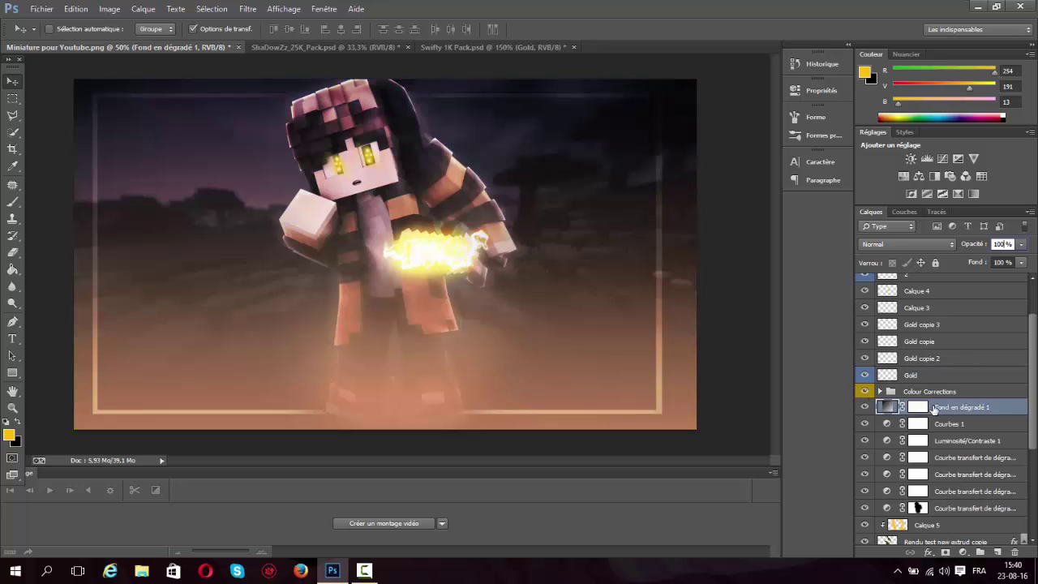
Try the gradient fill layer above the Colour Corrections group and return it below the group
drag(935, 410, 935, 392)
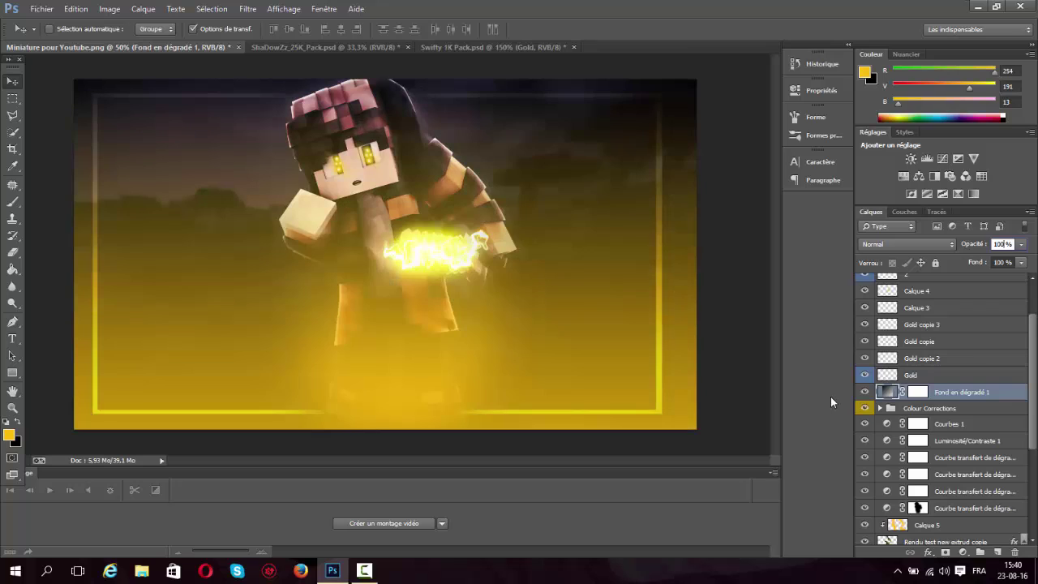
drag(510, 378, 510, 390)
drag(254, 324, 260, 461)
mouse_move(933, 395)
mouse_down()
mouse_move(949, 419)
mouse_move(922, 413)
mouse_up()
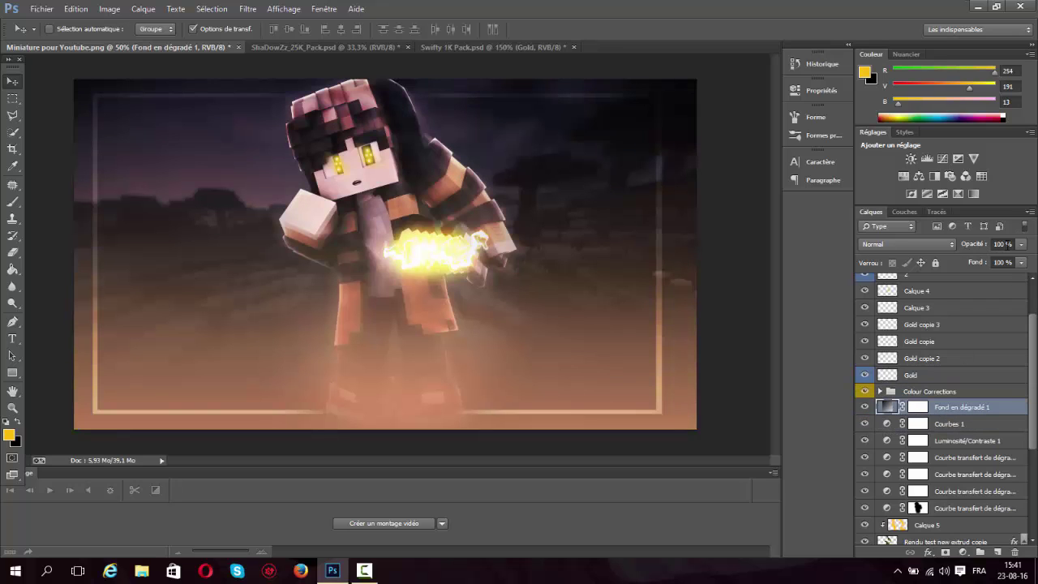
Rasterize the gradient fill layer for editing with the eraser
click(12, 252)
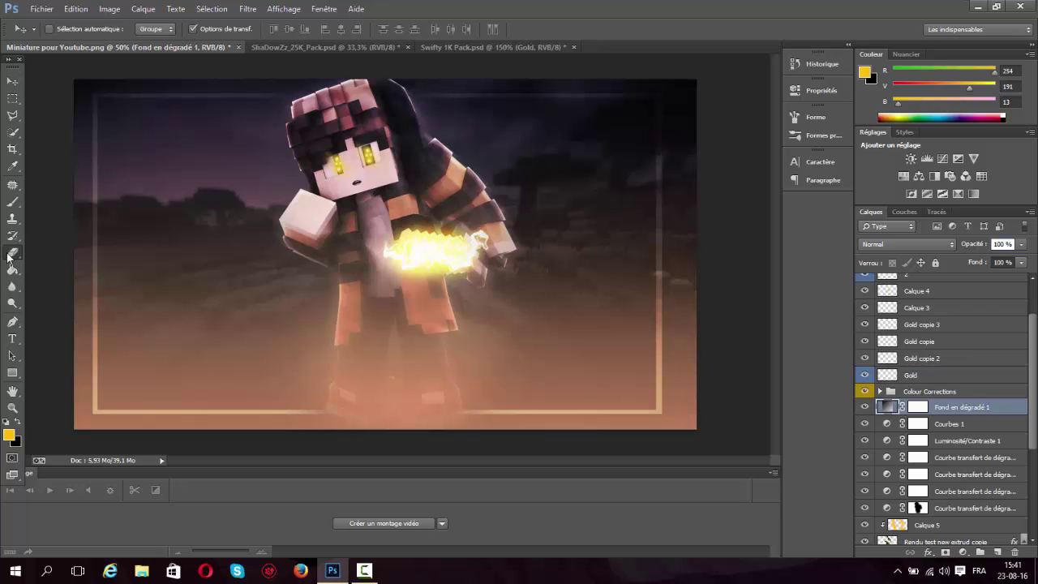
click(192, 338)
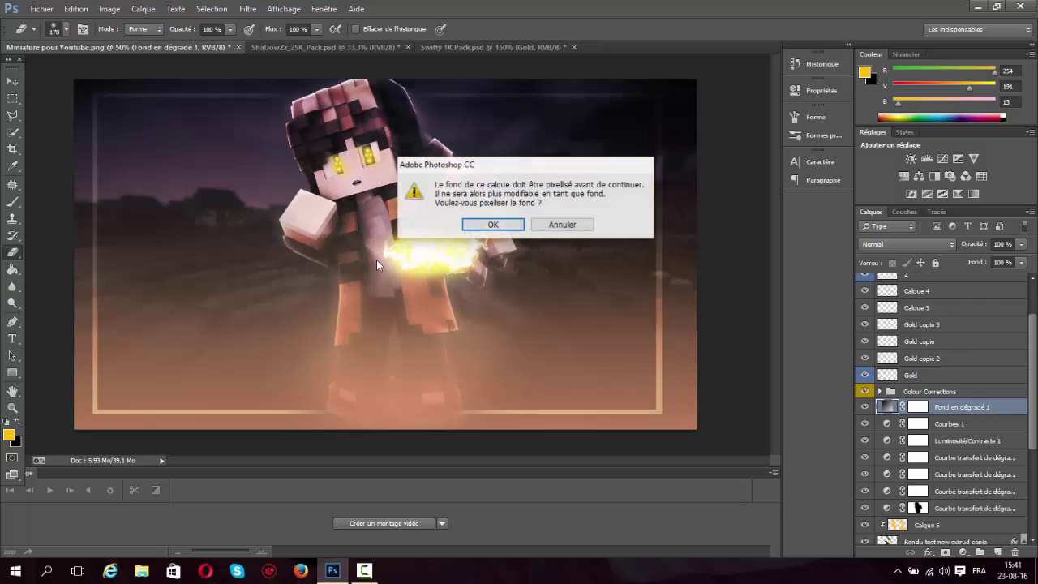
click(494, 225)
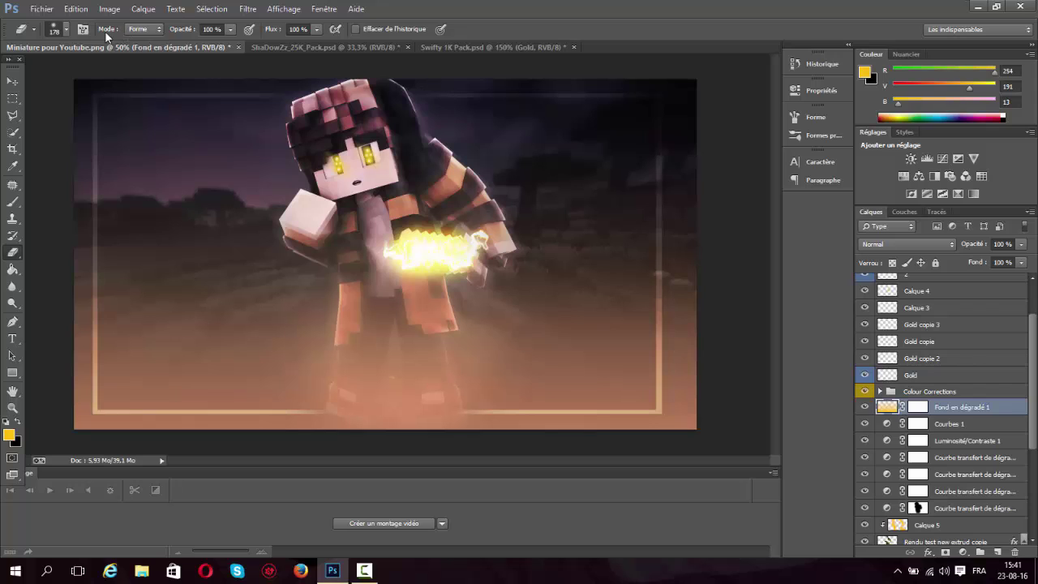
Try erasing the gradient near the image's left edge with a soft 260 px eraser and undo the stroke
click(67, 29)
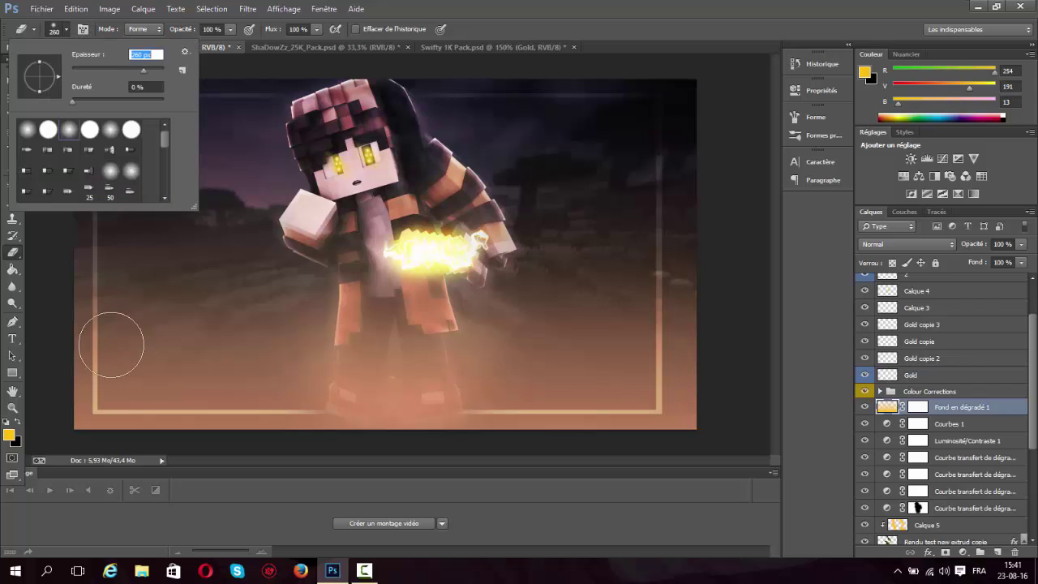
drag(93, 320, 137, 314)
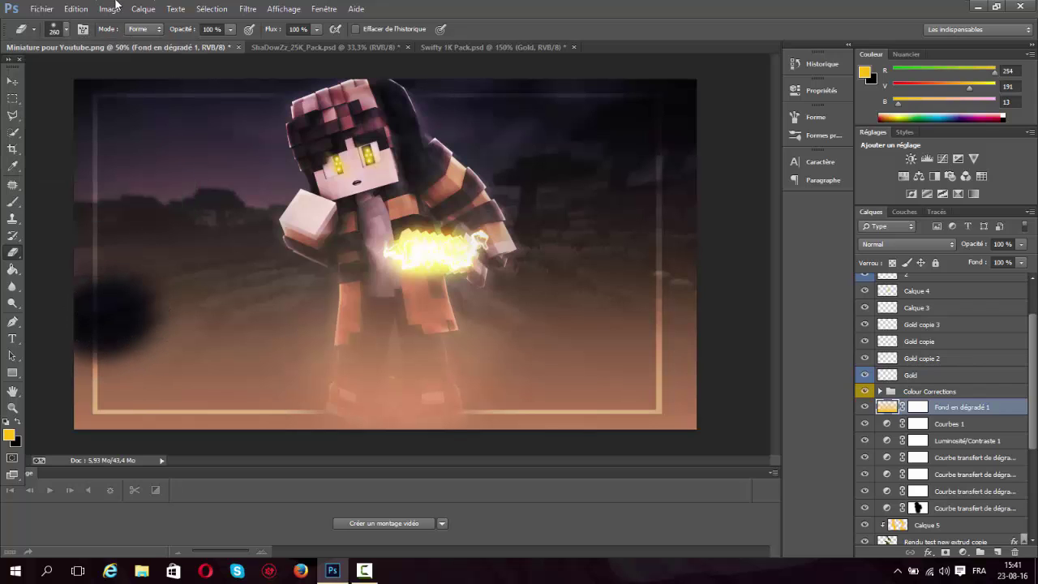
click(75, 9)
click(105, 122)
key(ctrl+z)
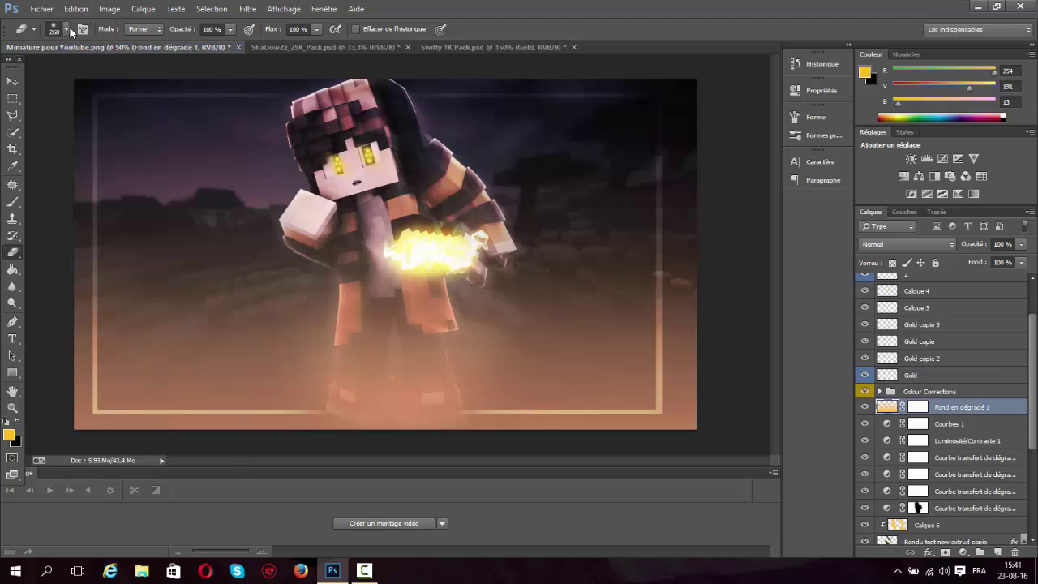
Erase the golden gradient over the character and upper background with a soft 851 px eraser, keeping the glow along the bottom edge
click(67, 30)
click(152, 68)
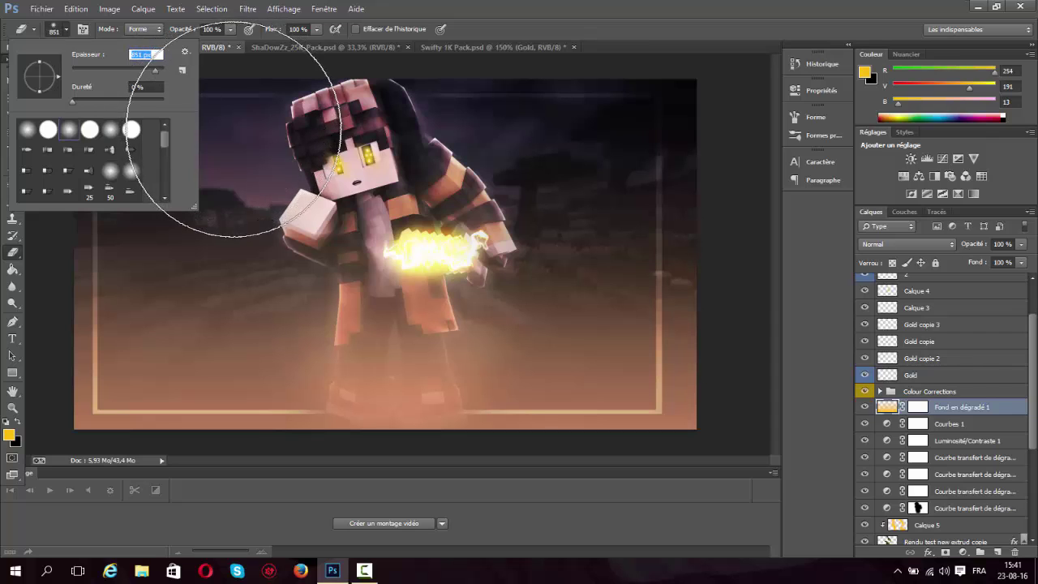
click(288, 152)
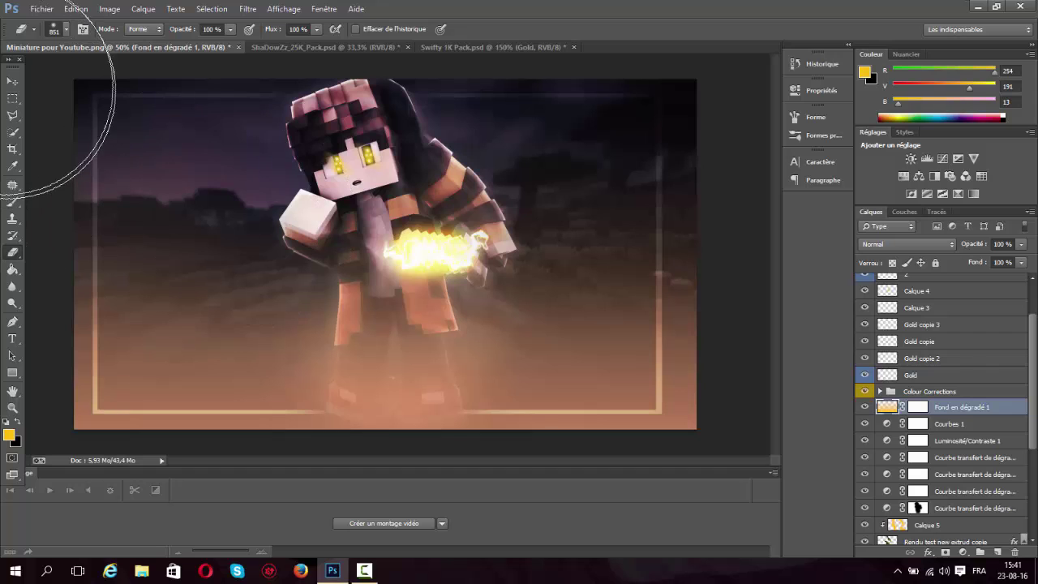
click(12, 81)
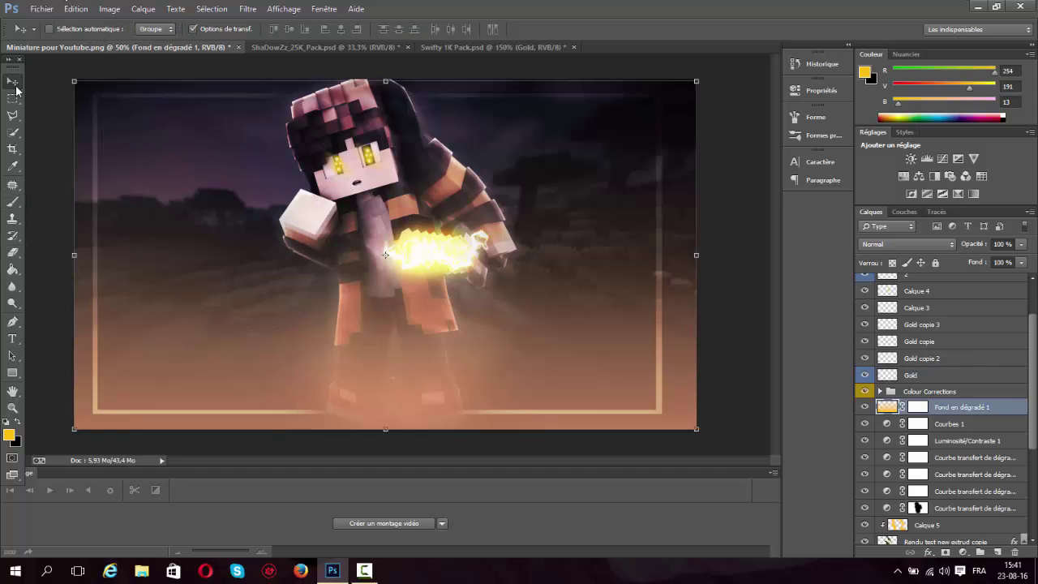
click(76, 9)
click(90, 48)
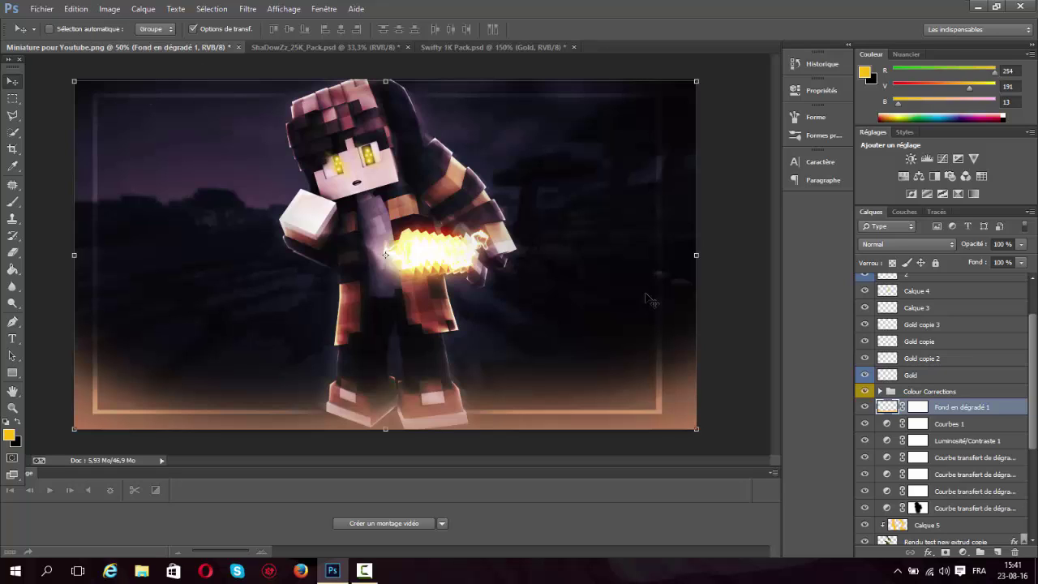
Set the opacity of the erased gradient layer to 70%
click(1002, 243)
text(0)
key(Return)
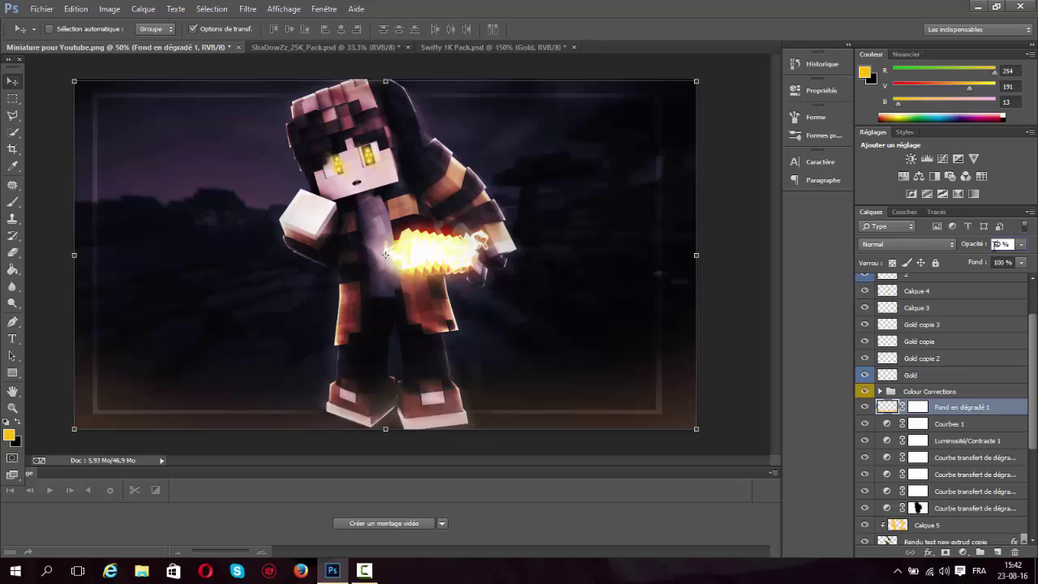
key(ctrl+z)
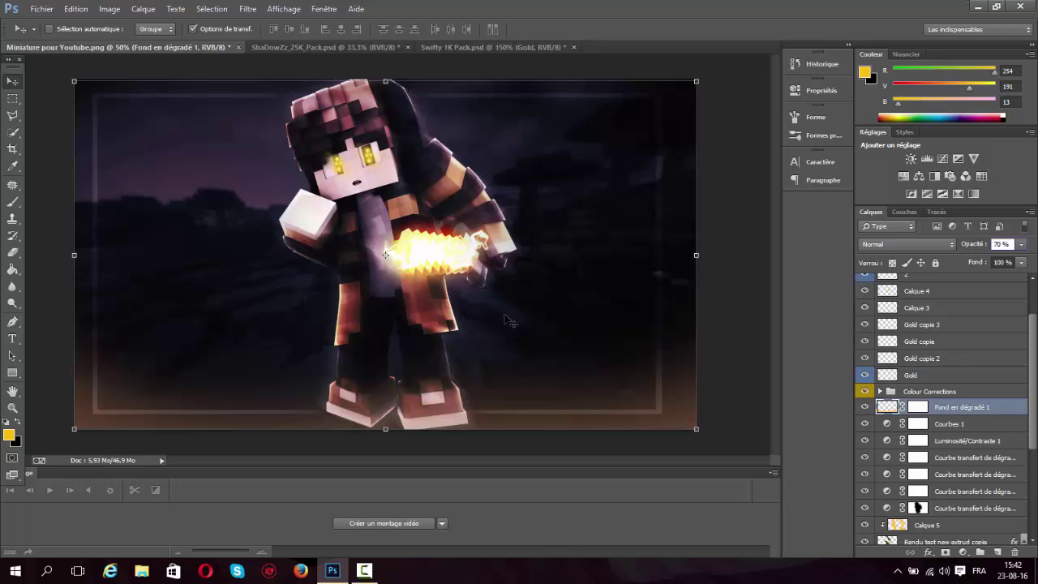
key(Return)
Add a Pattern Overlay to background layer 67 and choose the dark grey woven texture as its pattern
scroll(943, 443, down, 5)
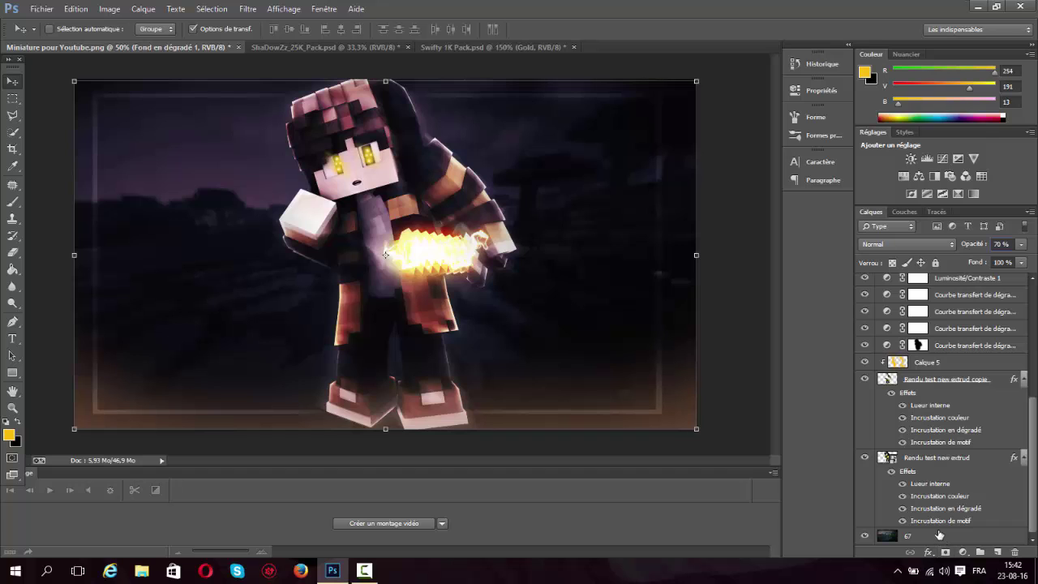
click(941, 536)
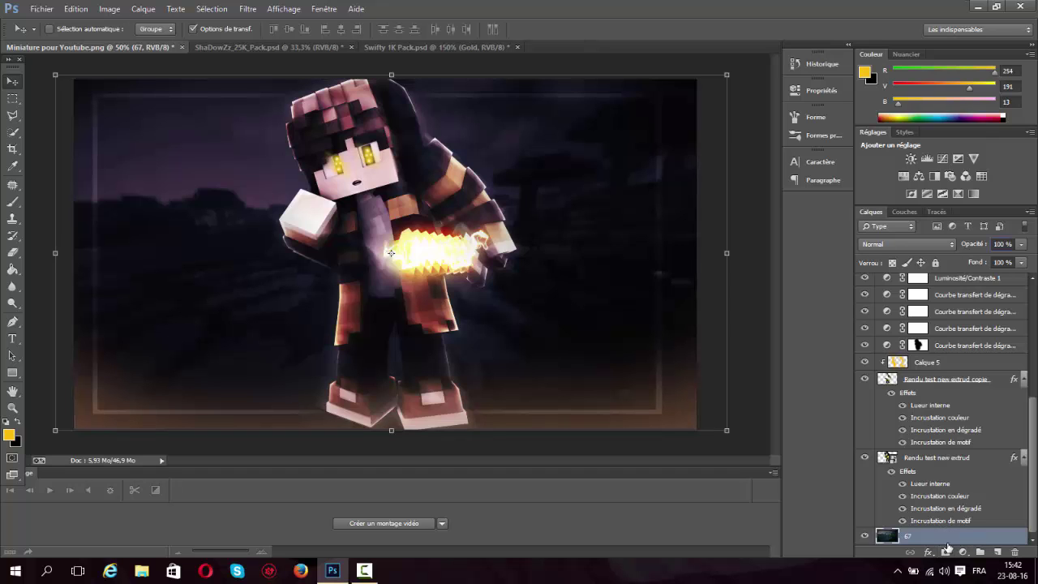
double_click(946, 543)
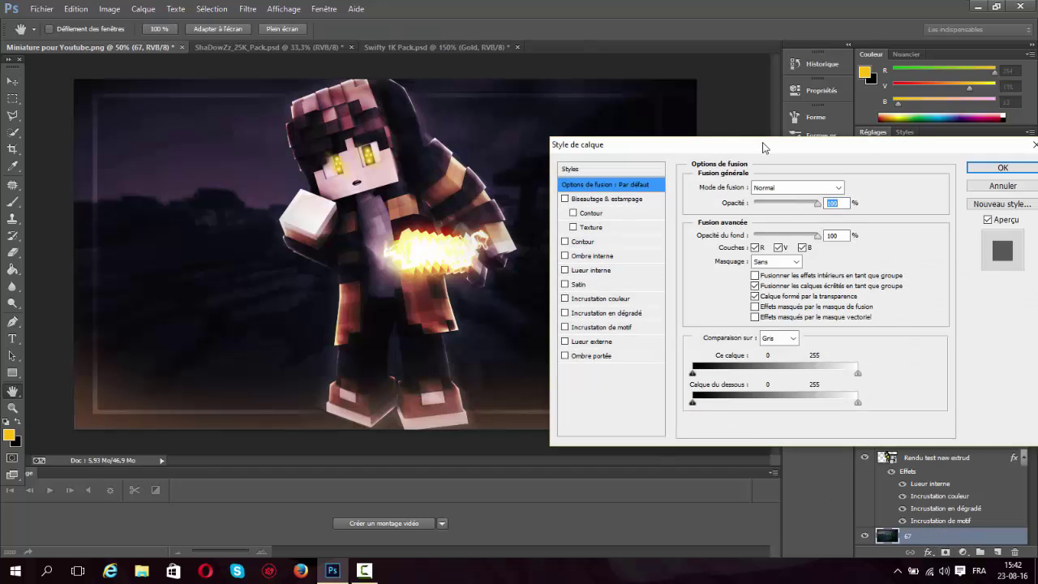
drag(688, 153, 506, 167)
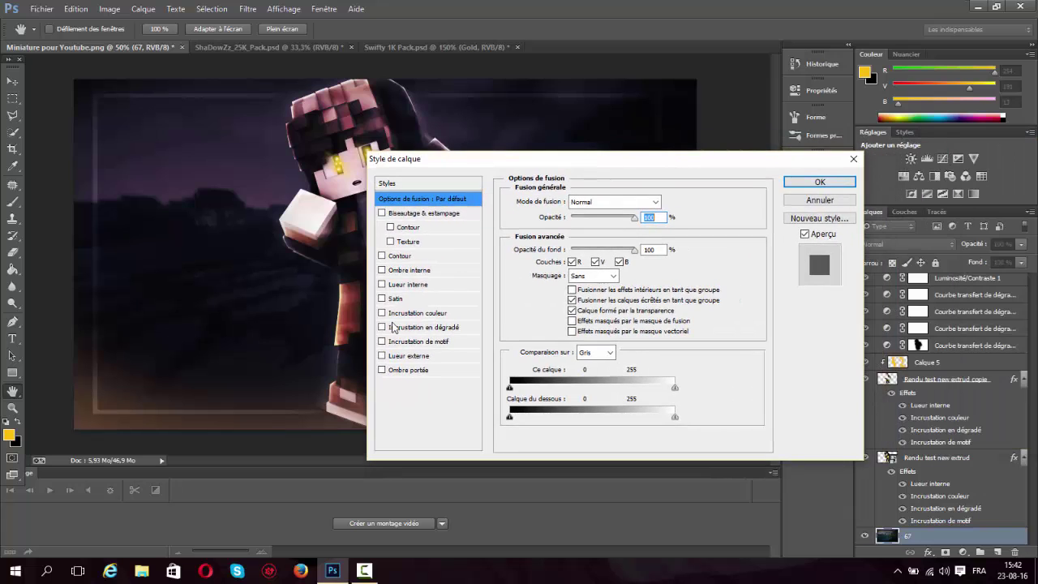
click(428, 343)
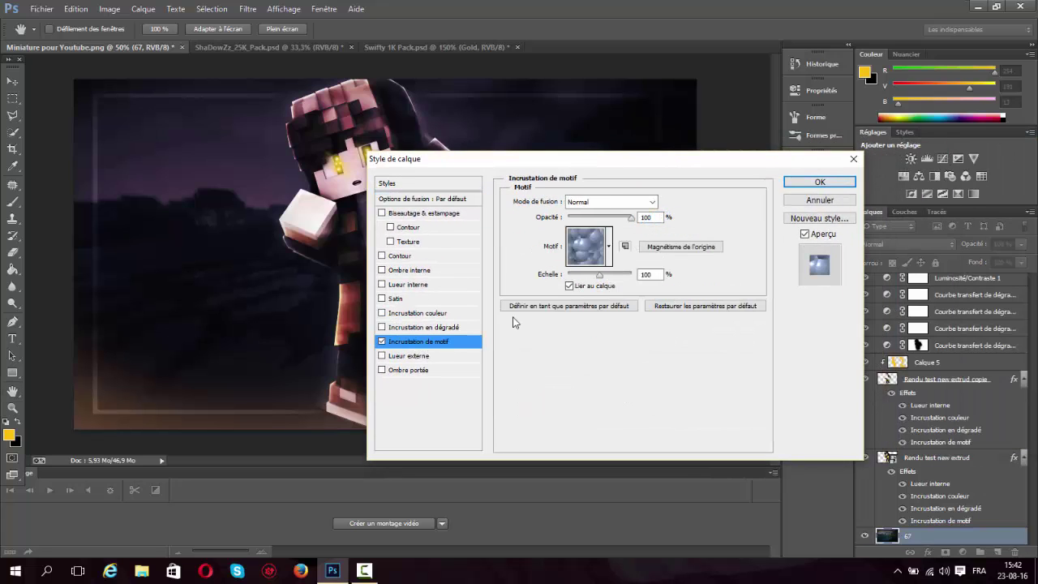
click(610, 245)
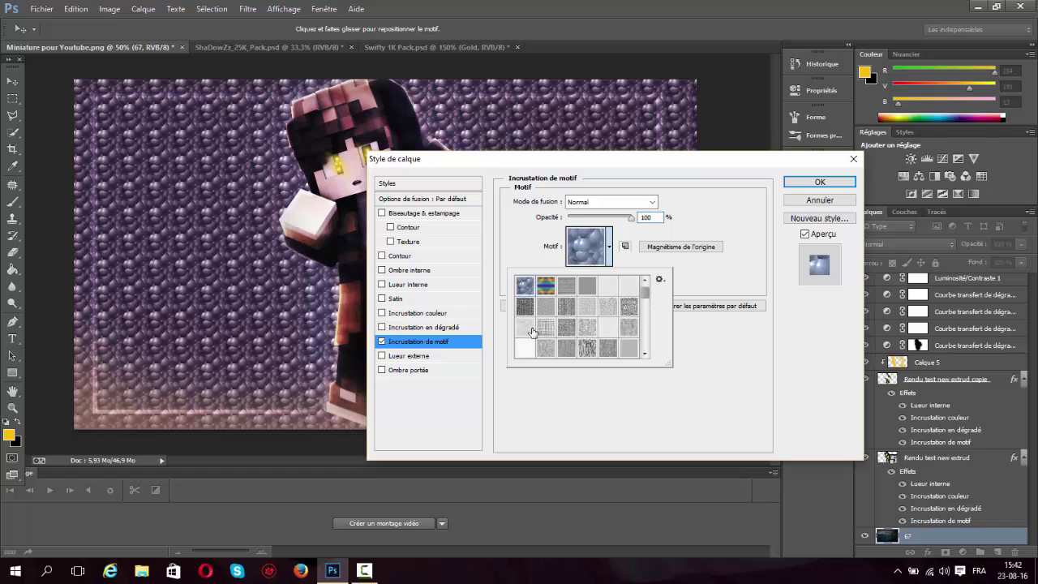
click(525, 310)
click(687, 273)
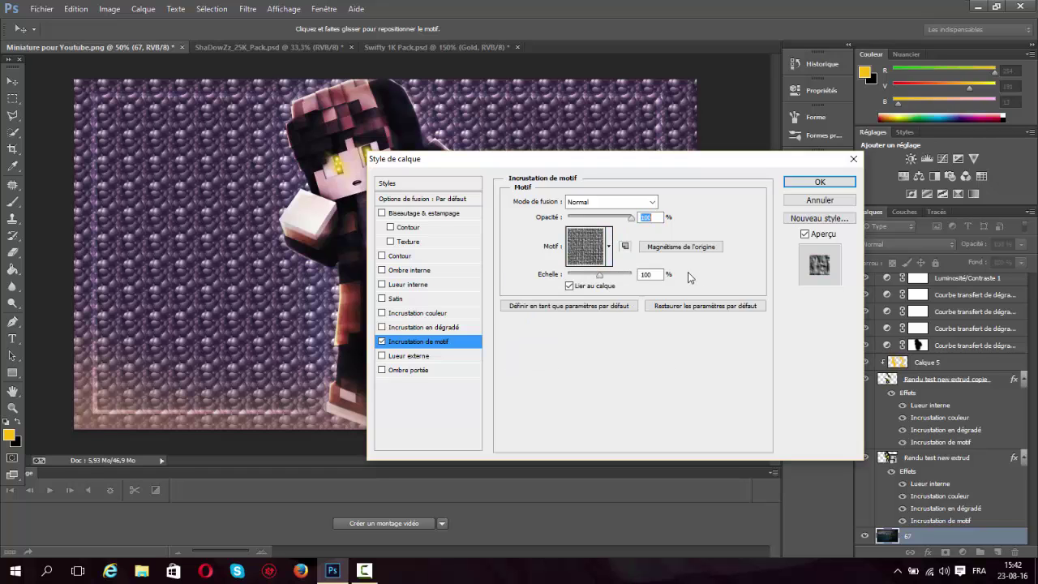
Enlarge the overlay pattern's scale to 814%
click(623, 274)
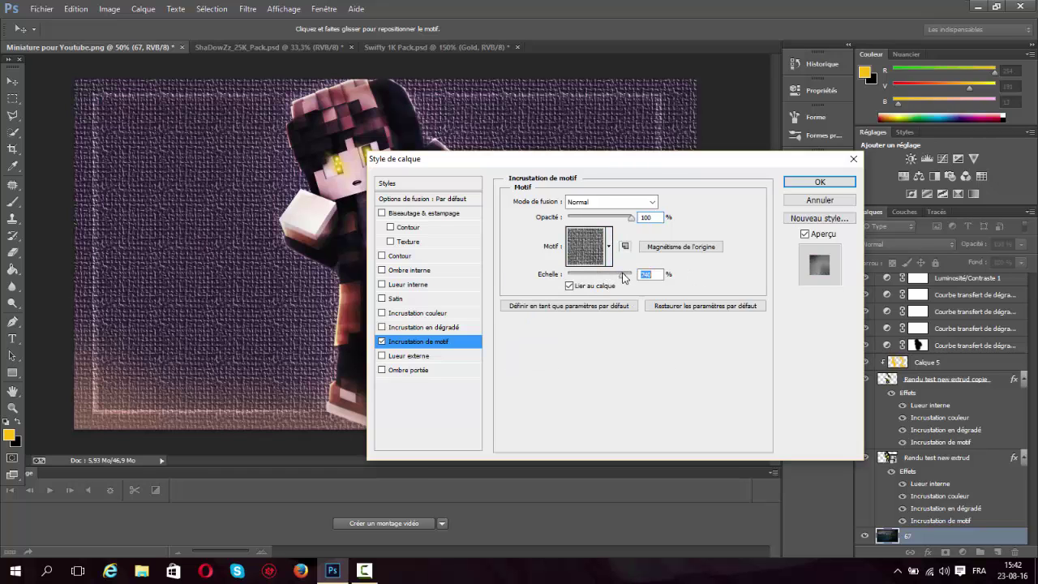
drag(622, 276, 616, 274)
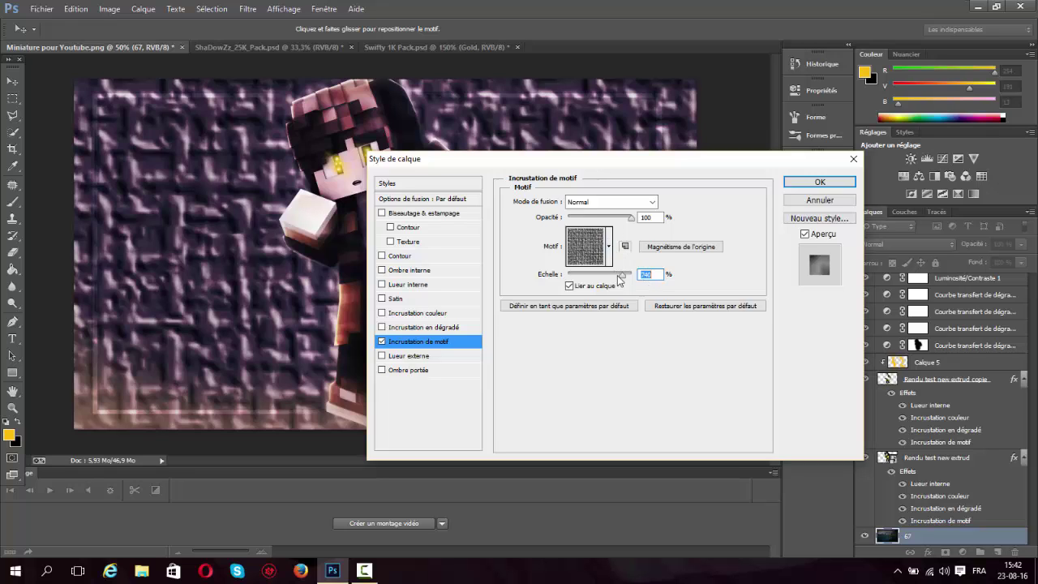
click(600, 202)
click(600, 202)
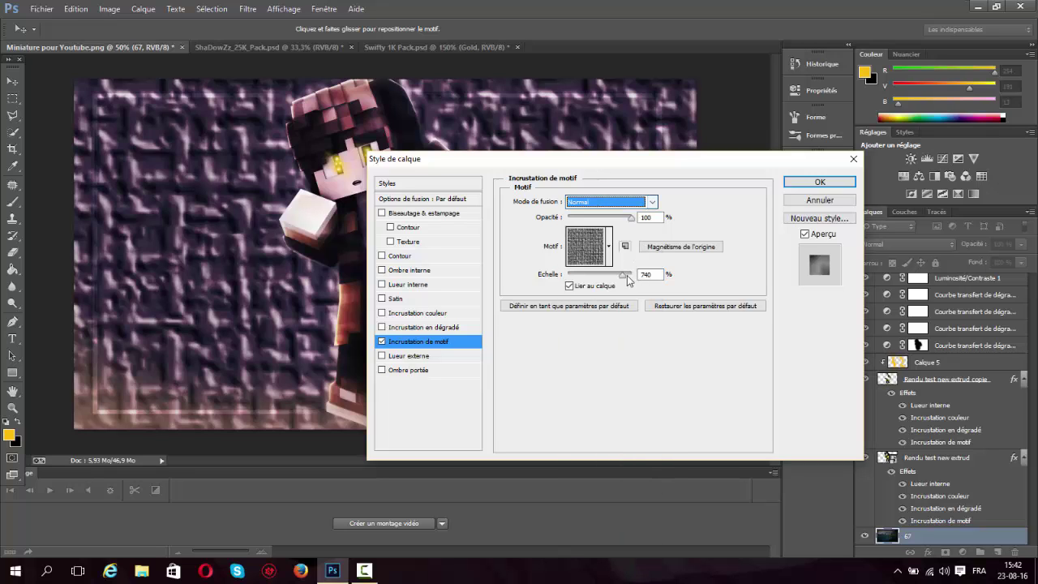
drag(625, 278, 630, 276)
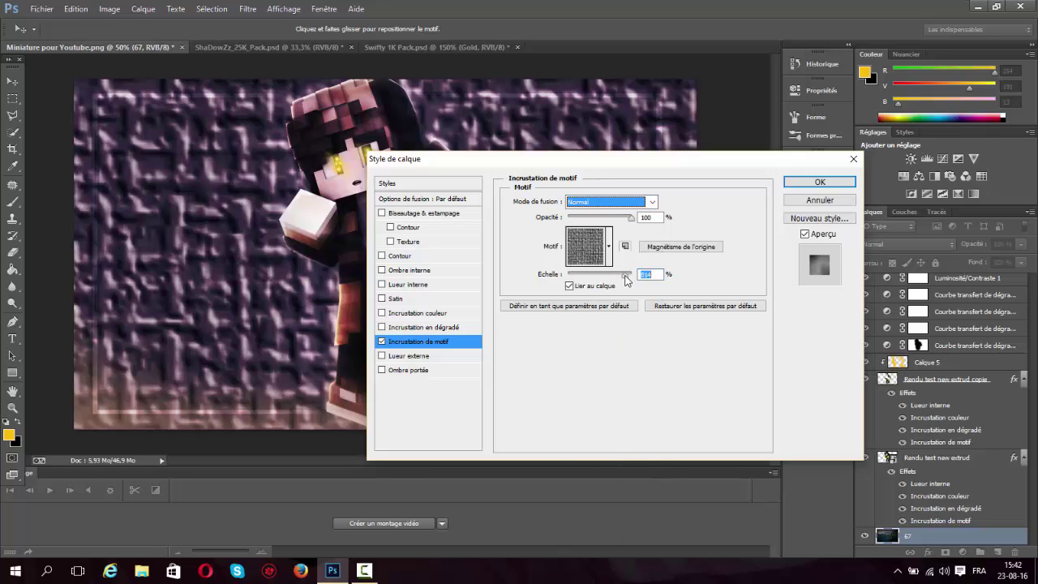
Set the pattern overlay's blend mode to Superposition, reduce its opacity to a few percent and apply the layer style
click(581, 202)
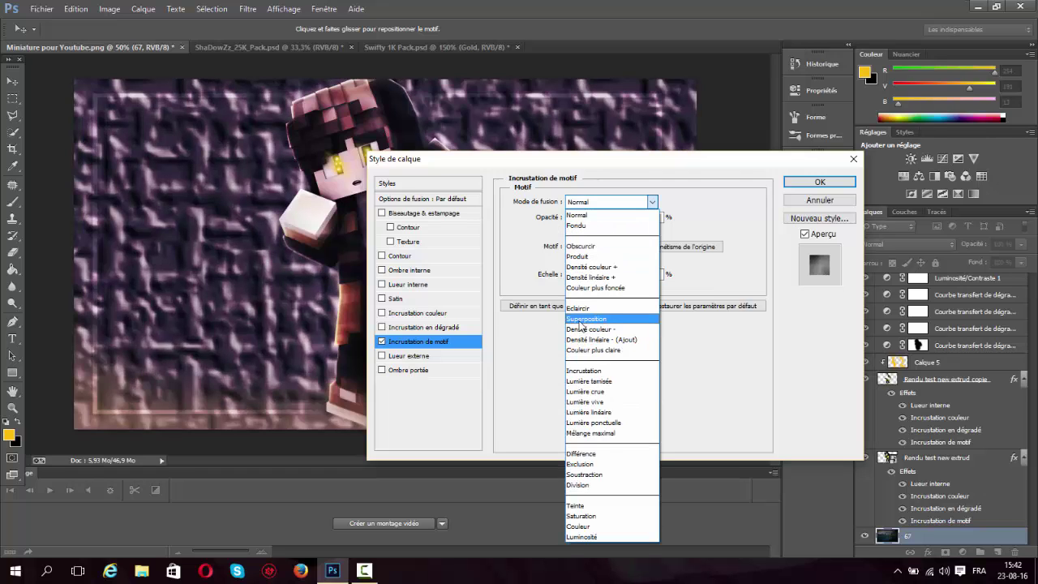
click(600, 320)
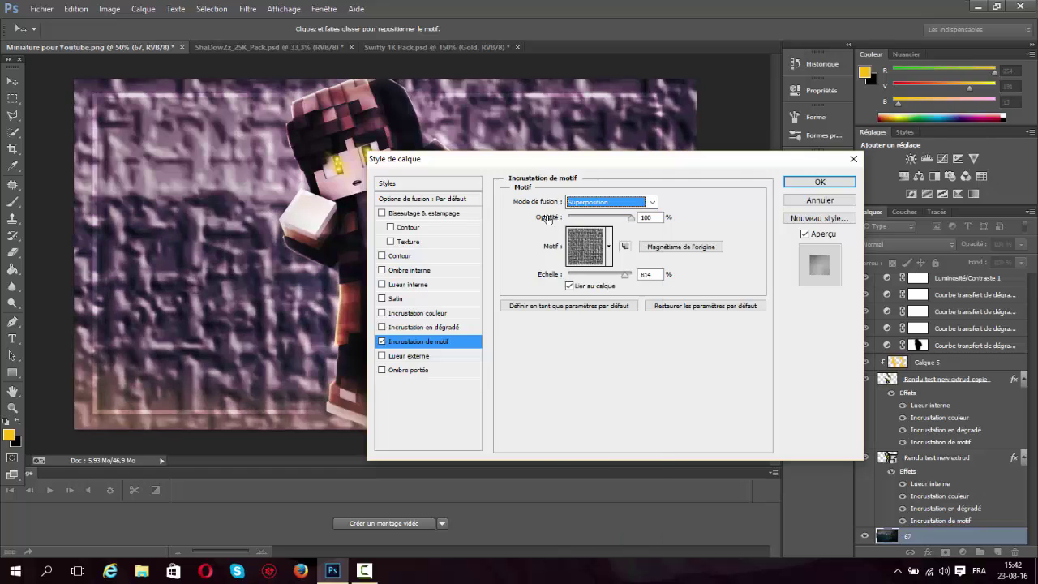
drag(621, 218, 570, 223)
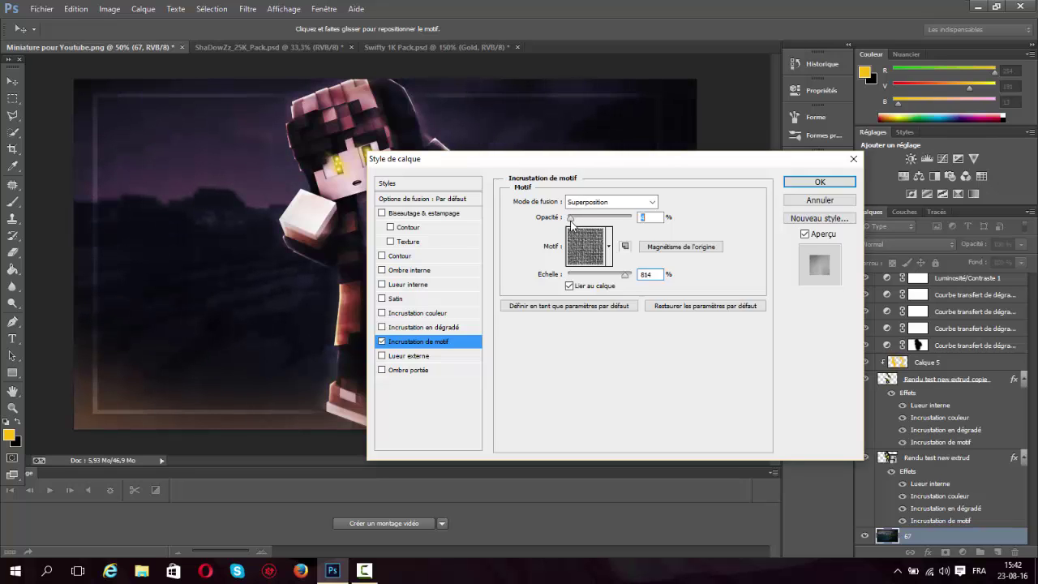
click(799, 182)
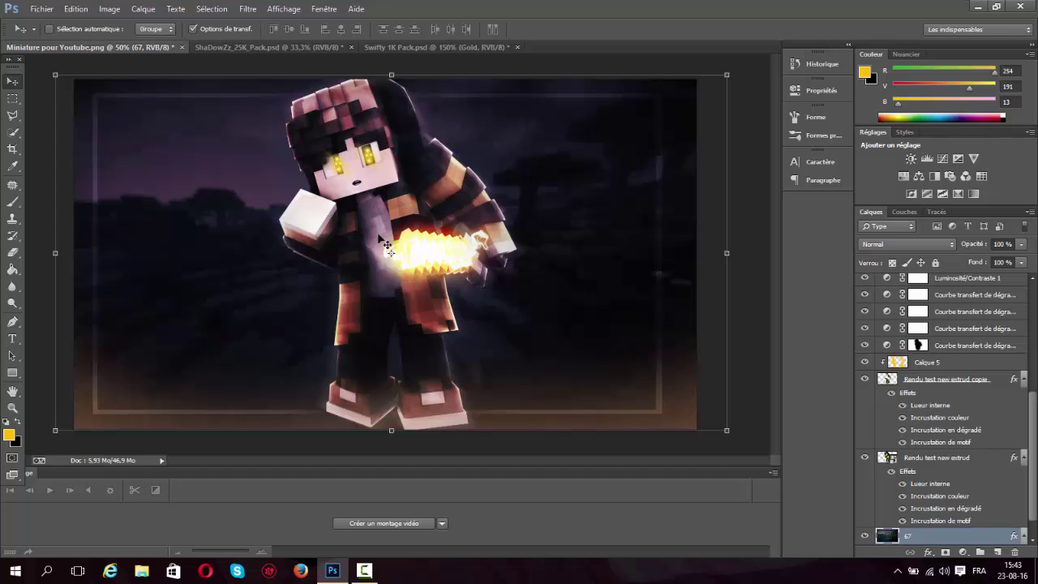
click(364, 571)
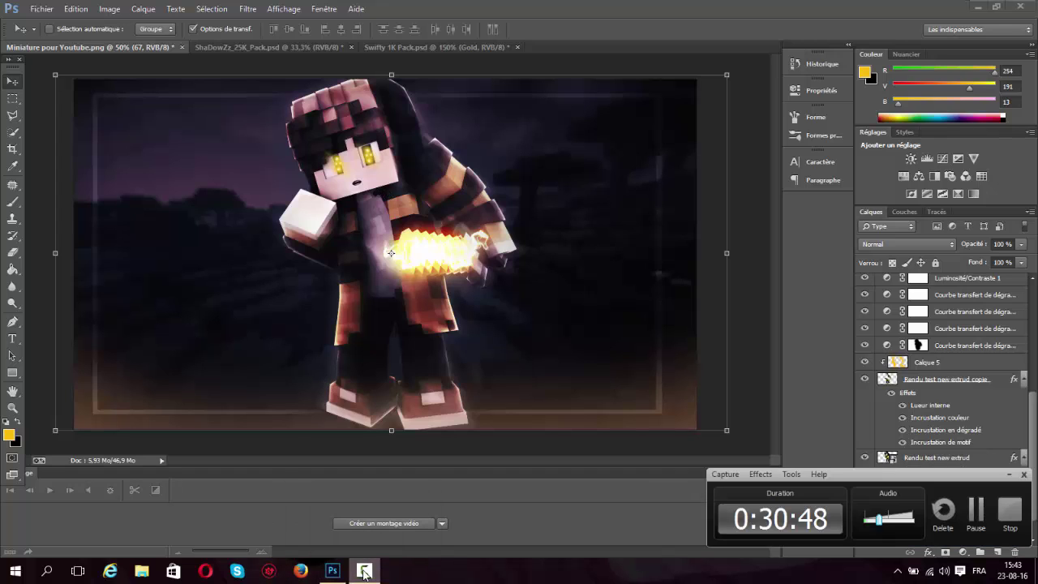
click(364, 570)
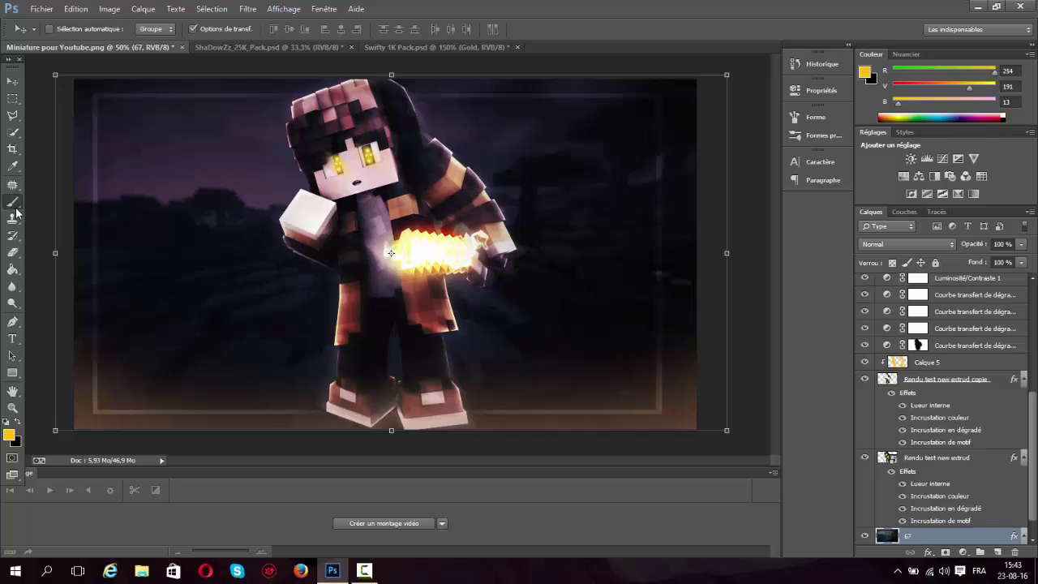
click(12, 200)
click(12, 82)
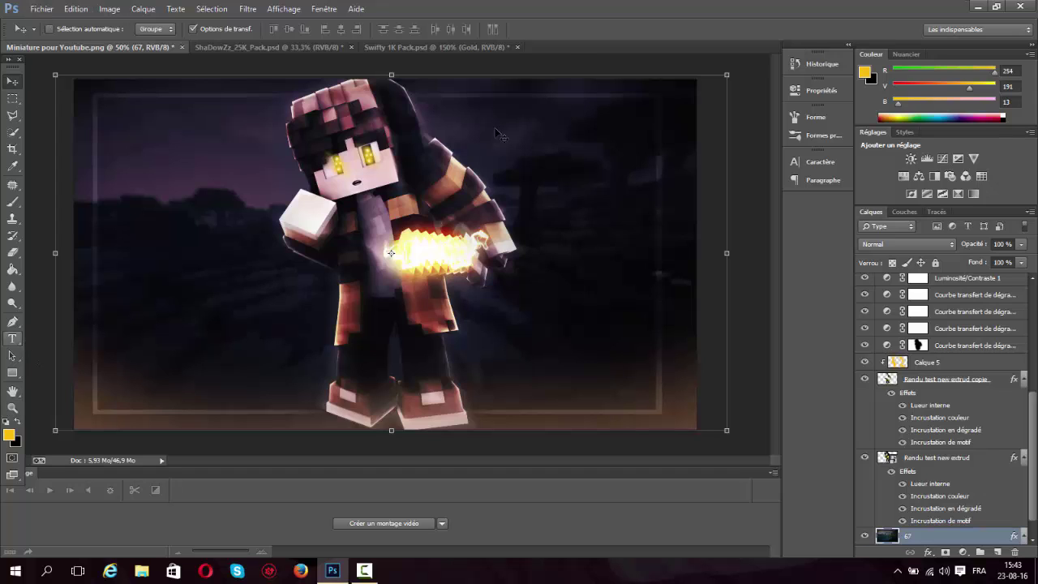
Switch to the ShaDowZz_25K_Pack.psd document and collapse and hide its Effects group
click(261, 46)
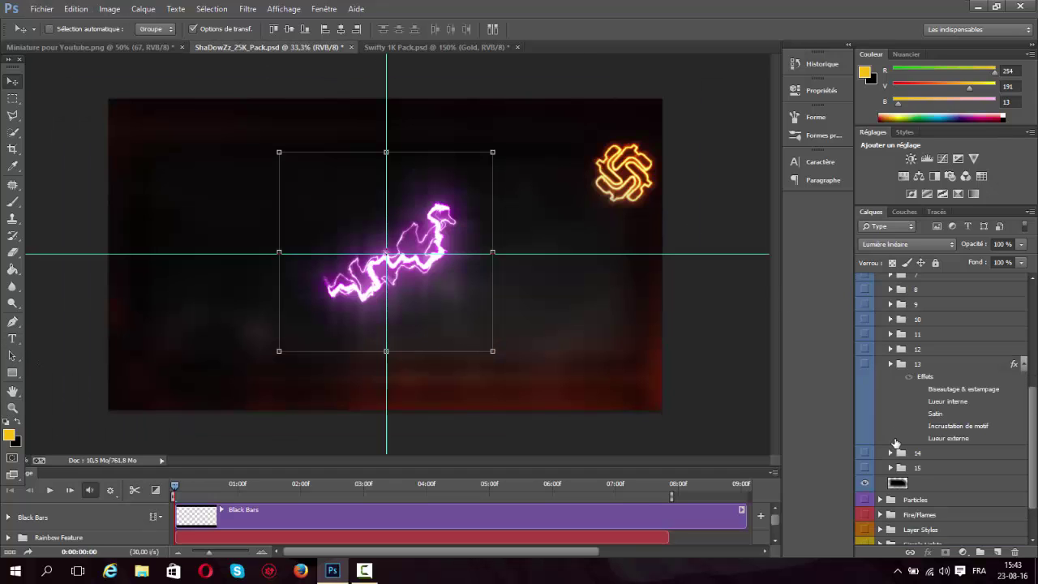
scroll(872, 453, up, 3)
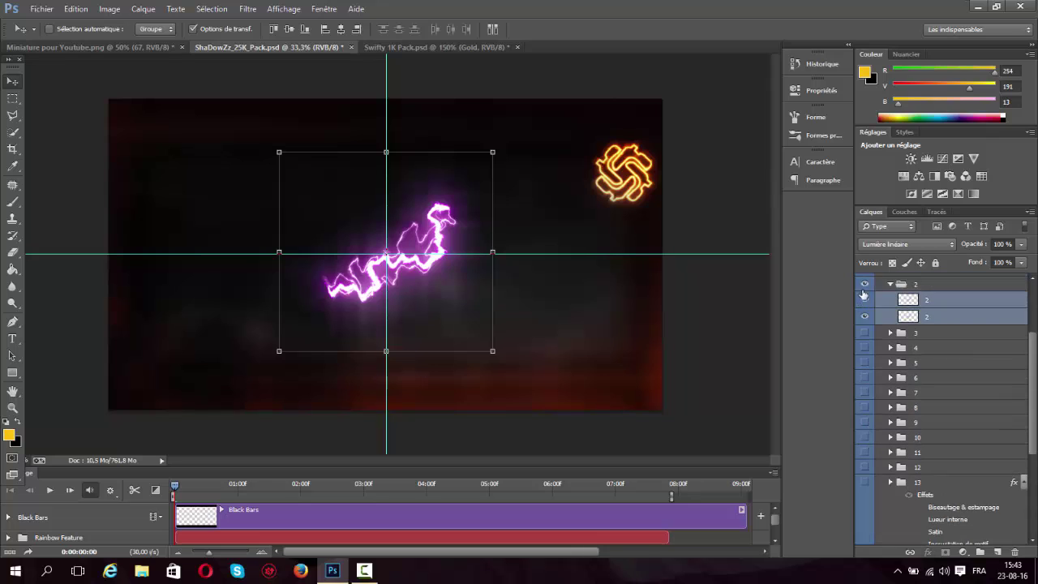
click(890, 283)
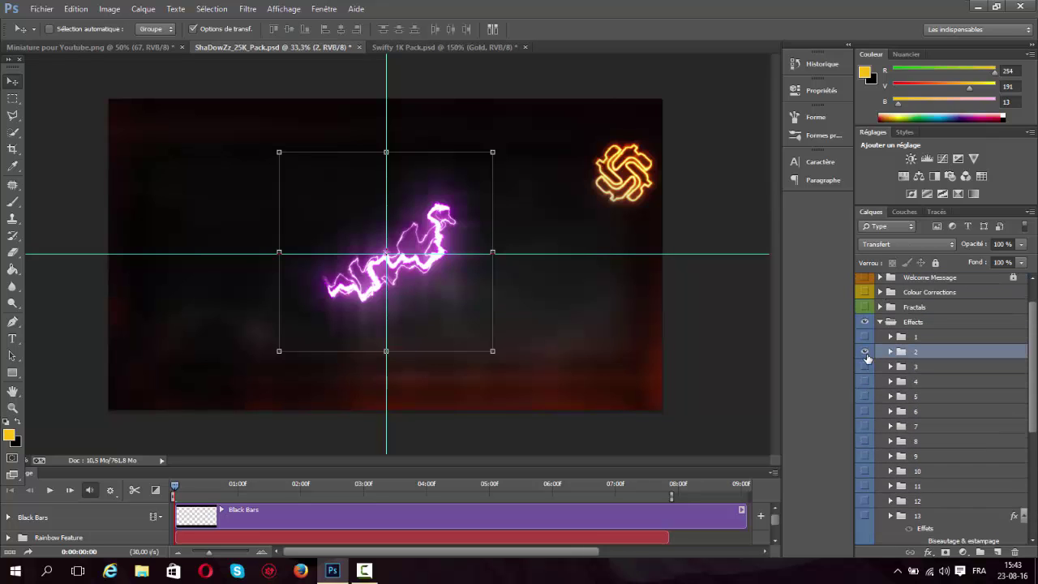
click(883, 324)
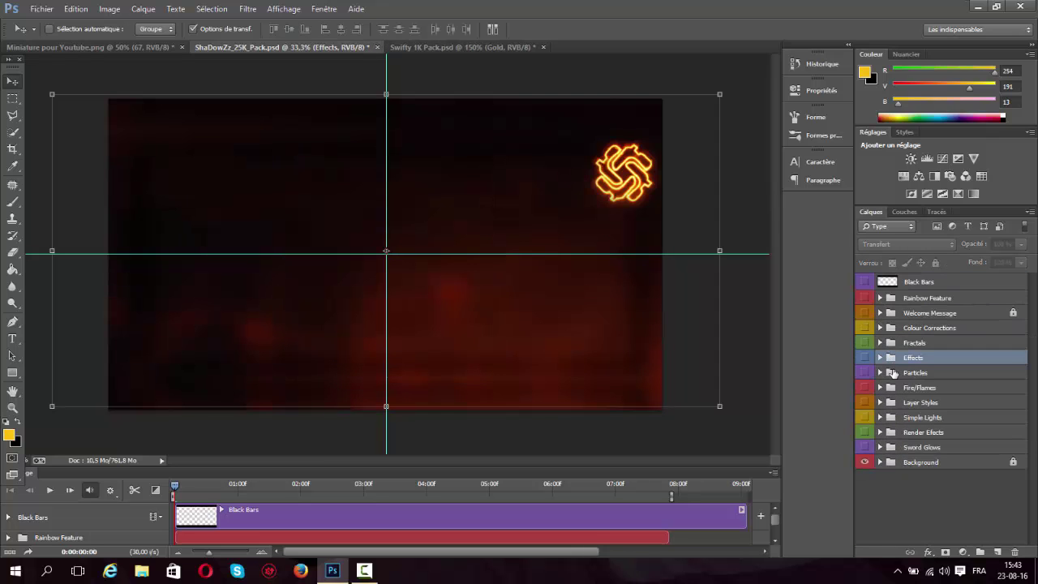
Expand the Layer Styles group and make it visible
click(877, 404)
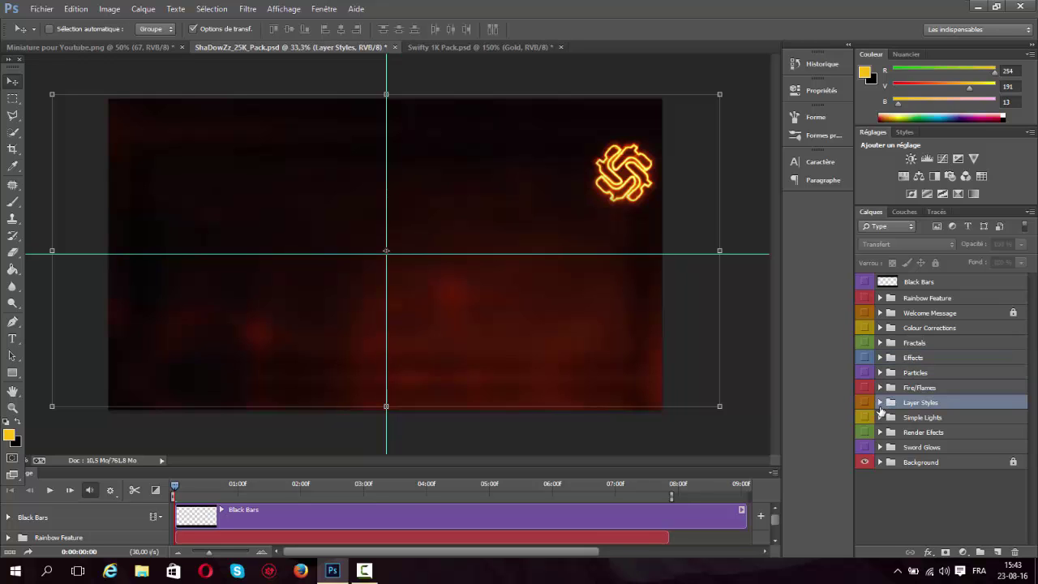
click(880, 403)
click(864, 402)
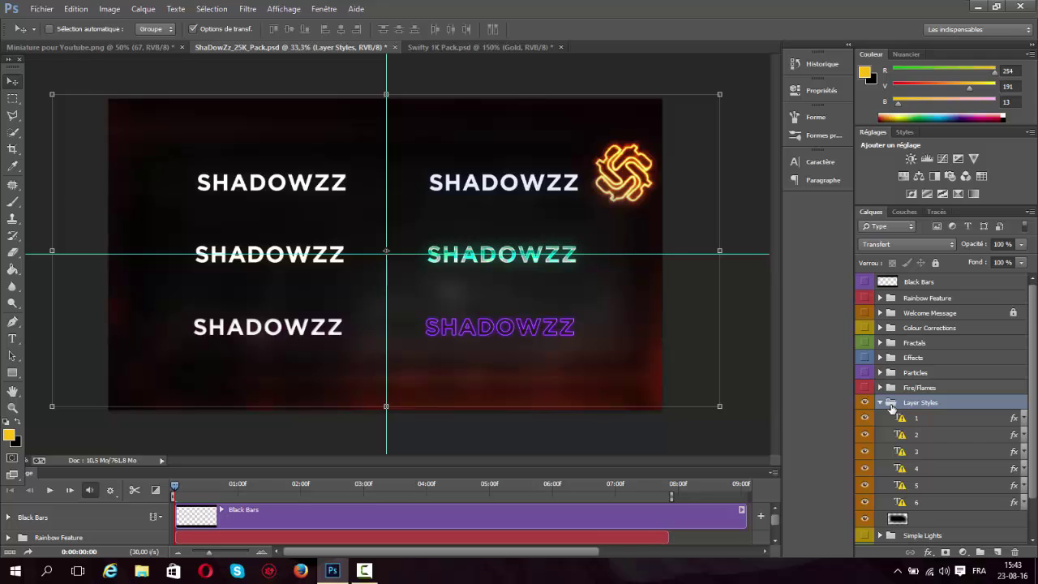
Duplicate text layer 6 from the Layer Styles group into the Miniature pour Youtube.png document
click(917, 490)
click(930, 503)
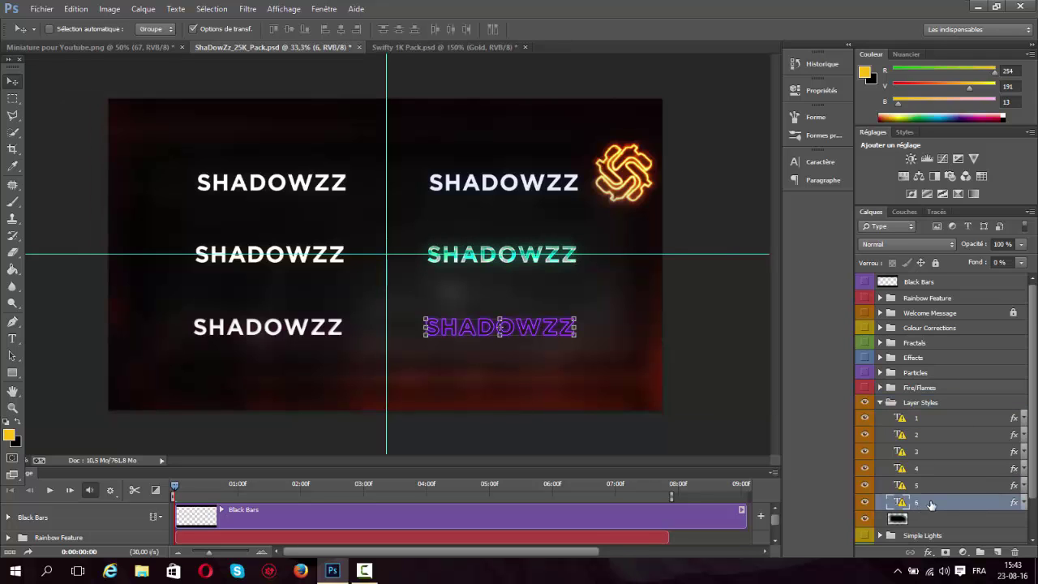
right_click(930, 503)
click(903, 70)
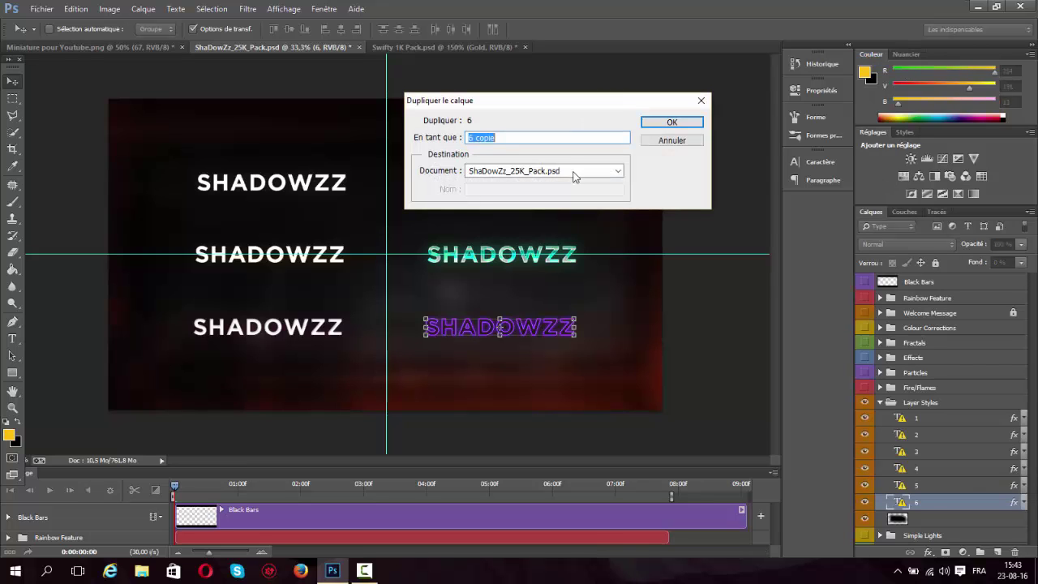
click(575, 171)
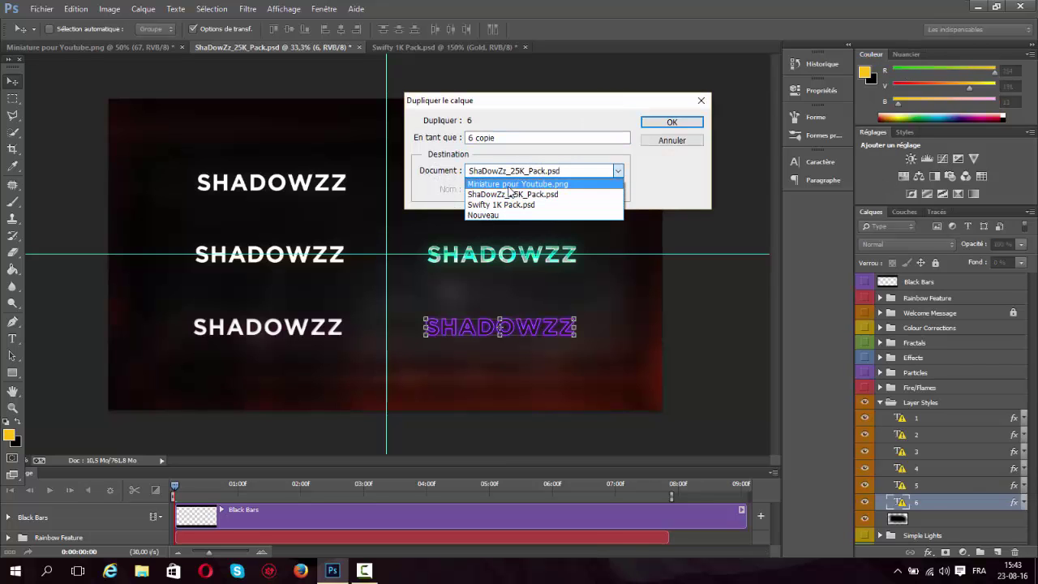
click(535, 183)
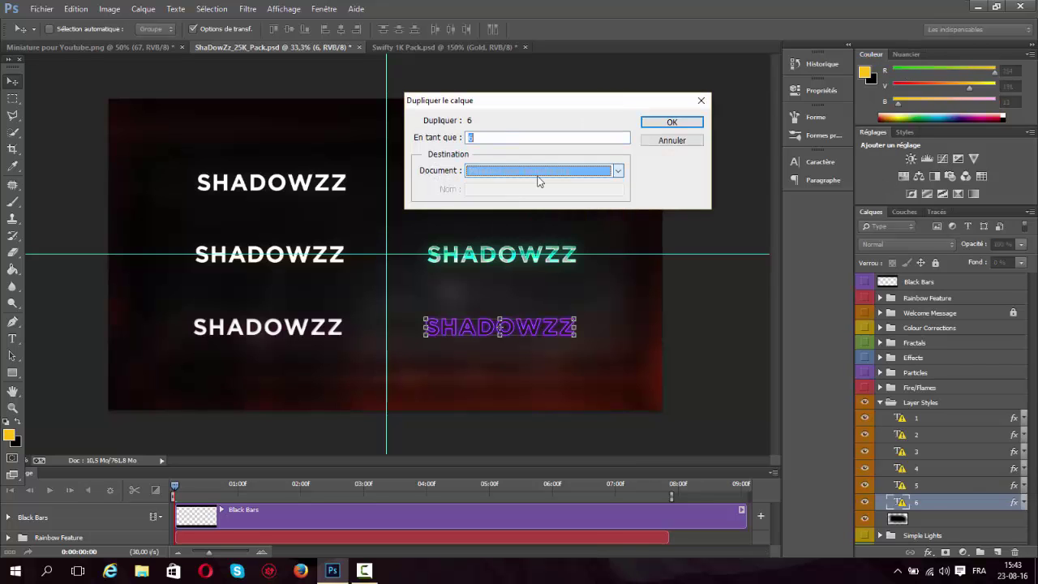
click(671, 121)
Switch to the Miniature pour Youtube.png document and move the SHADOWZZ text beside the character's legs, inside the frame's left side
click(142, 48)
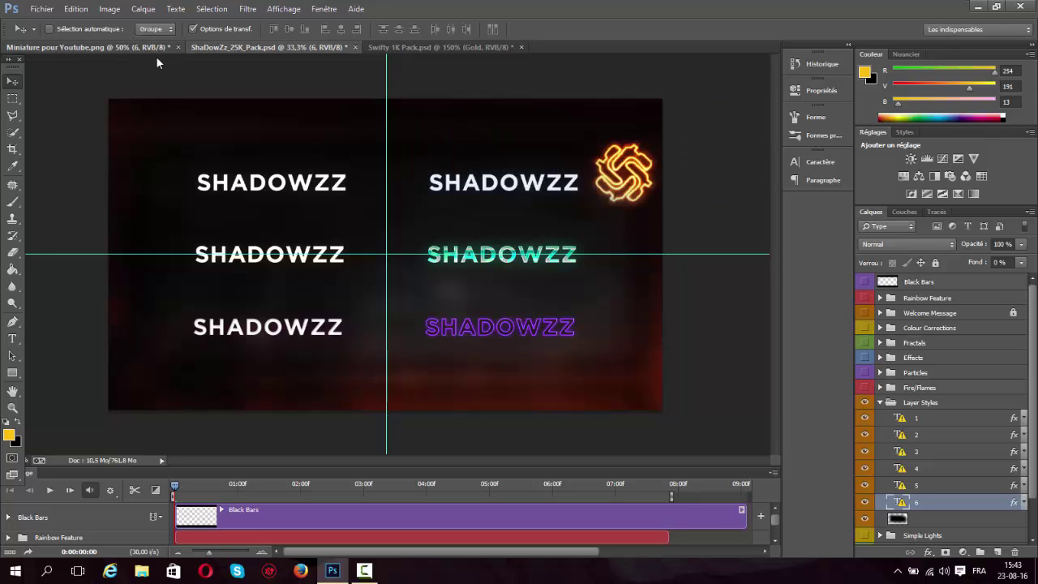
drag(614, 420, 431, 354)
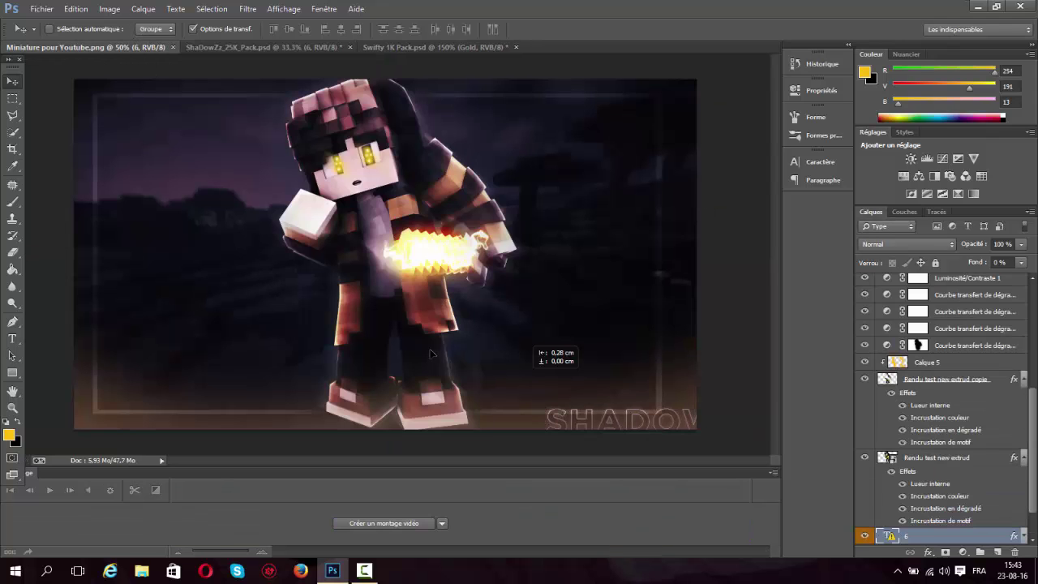
drag(318, 346, 55, 350)
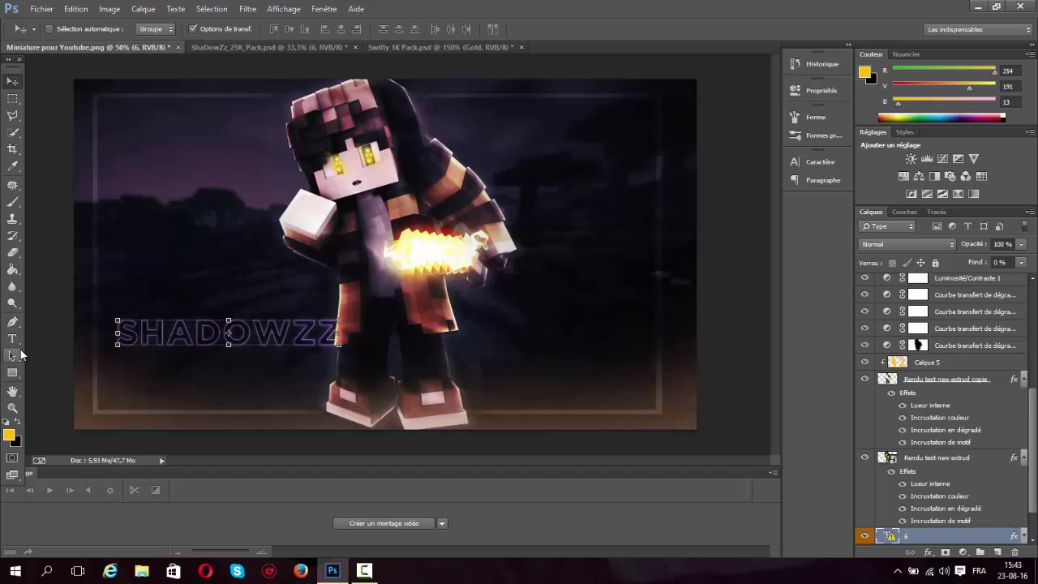
click(12, 338)
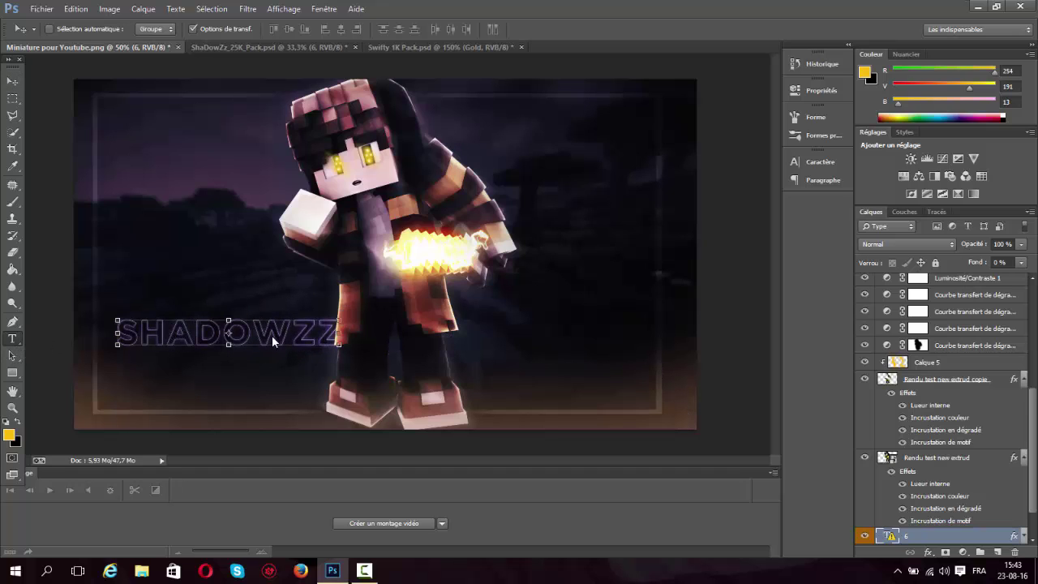
click(13, 81)
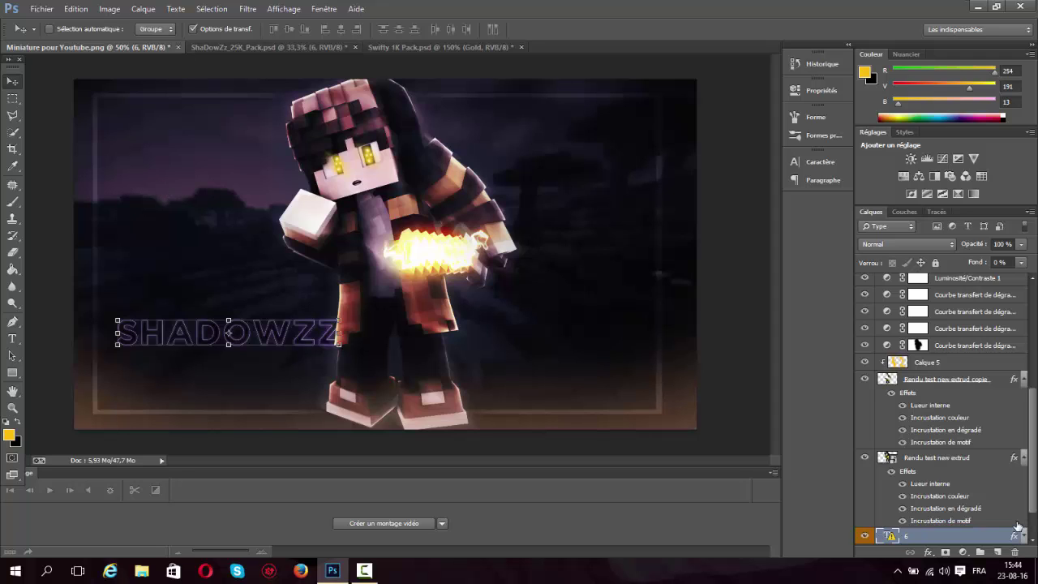
Change the SHADOWZZ text's inner glow color to golden yellow e2a707 in its layer style
double_click(947, 529)
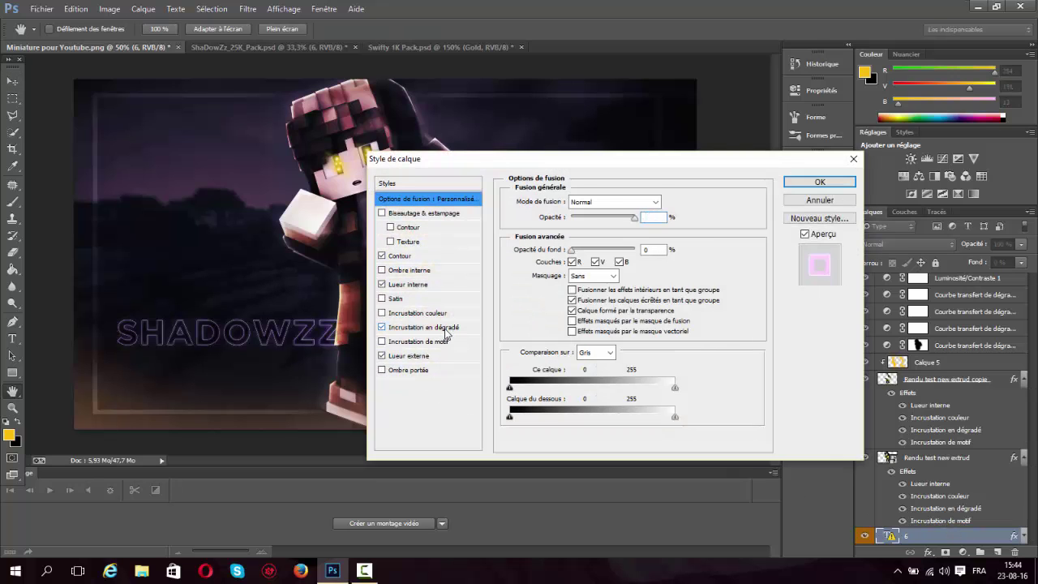
click(429, 327)
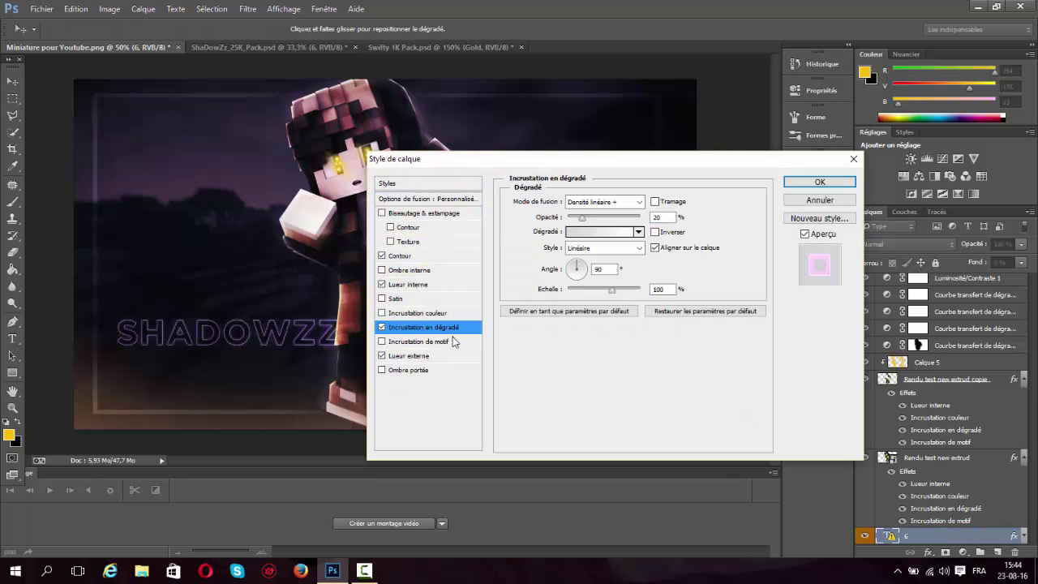
click(426, 285)
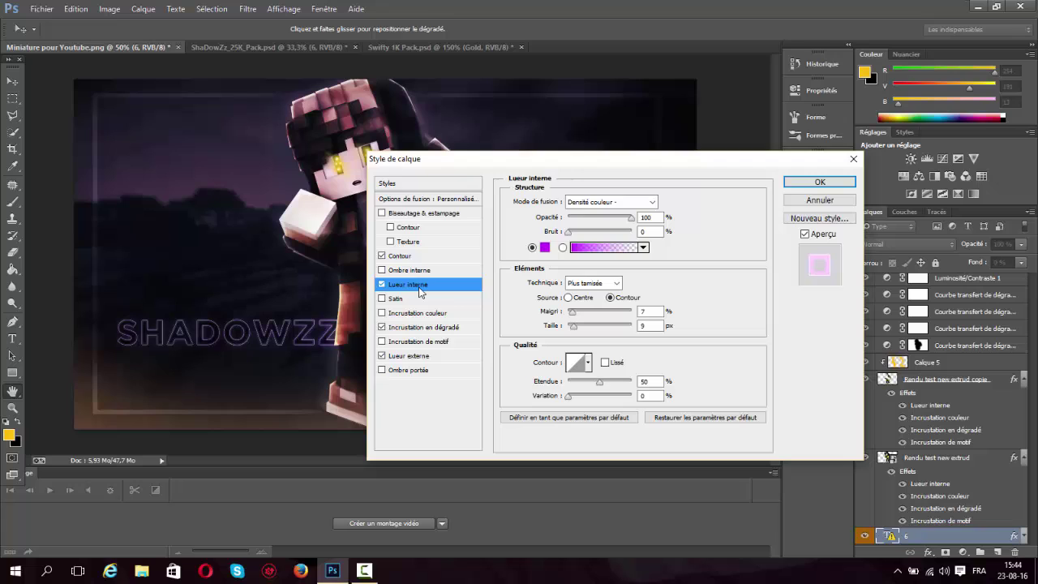
click(545, 247)
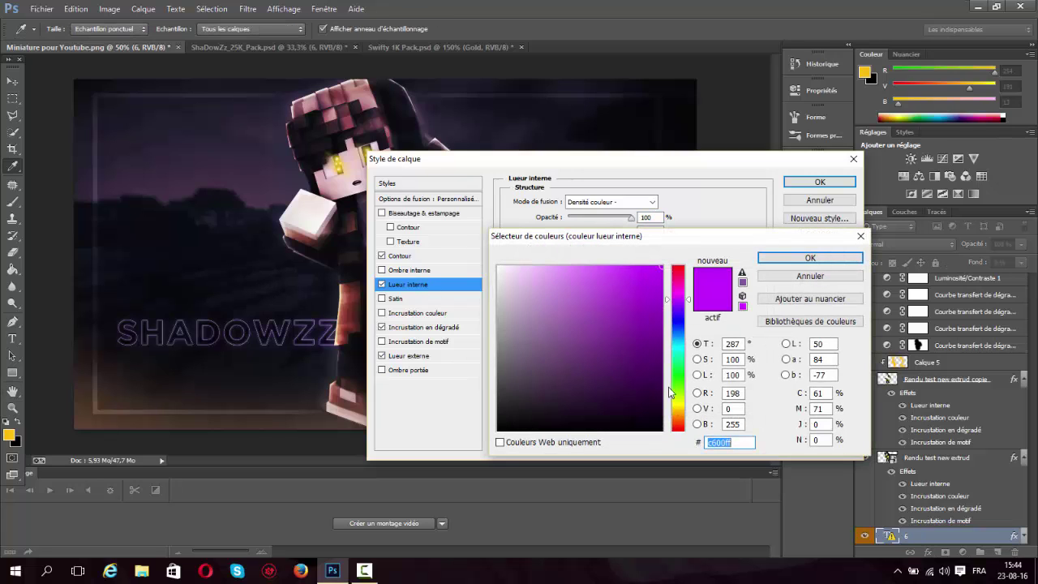
click(677, 411)
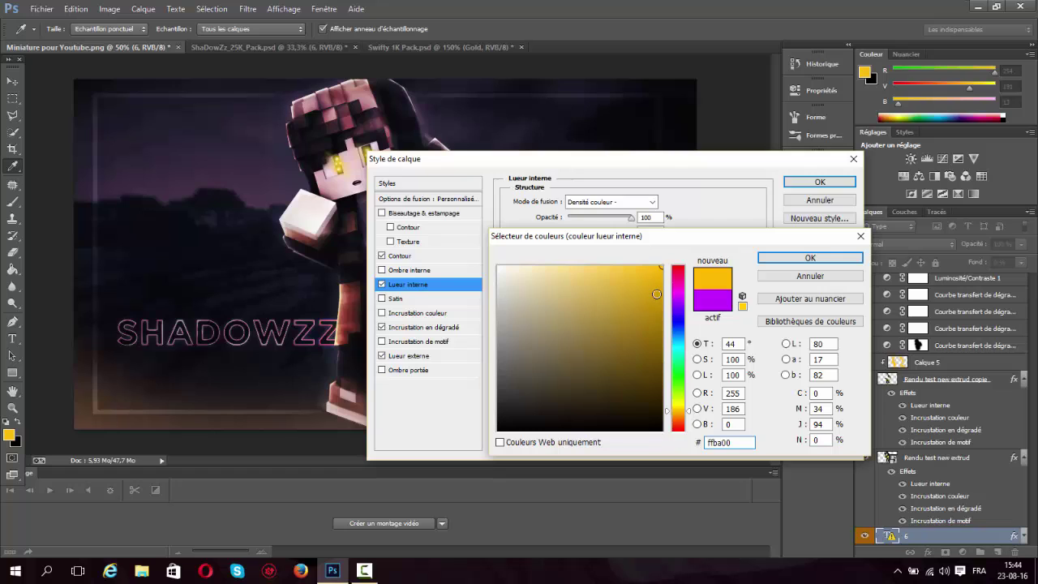
click(657, 284)
click(657, 284)
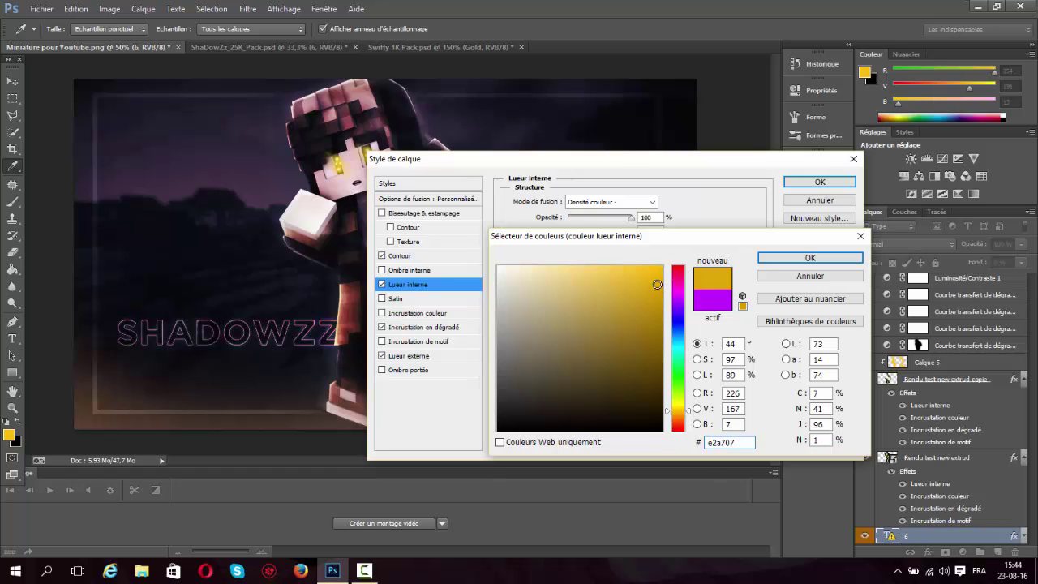
click(783, 258)
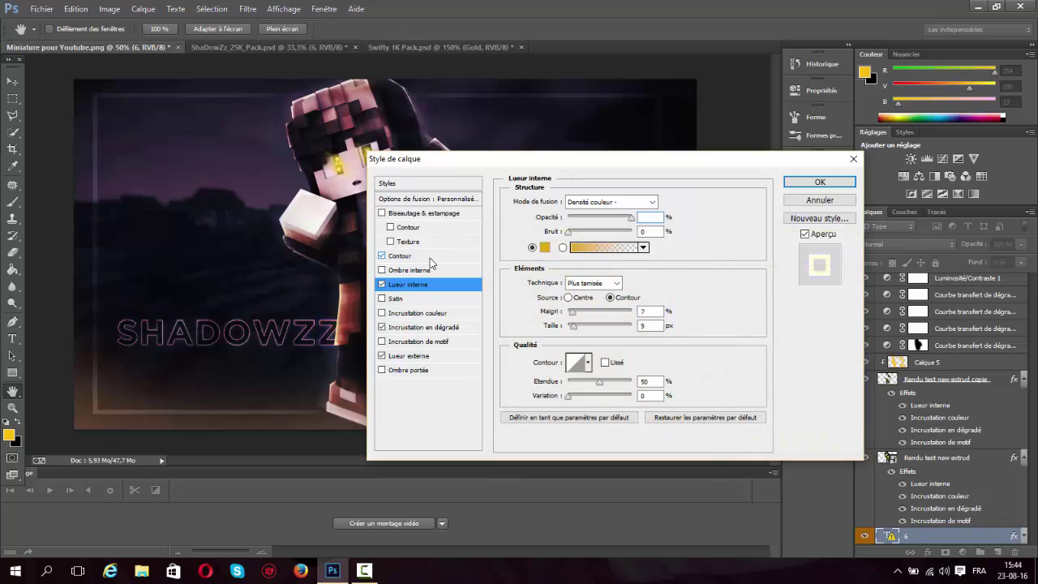
Set the text's outer glow color to orange e38305 and apply the layer style
click(430, 256)
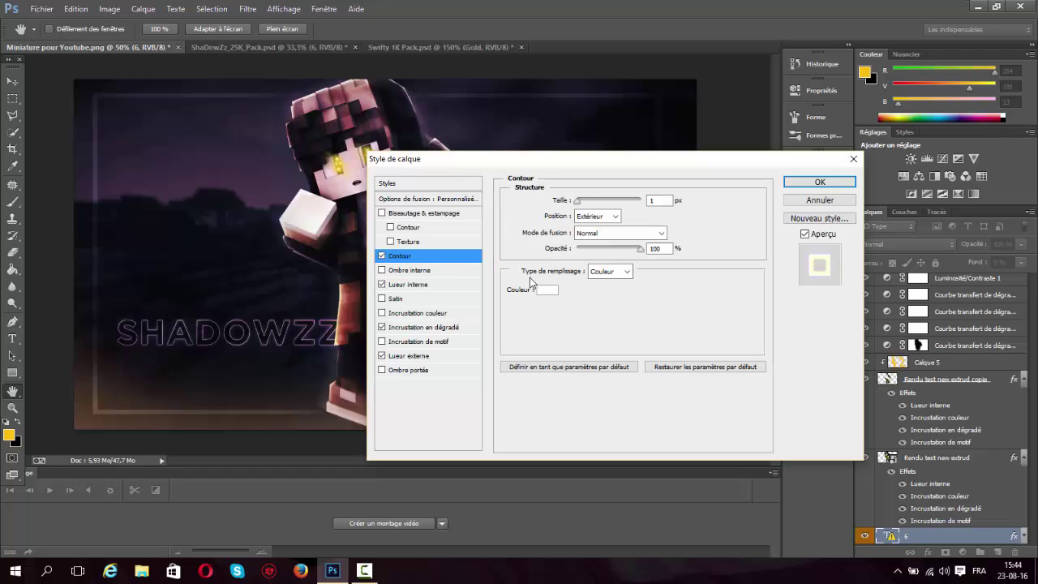
click(383, 256)
click(409, 352)
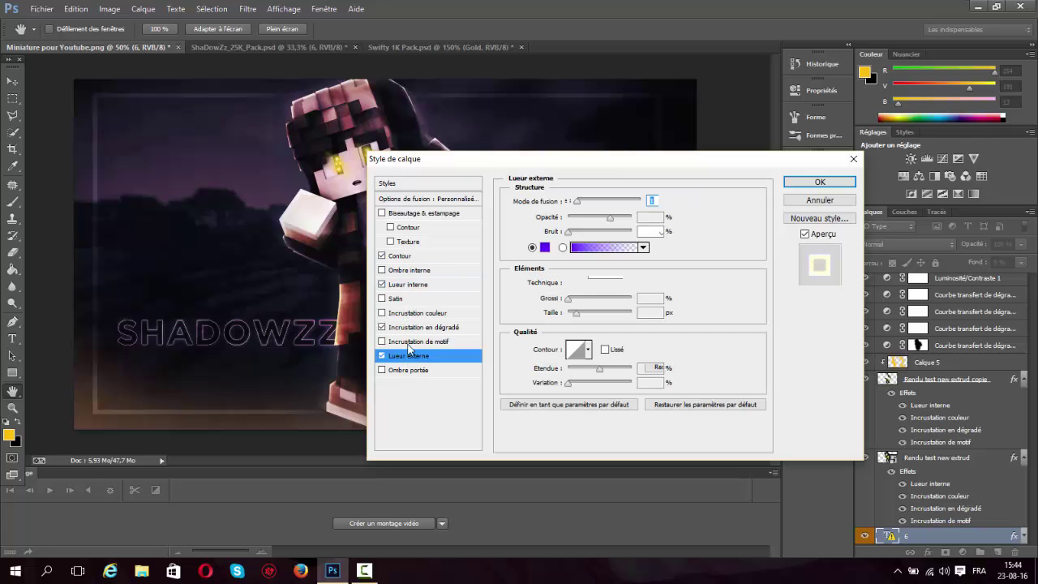
click(544, 247)
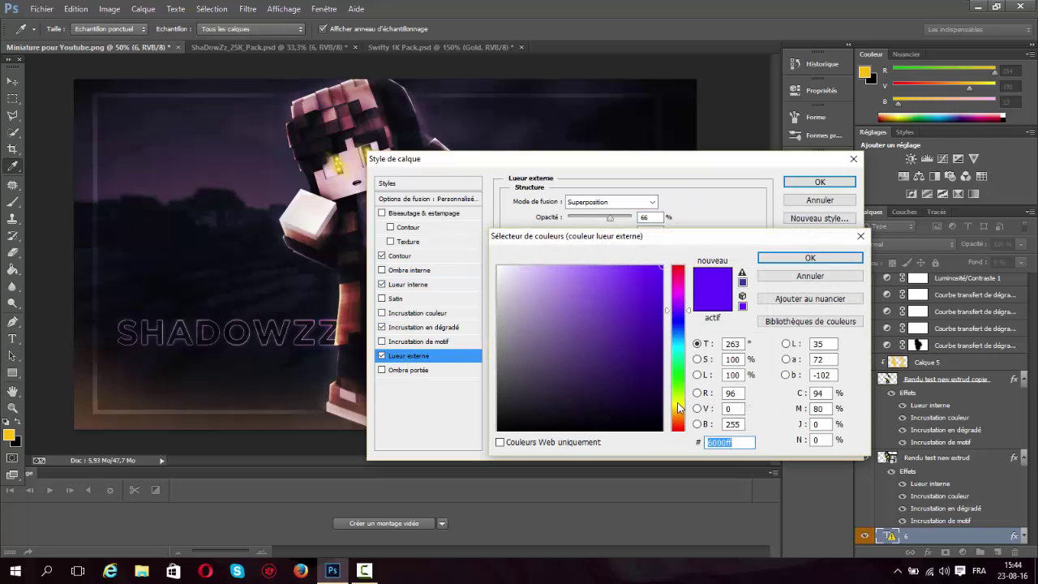
click(679, 407)
drag(679, 409, 678, 429)
click(658, 284)
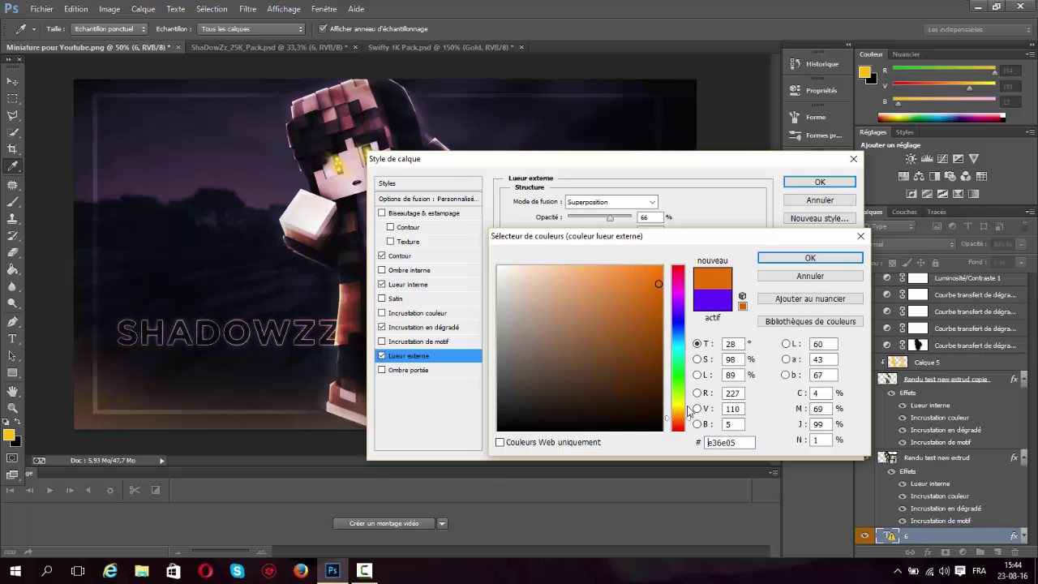
click(681, 416)
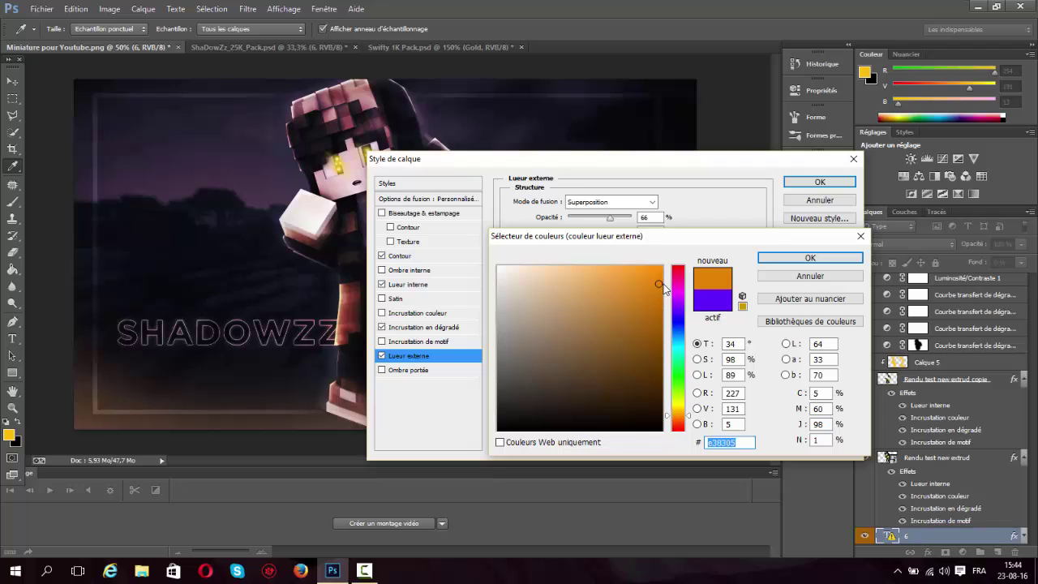
click(809, 257)
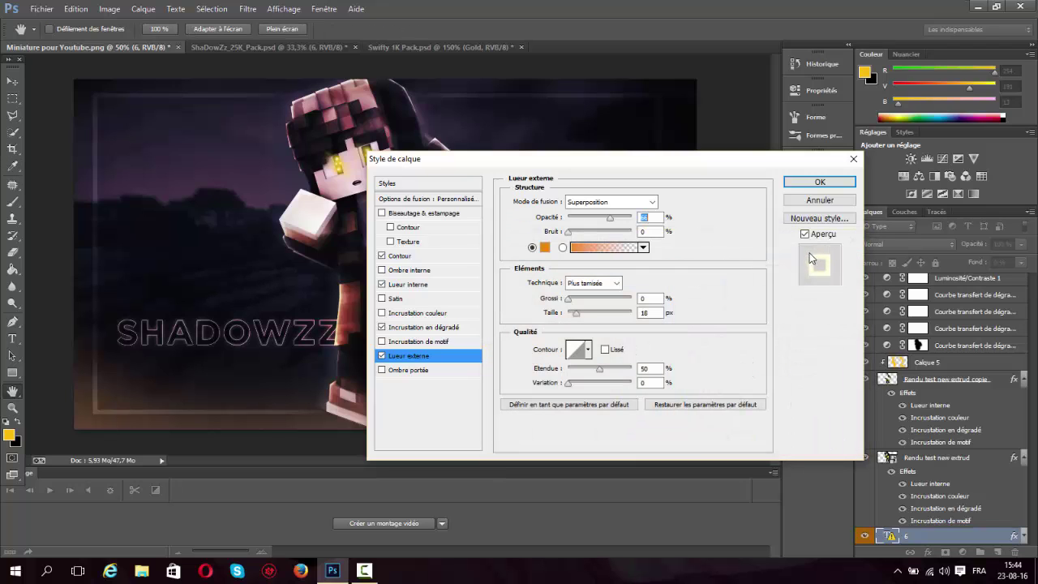
click(445, 328)
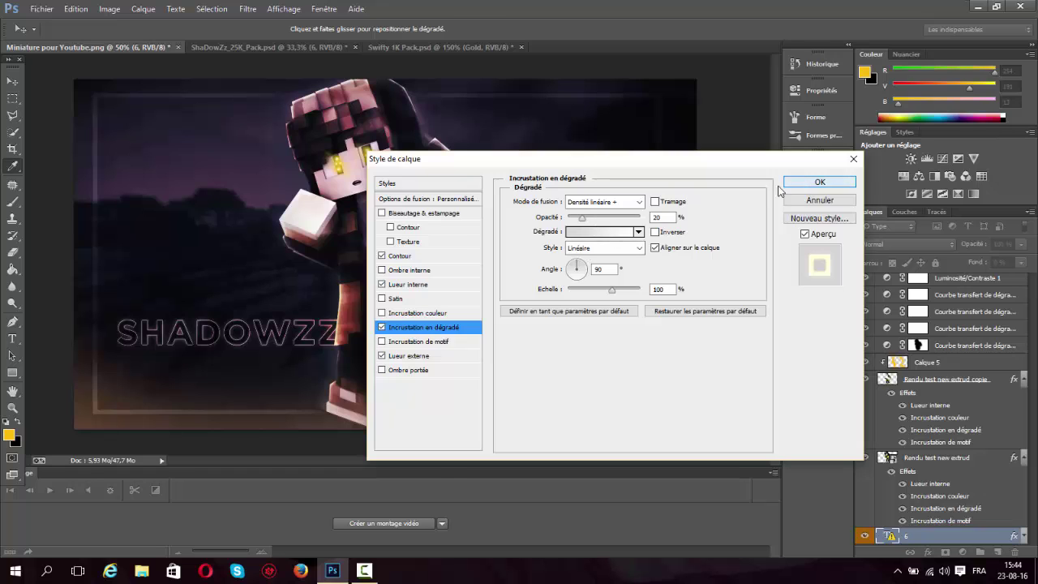
click(815, 182)
click(12, 338)
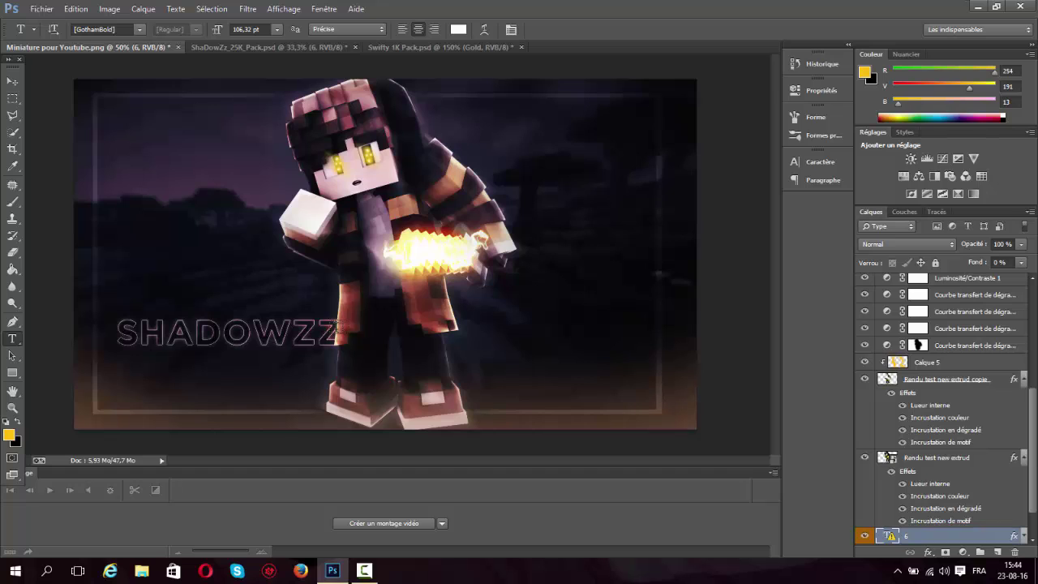
click(336, 326)
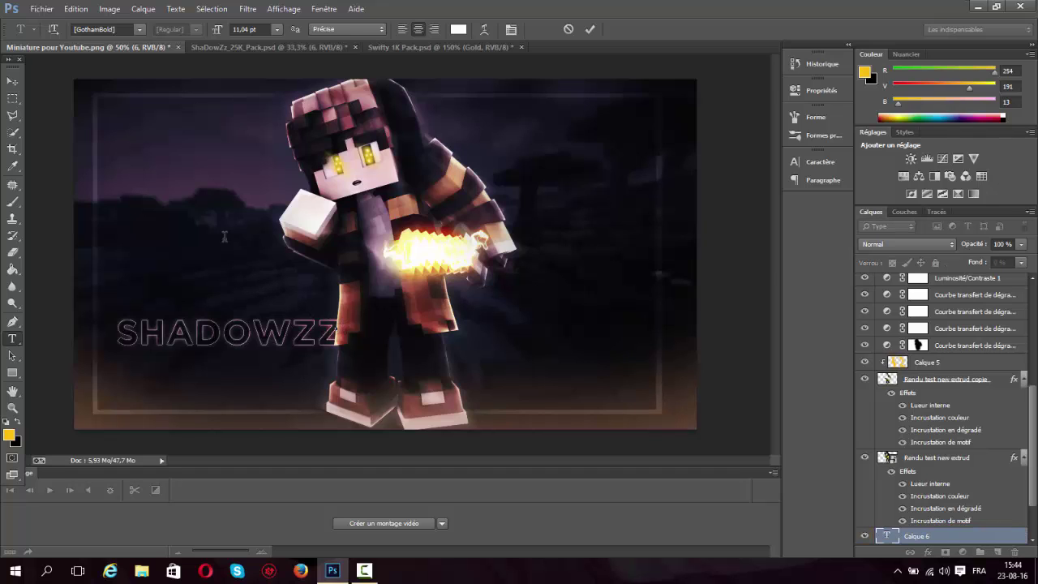
click(930, 540)
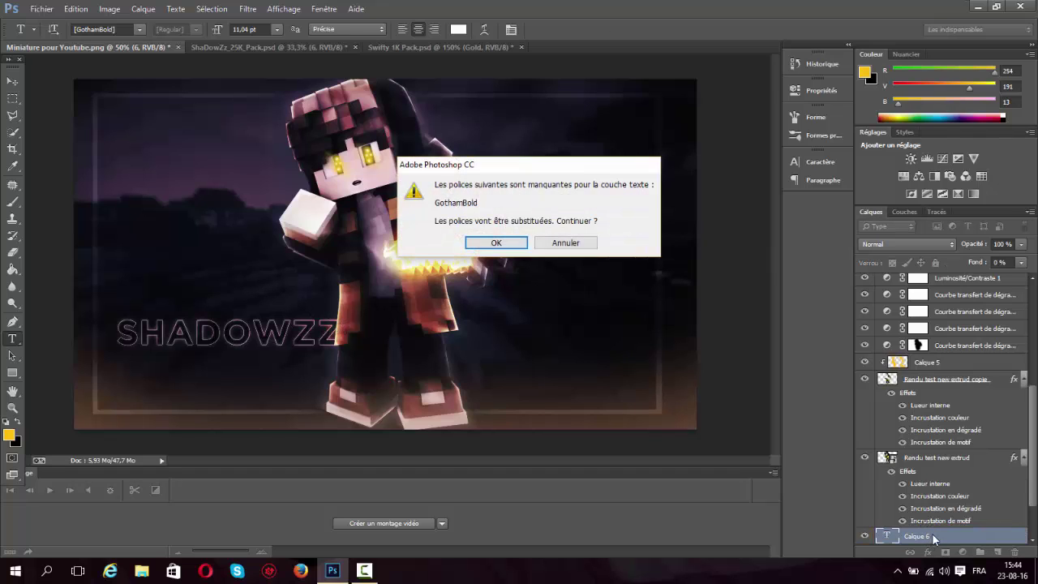
click(516, 243)
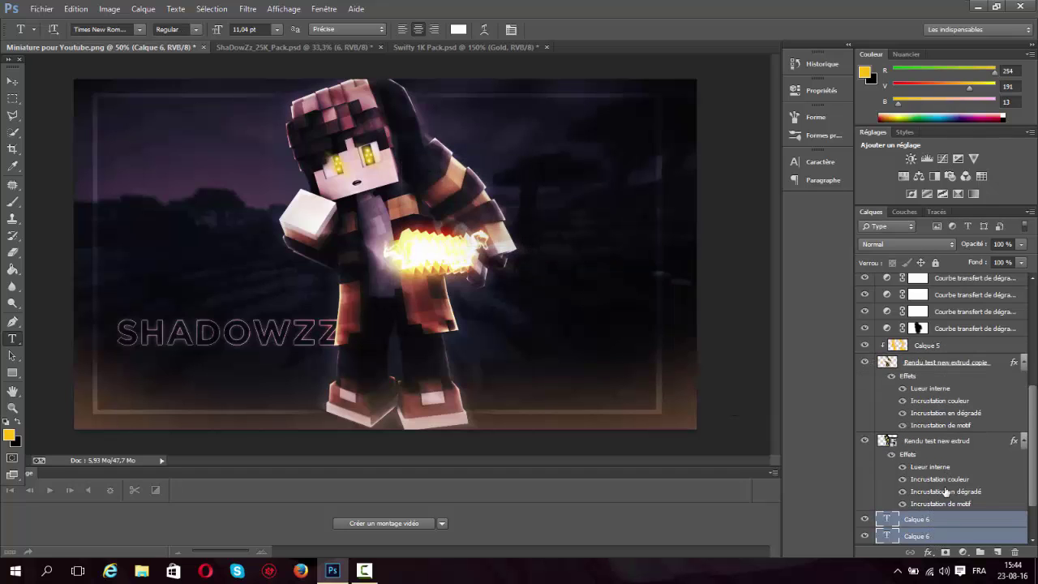
scroll(932, 519, down, 1)
Edit text layer 6, accepting the substitution of its missing font, and replace SHADOWZZ with "Tuto"
click(934, 504)
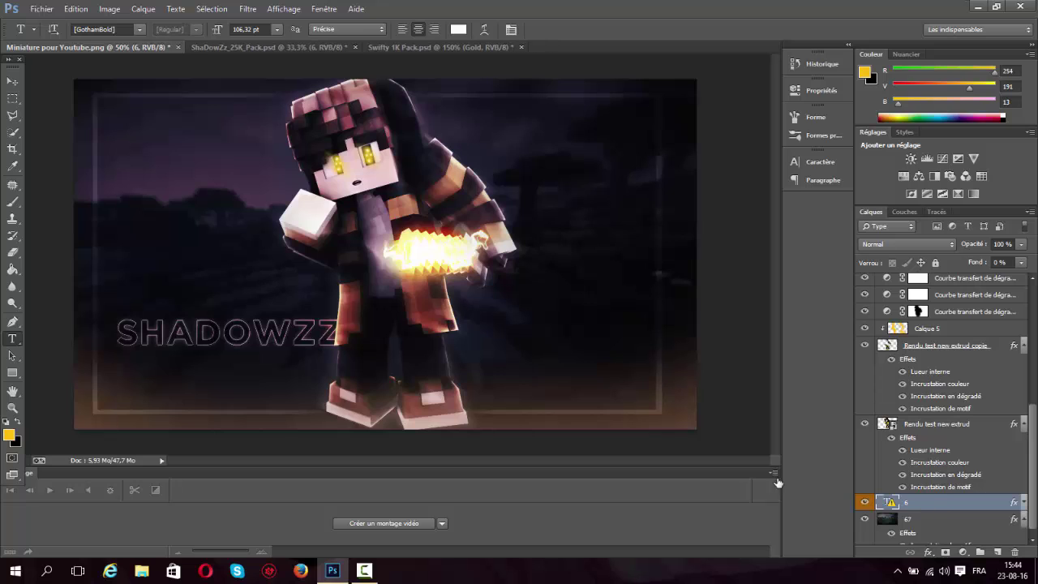
click(183, 324)
click(516, 243)
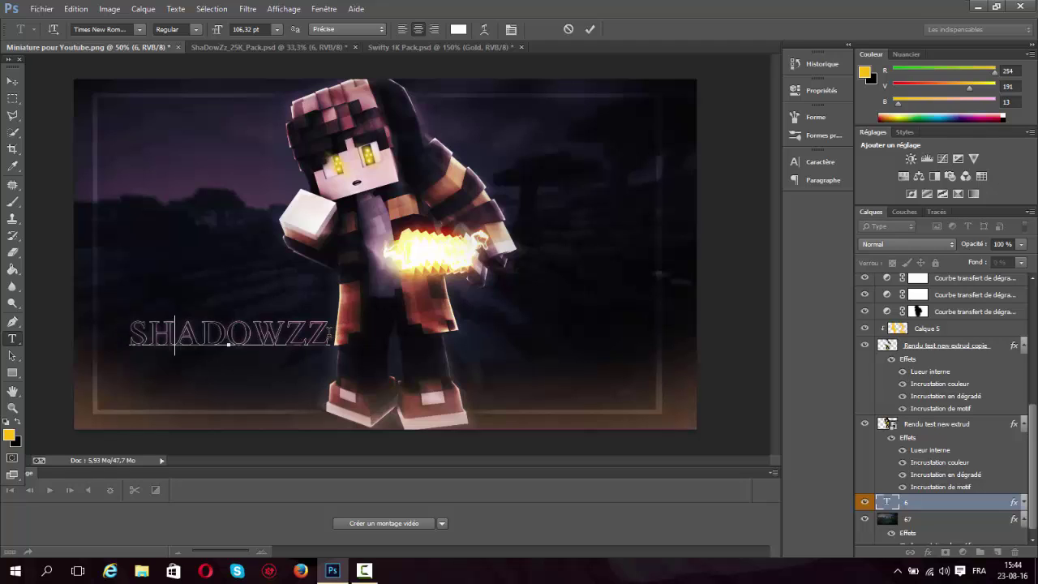
drag(329, 334, 150, 331)
click(150, 331)
drag(332, 332, 149, 337)
key(BackSpace)
key(BackSpace)
text(T)
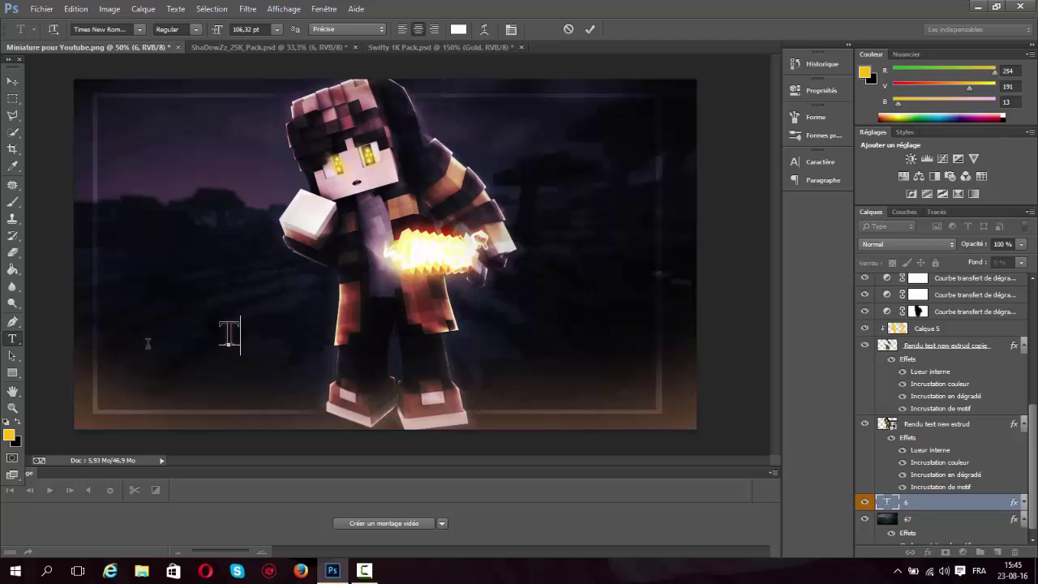
text(uto)
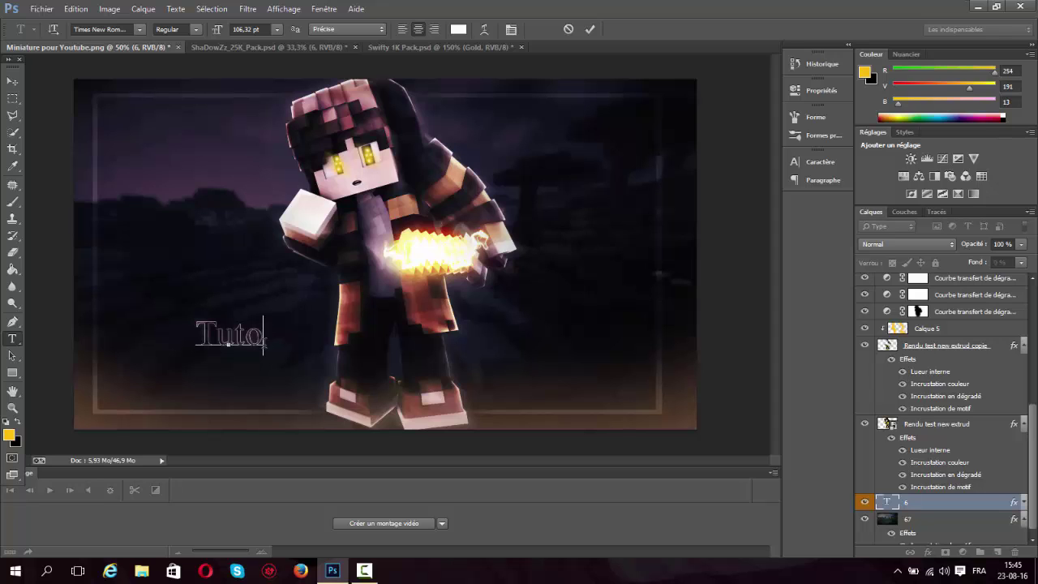
Change the font of the whole "Tuto" text to Neida Free
key(ctrl+a)
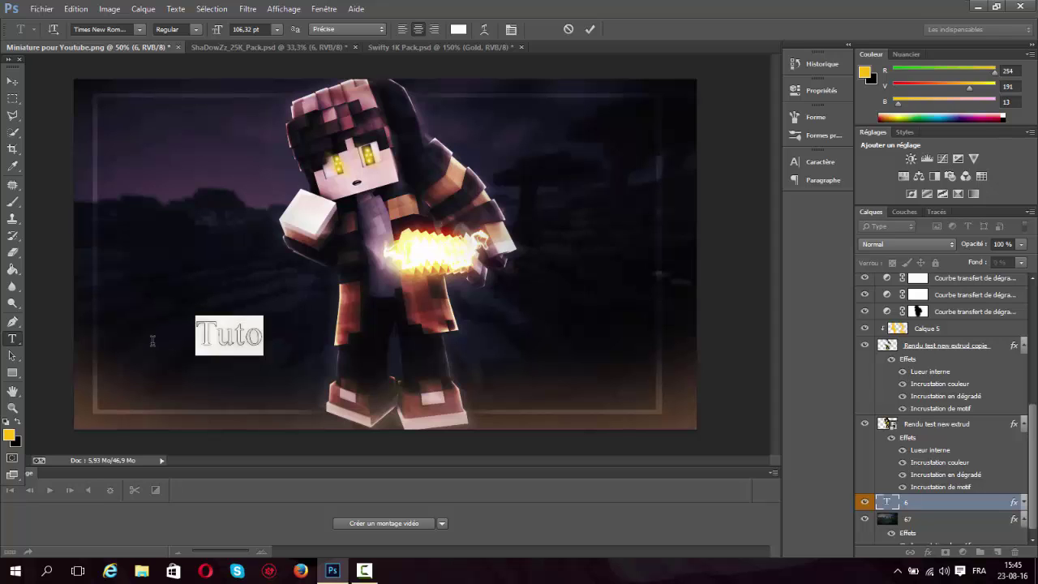
click(140, 29)
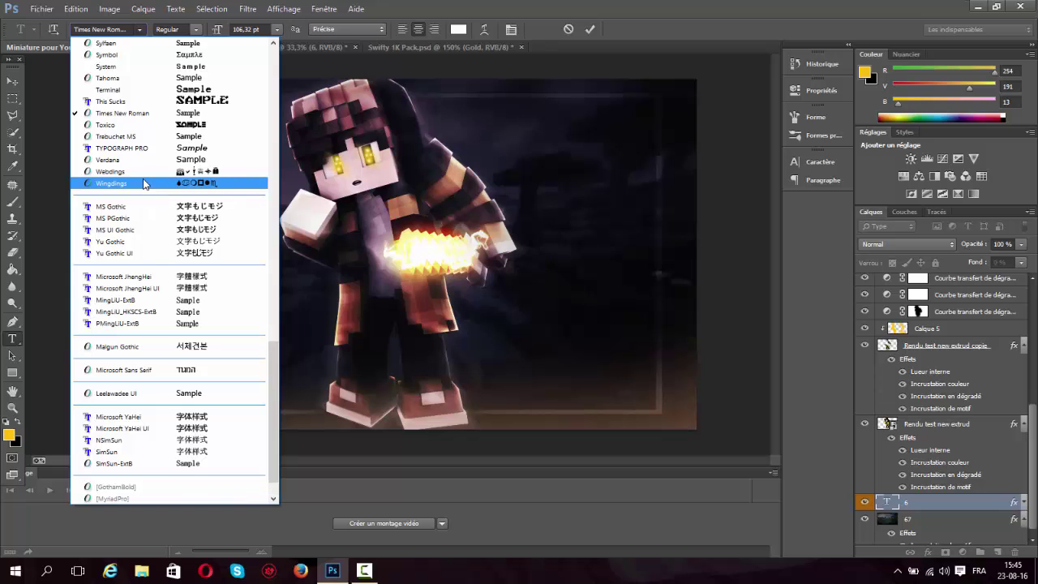
scroll(144, 184, up, 4)
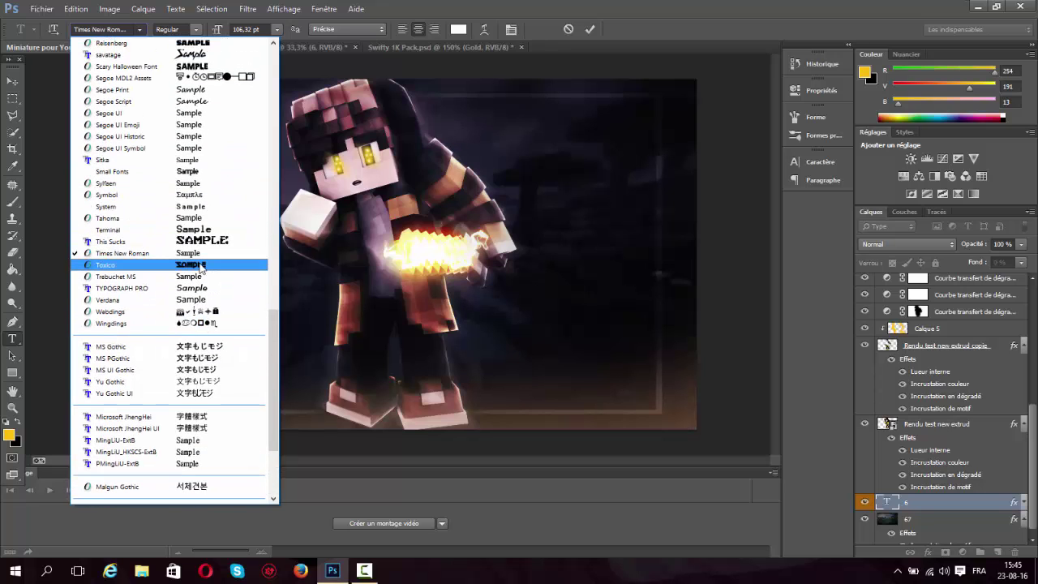
scroll(201, 268, up, 4)
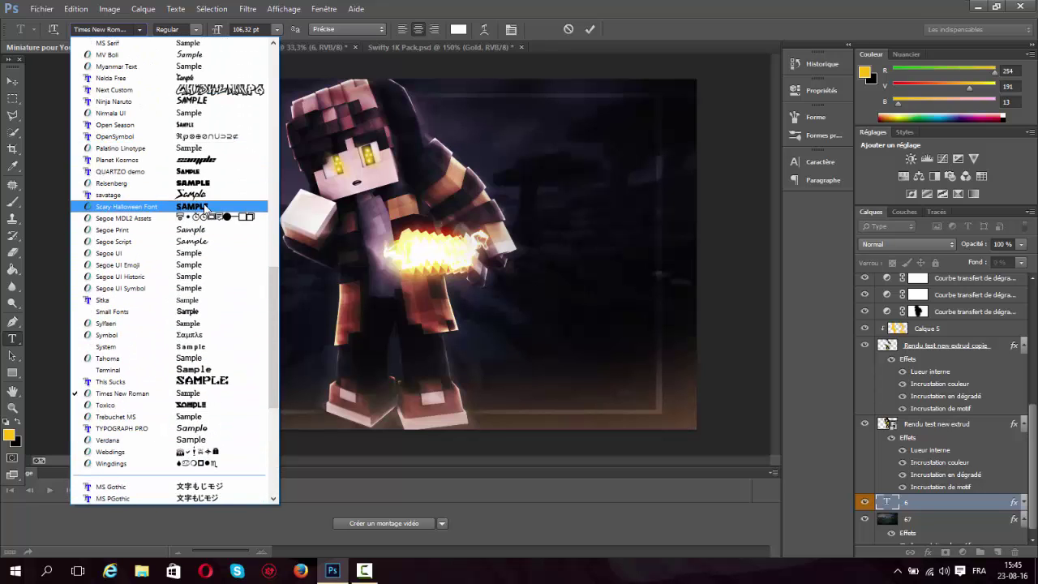
scroll(201, 206, up, 2)
click(189, 150)
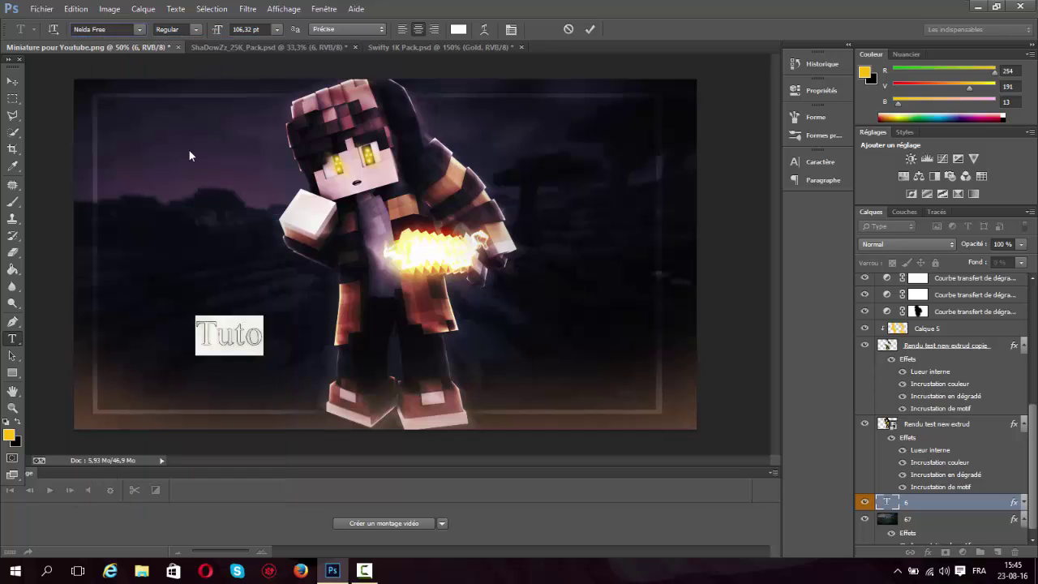
click(256, 320)
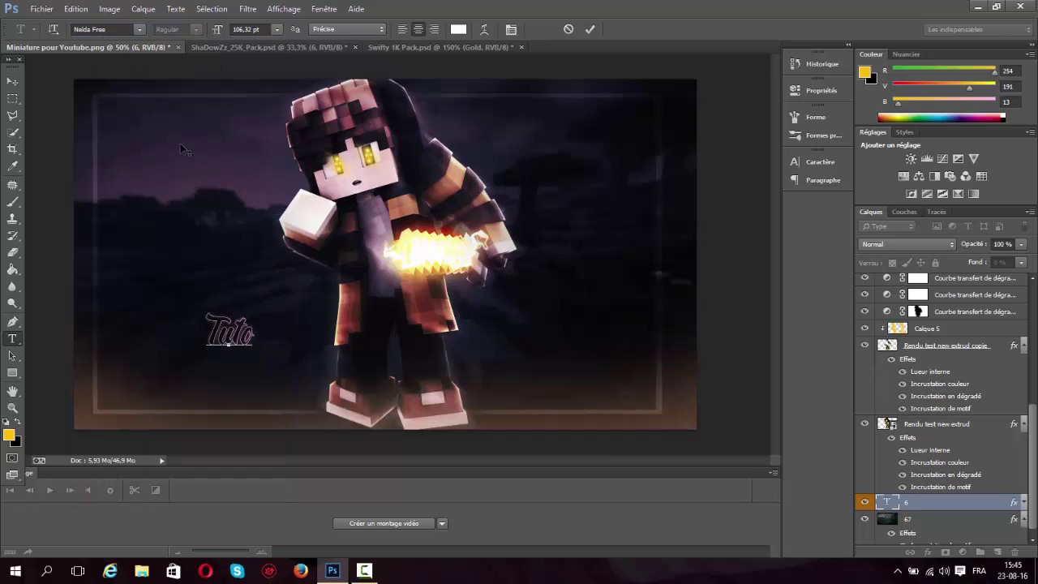
Try to enlarge the "Tuto" text by changing its font size
drag(249, 334, 170, 334)
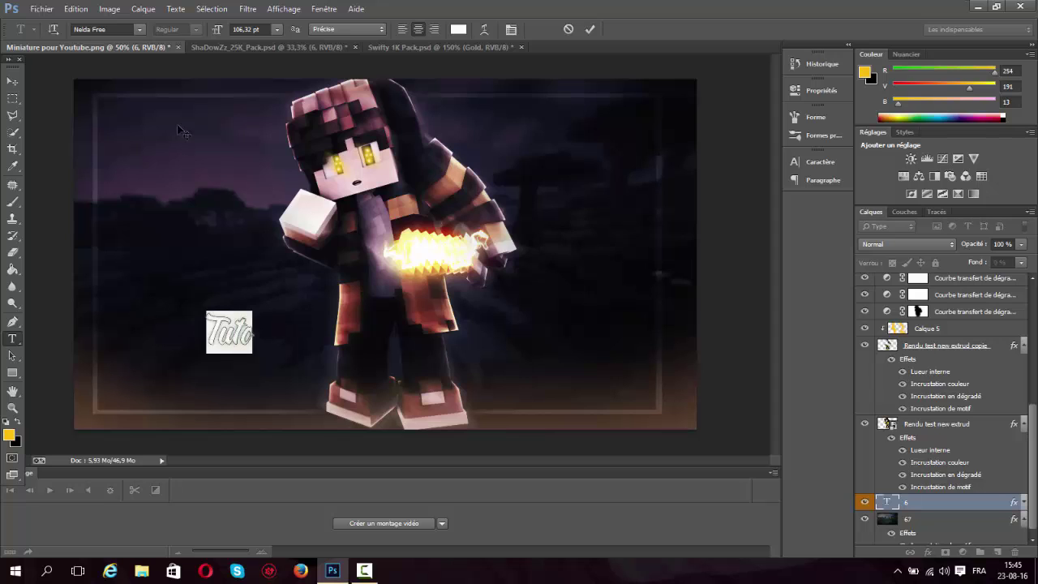
drag(218, 34, 9, 292)
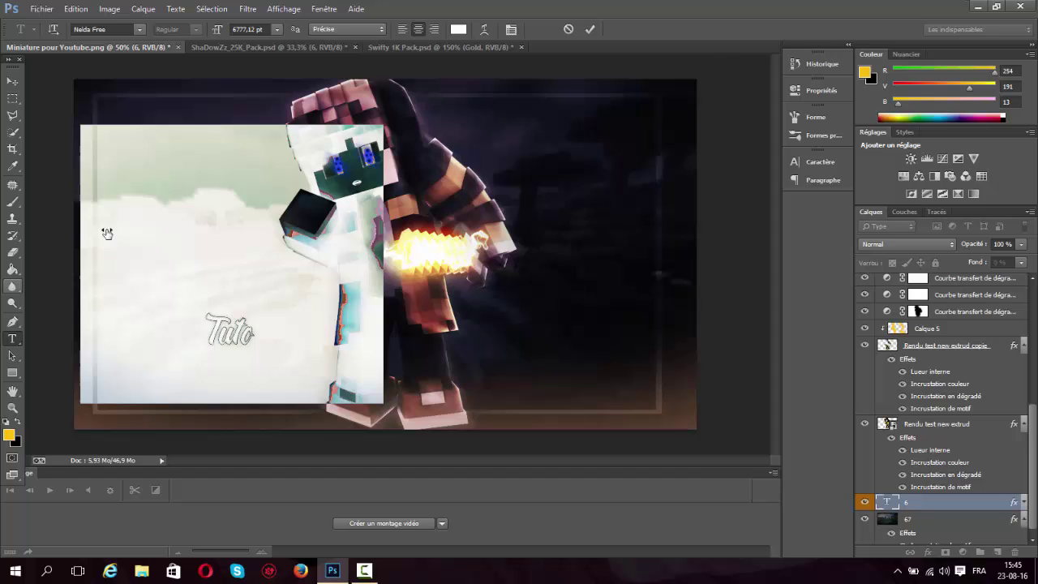
drag(263, 30, 174, 52)
key(BackSpace)
click(218, 37)
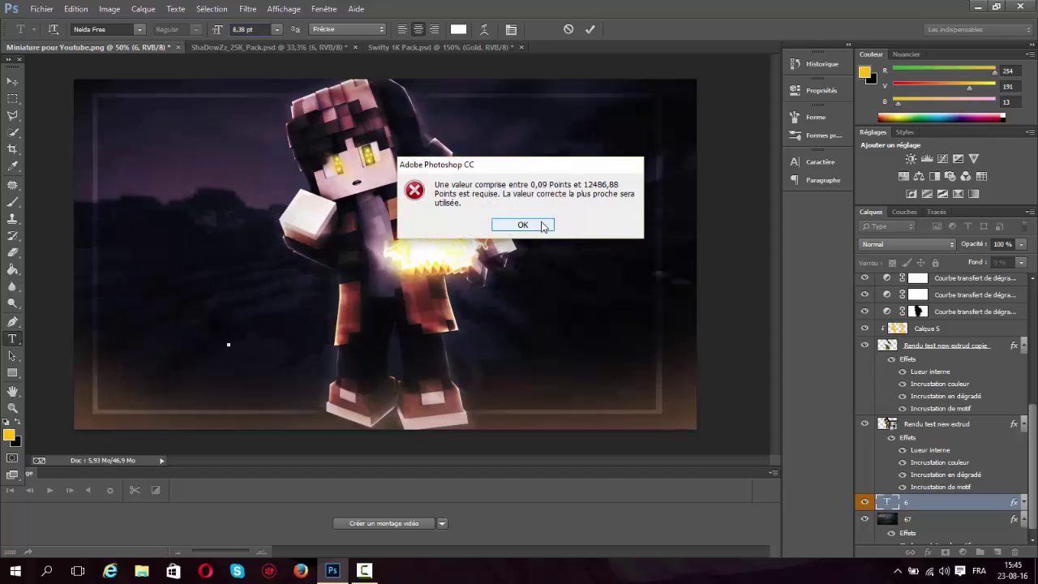
click(535, 227)
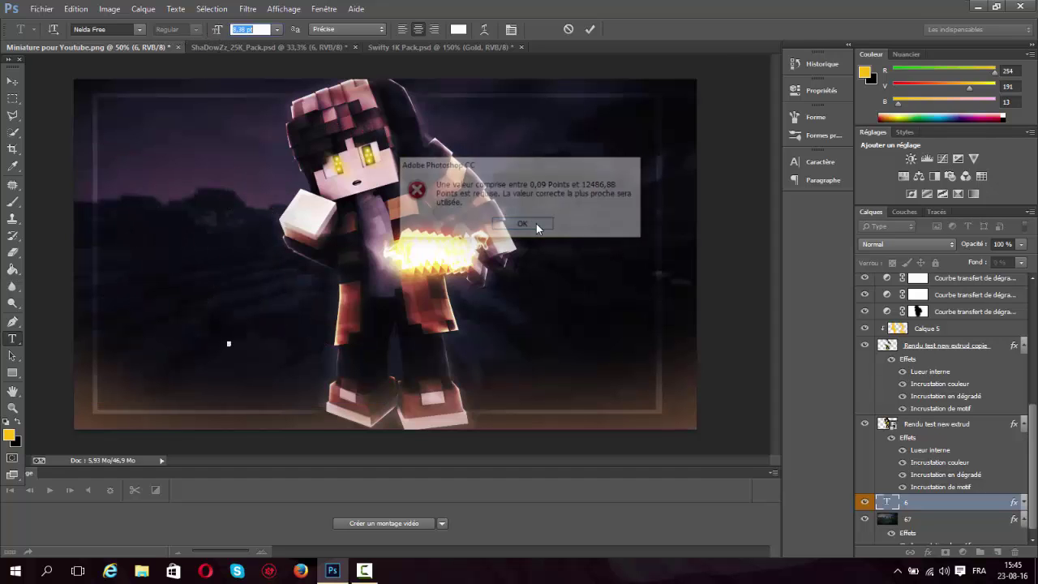
Leave text editing and step backward in the history to before the "Tuto" text edit
click(75, 9)
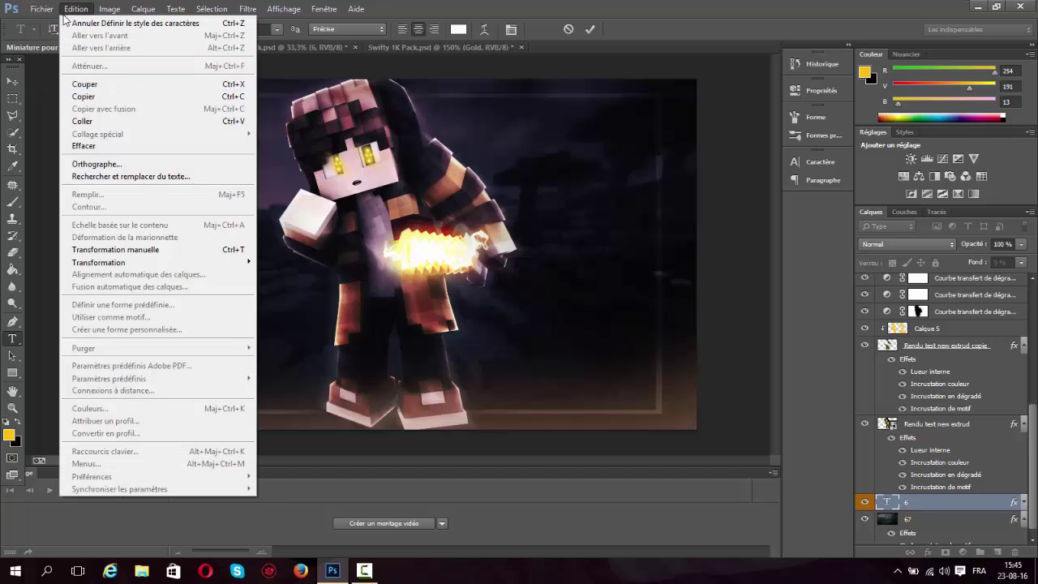
click(67, 11)
click(11, 83)
click(72, 9)
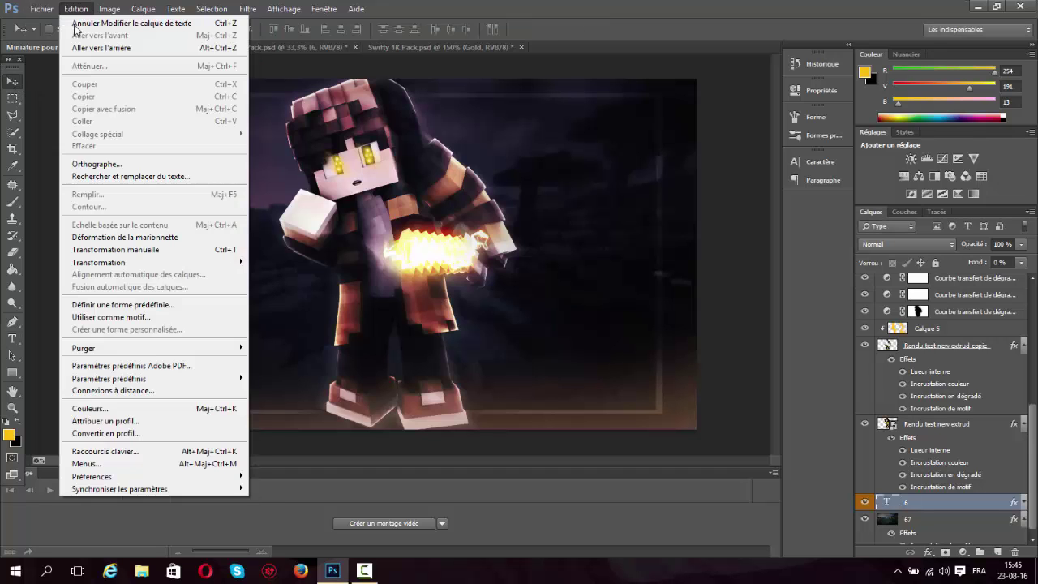
click(95, 51)
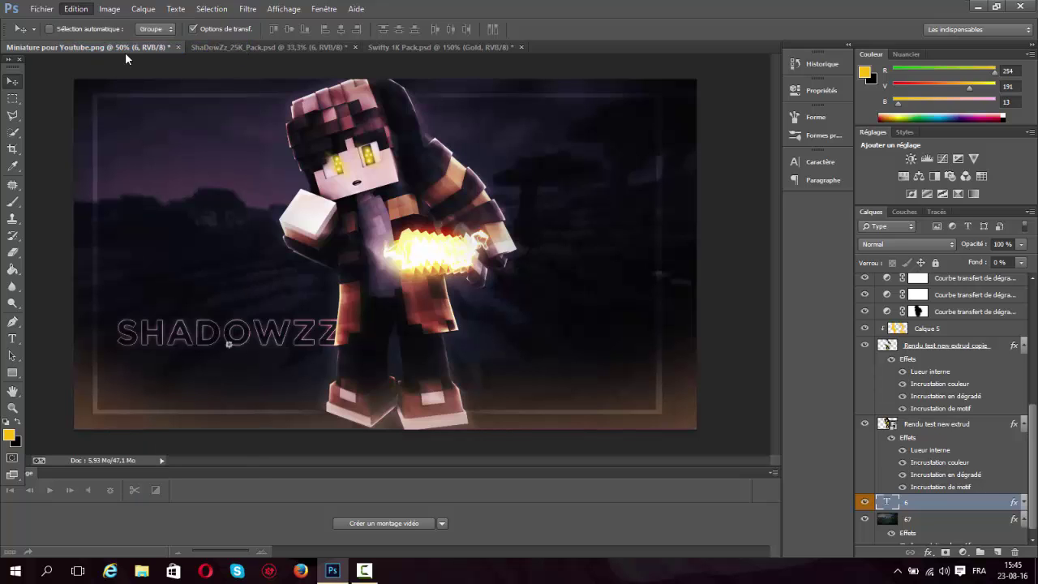
Edit text layer 6, accepting the substitution of its missing font, and replace SHADOWZZ with "TUTO"
click(12, 339)
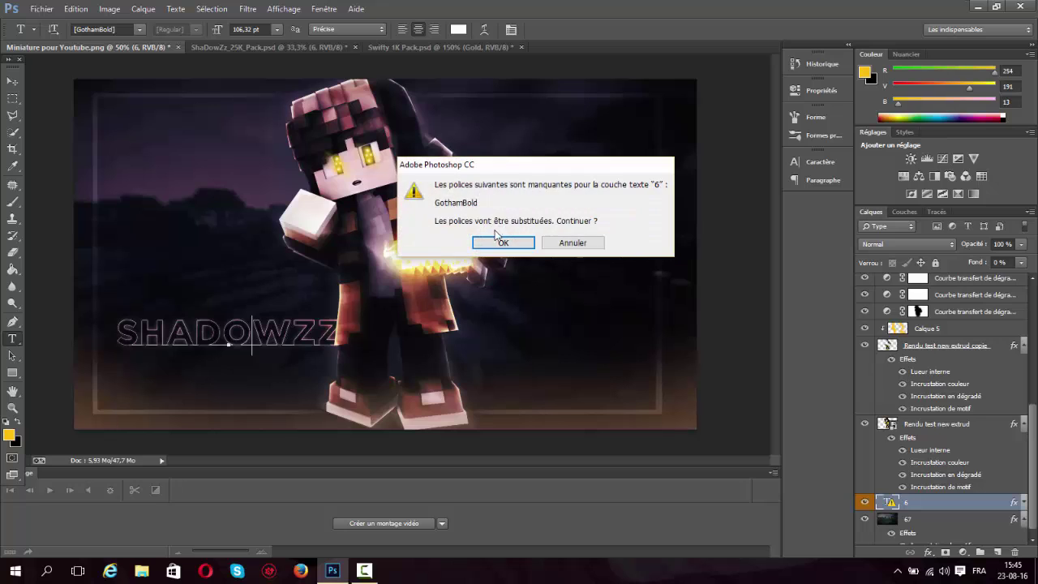
click(502, 241)
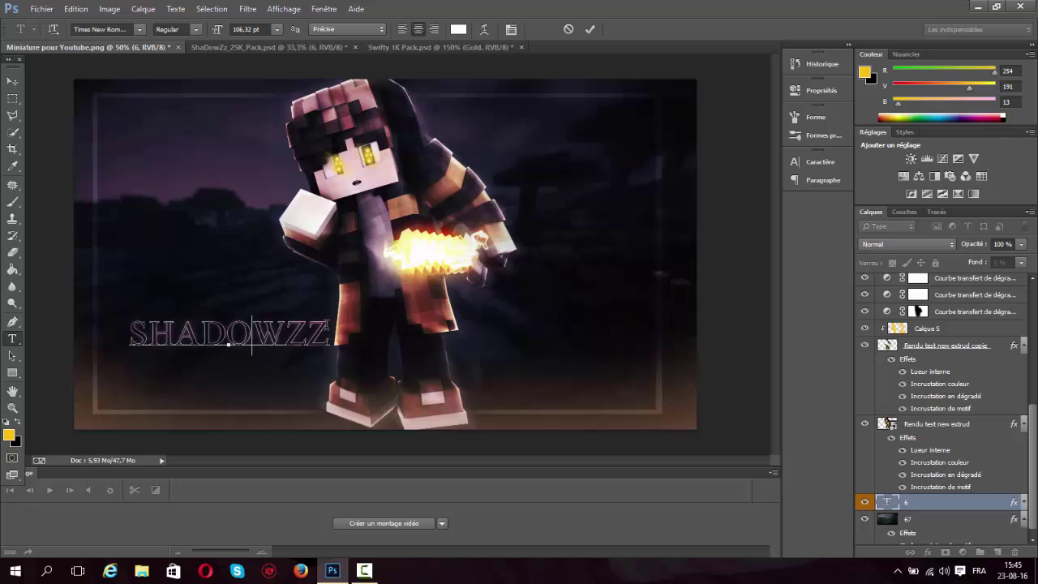
drag(328, 336, 123, 336)
key(BackSpace)
text(T)
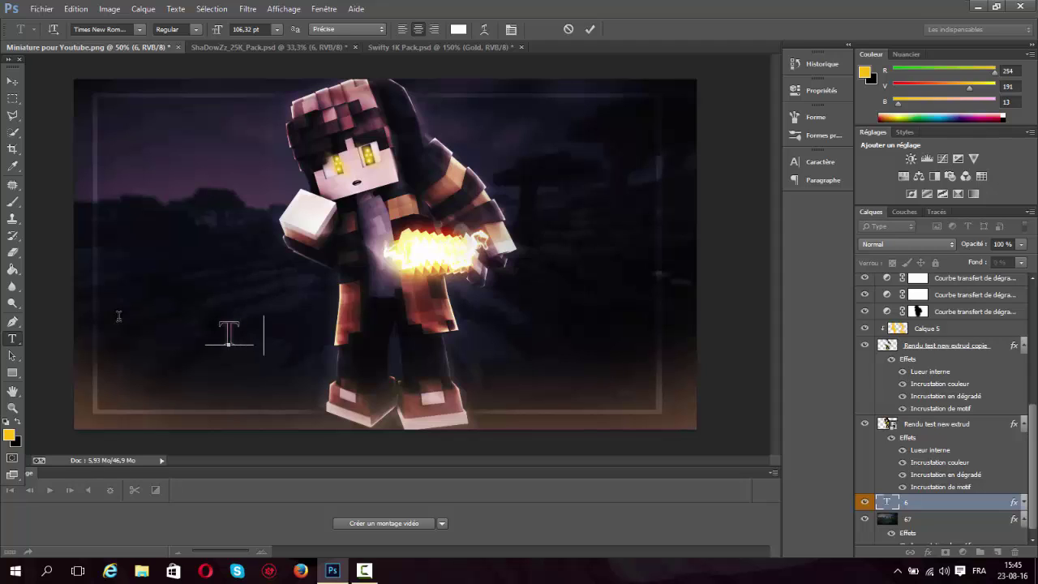
text(UTO)
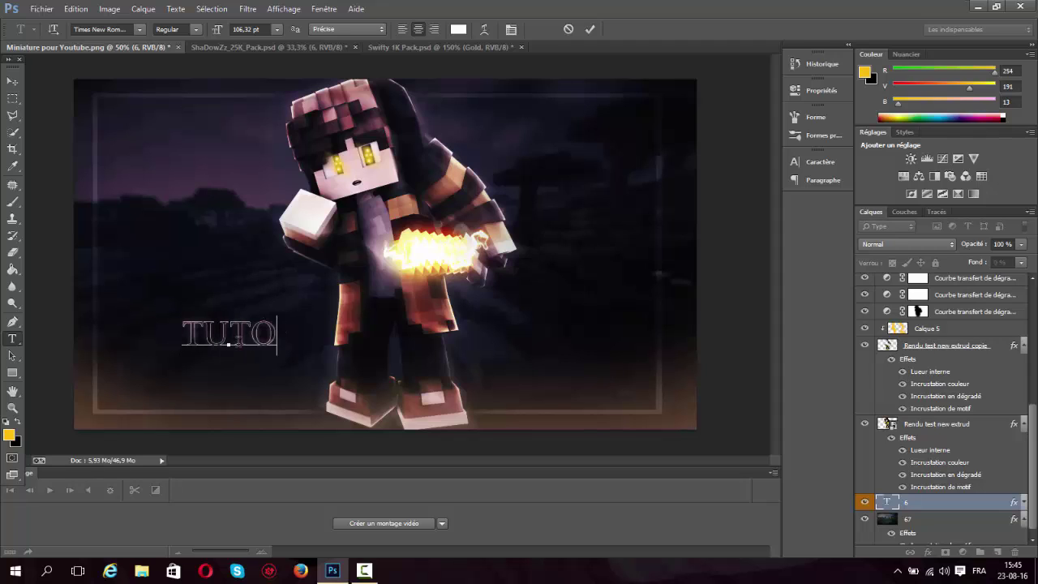
Set the whole TUTO text in the Neida Free font
key(shift+Left)
key(shift+Left)
key(shift+Left)
key(shift+Left)
click(139, 30)
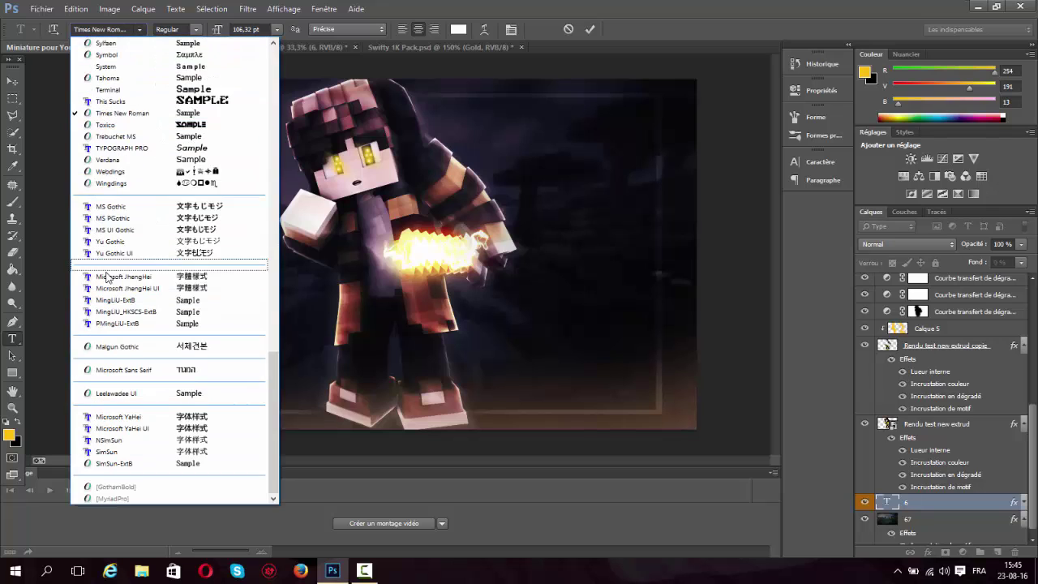
scroll(187, 146, up, 2)
scroll(195, 105, up, 5)
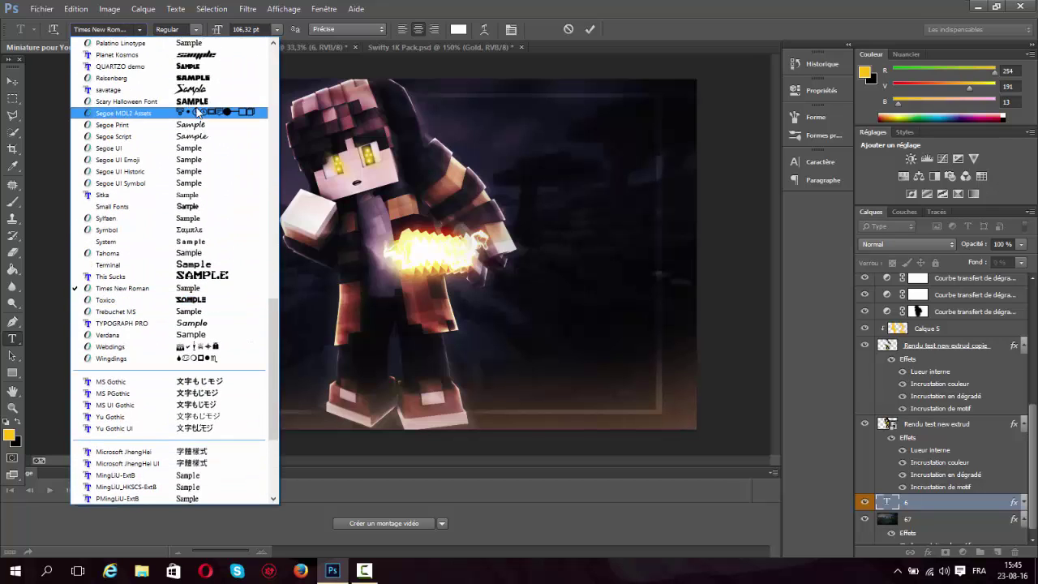
scroll(192, 81, up, 4)
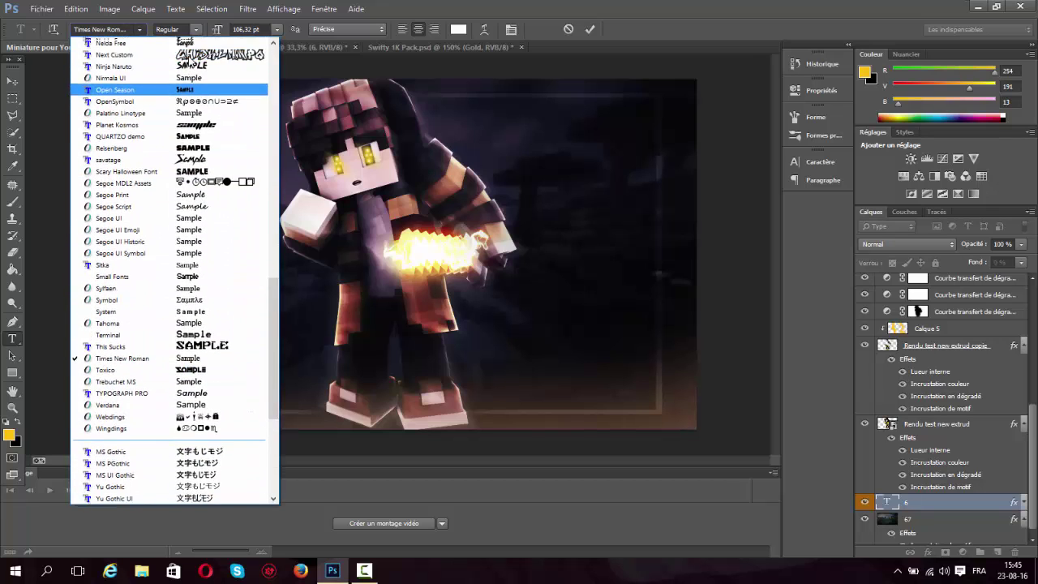
click(194, 77)
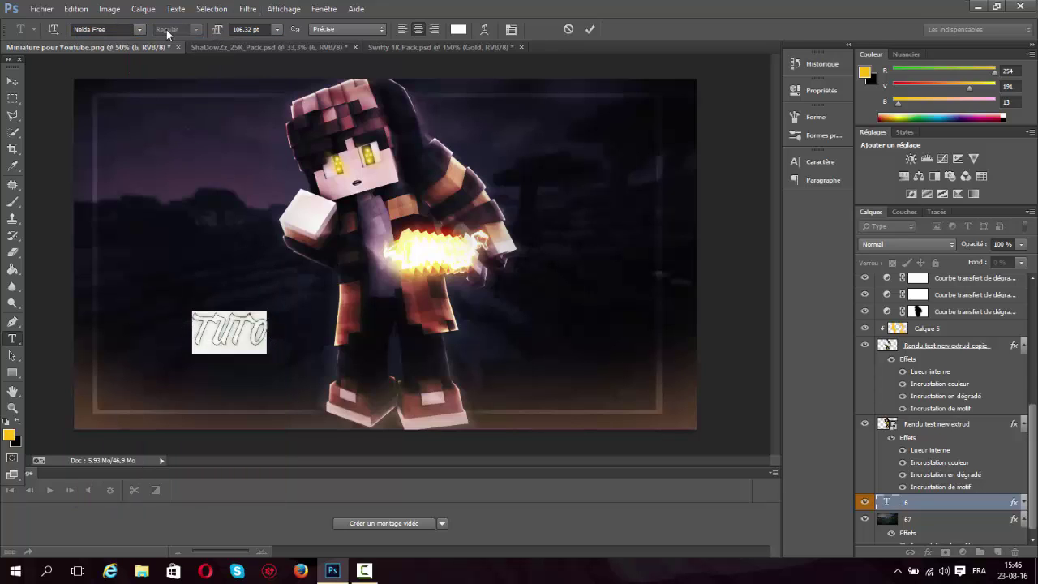
Scale the TUTO text down to about 68% width and 83% height and move it to the image's bottom-left corner
click(12, 81)
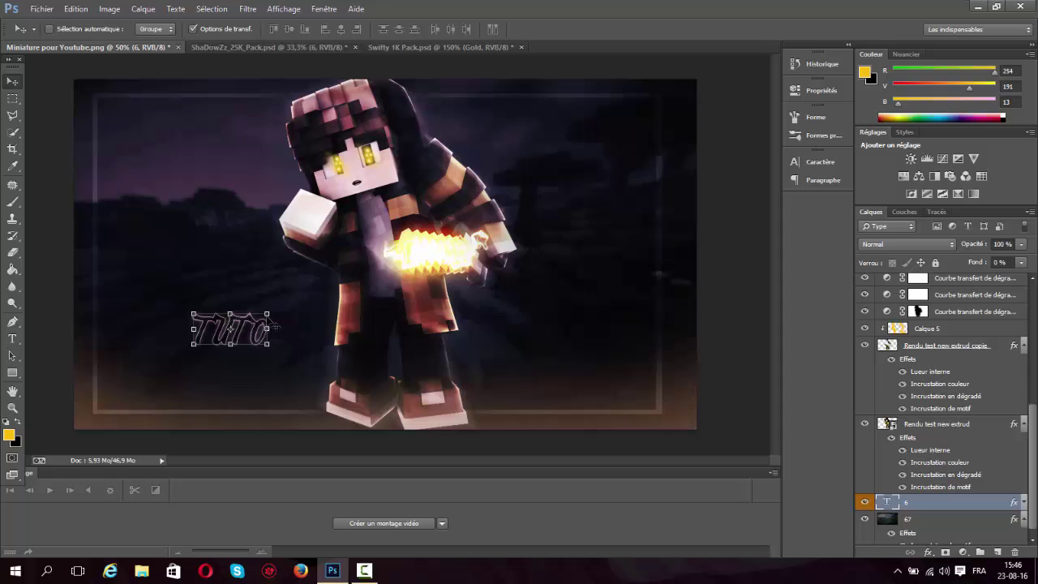
drag(267, 312, 246, 323)
key(Return)
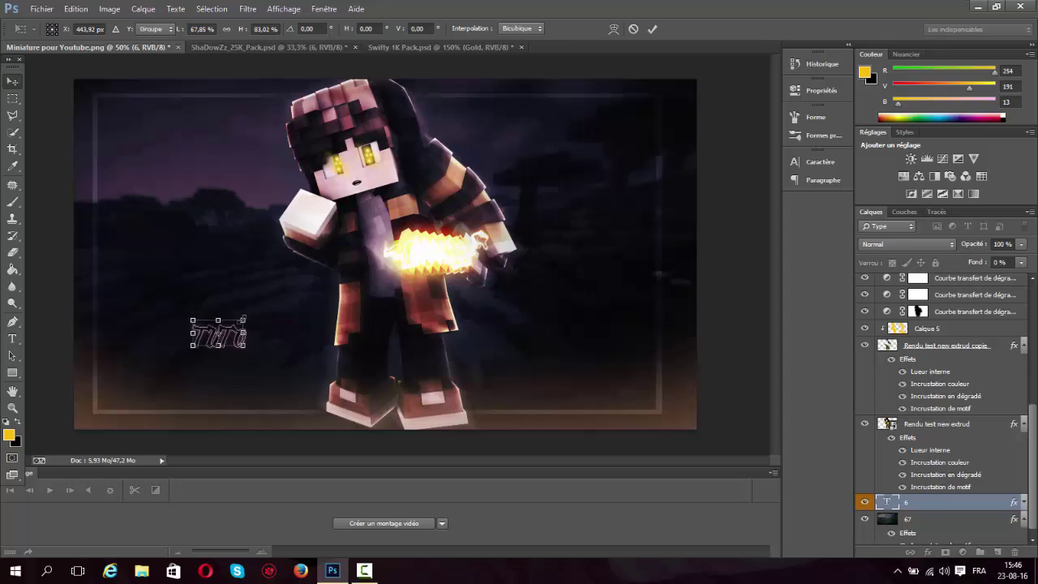
click(194, 29)
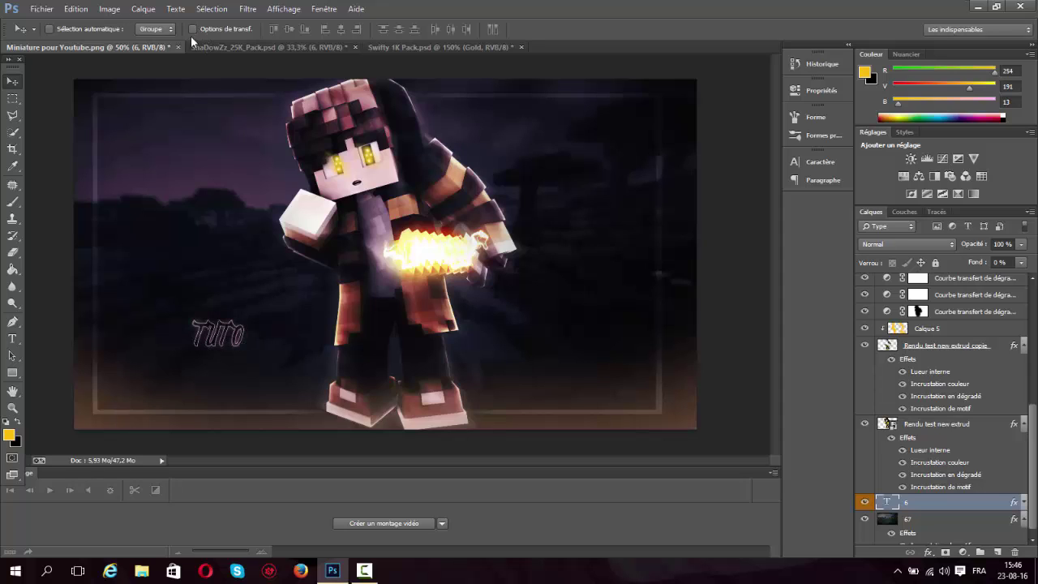
drag(223, 335, 284, 404)
drag(125, 441, 109, 415)
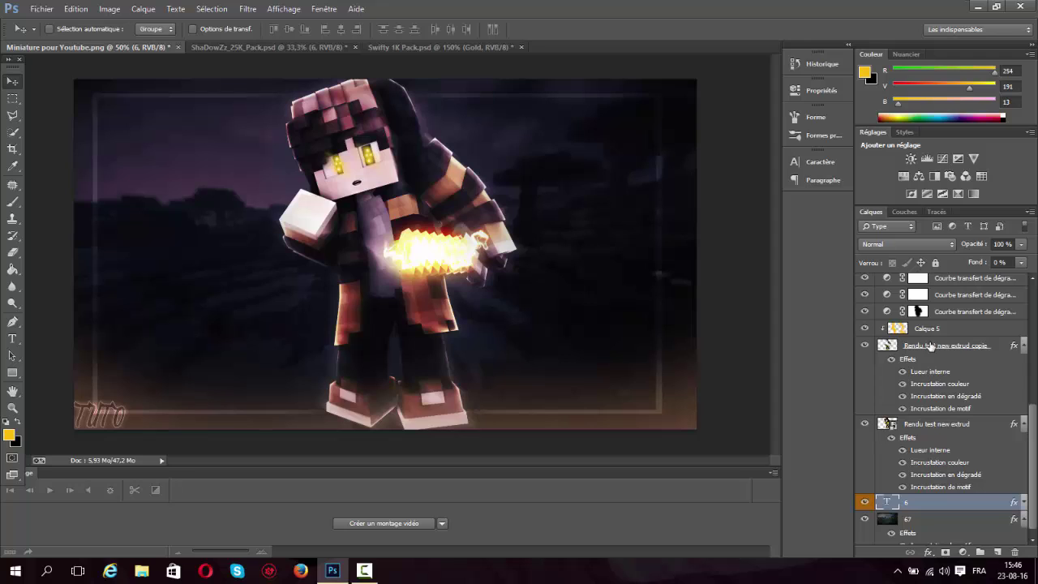
Lower the TUTO layer's opacity to 81% and move the layer directly above Calque 5
mouse_move(976, 253)
mouse_down()
mouse_move(959, 256)
mouse_move(971, 255)
mouse_up()
drag(925, 503, 969, 319)
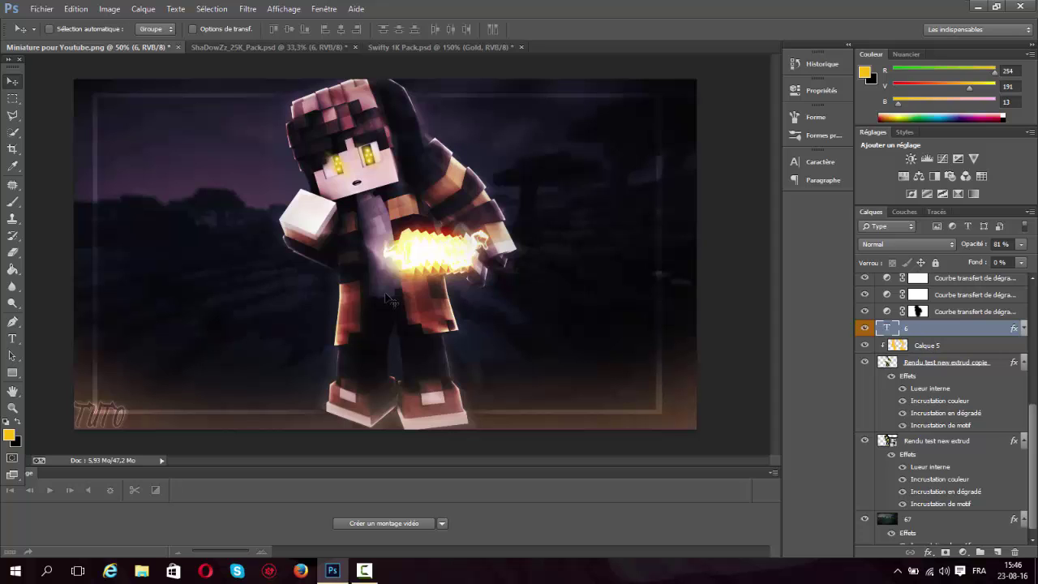
Switch to the ShaDowZz_25K_Pack.psd document, then hide and collapse its Layer Styles group
click(276, 47)
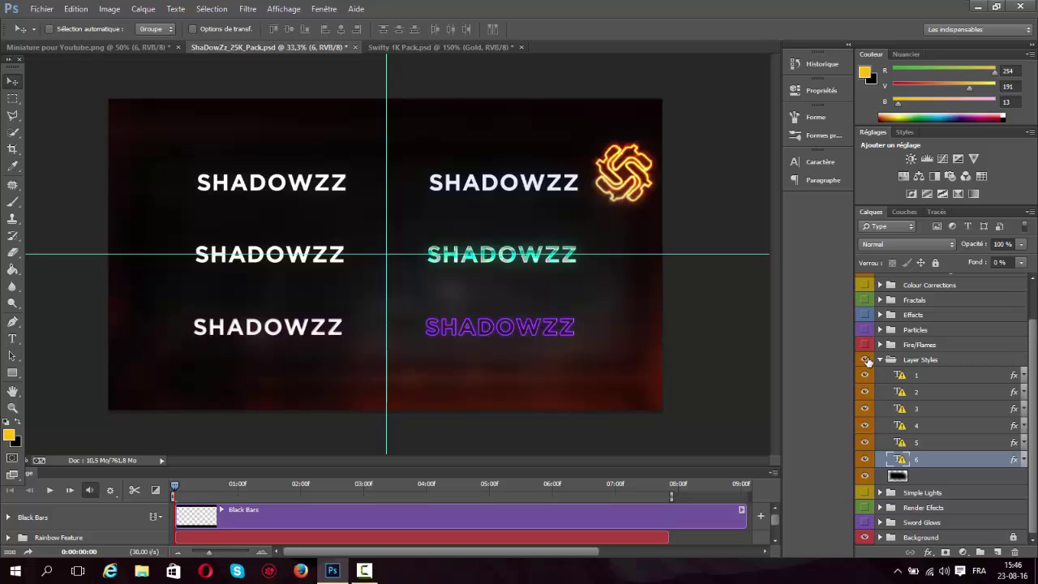
click(864, 359)
click(882, 360)
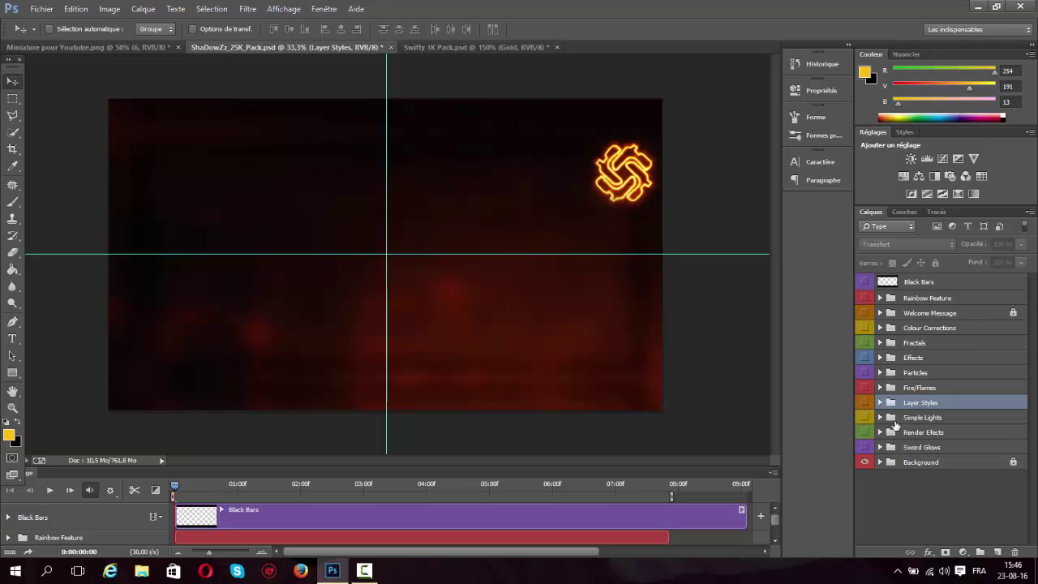
Switch to the Swifty 1K Pack.psd document, then hide and collapse its Pupil Lights group
click(454, 47)
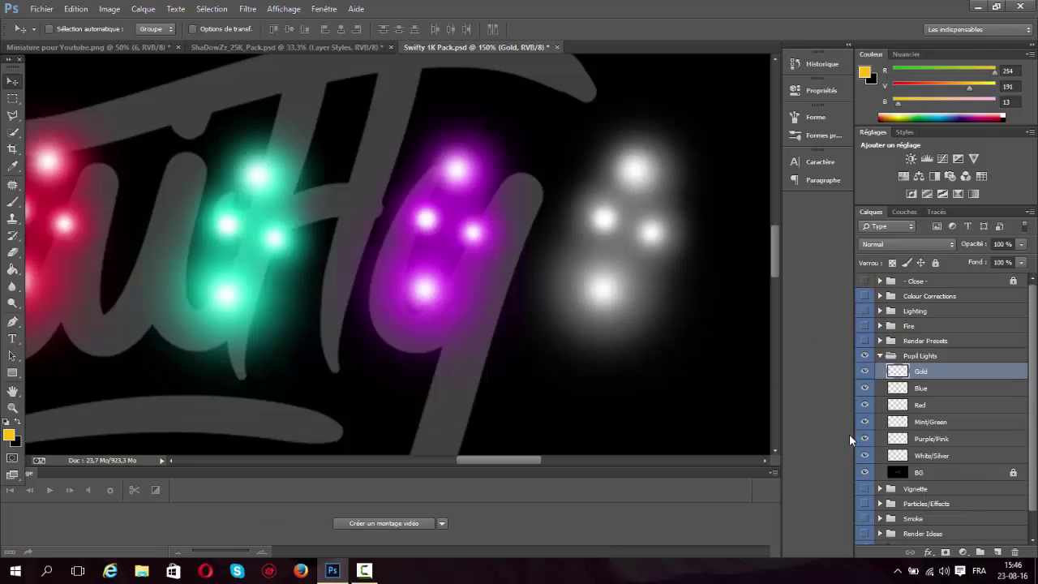
click(867, 357)
click(882, 357)
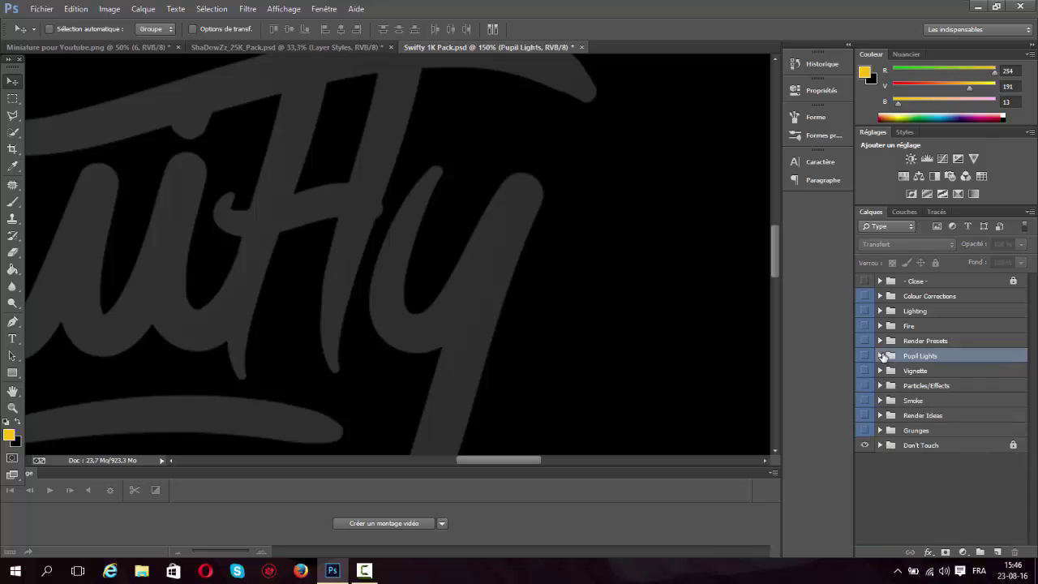
Expand the Smoke group and preview its layers 1 and 2 at print size, leaving only smoke layer 3 shown
click(880, 400)
click(12, 407)
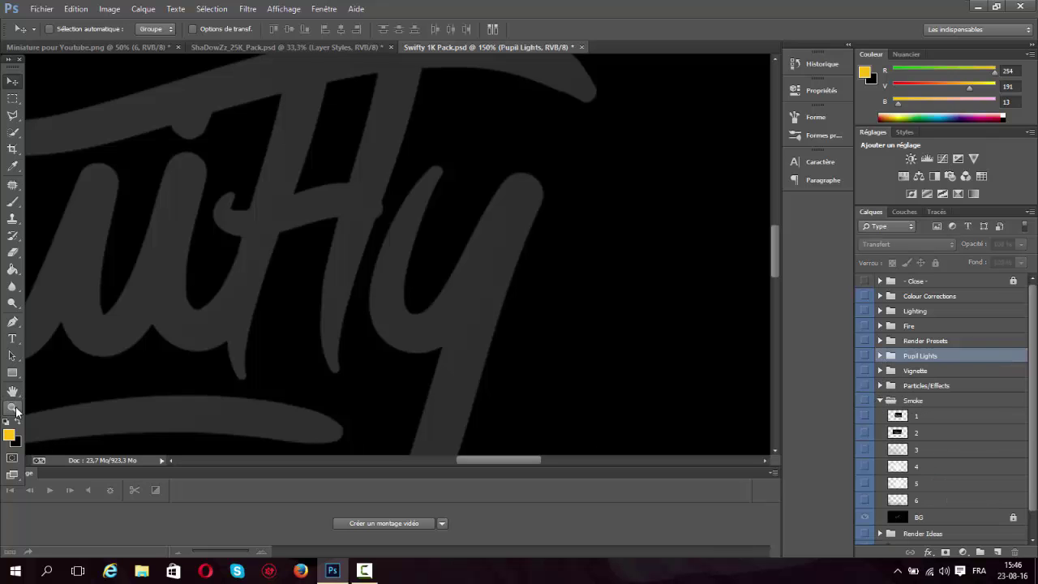
right_click(192, 394)
click(235, 402)
right_click(260, 378)
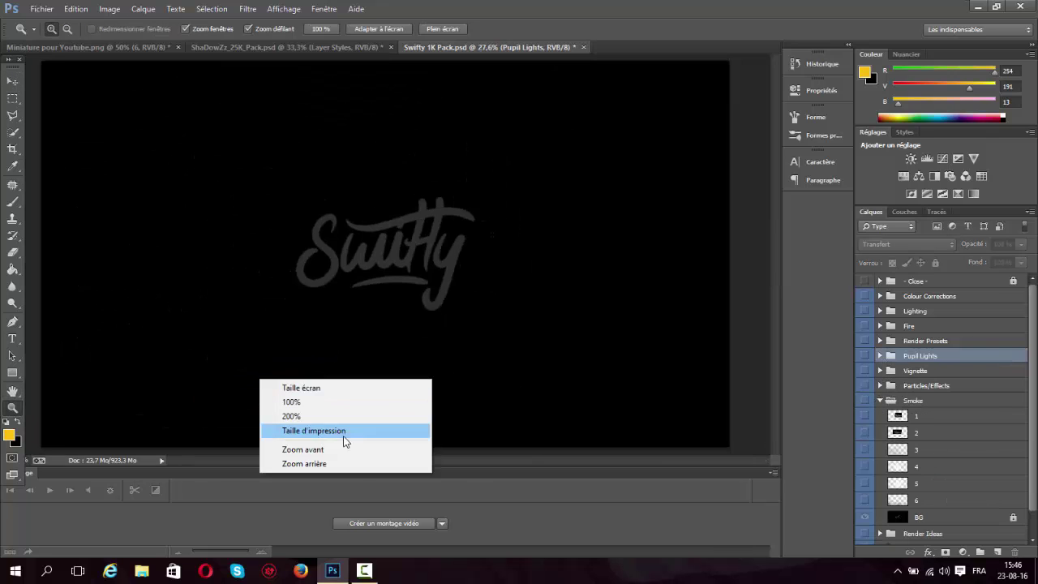
click(349, 430)
key(v)
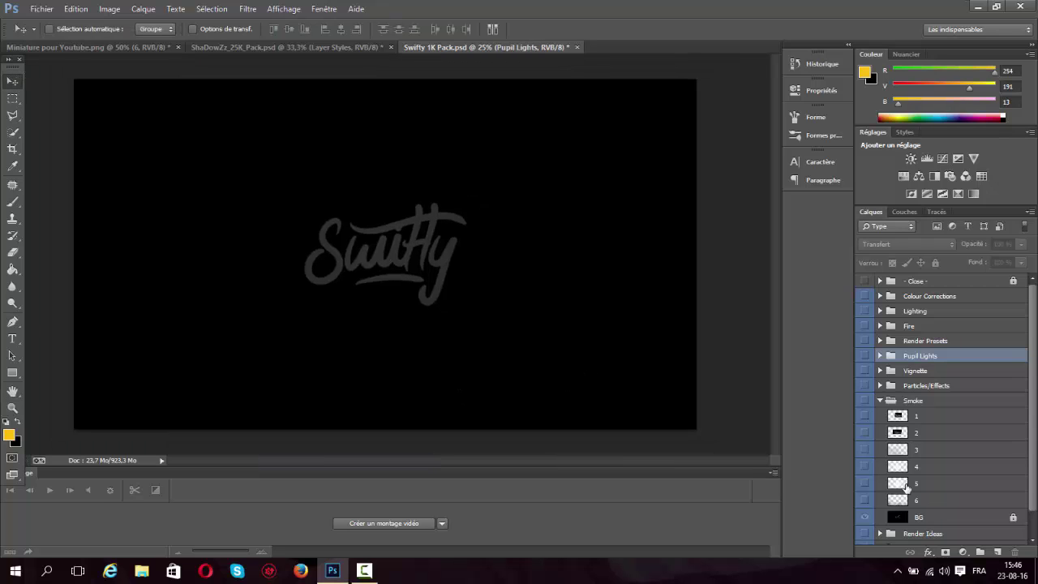
click(865, 418)
click(865, 419)
click(864, 438)
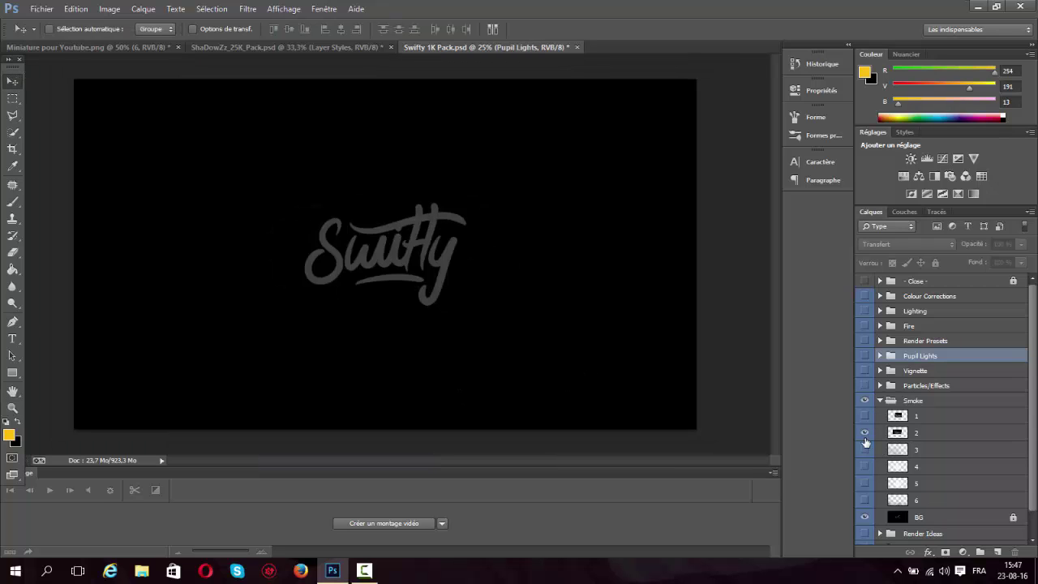
click(865, 438)
click(864, 449)
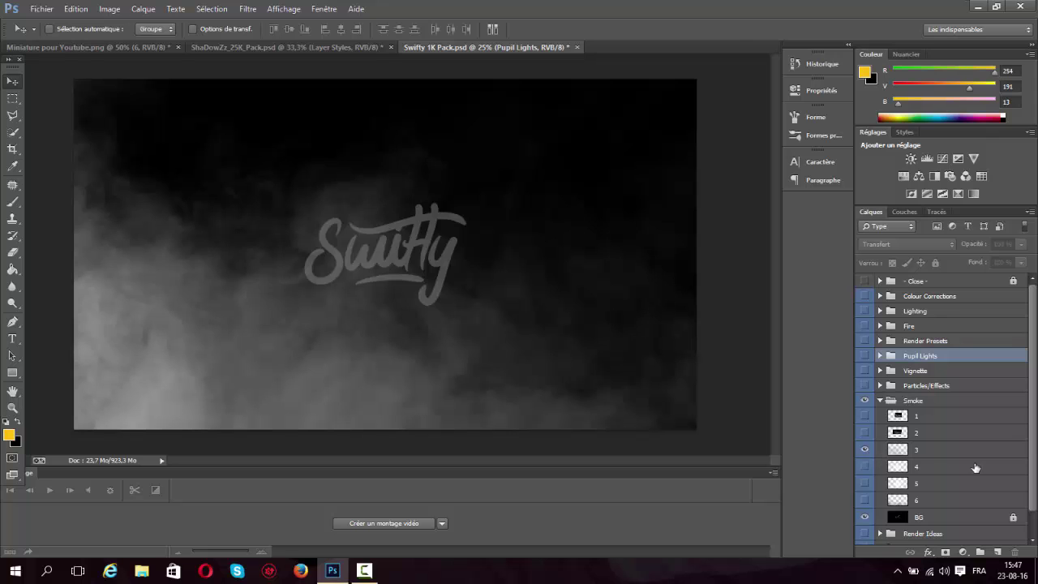
Duplicate smoke layer 3 from the Swifty pack into the Miniature pour Youtube.png document
right_click(967, 452)
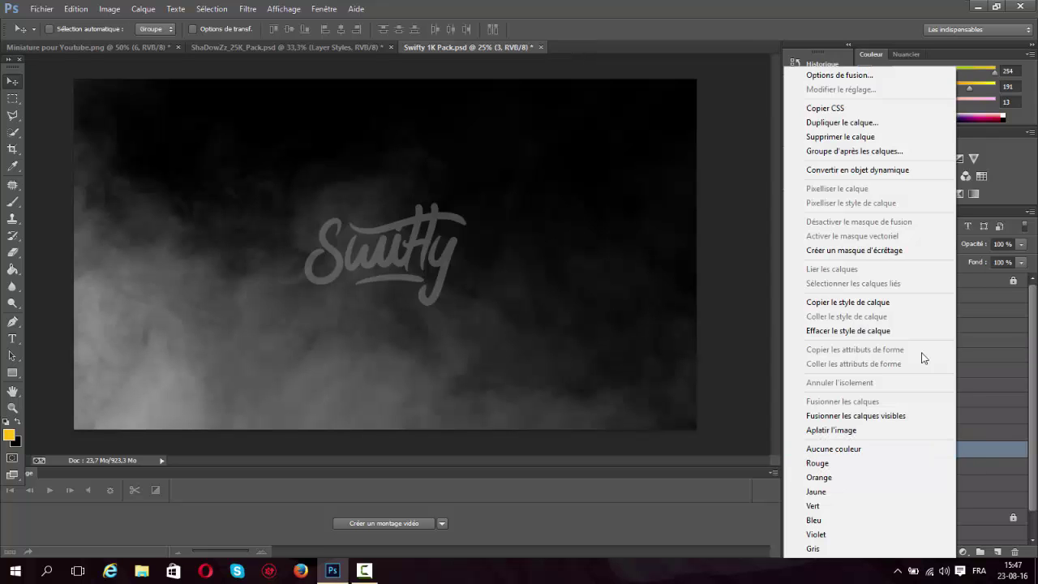
click(821, 128)
click(543, 171)
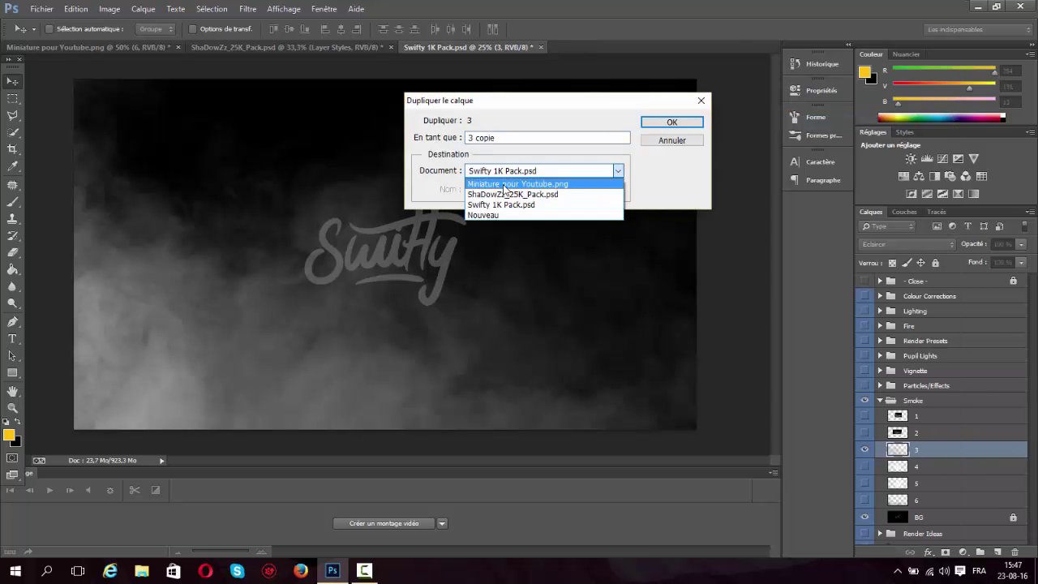
click(519, 186)
click(676, 120)
Switch to the Miniature pour Youtube.png document and lower the smoke layer 3's opacity to 76%
click(129, 49)
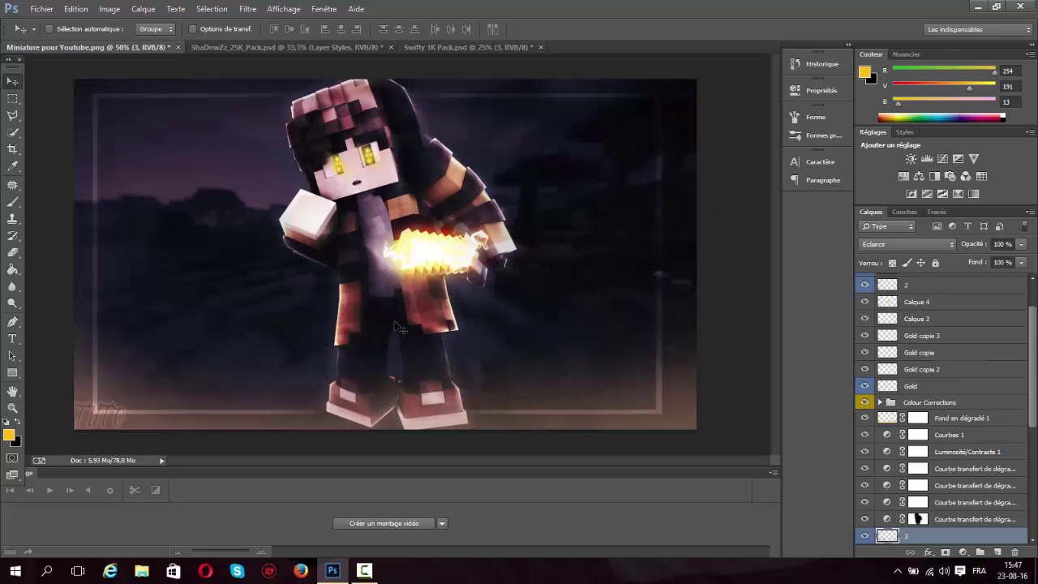
drag(983, 244, 975, 248)
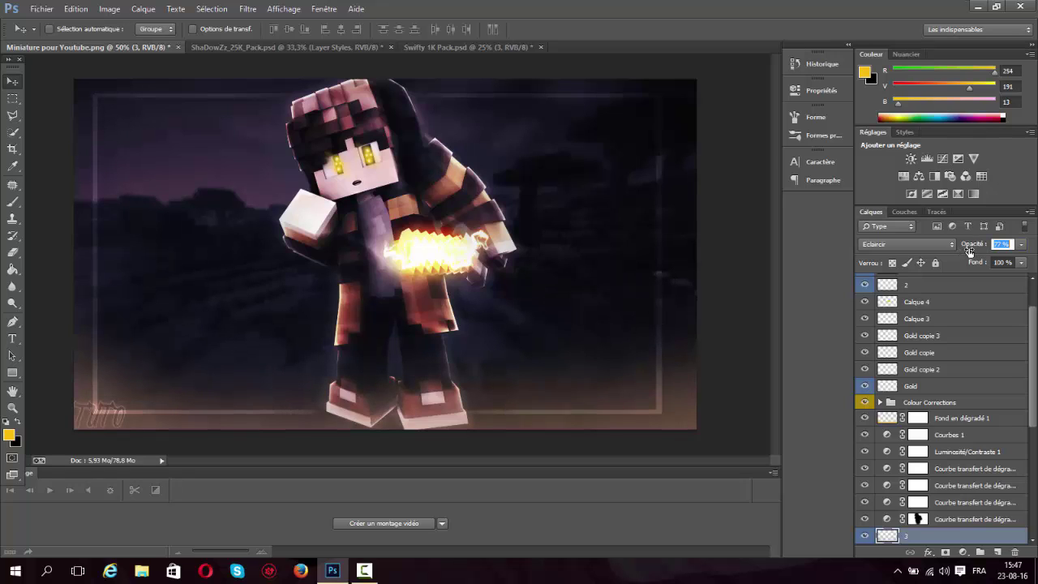
drag(968, 250, 967, 249)
Start saving the thumbnail as a new file named Miniature Tuto in the GFX (Logo et Bannière) folder
click(41, 9)
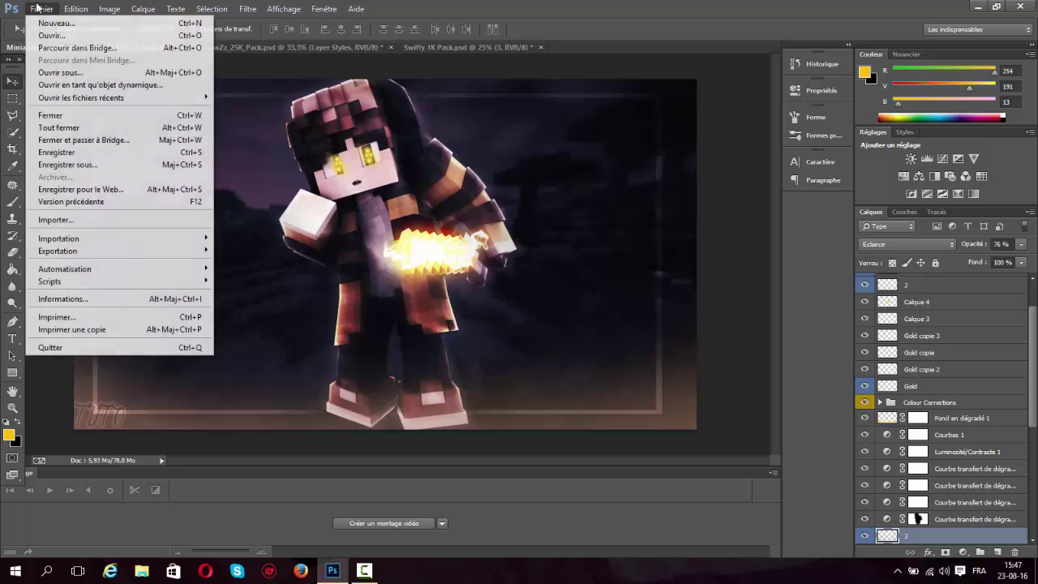
click(84, 166)
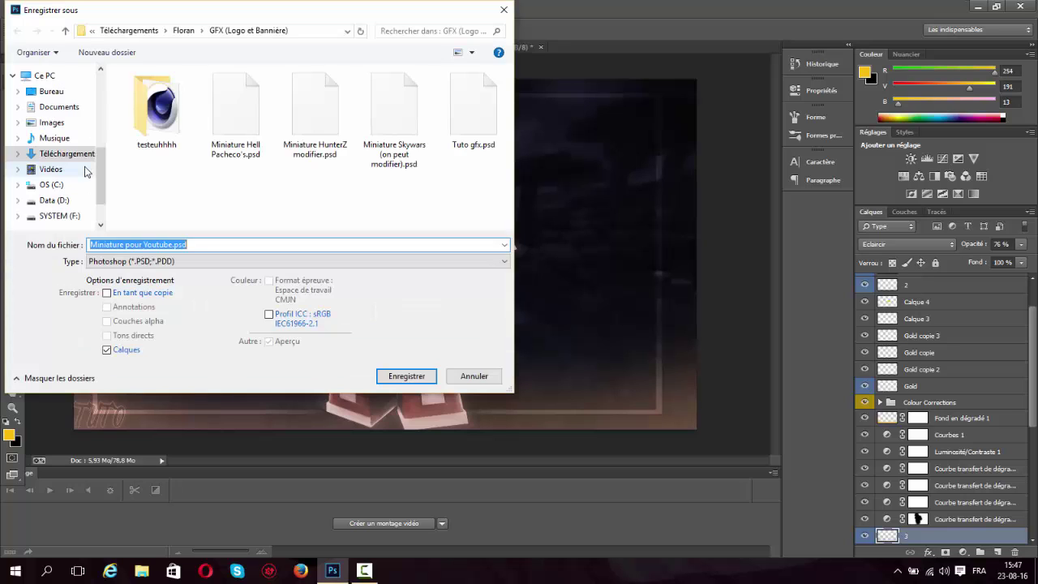
key(BackSpace)
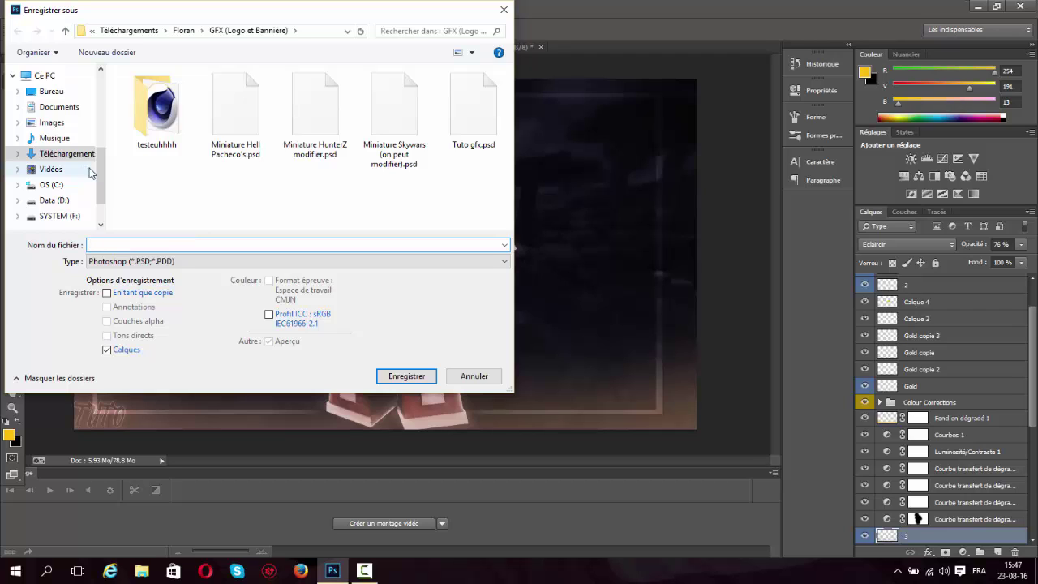
text(Miniat)
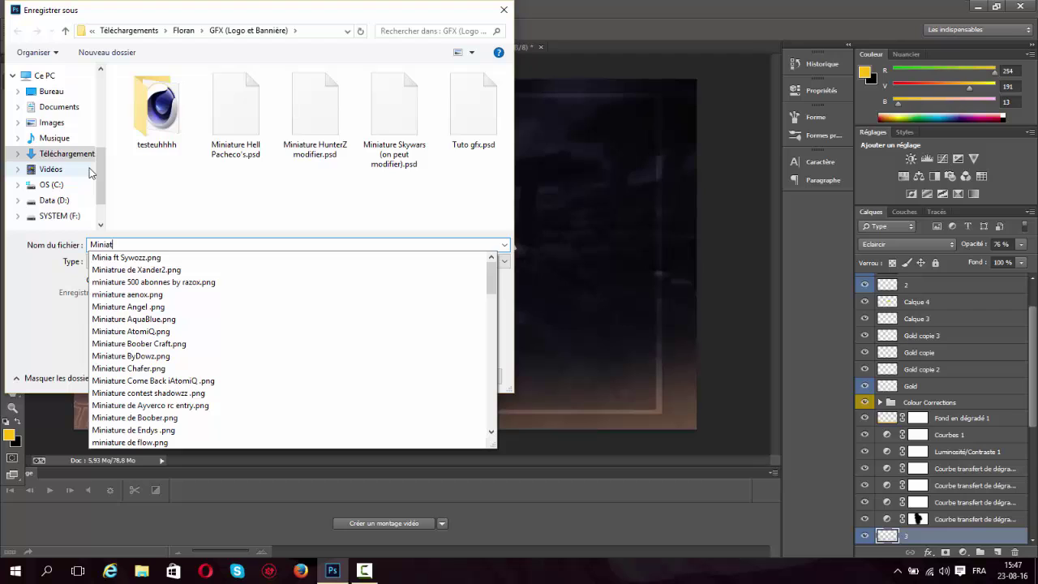
text(ure)
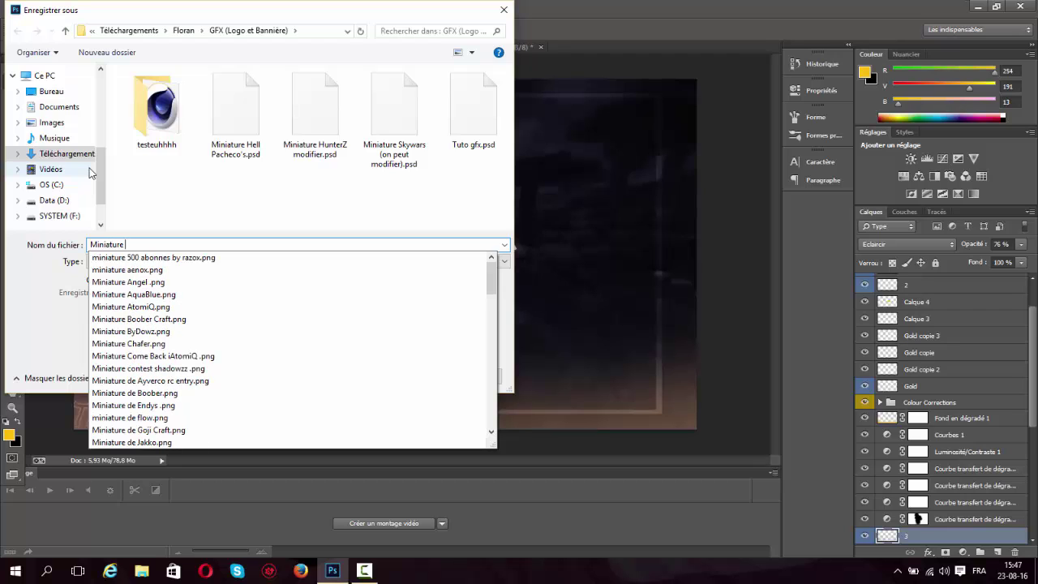
text( Tuto)
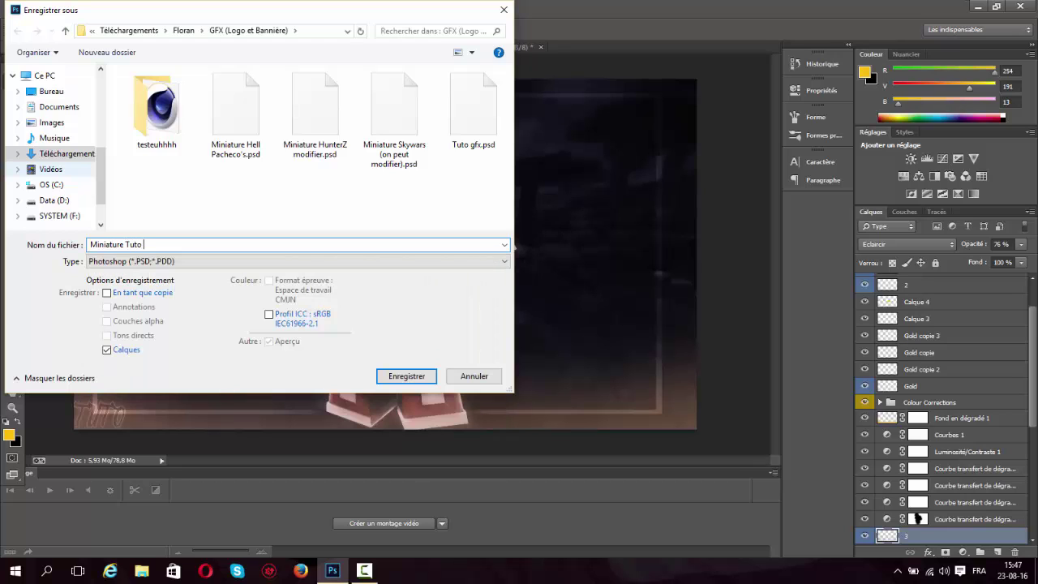
Save the file in PNG format with Plus petit/Lent compression and no interlacing
click(124, 264)
click(154, 438)
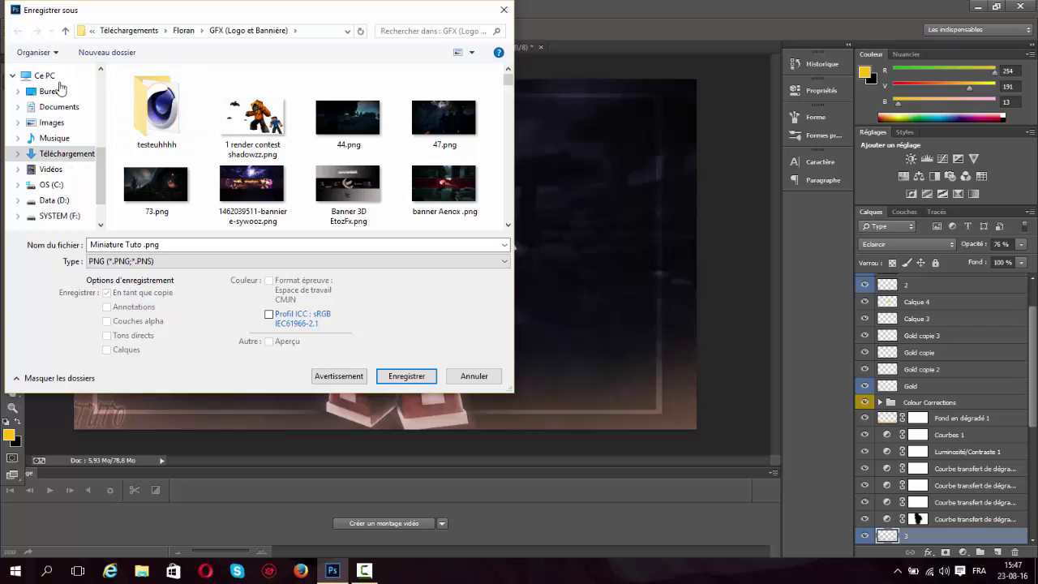
click(396, 376)
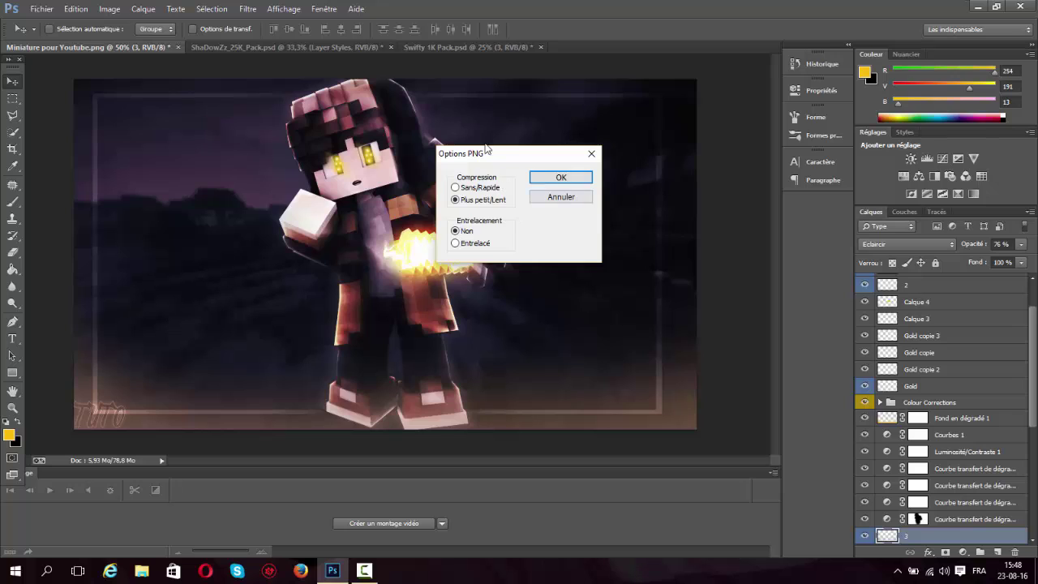
mouse_move(483, 164)
mouse_down()
mouse_move(494, 163)
mouse_move(471, 171)
mouse_up()
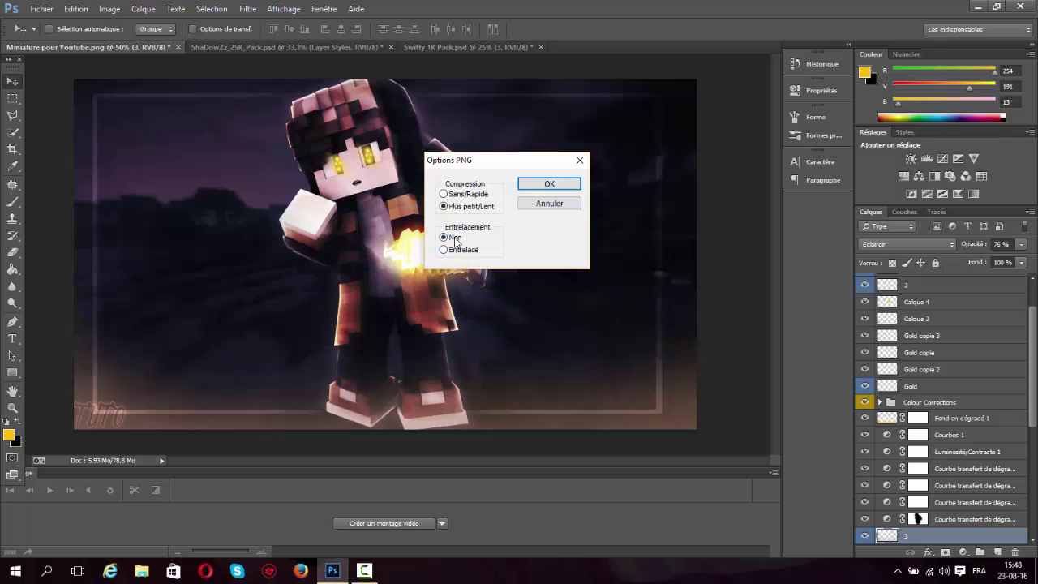
click(548, 186)
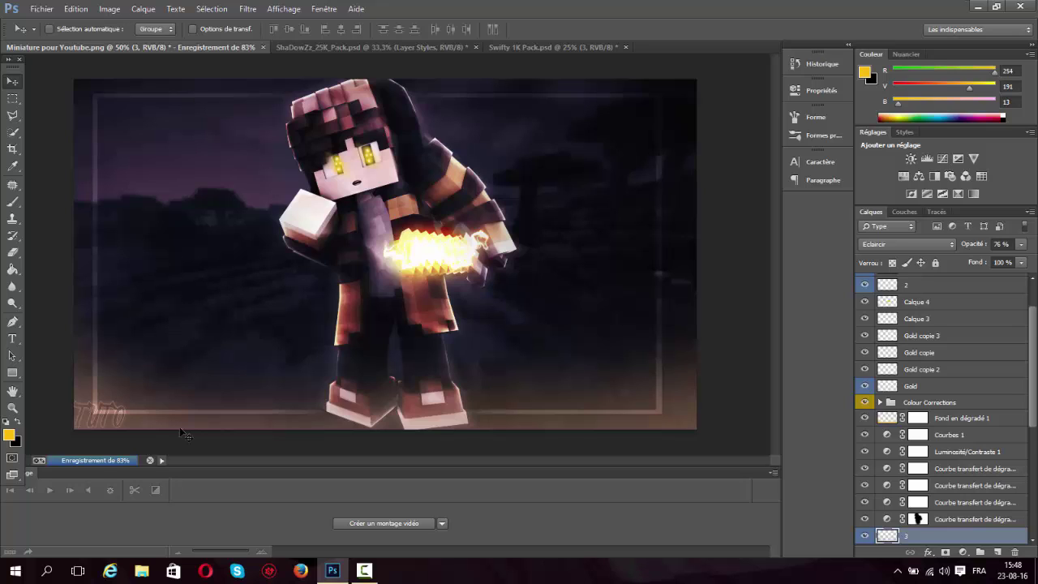
click(363, 571)
click(363, 571)
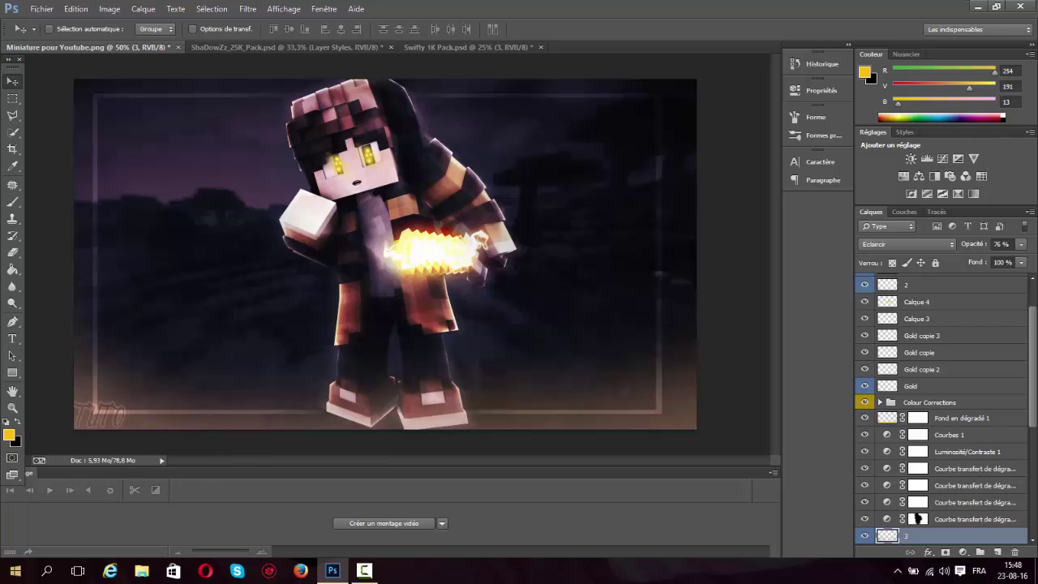
Switch to File Explorer and browse from Téléchargements to the GFX (Logo et Bannière) folder
click(139, 571)
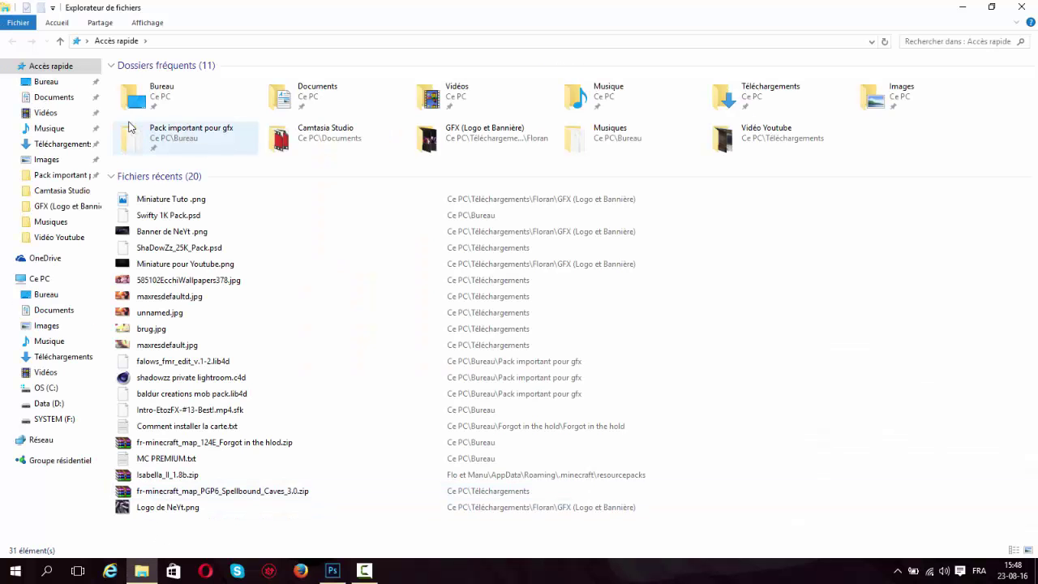
click(77, 143)
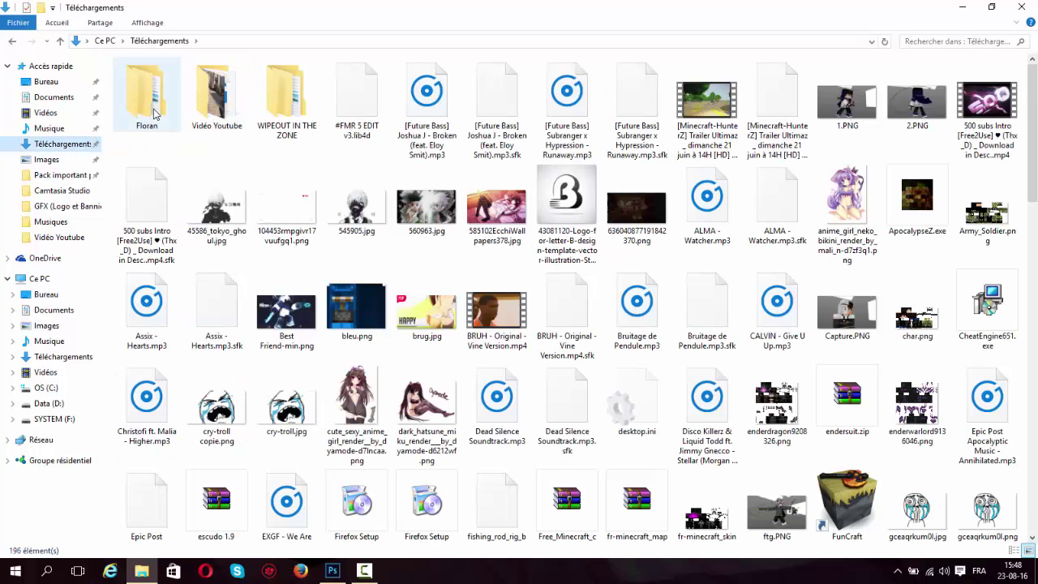
double_click(155, 114)
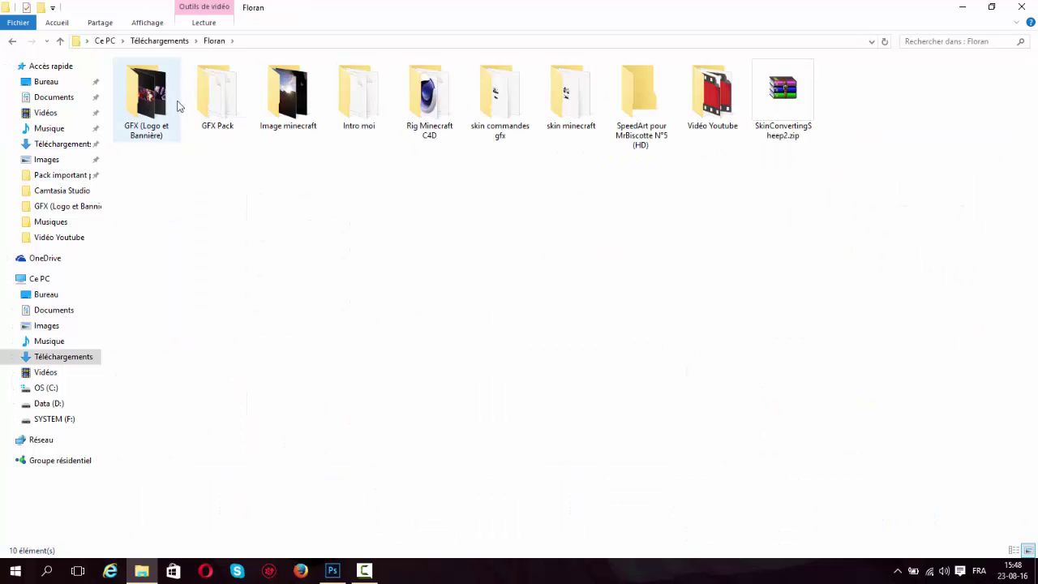
double_click(164, 109)
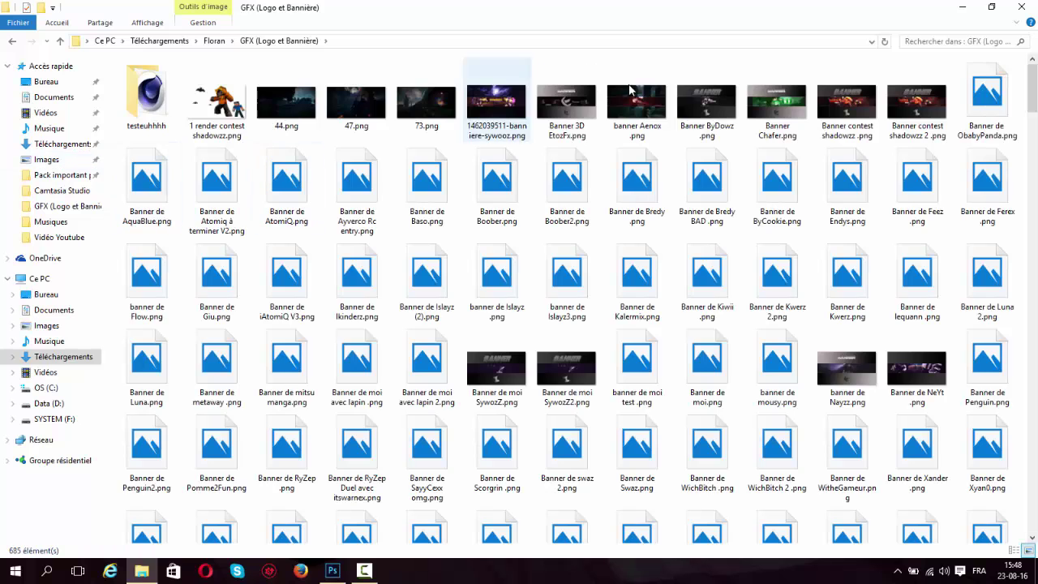
Search the folder for "miniature Tuto" and open the Miniature Tuto PNG in the image viewer
click(923, 40)
text(m)
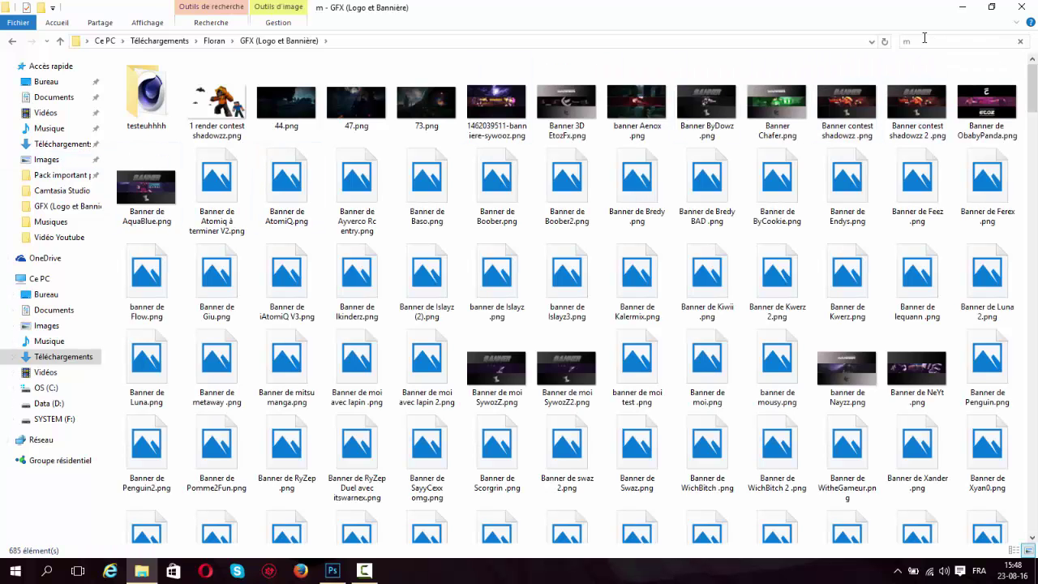
text(iniature)
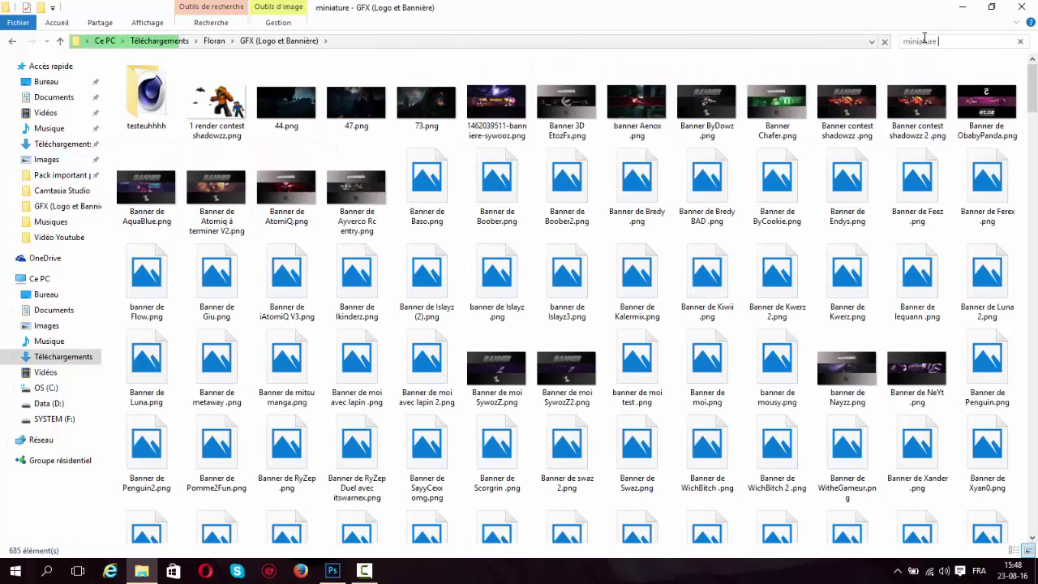
text( Tuto)
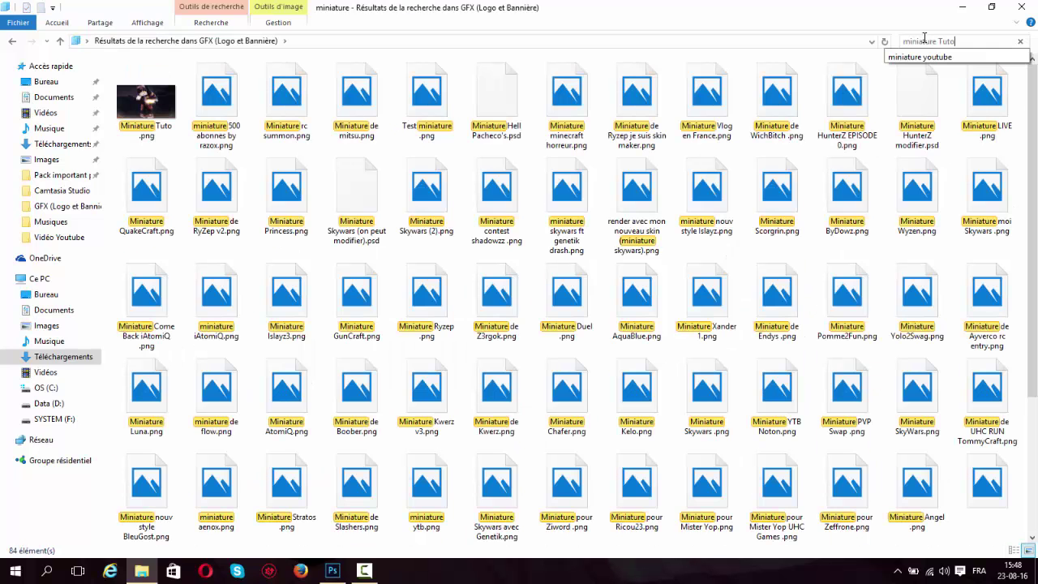
click(141, 87)
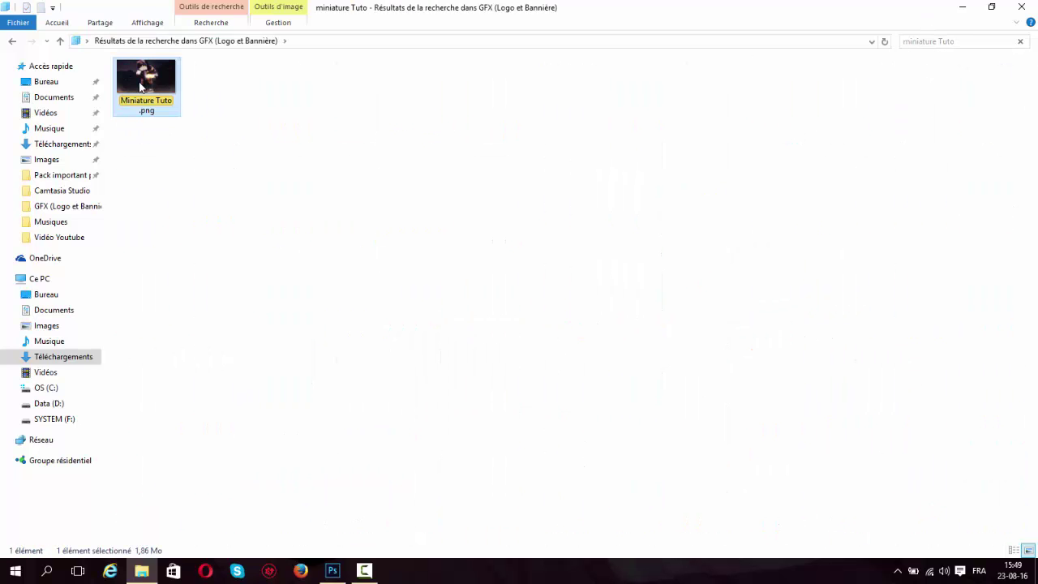
double_click(140, 87)
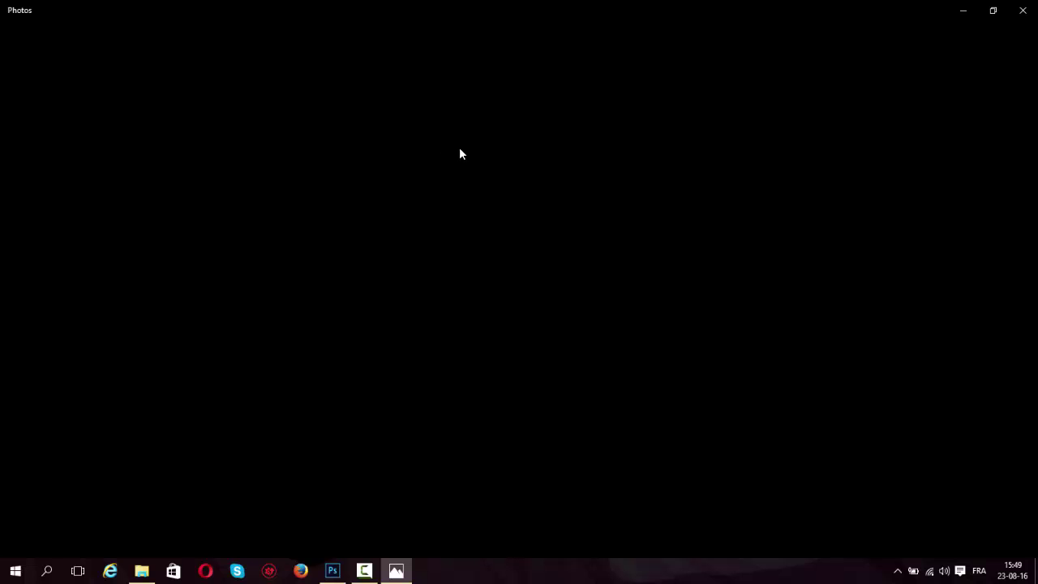